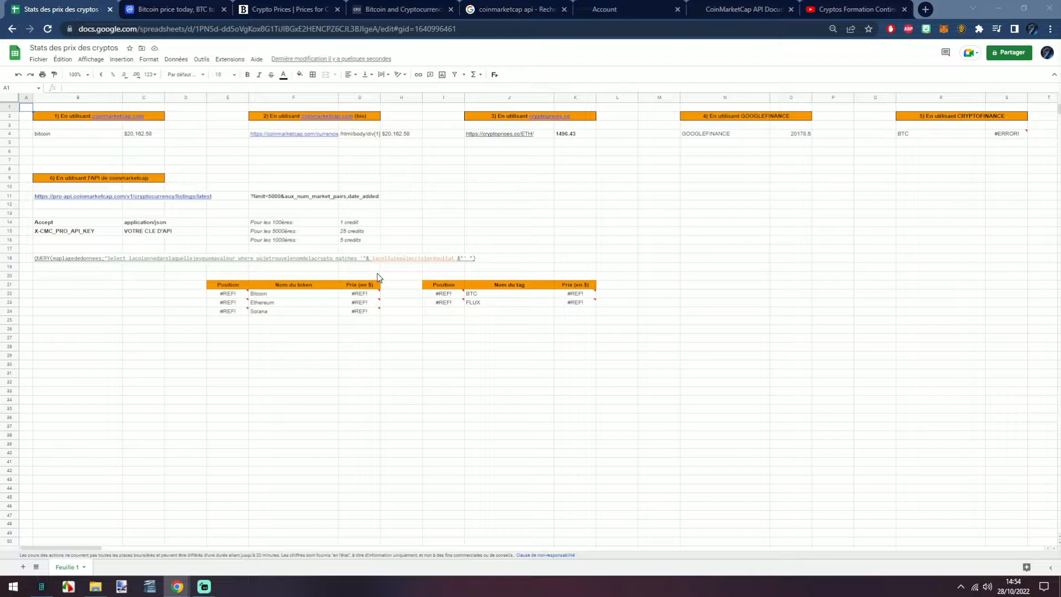
- Examine the live Bitcoin price on its CoinMarketCap page and the coinmarketcap.com section of the price spreadsheet
{"action": "left_click", "coordinate": [138, 6]}
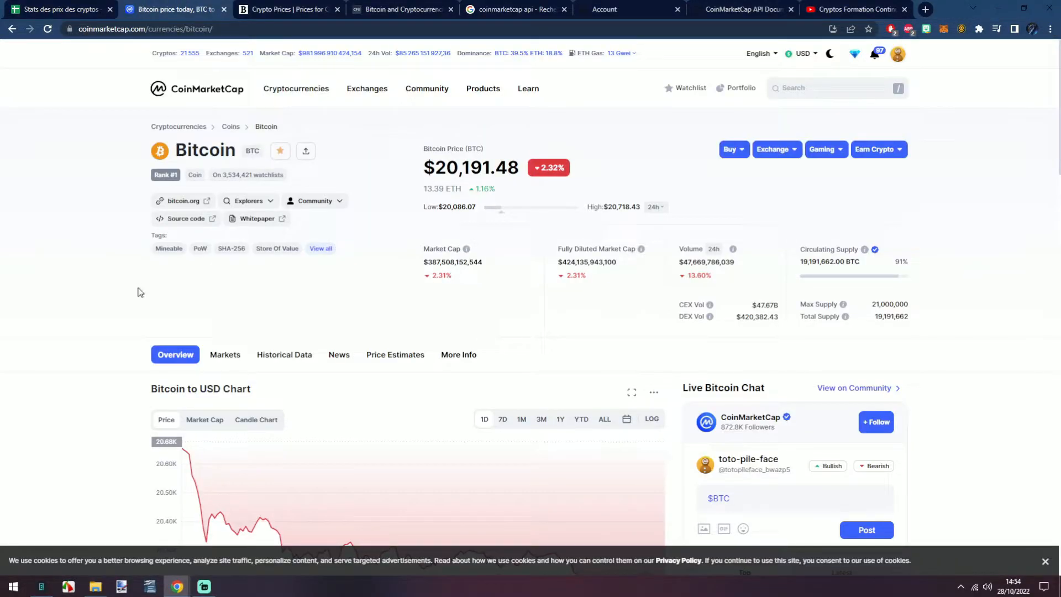
{"action": "double_click", "coordinate": [446, 160]}
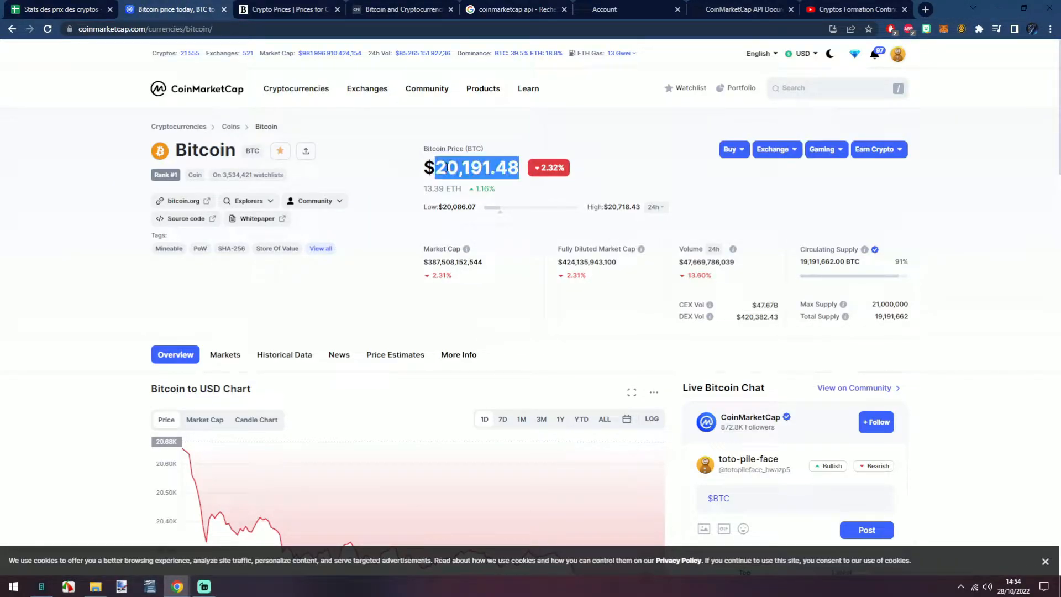
{"action": "left_click", "coordinate": [82, 9]}
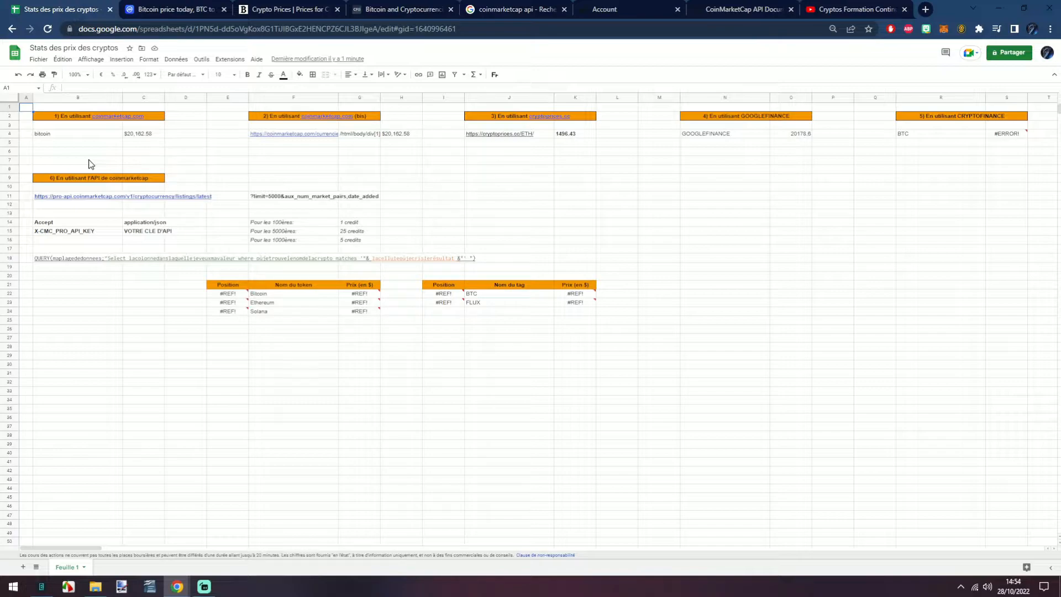
{"action": "left_click", "coordinate": [127, 116]}
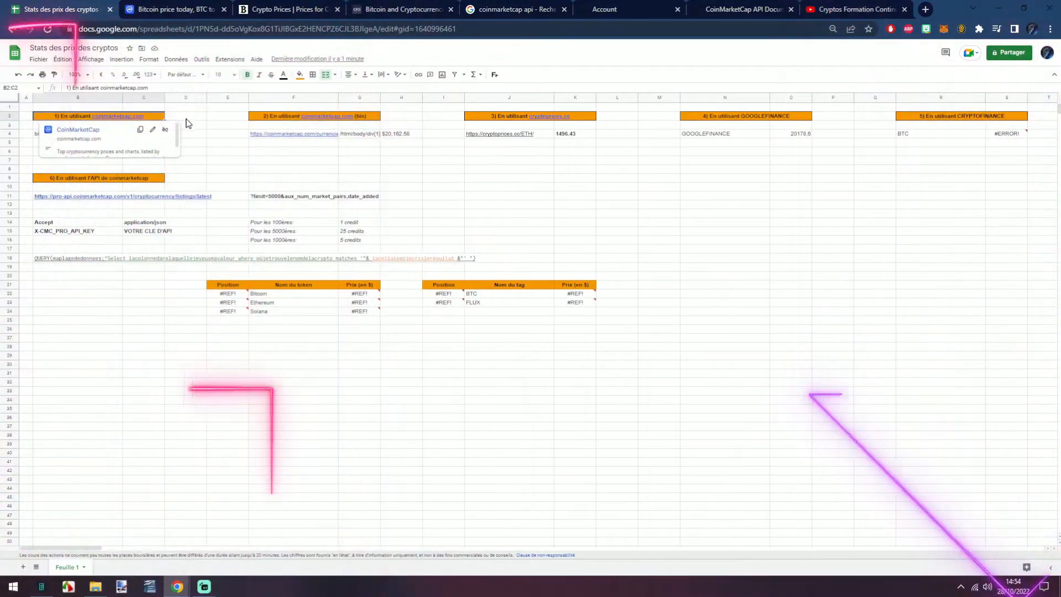
{"action": "left_click", "coordinate": [158, 12]}
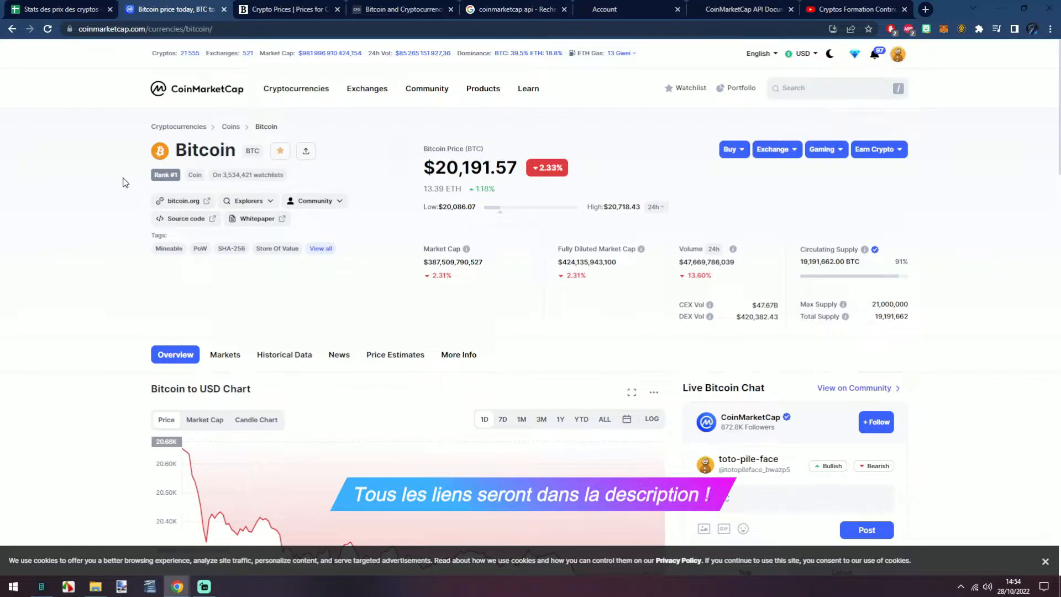
{"action": "double_click", "coordinate": [446, 168]}
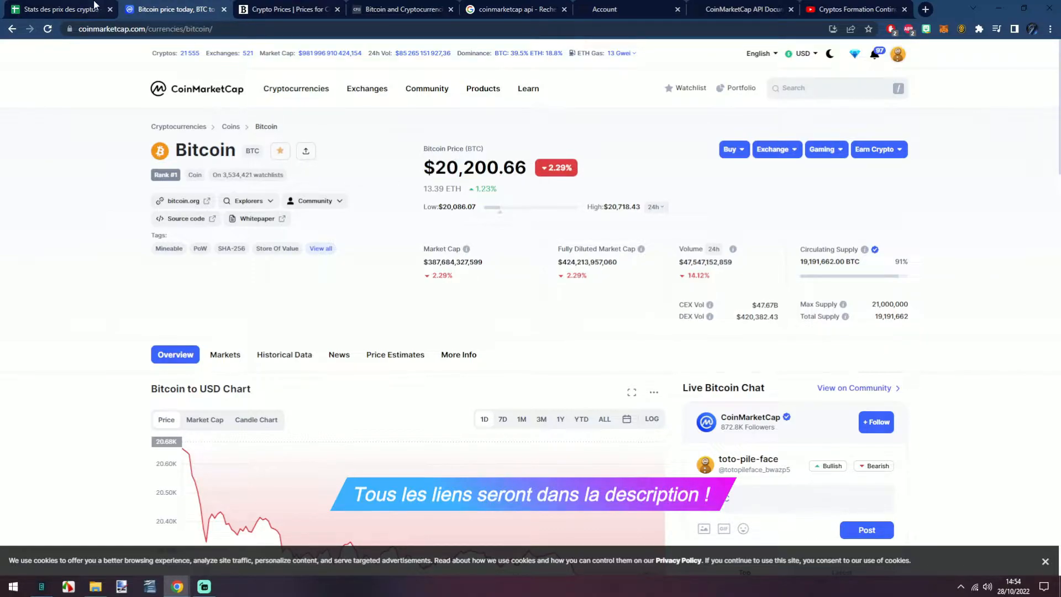
{"action": "left_click", "coordinate": [58, 5]}
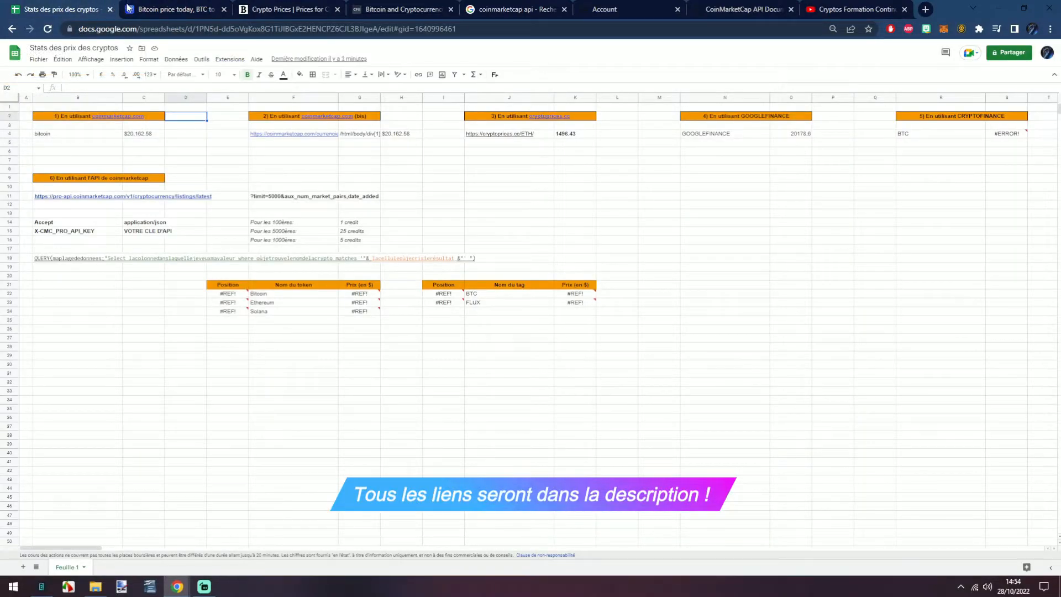
{"action": "left_click", "coordinate": [119, 356]}
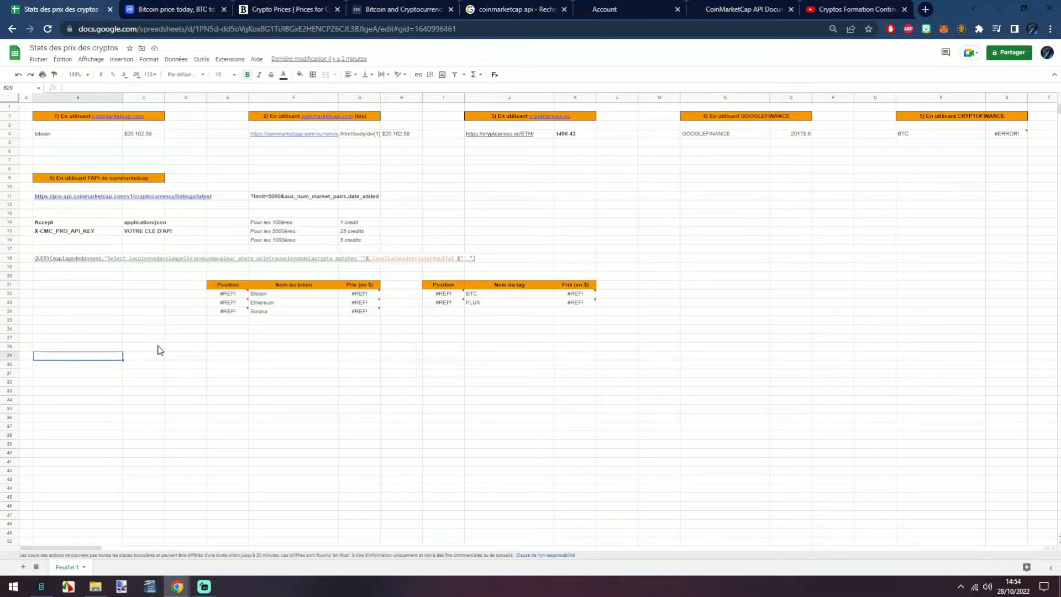
{"action": "type", "text": "="}
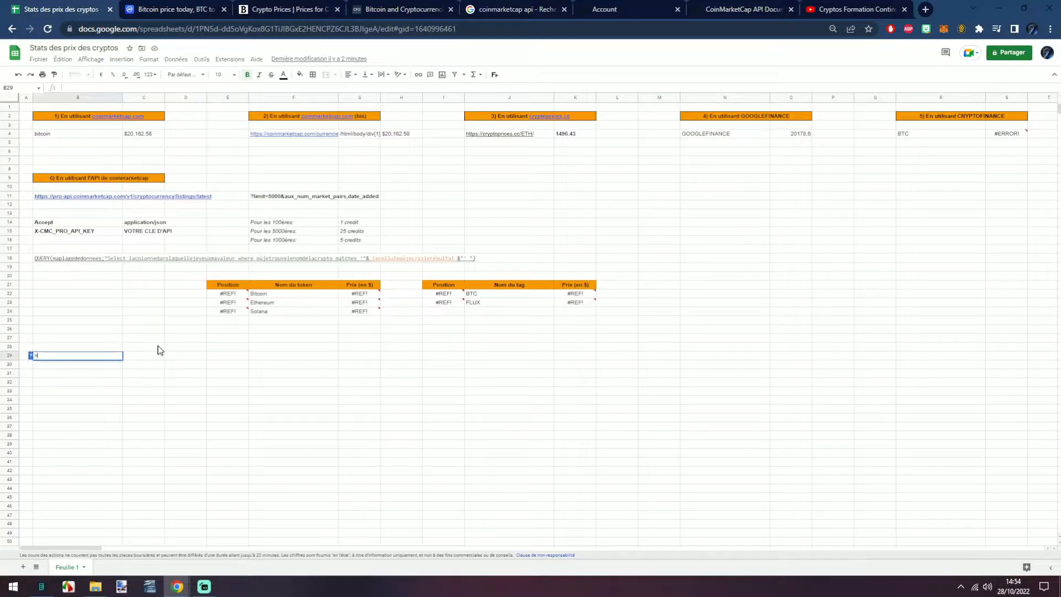
{"action": "type", "text": "importhtml("}
{"action": "left_click", "coordinate": [184, 8]}
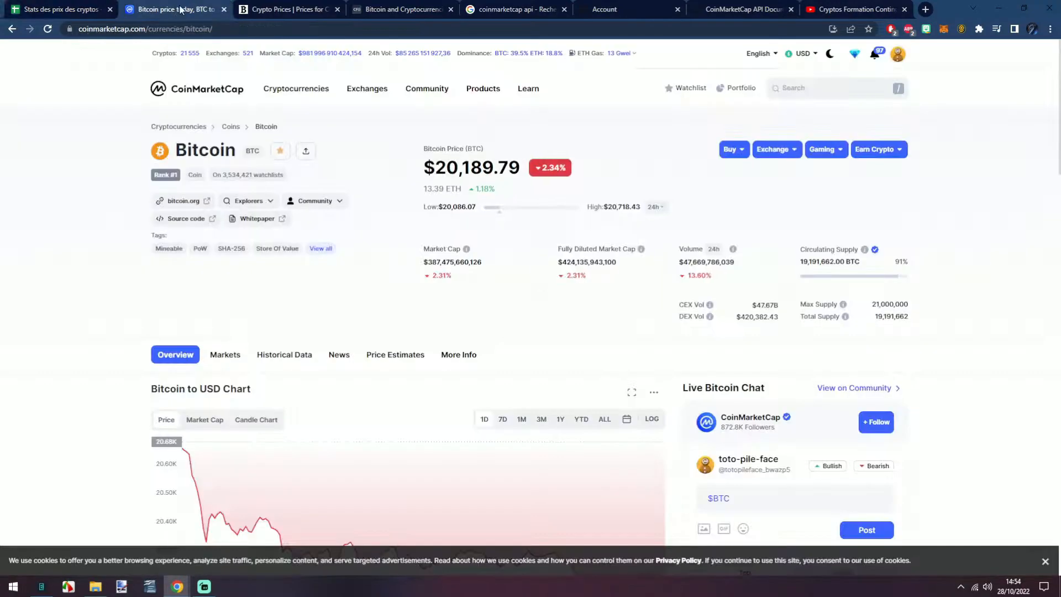
{"action": "left_click", "coordinate": [66, 9]}
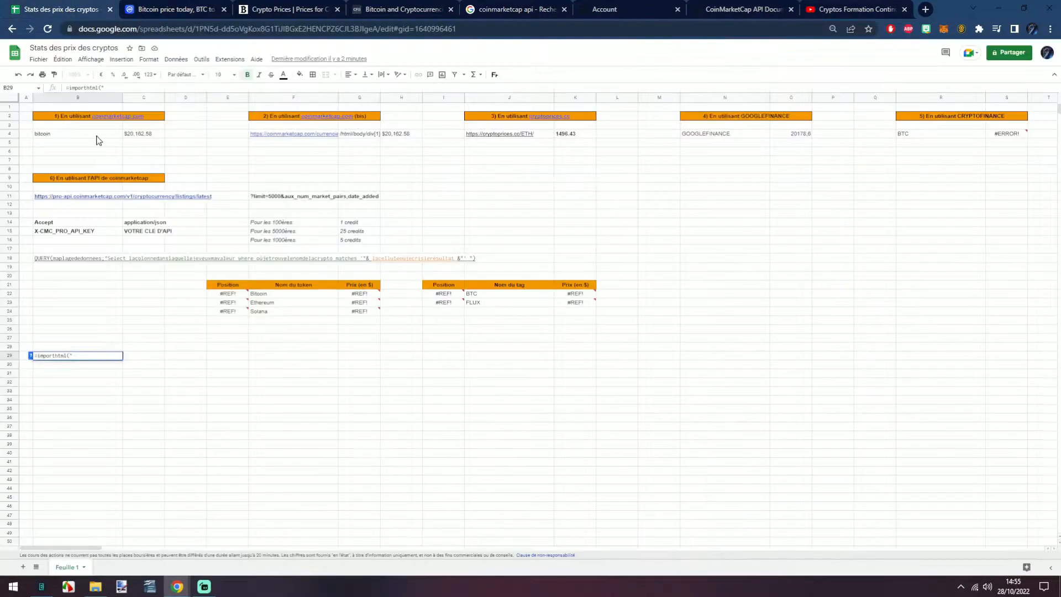
{"action": "type", "text": "https://coinmarketcap.com/currencies/bitcoin/"}
{"action": "type", "text": "\""}
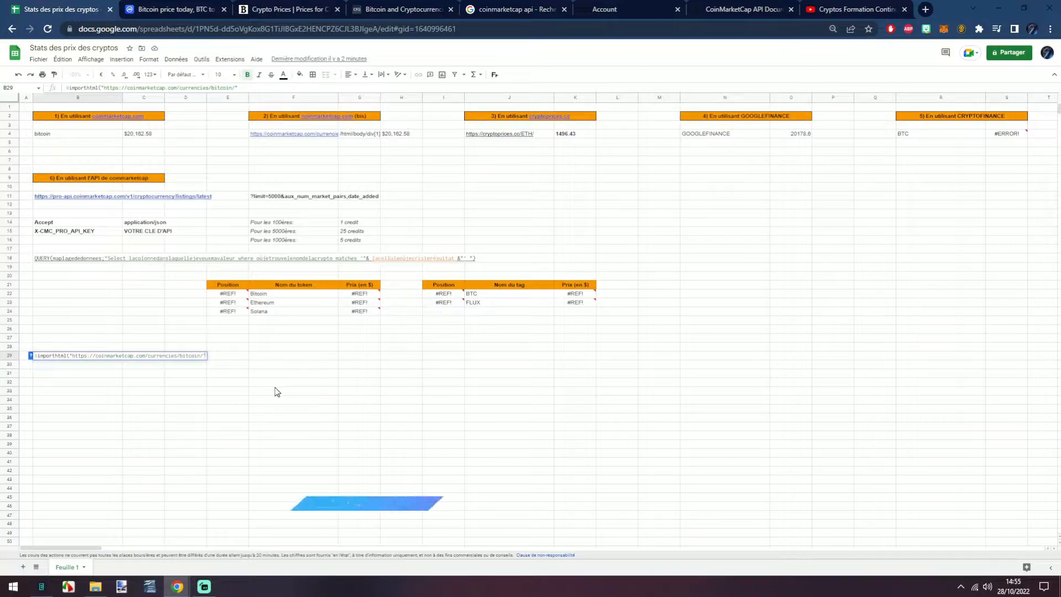
{"action": "type", "text": ";\""}
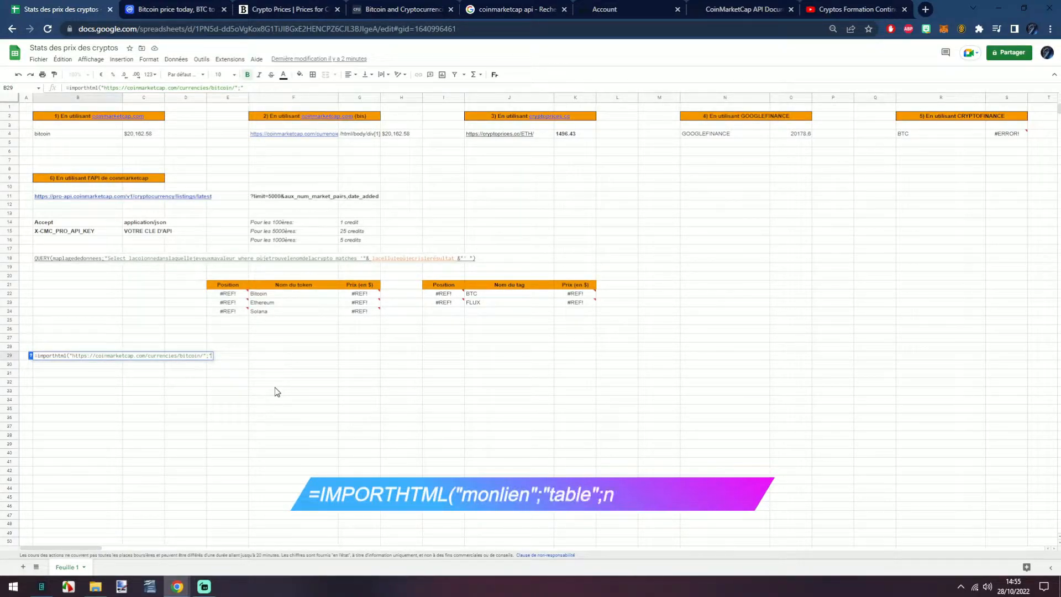
{"action": "type", "text": "table\""}
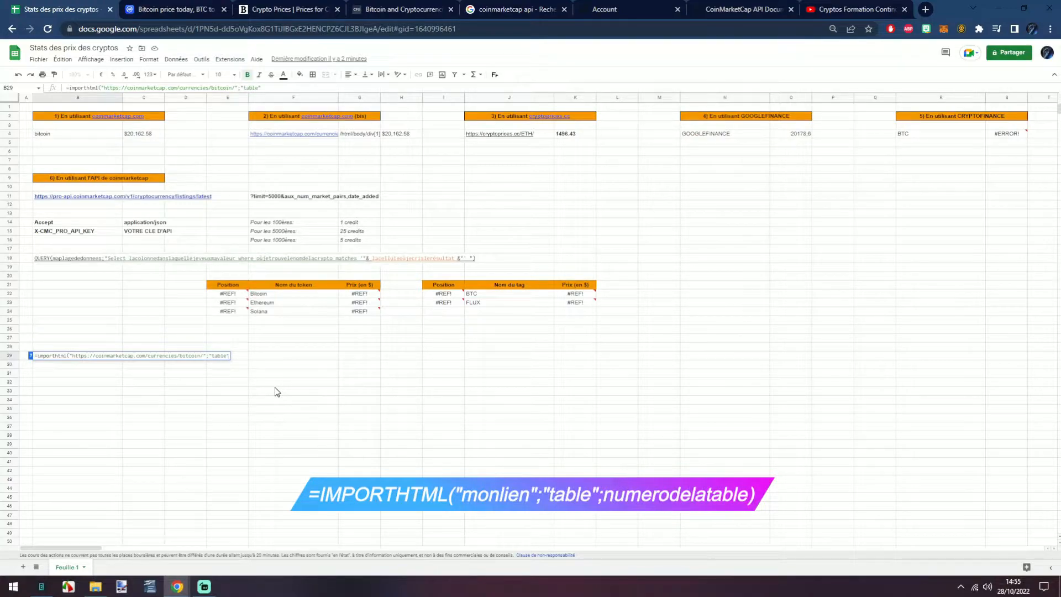
{"action": "type", "text": ";1"}
{"action": "key", "text": "Return"}
{"action": "left_click", "coordinate": [143, 360]}
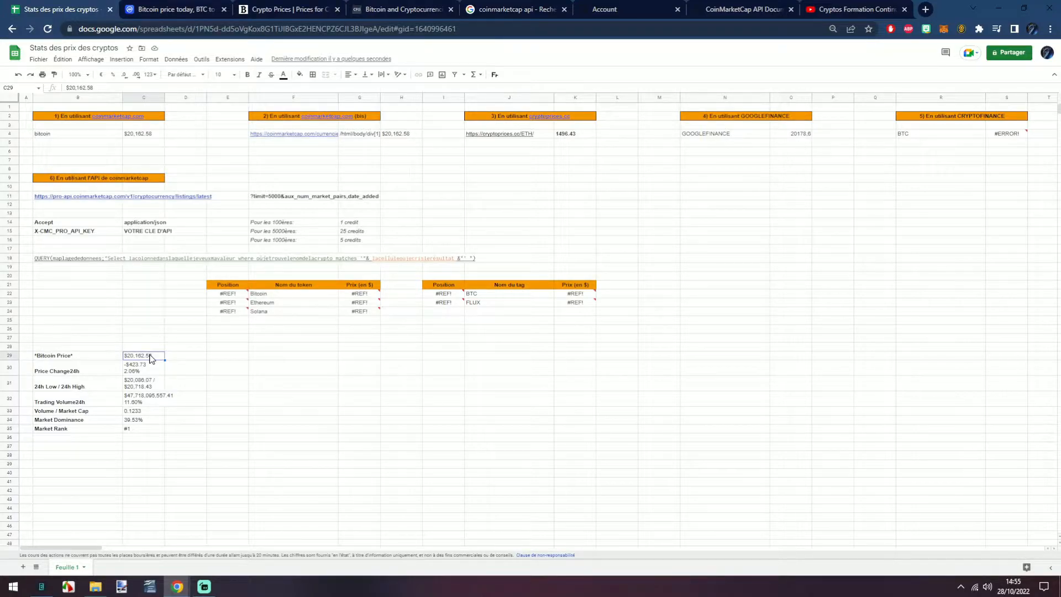
- Wrap B29's IMPORTHTML formula in an INDEX function that returns only row 1
{"action": "left_click", "coordinate": [107, 355]}
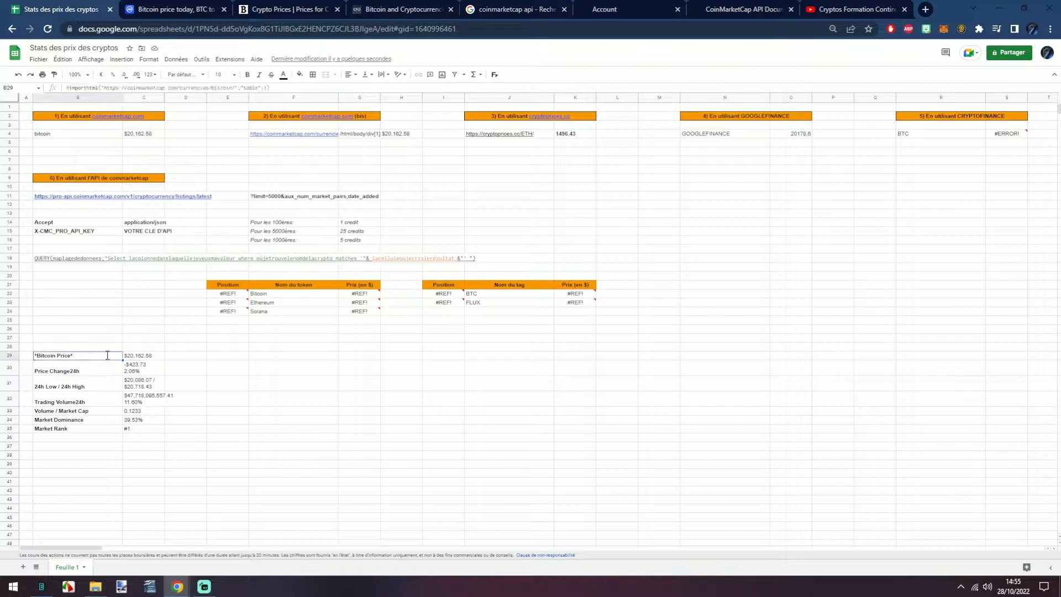
{"action": "double_click", "coordinate": [108, 356]}
{"action": "left_click", "coordinate": [38, 360]}
{"action": "type", "text": "index("}
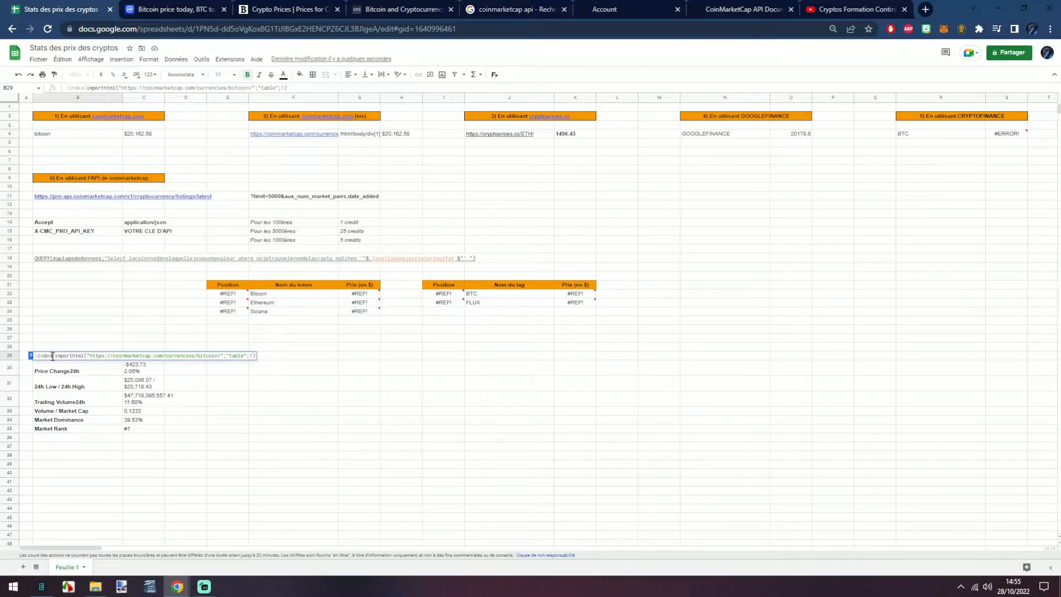
{"action": "left_click", "coordinate": [255, 357]}
{"action": "type", "text": ";1)"}
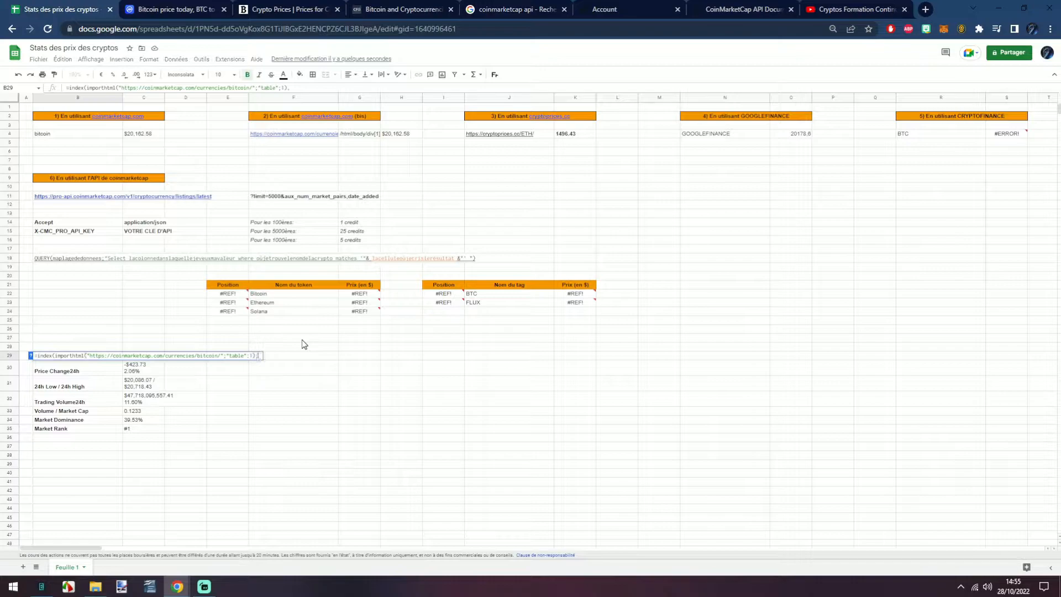
{"action": "key", "text": "Return"}
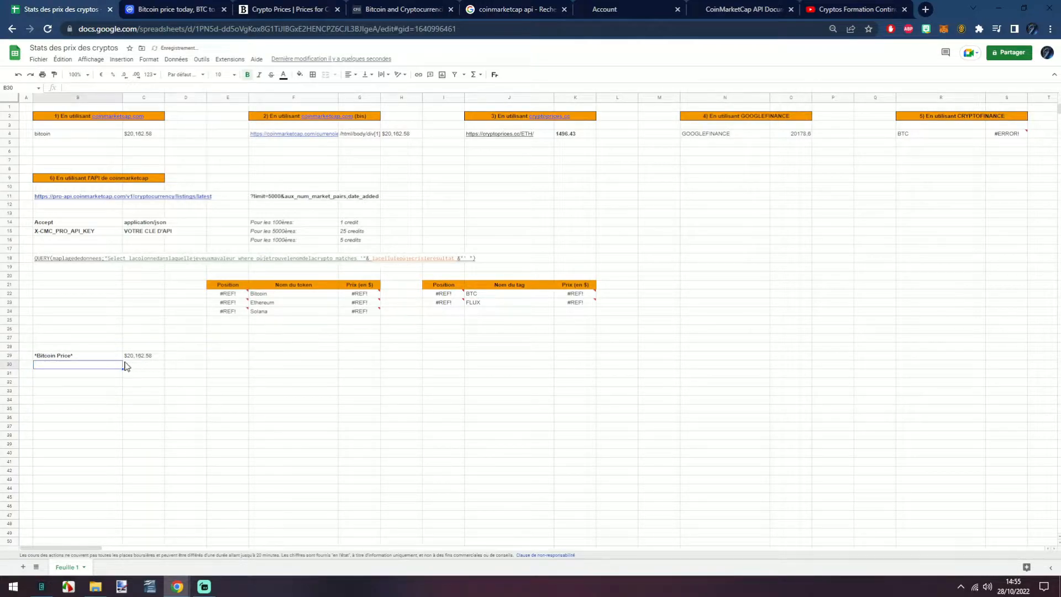
- Add column 2 as the column argument of the INDEX formula in B29
{"action": "double_click", "coordinate": [96, 356]}
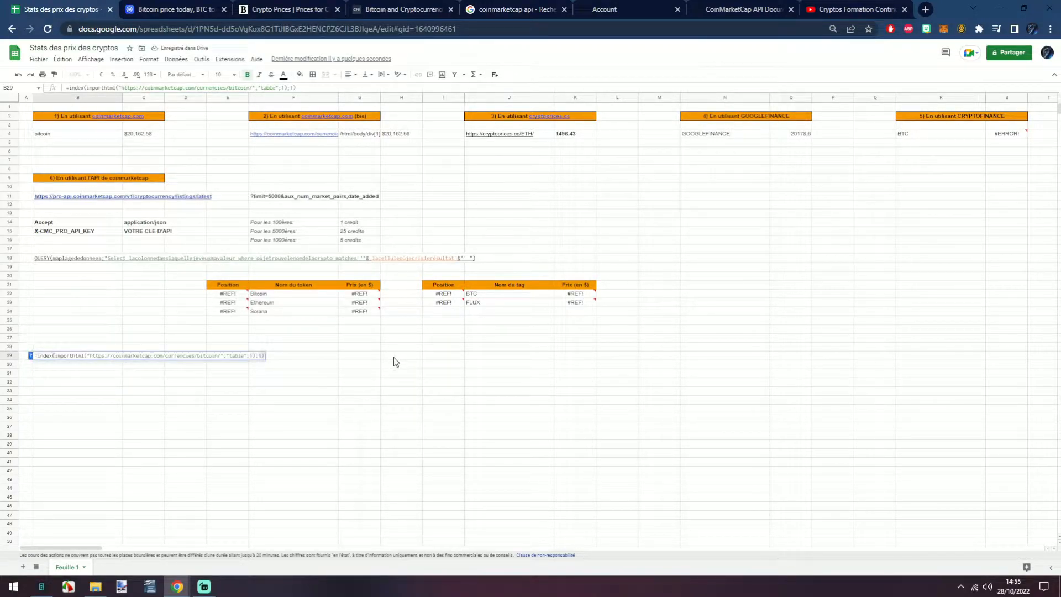
{"action": "type", "text": ";2"}
{"action": "key", "text": "Return"}
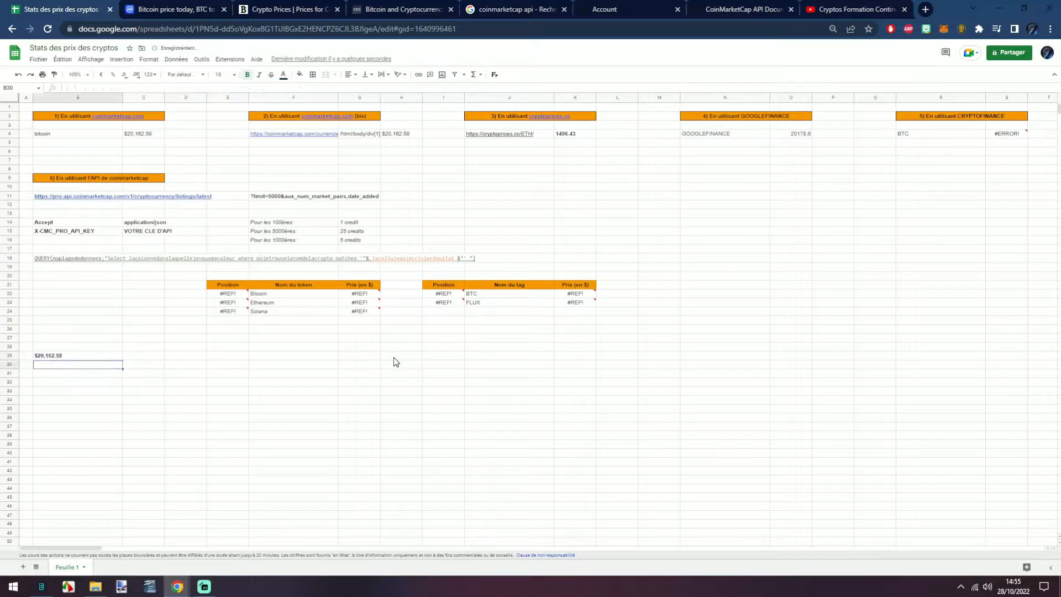
- Review the INDEX and IMPORTHTML parts and the index arguments of B29's formula without changing it
{"action": "double_click", "coordinate": [107, 355]}
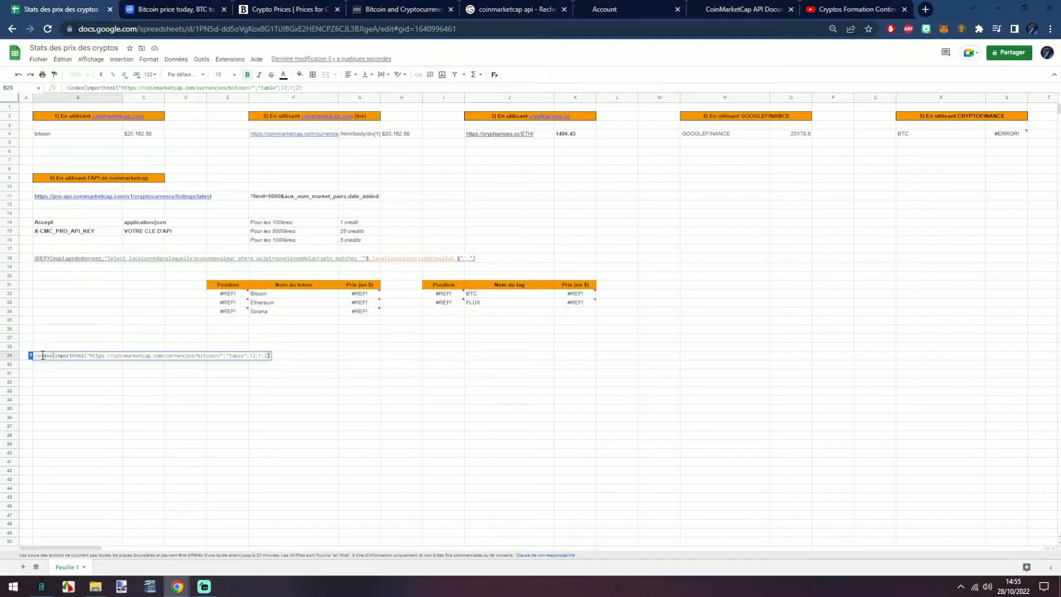
{"action": "left_click", "coordinate": [64, 355]}
{"action": "left_click", "coordinate": [120, 355]}
{"action": "left_click", "coordinate": [49, 355]}
{"action": "left_click_drag", "start_coordinate": [257, 356], "coordinate": [267, 362]}
{"action": "key", "text": "Escape"}
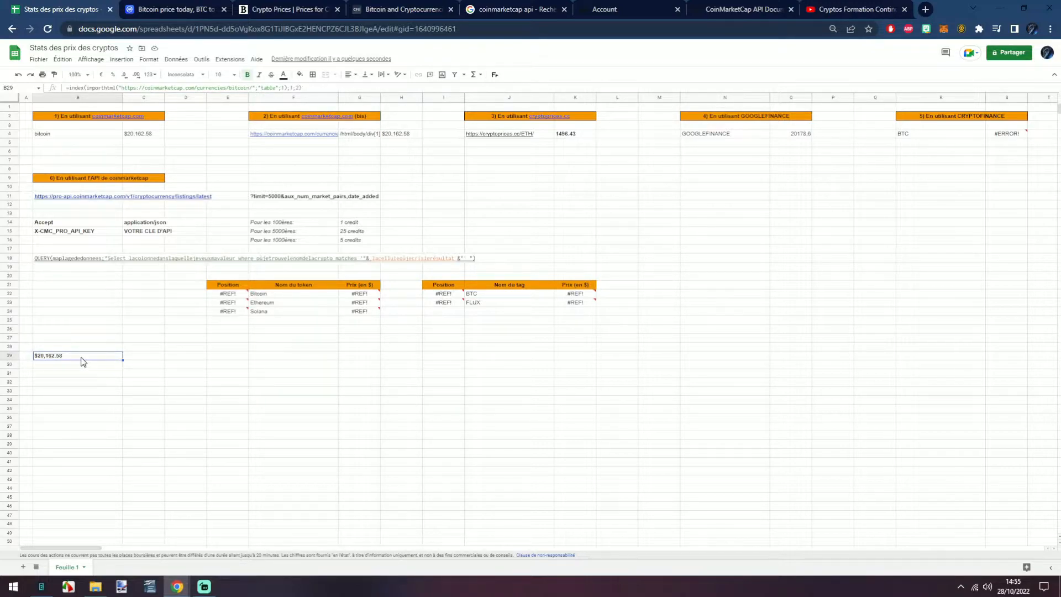
- Select the Bitcoin link inside B29's formula, and copy the address of CoinMarketCap's Ethereum page, coinmarketcap.com/currencies/ethereum/
{"action": "double_click", "coordinate": [83, 361]}
{"action": "double_click", "coordinate": [202, 355]}
{"action": "left_click_drag", "start_coordinate": [202, 355], "coordinate": [87, 355]}
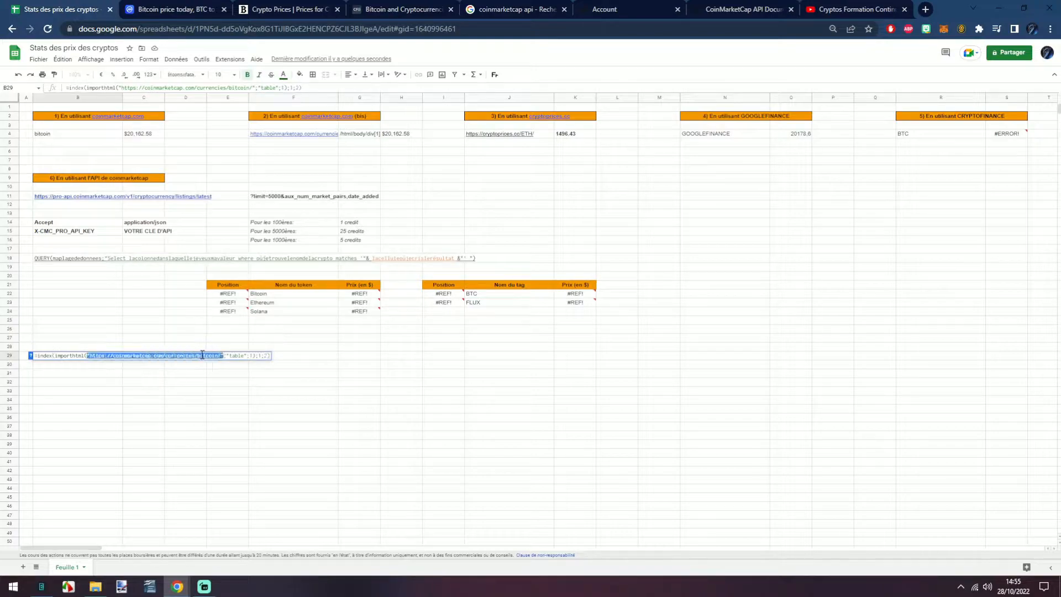
{"action": "left_click", "coordinate": [171, 9]}
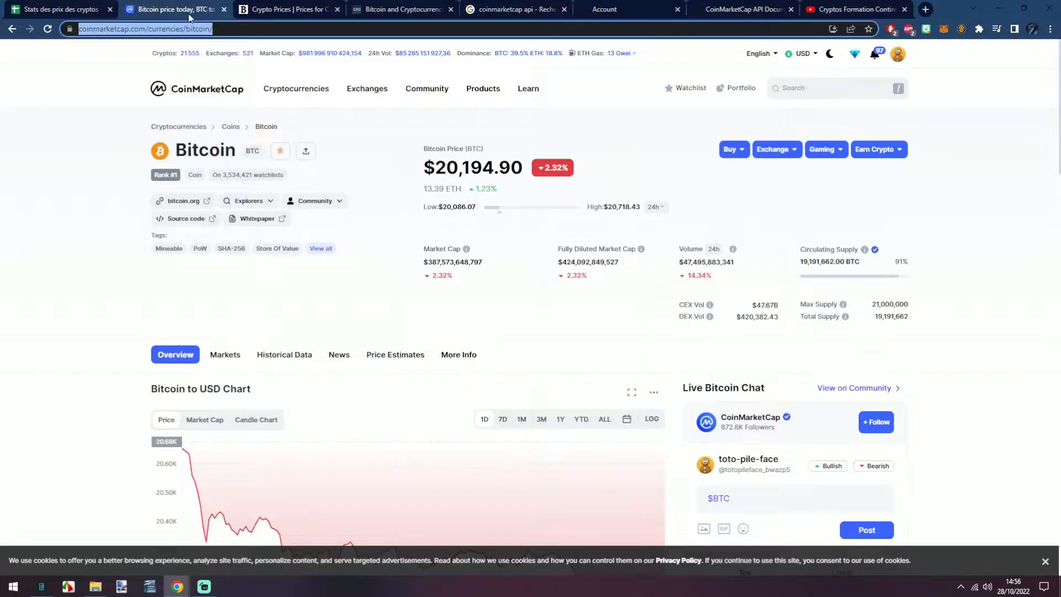
{"action": "double_click", "coordinate": [222, 29]}
{"action": "type", "text": "etehreu"}
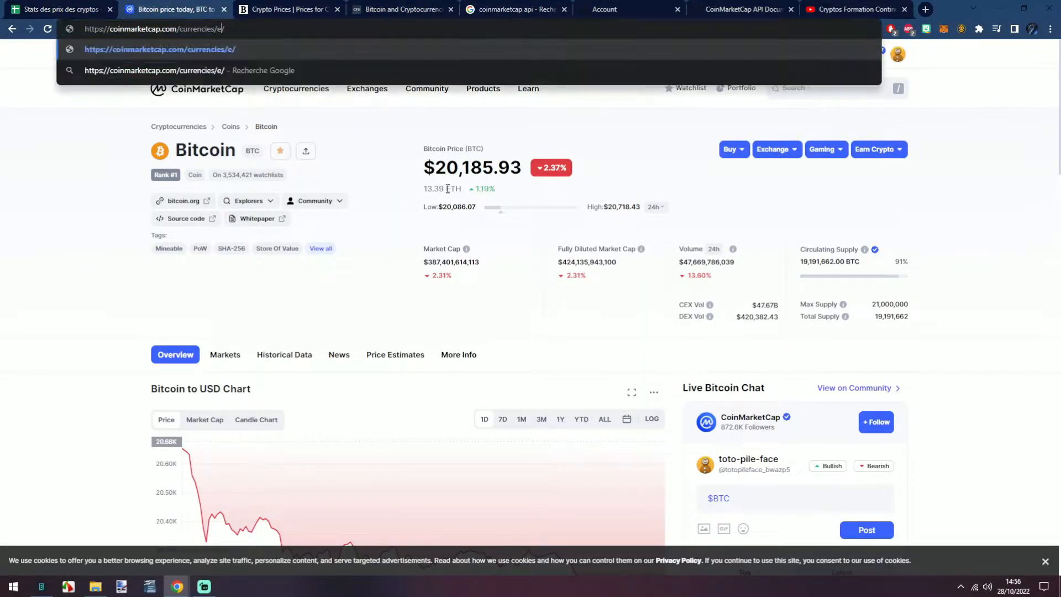
{"action": "key", "text": "BackSpace"}
{"action": "key", "text": "BackSpace"}
{"action": "key", "text": "BackSpace"}
{"action": "key", "text": "BackSpace"}
{"action": "key", "text": "BackSpace"}
{"action": "type", "text": "hereu"}
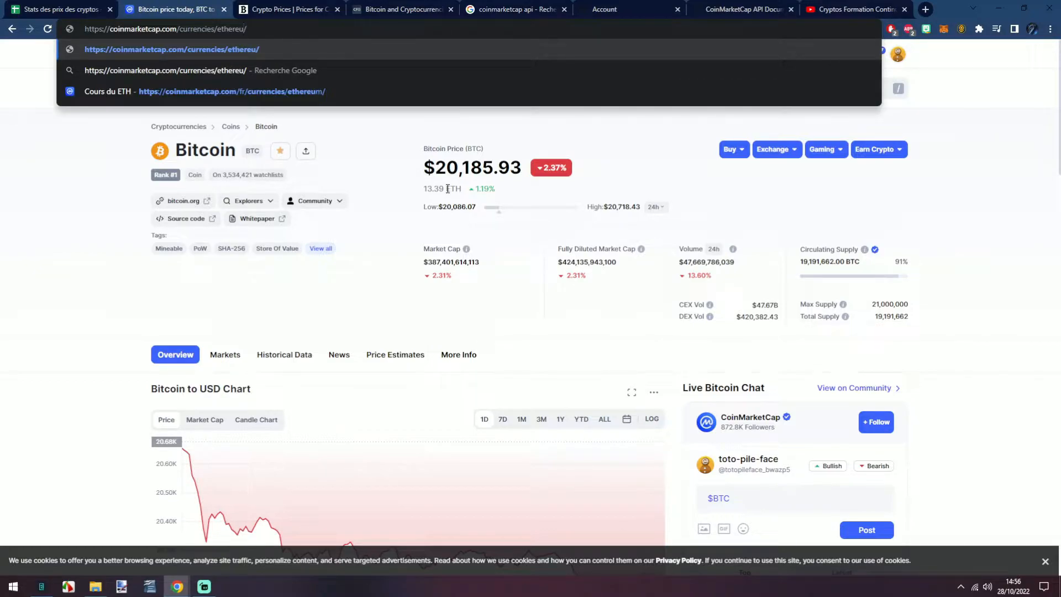
{"action": "key", "text": "Return"}
{"action": "key", "text": "ctrl+l"}
{"action": "key", "text": "ctrl+c"}
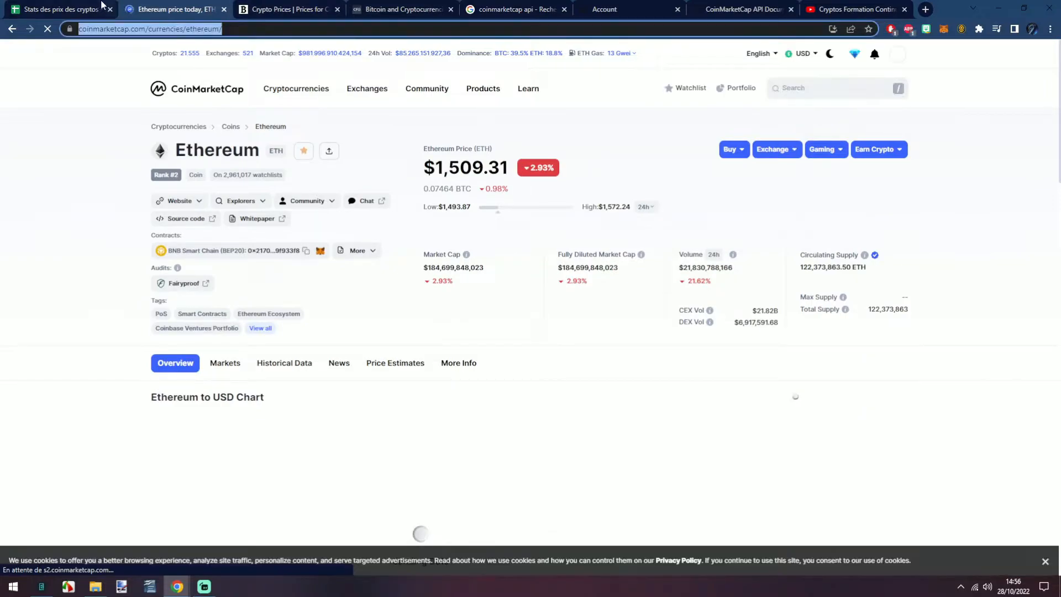
{"action": "left_click", "coordinate": [88, 8]}
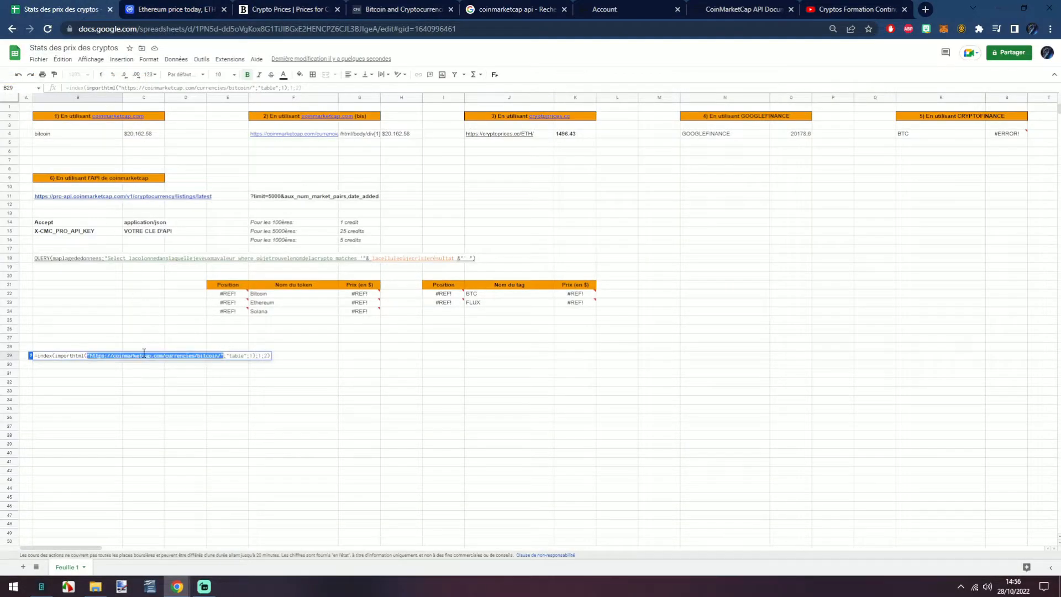
{"action": "key", "text": "ctrl+v"}
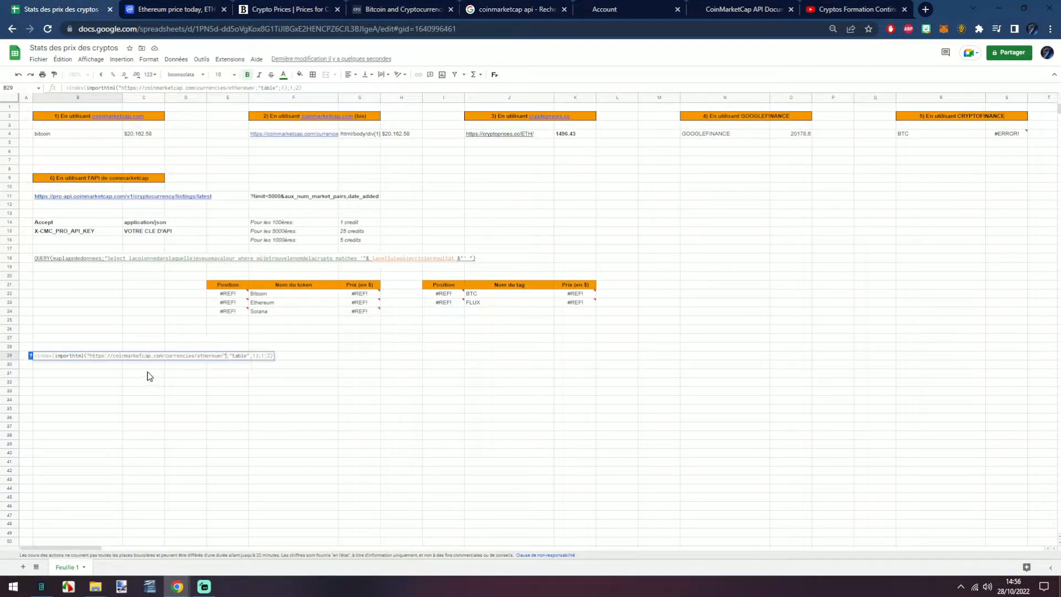
{"action": "key", "text": "Return"}
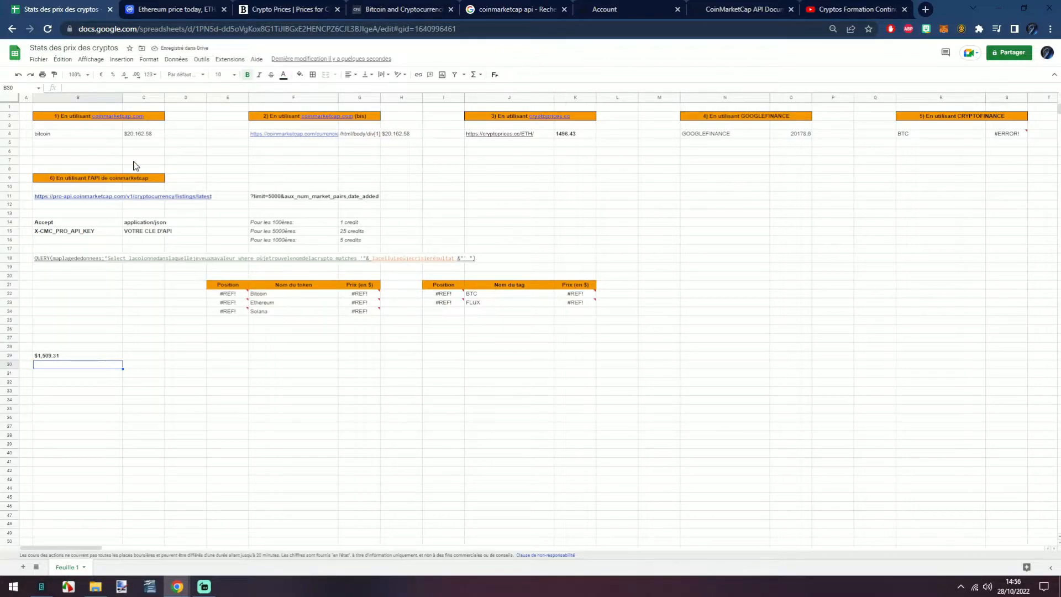
{"action": "left_click", "coordinate": [77, 359]}
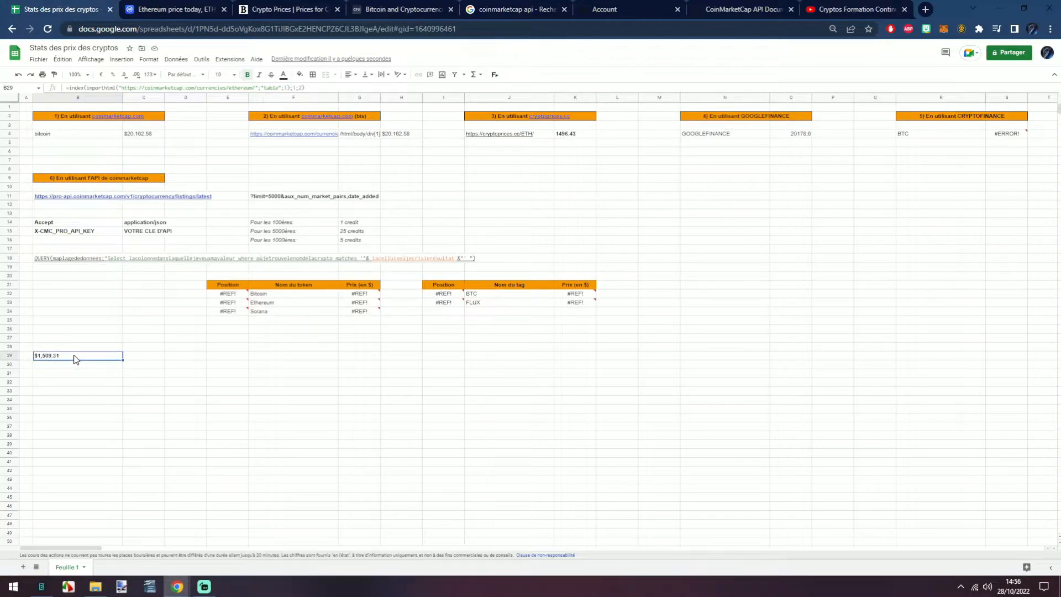
{"action": "key", "text": "Delete"}
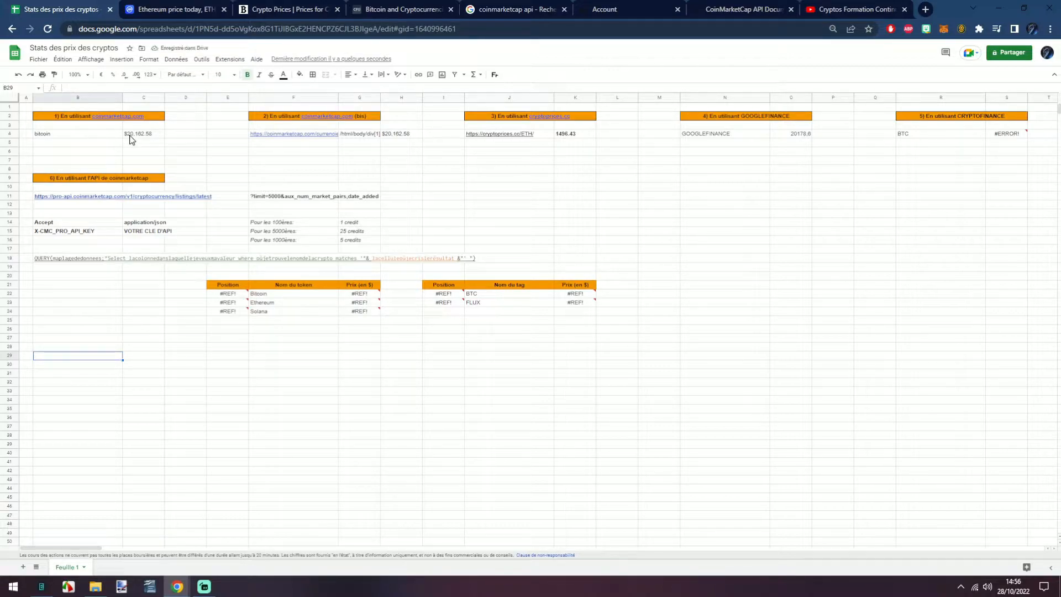
{"action": "key", "text": "ctrl+z"}
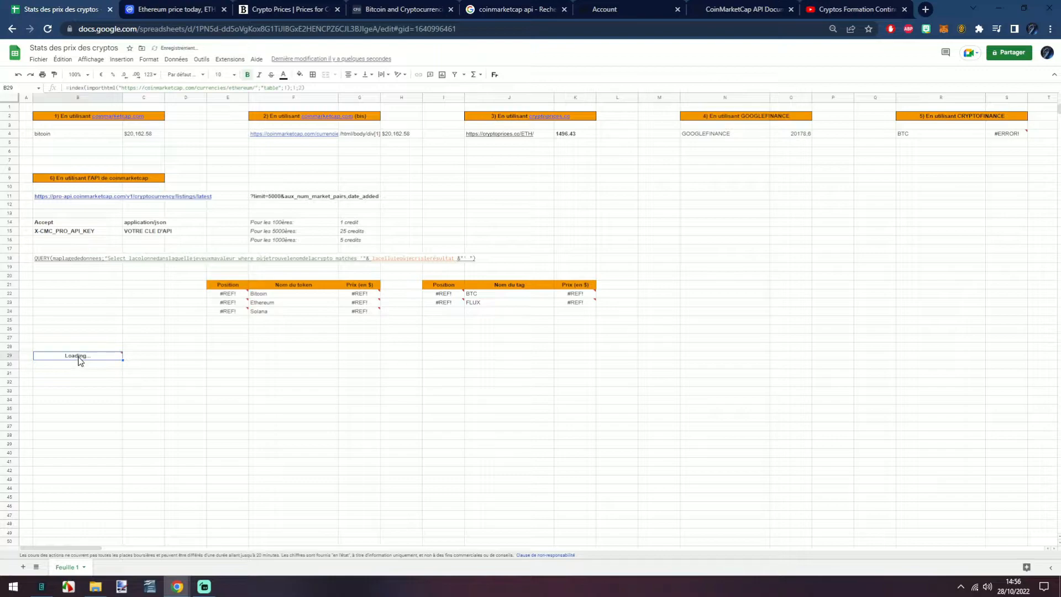
{"action": "left_click", "coordinate": [130, 143]}
{"action": "type", "text": "=index(importhtml(\"https://coinmarketcap.com/currencies/ethereum/\";\"table\";1);1;2)"}
{"action": "key", "text": "Return"}
{"action": "left_click", "coordinate": [41, 358]}
{"action": "key", "text": "Delete"}
- Review the CONCATENATE part of C4's formula that builds the coin link from the name in B4
{"action": "left_click", "coordinate": [134, 136]}
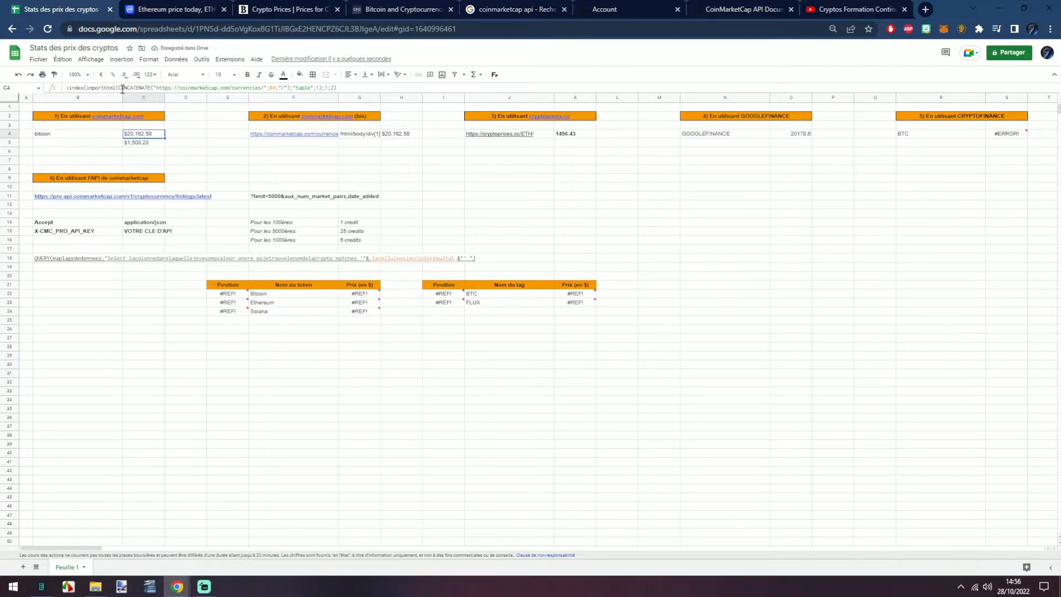
{"action": "left_click_drag", "start_coordinate": [121, 86], "coordinate": [293, 99]}
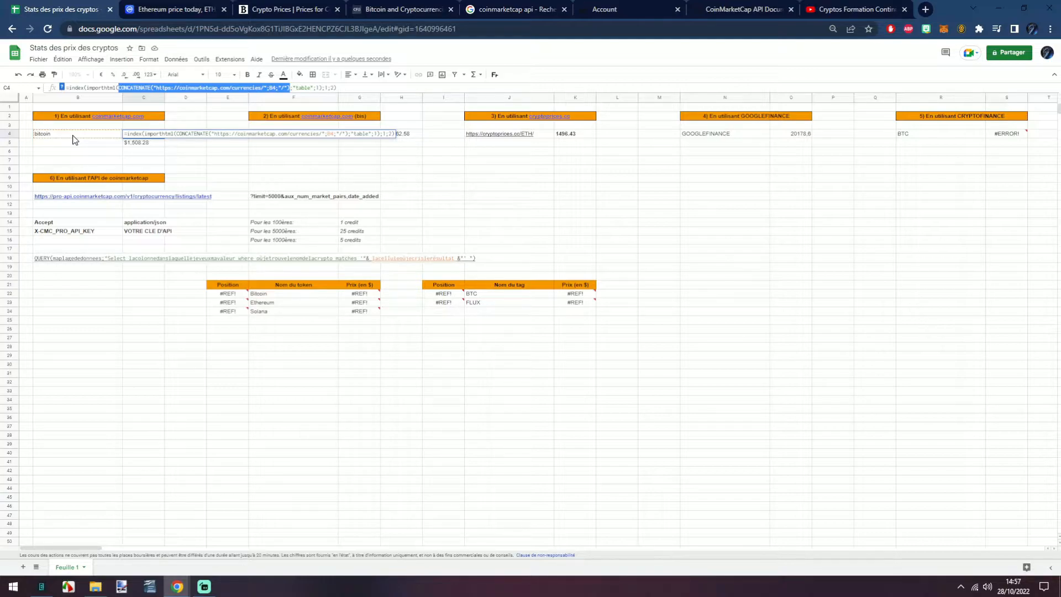
{"action": "key", "text": "Return"}
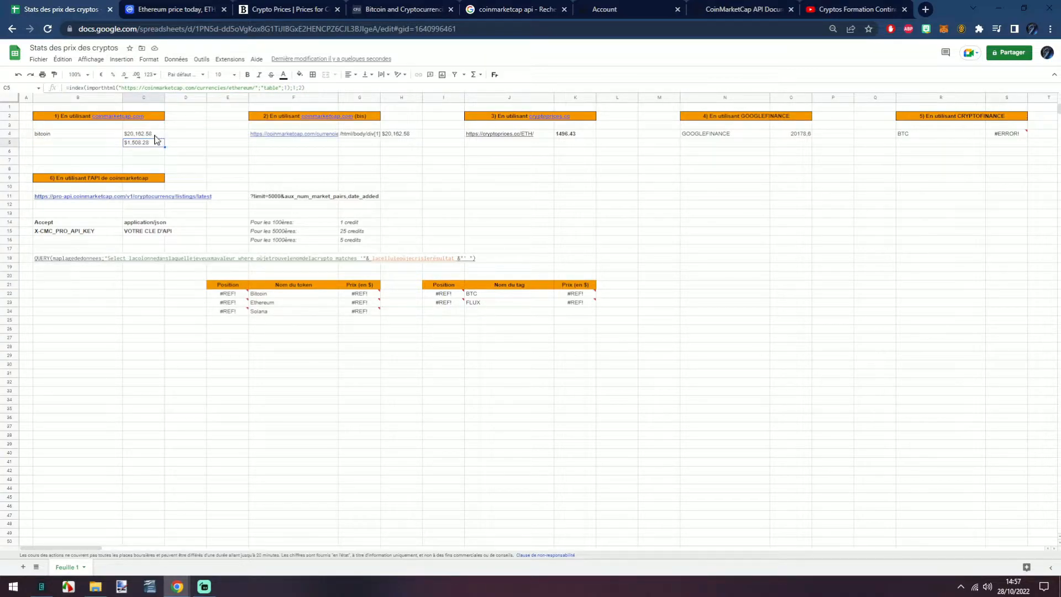
- Enter ethereum as the coin name in B5
{"action": "left_click", "coordinate": [108, 144]}
{"action": "type", "text": "etehre"}
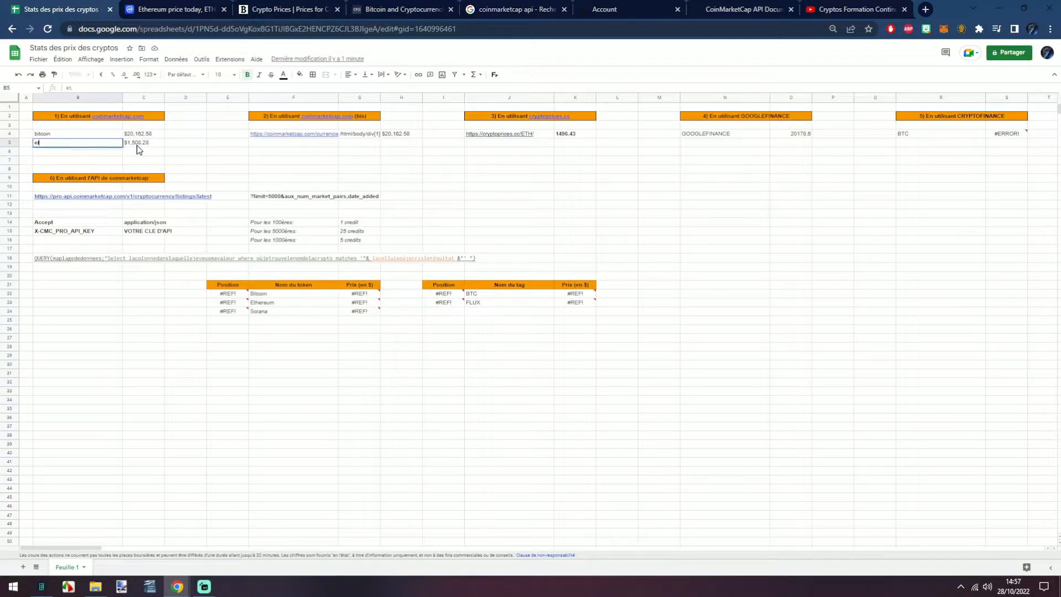
{"action": "key", "text": "BackSpace"}
{"action": "key", "text": "Tab"}
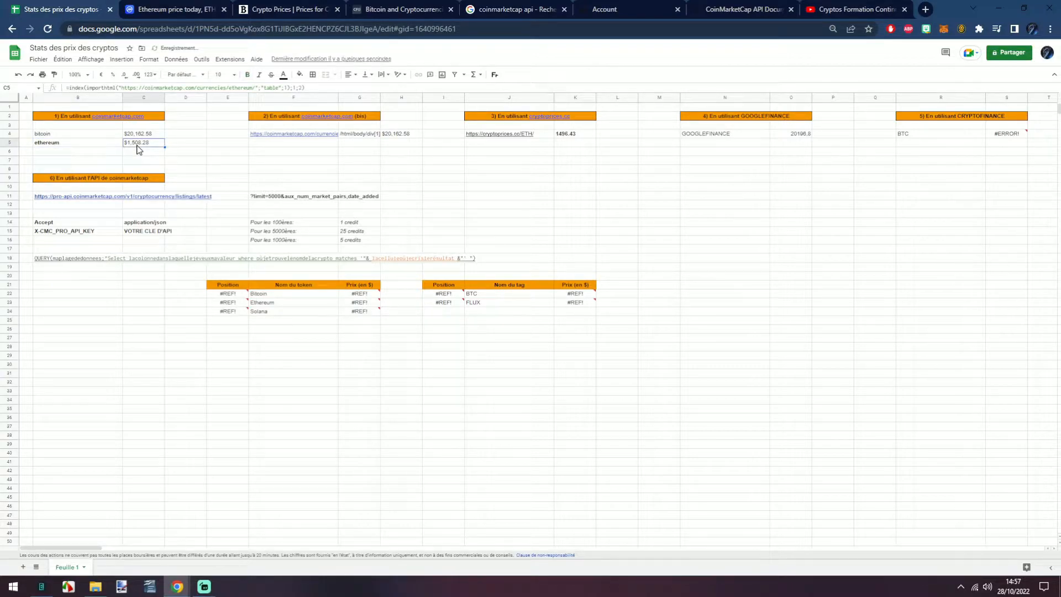
- Test C4's price formula by trying ethereum and then solana as the coin name in B4
{"action": "left_click", "coordinate": [99, 135]}
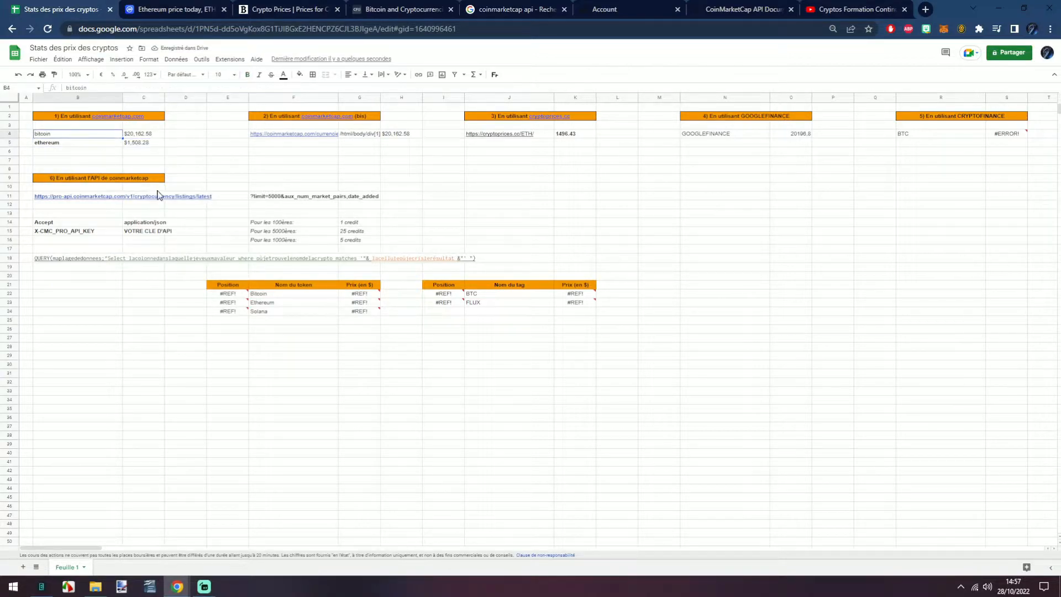
{"action": "type", "text": "et"}
{"action": "type", "text": "eumu"}
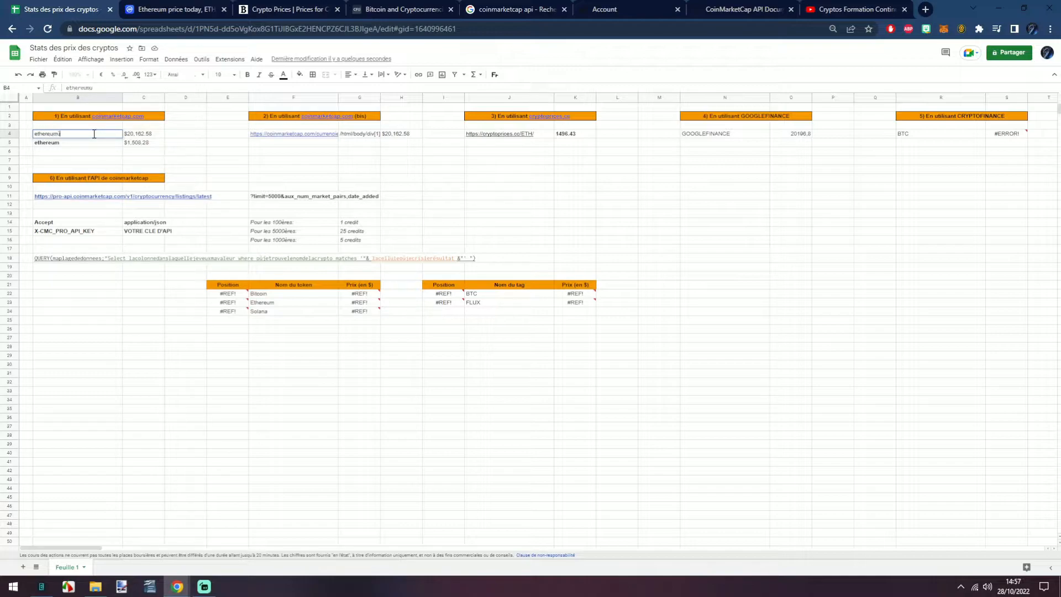
{"action": "left_click", "coordinate": [141, 135]}
{"action": "left_click", "coordinate": [100, 134]}
{"action": "type", "text": "solana"}
{"action": "key", "text": "Return"}
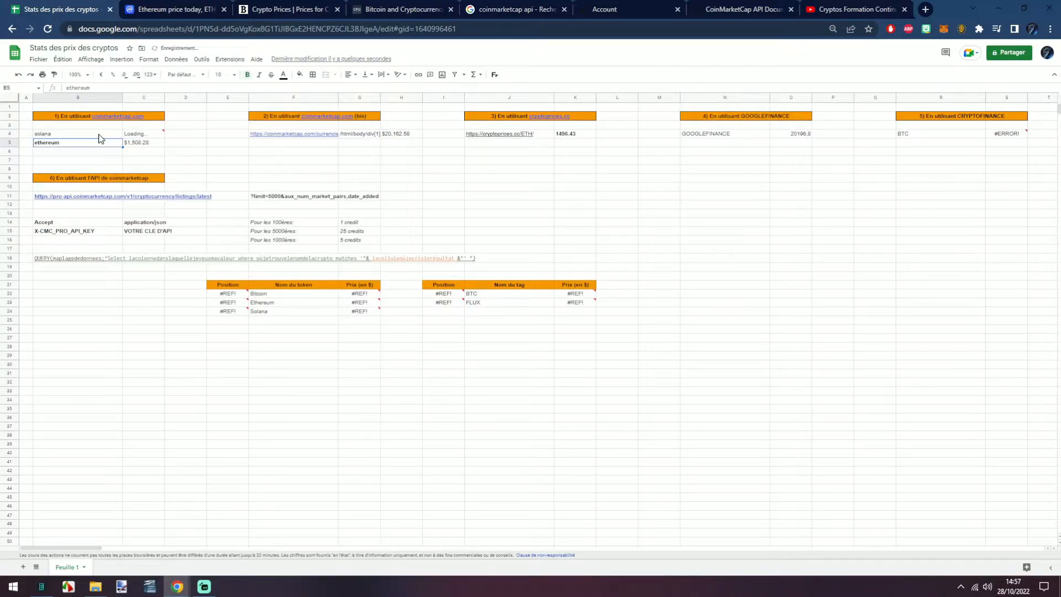
- Clear the coin name in B5 and set B4 back to bitcoin
{"action": "key", "text": "Delete"}
{"action": "left_click", "coordinate": [102, 137]}
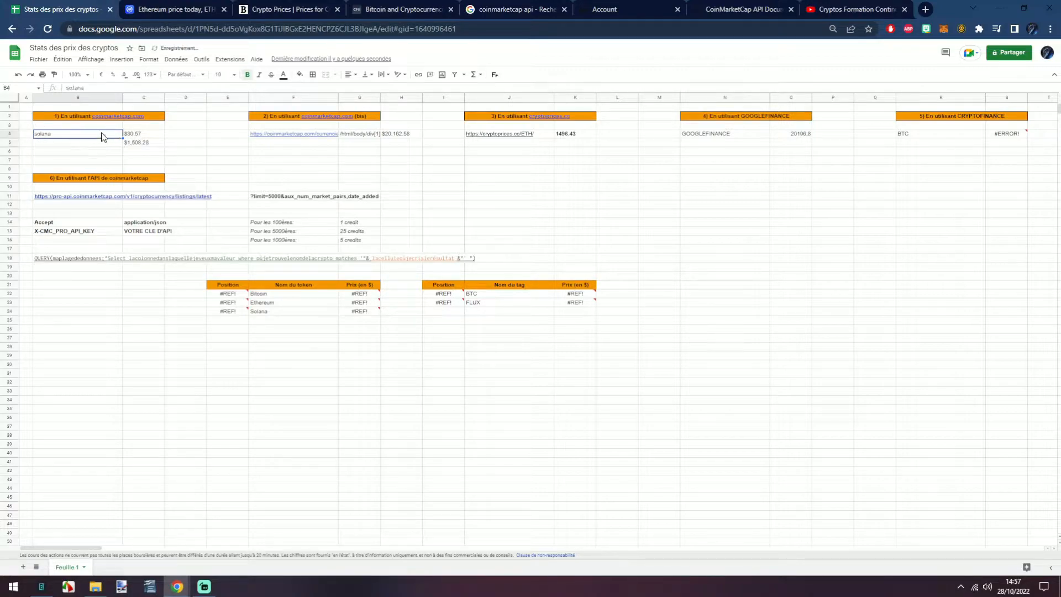
{"action": "type", "text": "bitcoin"}
{"action": "key", "text": "Return"}
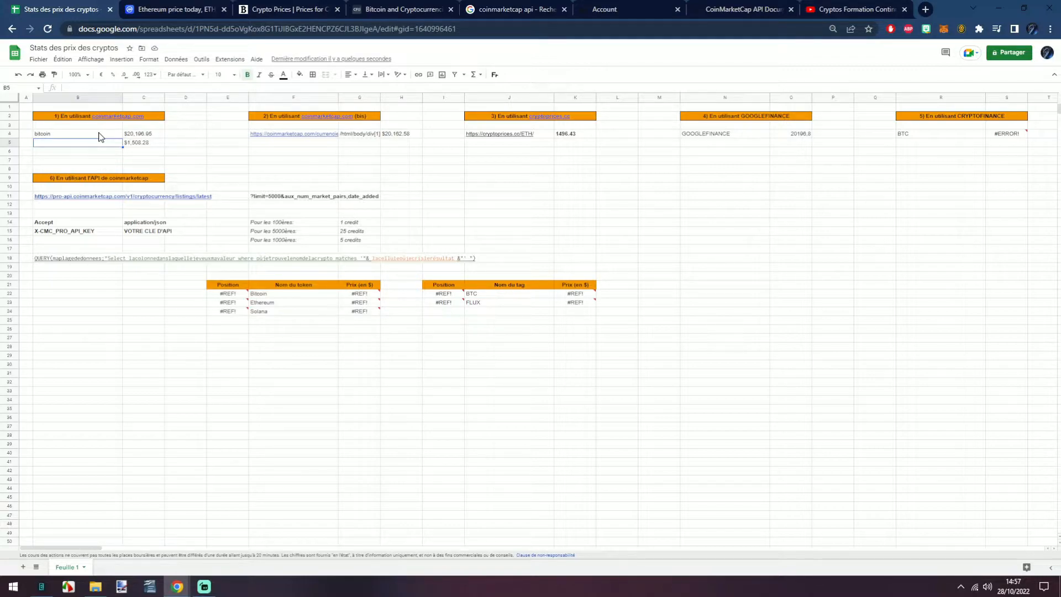
- Review the IMPORTHTML function inside C4's formula without changing it
{"action": "left_click", "coordinate": [131, 138]}
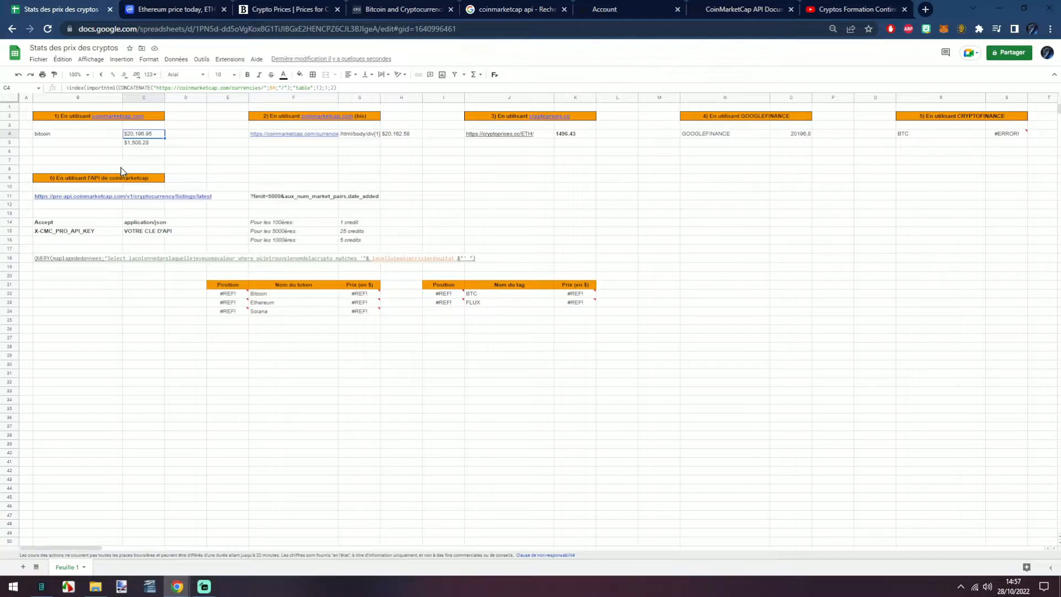
{"action": "double_click", "coordinate": [113, 87]}
{"action": "mouse_move", "coordinate": [102, 117]}
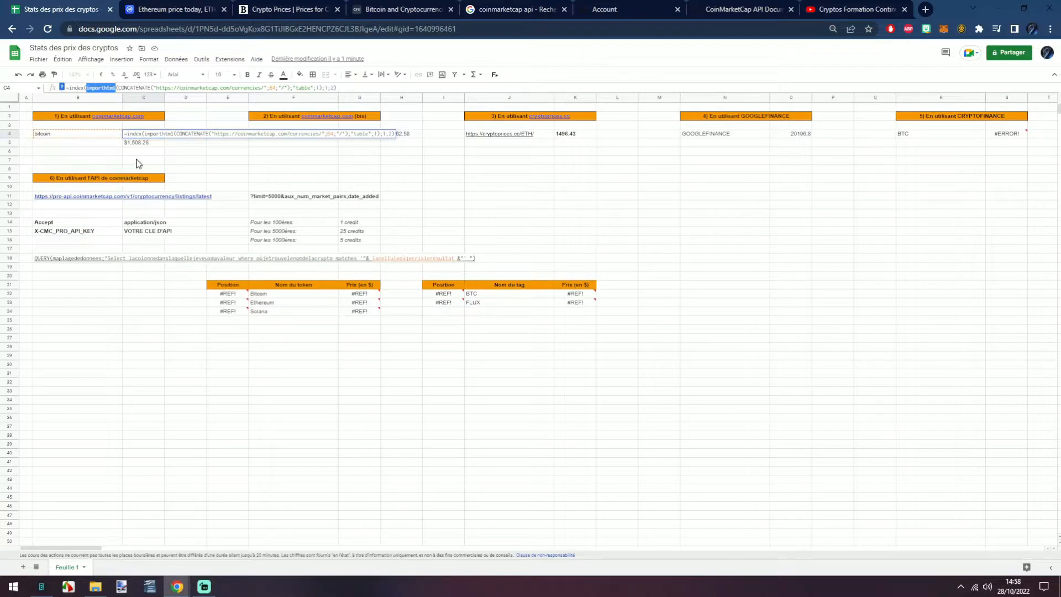
{"action": "key", "text": "Escape"}
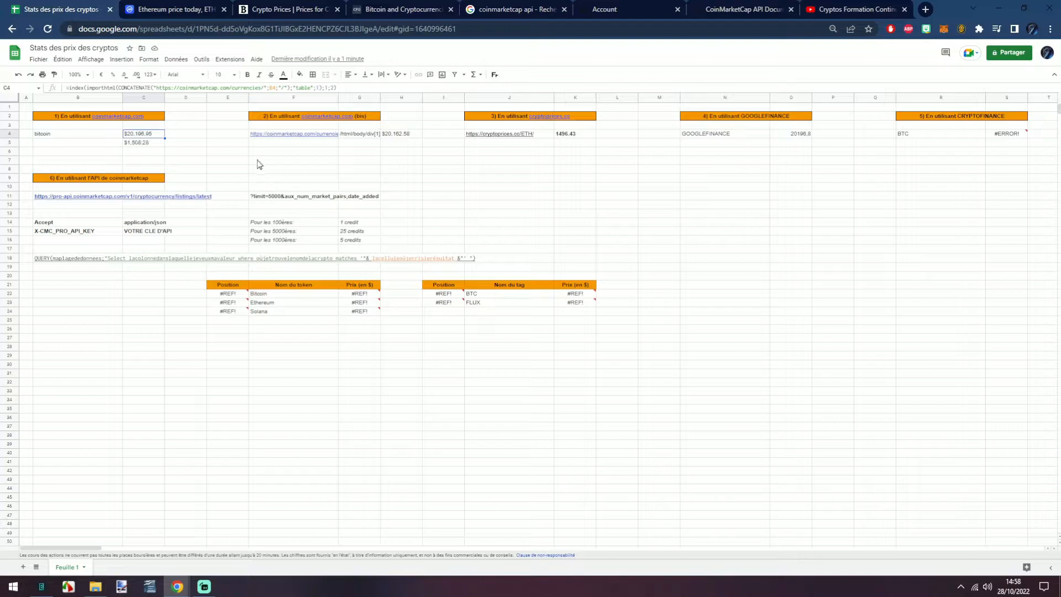
{"action": "key", "text": "Delete"}
{"action": "key", "text": "ctrl+z"}
{"action": "left_click", "coordinate": [39, 60]}
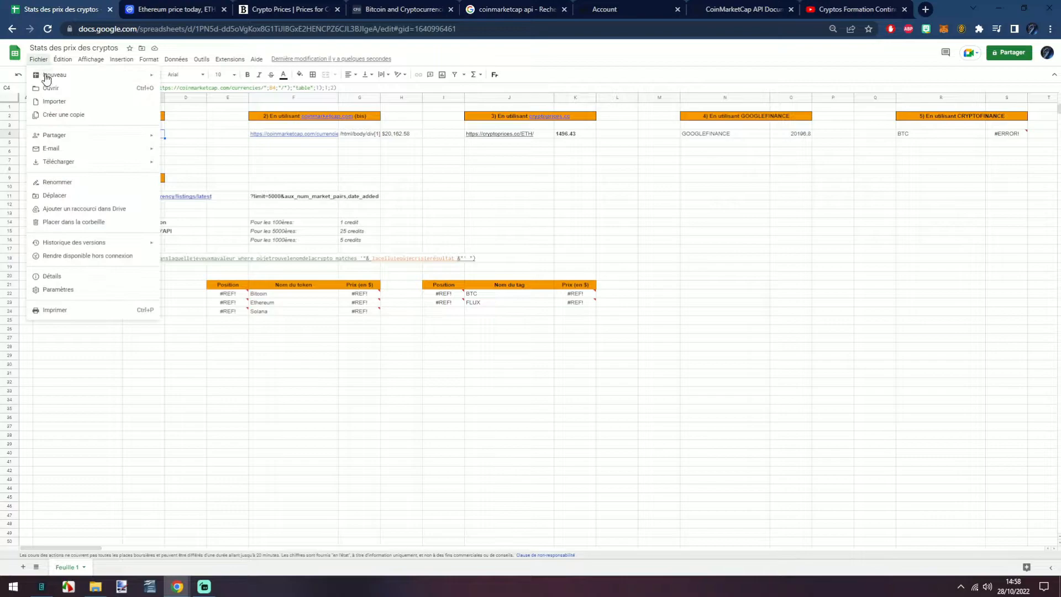
{"action": "left_click", "coordinate": [173, 139]}
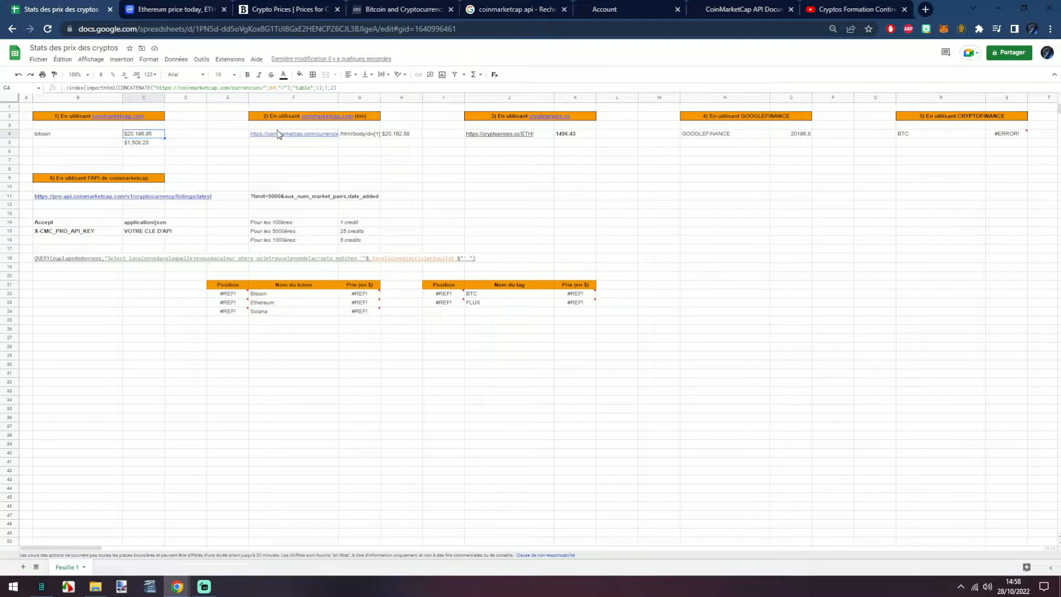
- Examine the second CoinMarketCap method, including its heading and the IMPORTXML formula in H4
{"action": "left_click", "coordinate": [371, 119]}
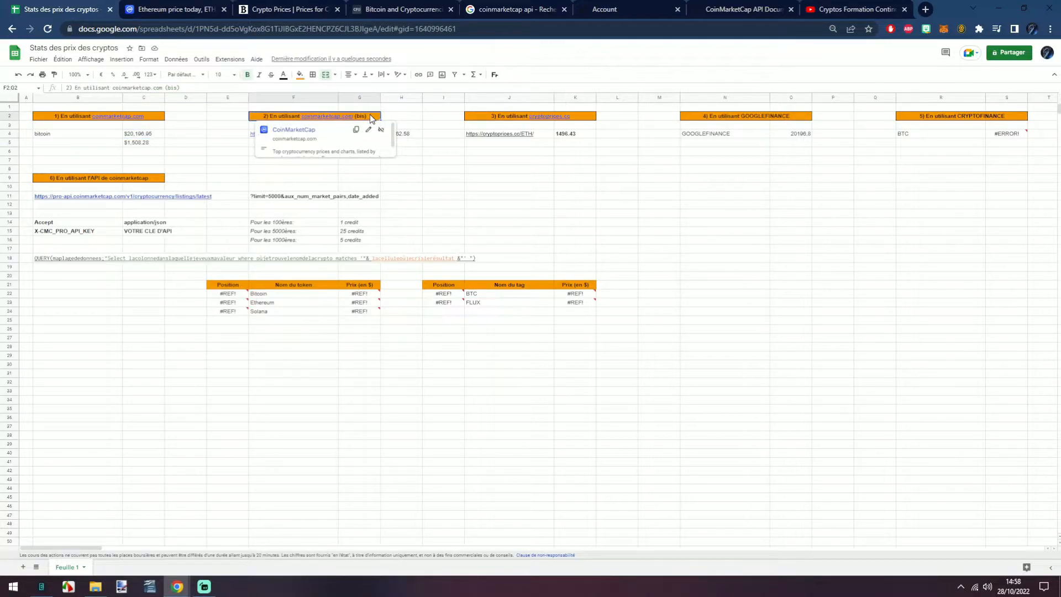
{"action": "left_click", "coordinate": [226, 145]}
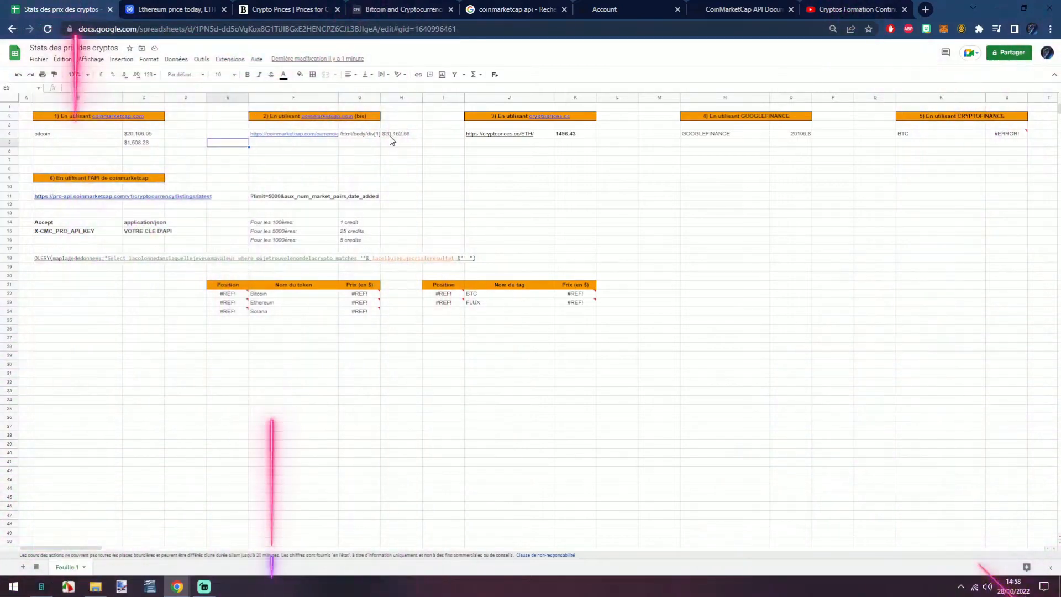
{"action": "left_click", "coordinate": [394, 133]}
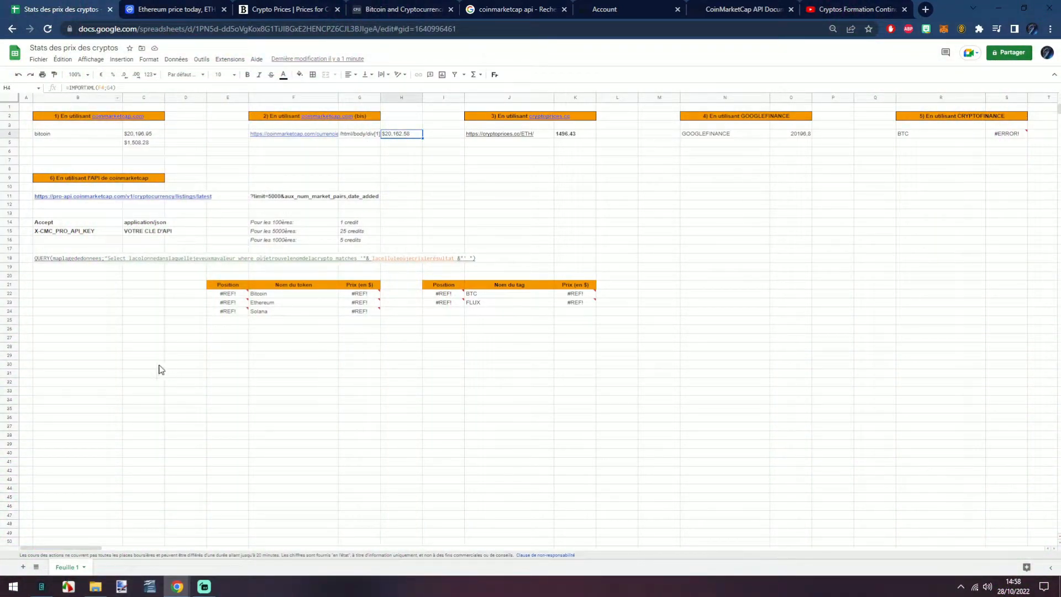
{"action": "left_click", "coordinate": [102, 358]}
{"action": "type", "text": "=importxml("}
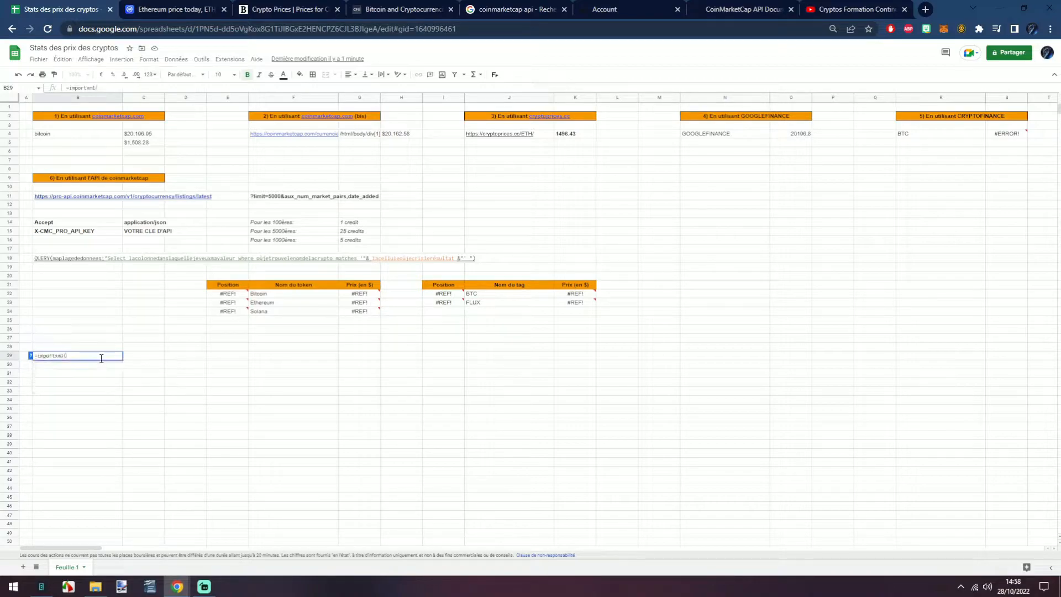
{"action": "left_click", "coordinate": [166, 10]}
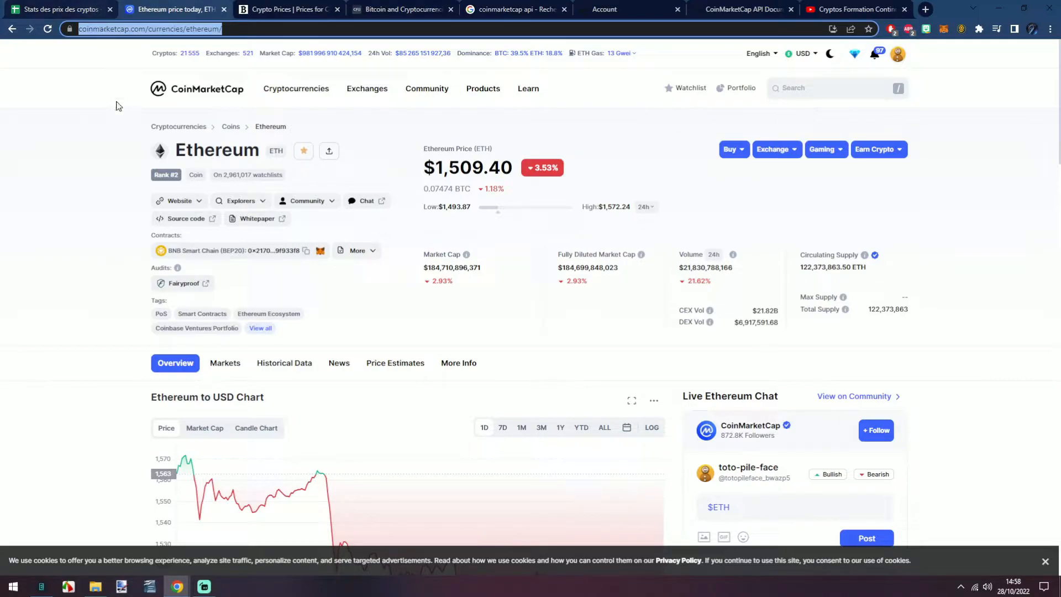
{"action": "left_click", "coordinate": [81, 9]}
{"action": "type", "text": "https://coinmarketcap.com/currencies/ethereum/"}
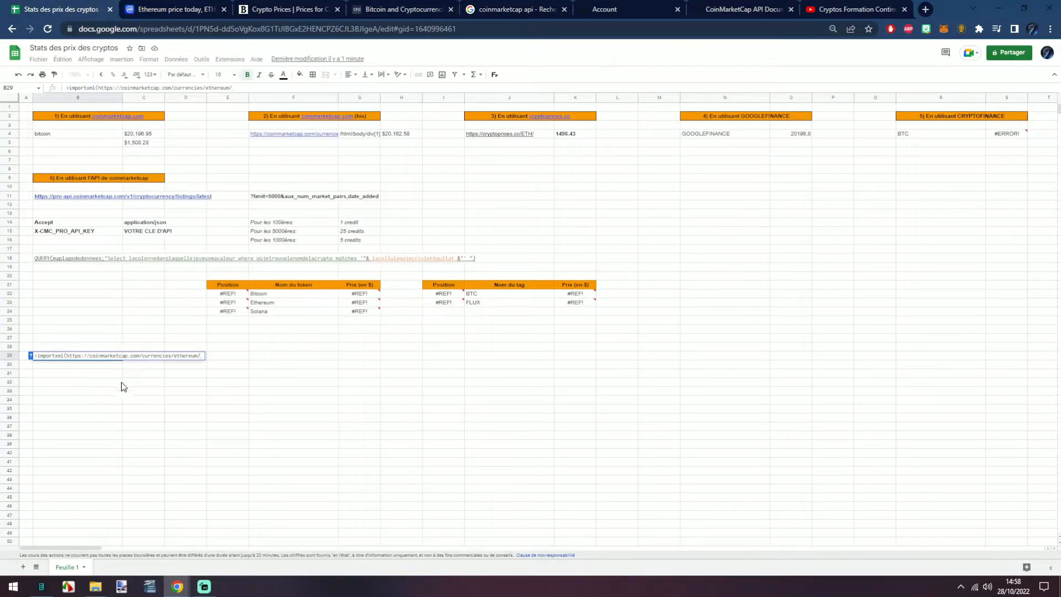
{"action": "type", "text": ";"}
- Inspect the Ethereum price on its CoinMarketCap page and copy the full XPath of the price's span element
{"action": "left_click", "coordinate": [181, 12]}
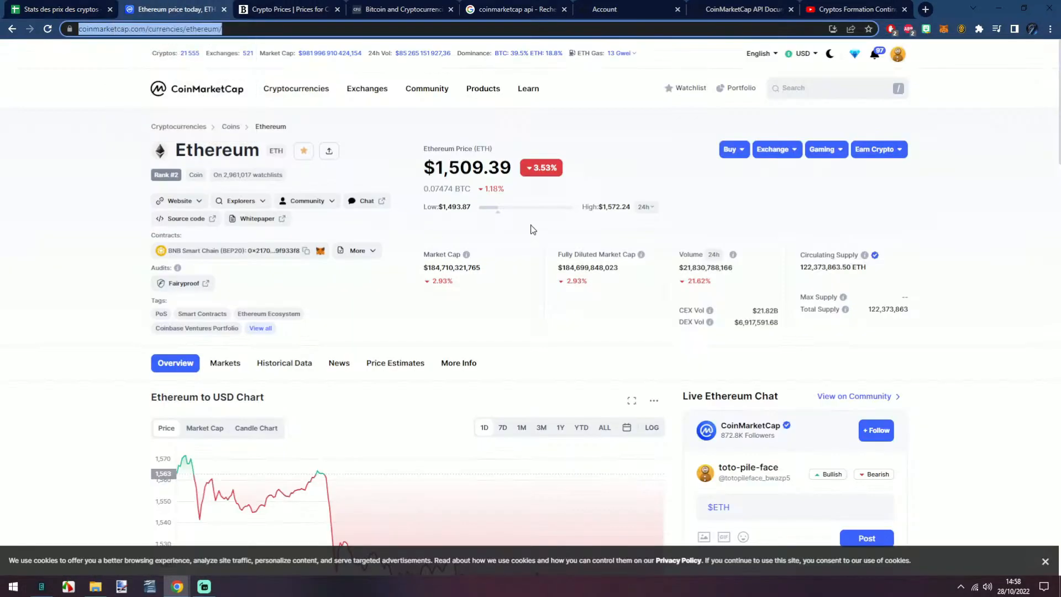
{"action": "left_click_drag", "start_coordinate": [435, 178], "coordinate": [513, 173]}
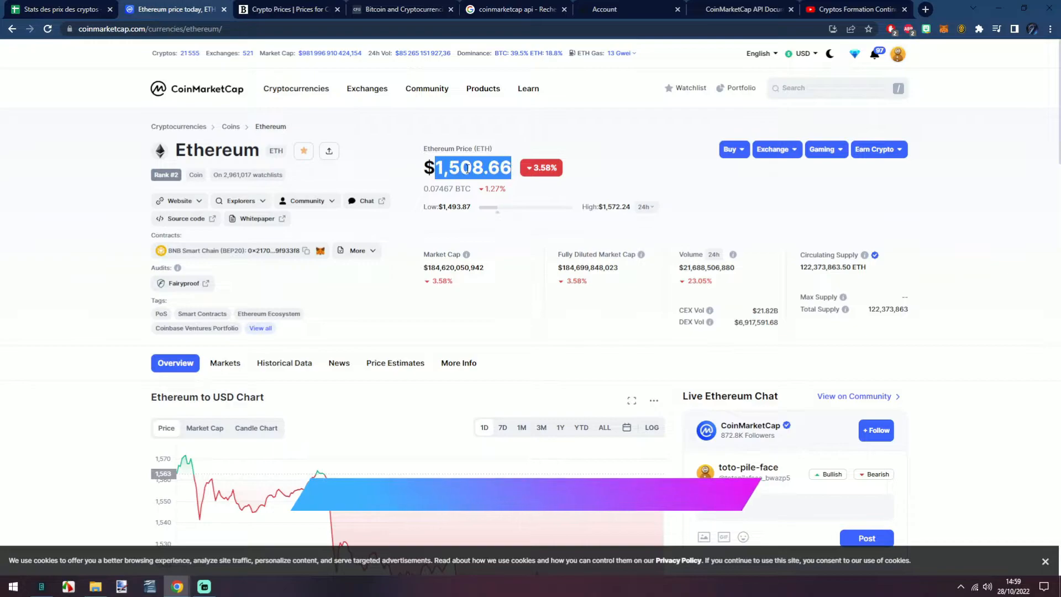
{"action": "left_click", "coordinate": [462, 172]}
{"action": "right_click", "coordinate": [462, 172]}
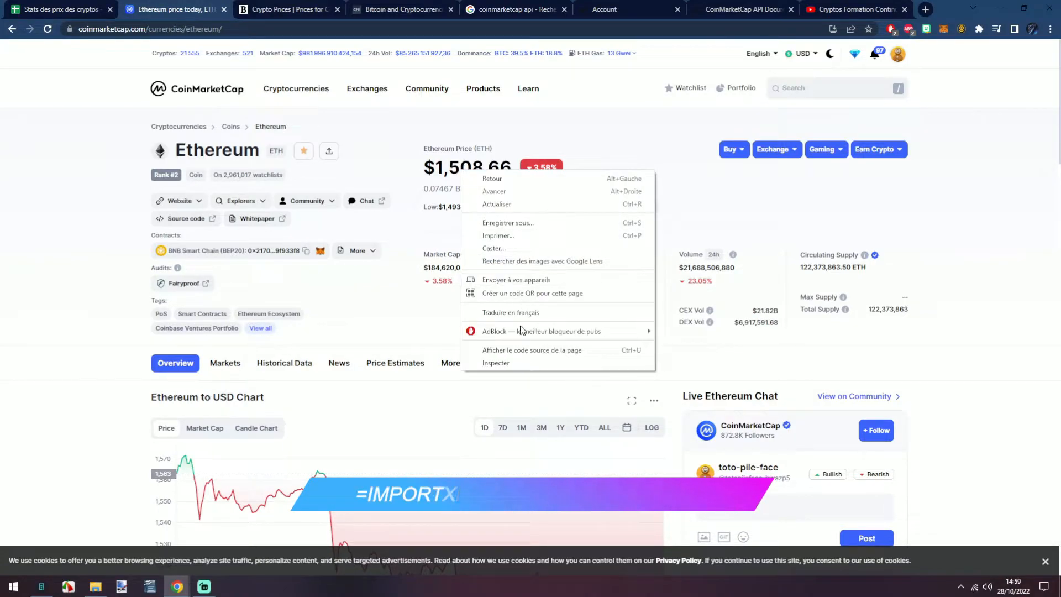
{"action": "left_click", "coordinate": [520, 363]}
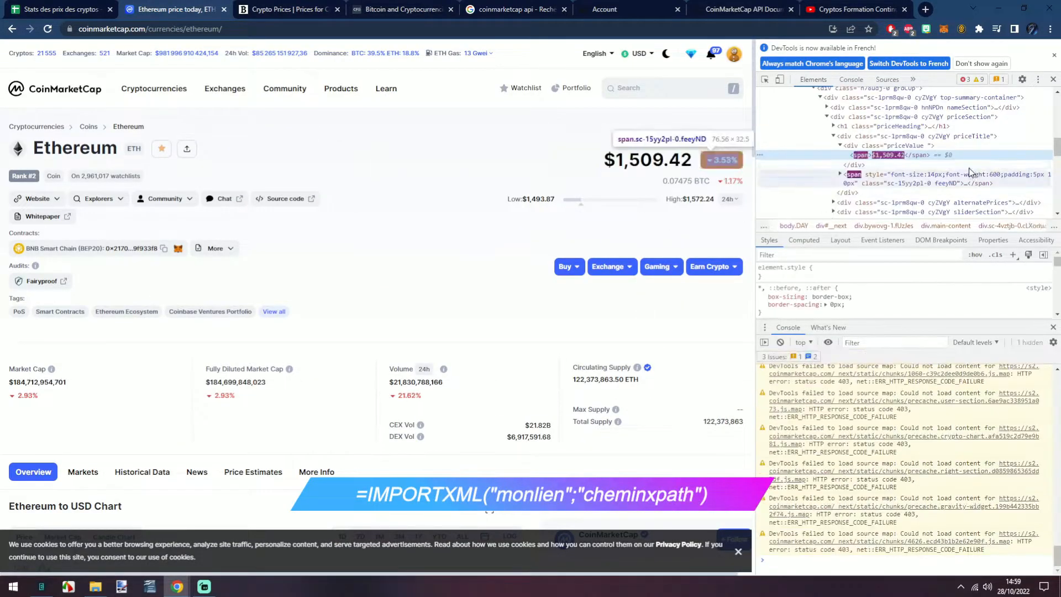
{"action": "right_click", "coordinate": [887, 159]}
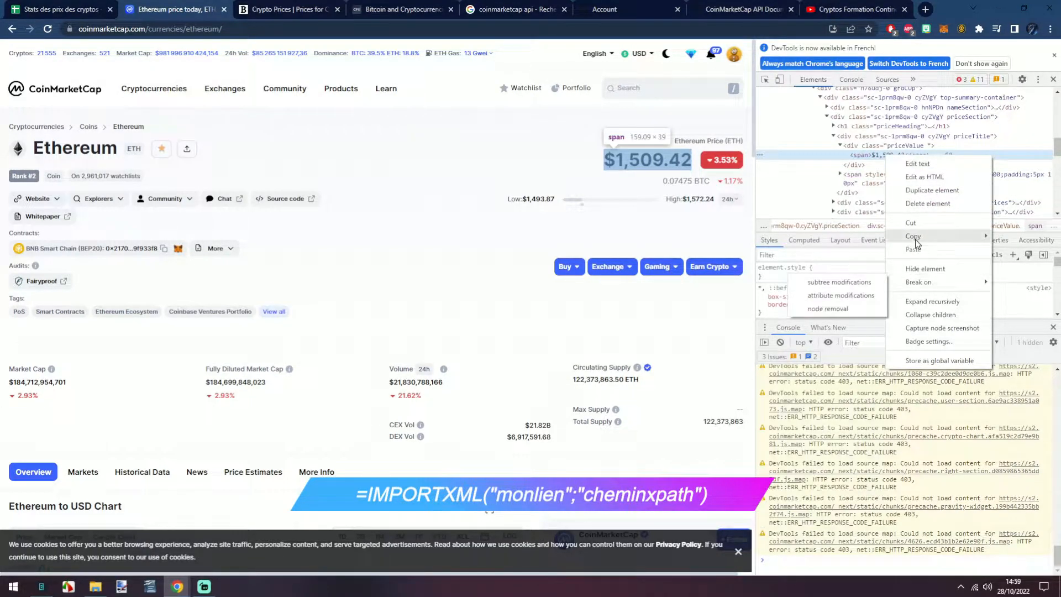
{"action": "mouse_move", "coordinate": [914, 236]}
{"action": "left_click", "coordinate": [860, 323]}
- Add the copied XPath /html/body/div[1]/div/div[1]/div[2]/div/div[1]/div[2]/div/div[2]/div[1]/div/span as the second argument of B29's IMPORTXML formula
{"action": "left_click", "coordinate": [59, 8]}
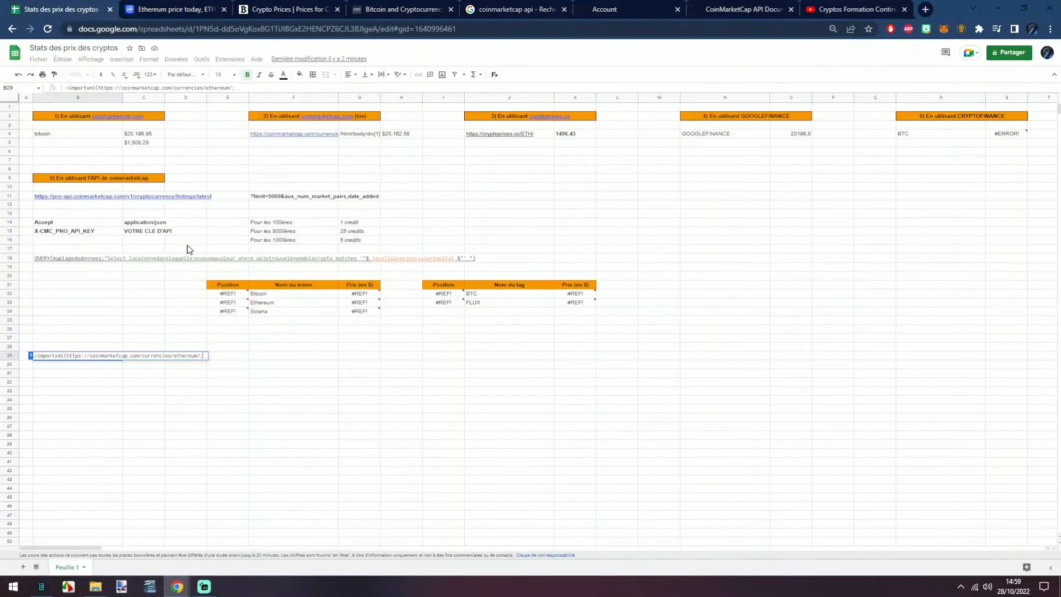
{"action": "key", "text": "ctrl+v"}
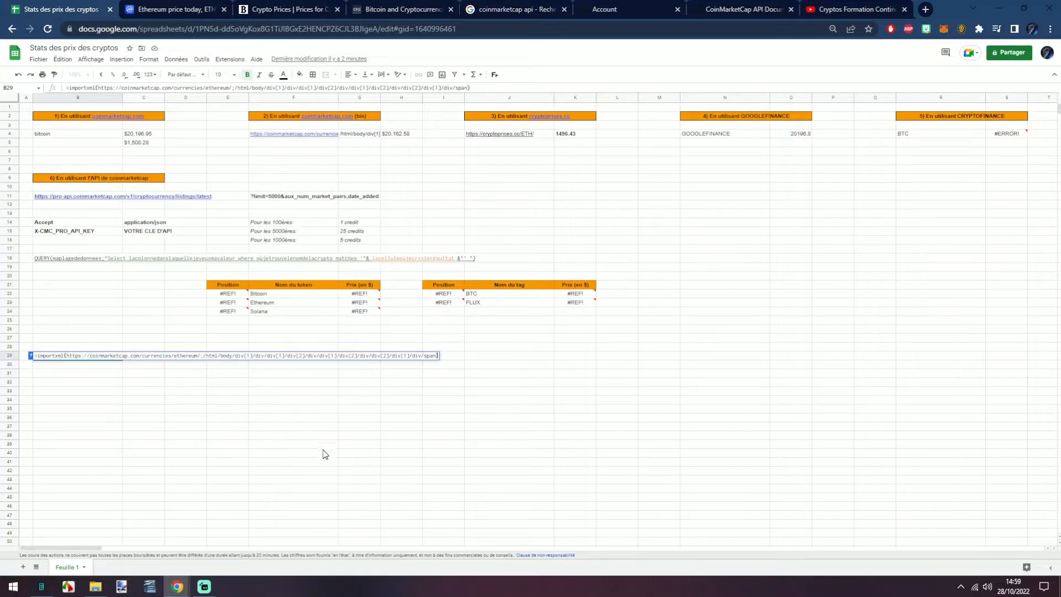
{"action": "key", "text": "Return"}
- Check the reference cells G4 and H4, and put double quotes around both the link and the XPath in B29's IMPORTXML formula
{"action": "left_click", "coordinate": [360, 136]}
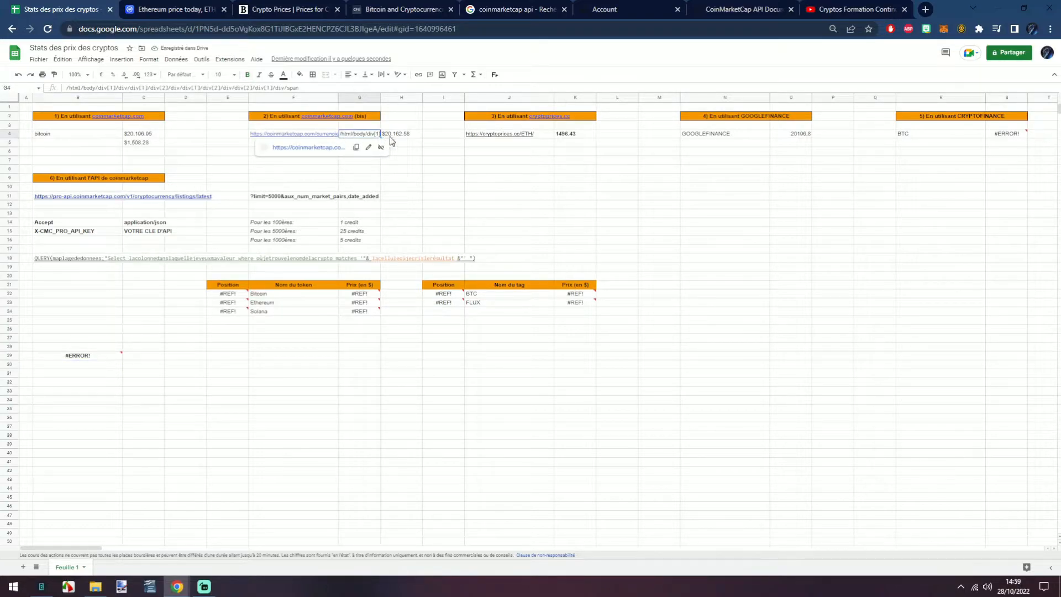
{"action": "left_click", "coordinate": [391, 138]}
{"action": "double_click", "coordinate": [96, 358]}
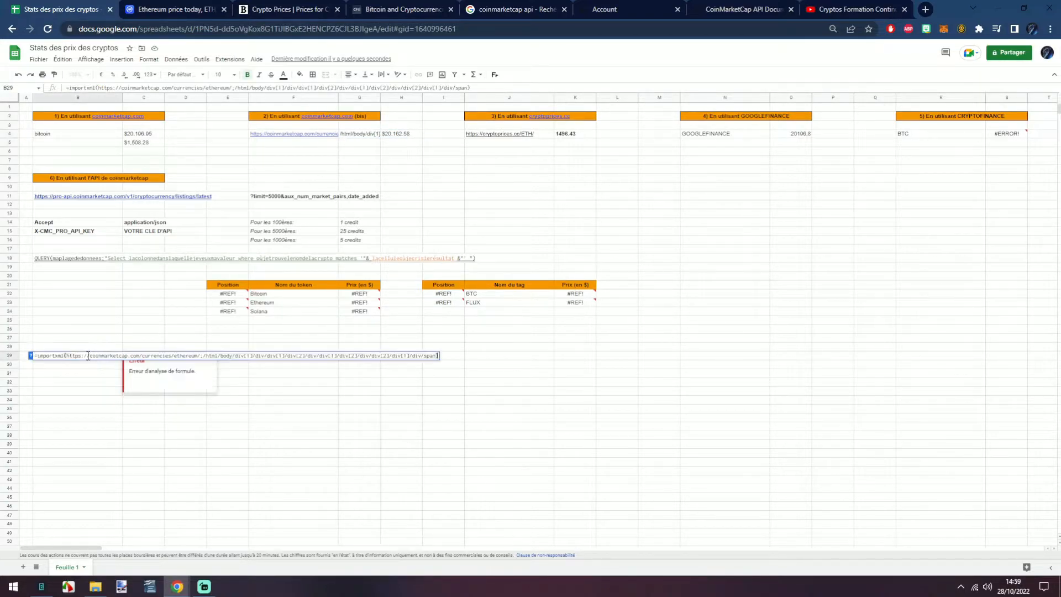
{"action": "left_click", "coordinate": [67, 356]}
{"action": "type", "text": "\""}
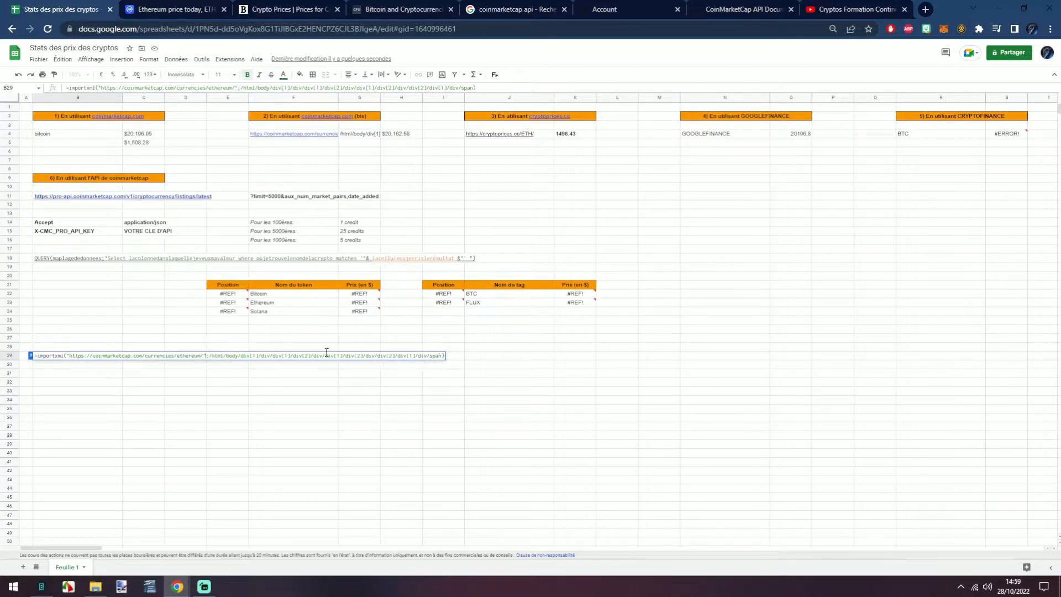
{"action": "key", "text": "Return"}
{"action": "key", "text": "Up"}
{"action": "key", "text": "Return"}
{"action": "left_click", "coordinate": [215, 356]}
{"action": "type", "text": "\""}
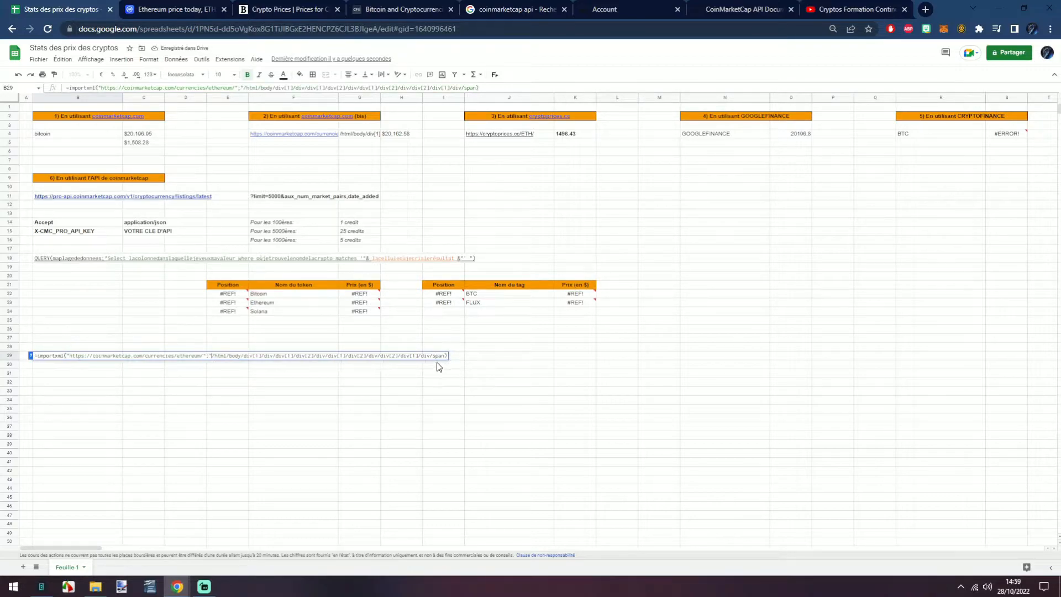
{"action": "key", "text": "Return"}
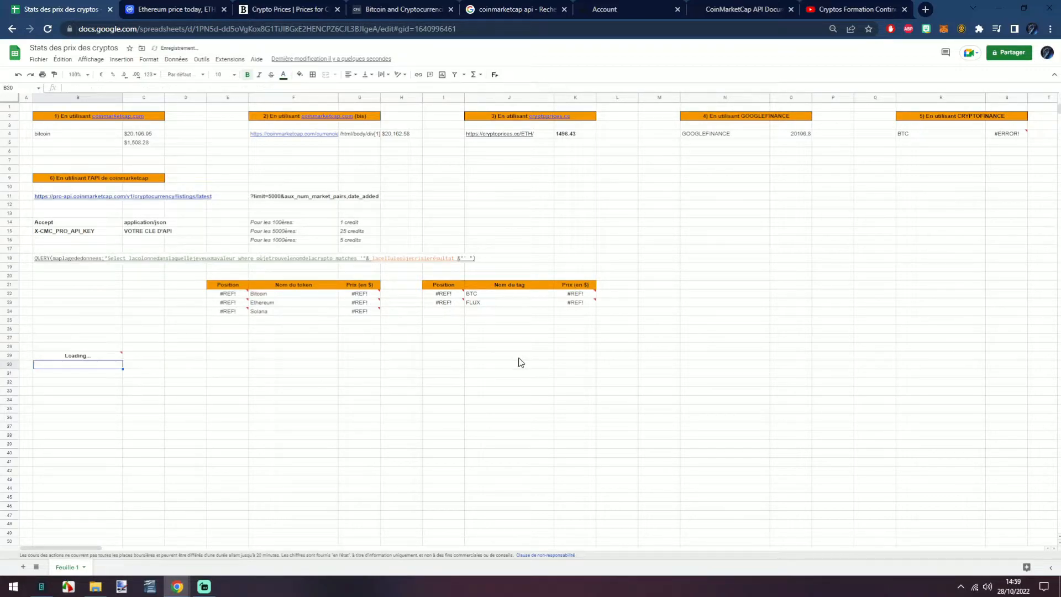
- Check the completed IMPORTXML formula in B29 and compare it with the one in H4, leaving H4 unedited
{"action": "left_click", "coordinate": [99, 356]}
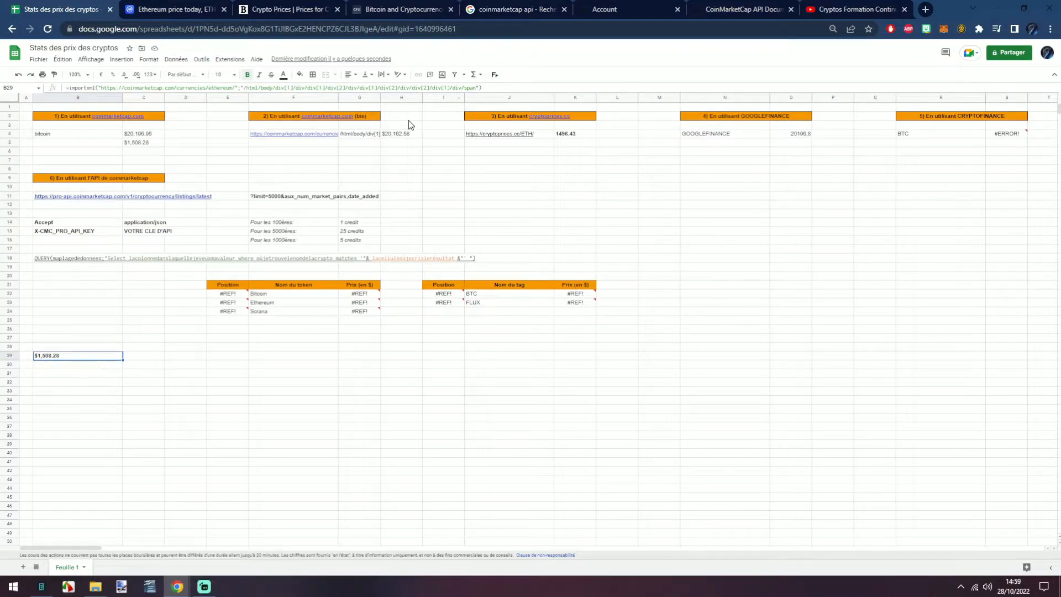
{"action": "left_click", "coordinate": [401, 136]}
{"action": "double_click", "coordinate": [400, 138]}
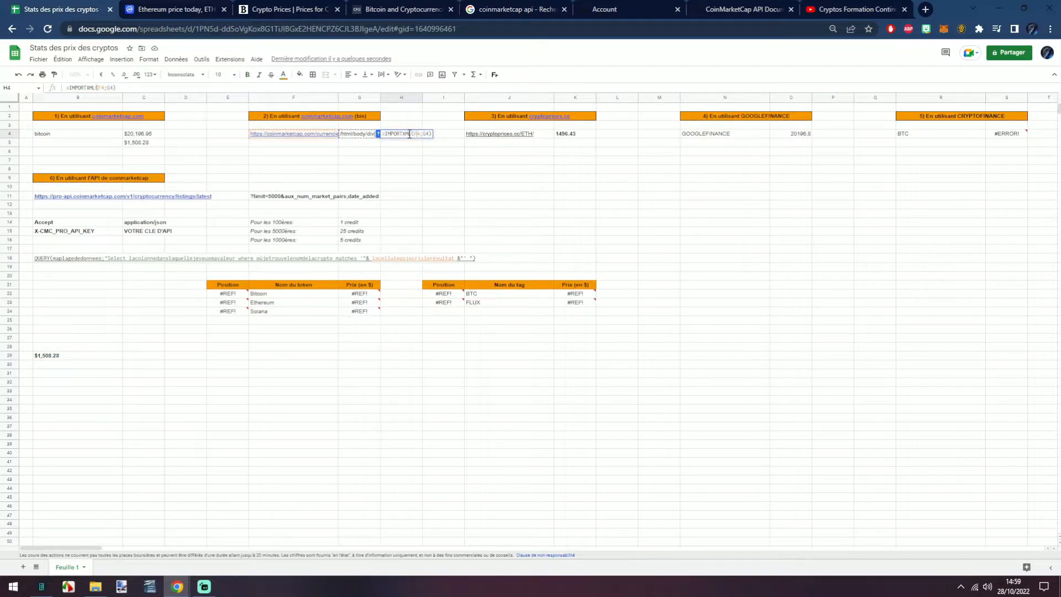
{"action": "left_click", "coordinate": [425, 135]}
{"action": "key", "text": "Escape"}
- Move B29's Ethereum IMPORTXML formula to H5, under the other price of method 2, and leave B29 empty
{"action": "triple_click", "coordinate": [61, 357]}
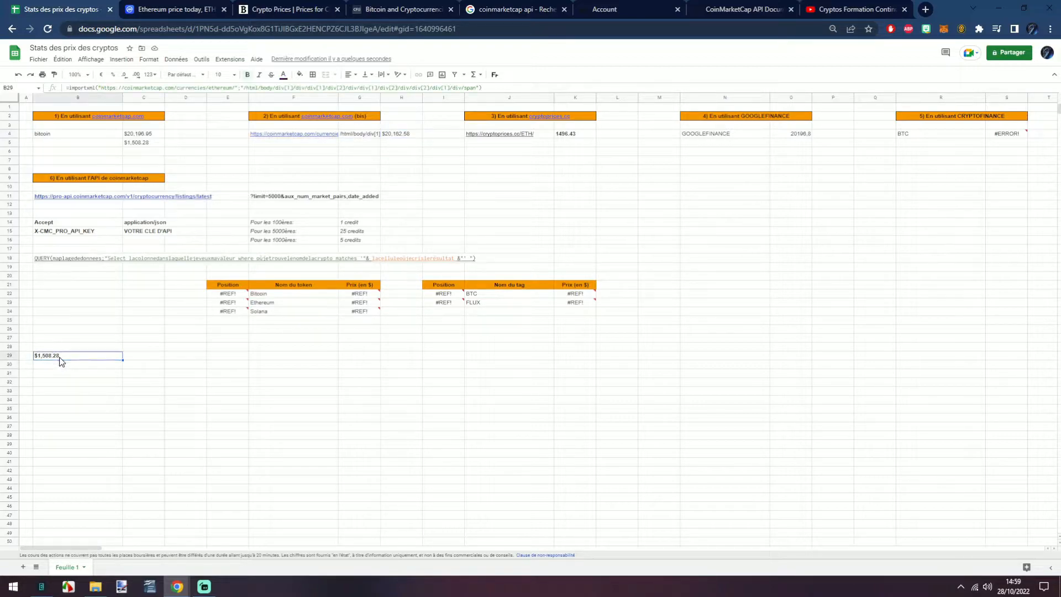
{"action": "key", "text": "ctrl+c"}
{"action": "key", "text": "Escape"}
{"action": "double_click", "coordinate": [400, 145]}
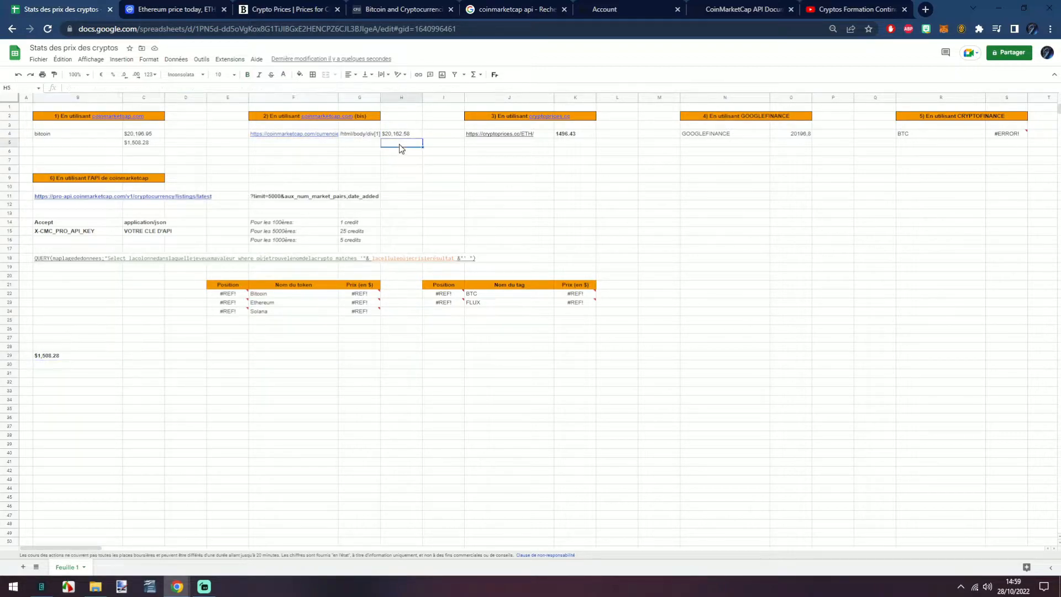
{"action": "key", "text": "ctrl+v"}
{"action": "key", "text": "Return"}
{"action": "left_click", "coordinate": [58, 359]}
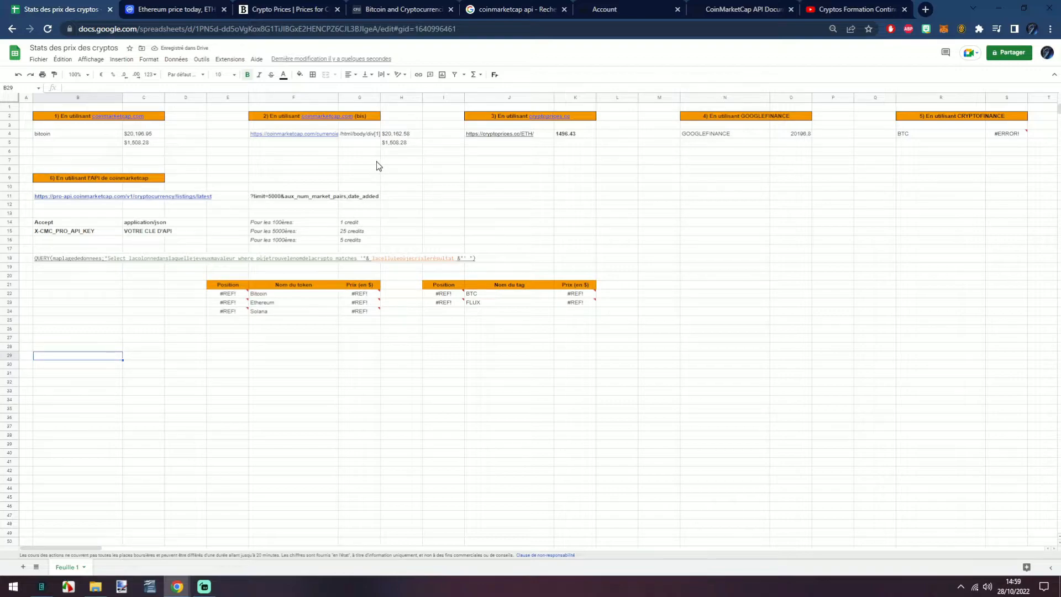
- Merge cells F2:H2 so the method 2 coinmarketcap.com (bis) header spans all three columns
{"action": "left_click", "coordinate": [130, 137]}
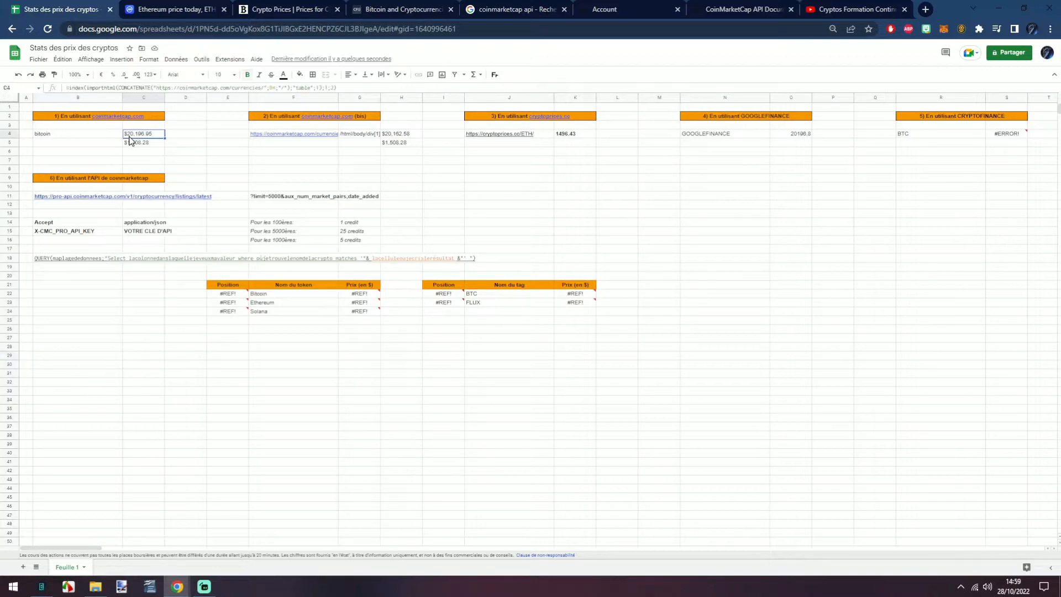
{"action": "left_click", "coordinate": [387, 137]}
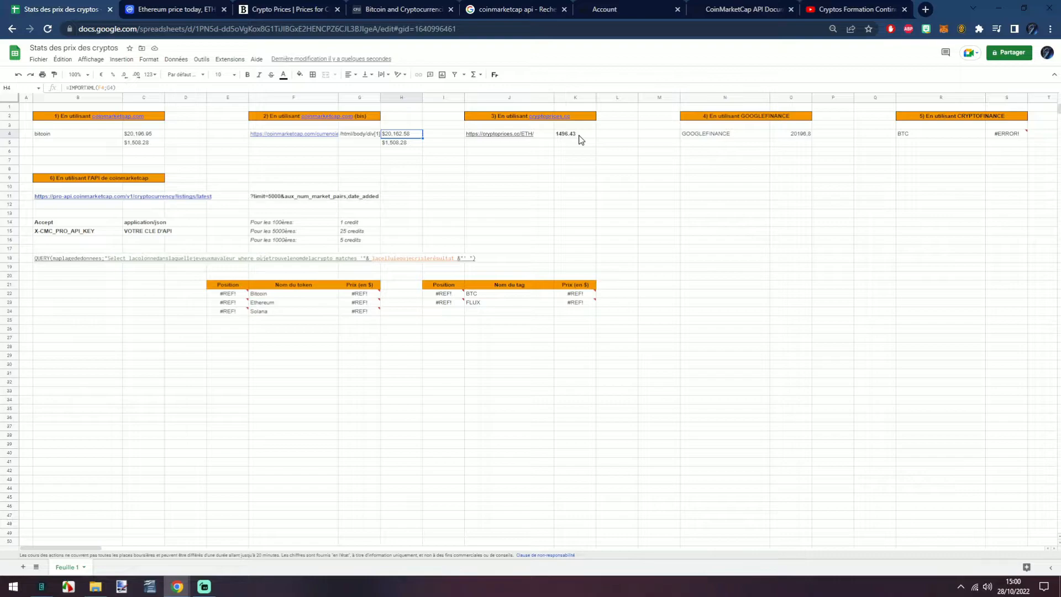
{"action": "left_click", "coordinate": [405, 116]}
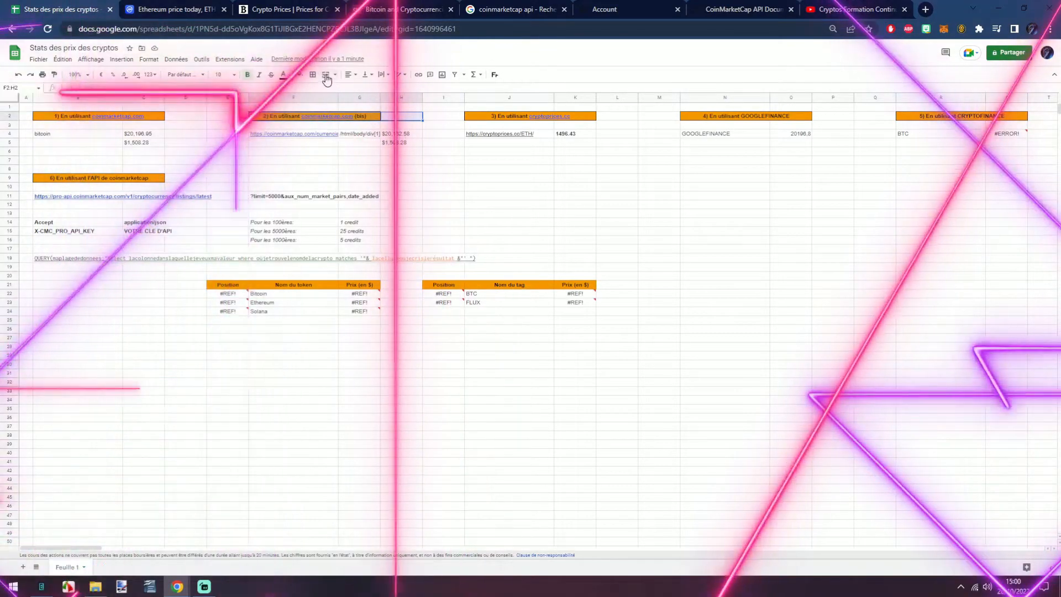
{"action": "left_click", "coordinate": [325, 74]}
- Check K4's importdata formula, close the Ethereum price page and read through the Crypto Prices home page
{"action": "left_click", "coordinate": [578, 134]}
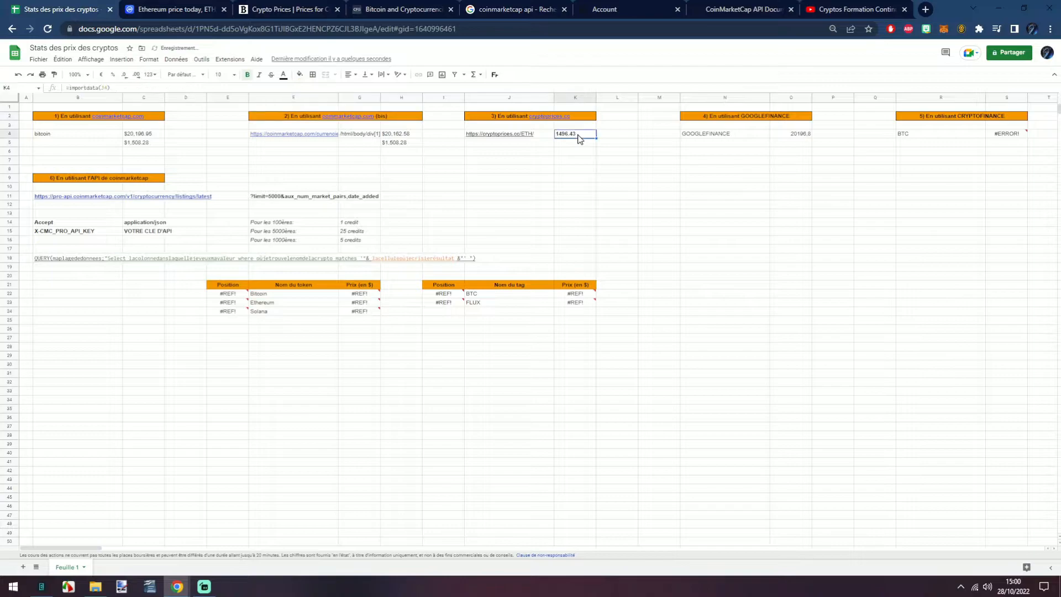
{"action": "left_click", "coordinate": [224, 9]}
{"action": "left_click", "coordinate": [176, 8]}
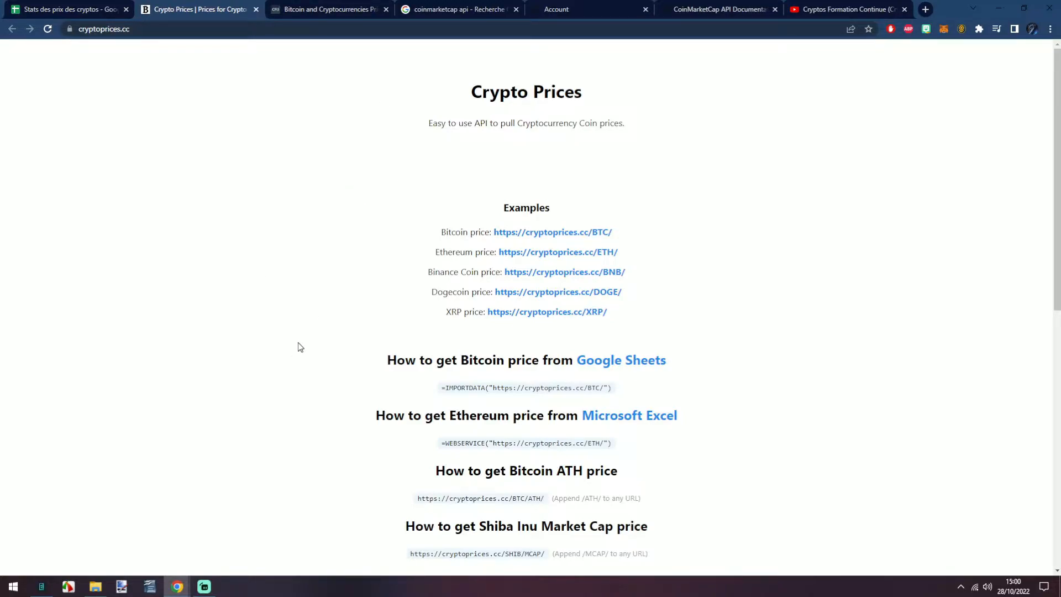
{"action": "scroll", "coordinate": [300, 347], "scroll_direction": "down", "scroll_amount": 6}
{"action": "scroll", "coordinate": [301, 347], "scroll_direction": "down", "scroll_amount": 3}
{"action": "scroll", "coordinate": [300, 346], "scroll_direction": "up", "scroll_amount": 1}
- Open the Crypto Prices list of all available tokens/pairs and look through its link formats
{"action": "left_click", "coordinate": [503, 229]}
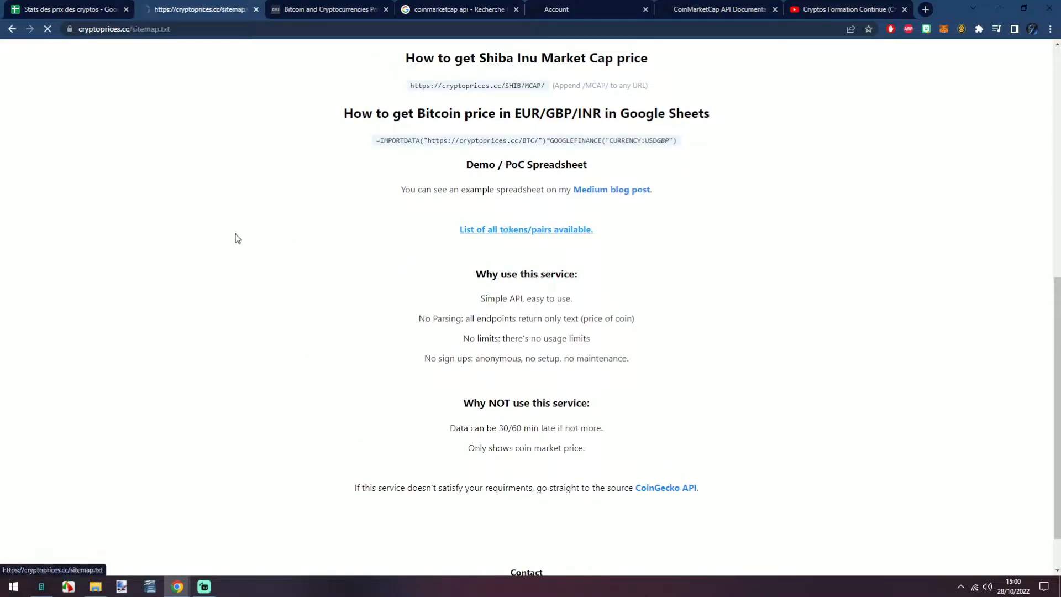
{"action": "scroll", "coordinate": [97, 324], "scroll_direction": "down", "scroll_amount": 14}
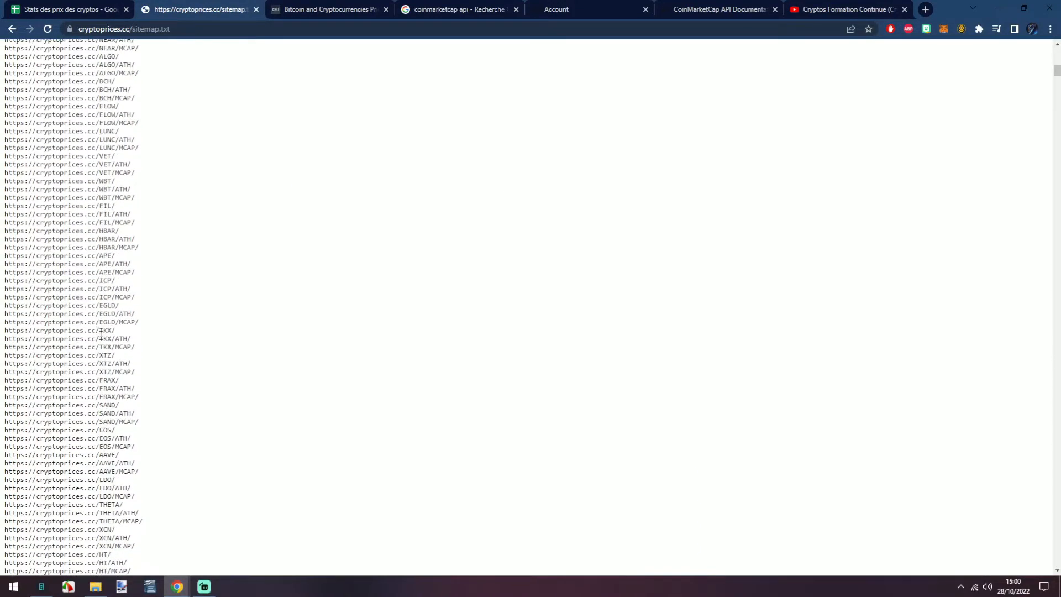
{"action": "scroll", "coordinate": [100, 334], "scroll_direction": "up", "scroll_amount": 14}
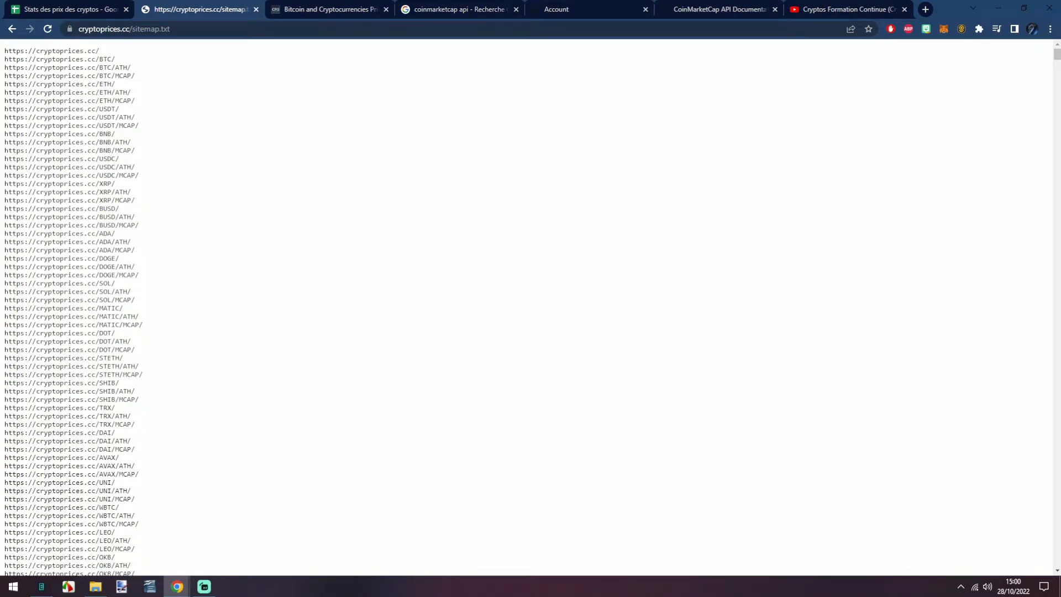
{"action": "left_click_drag", "start_coordinate": [1057, 54], "coordinate": [1002, 4]}
{"action": "left_click_drag", "start_coordinate": [134, 27], "coordinate": [416, 47]}
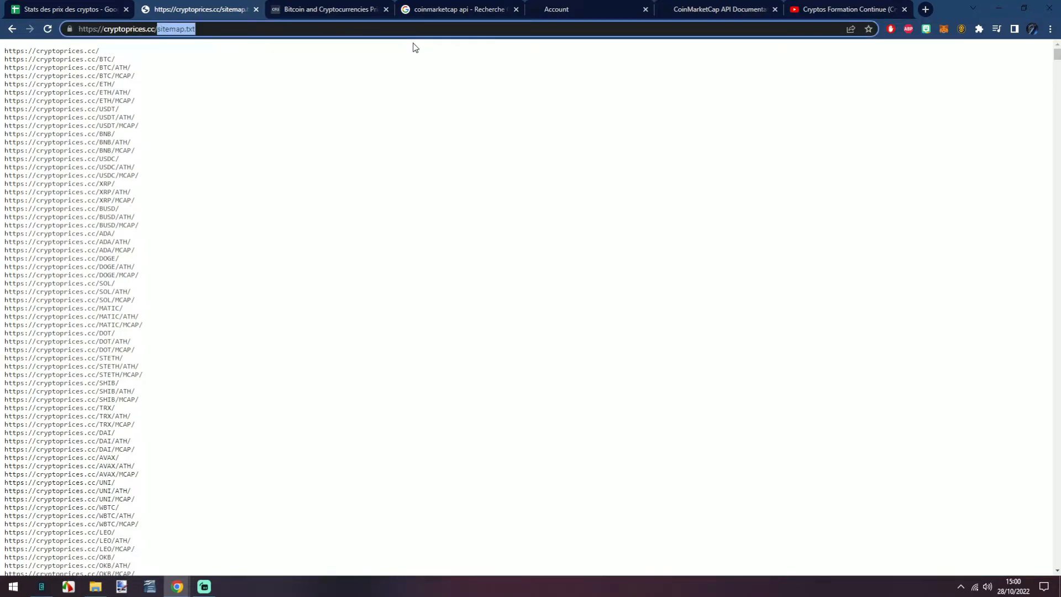
{"action": "type", "text": "BTH/"}
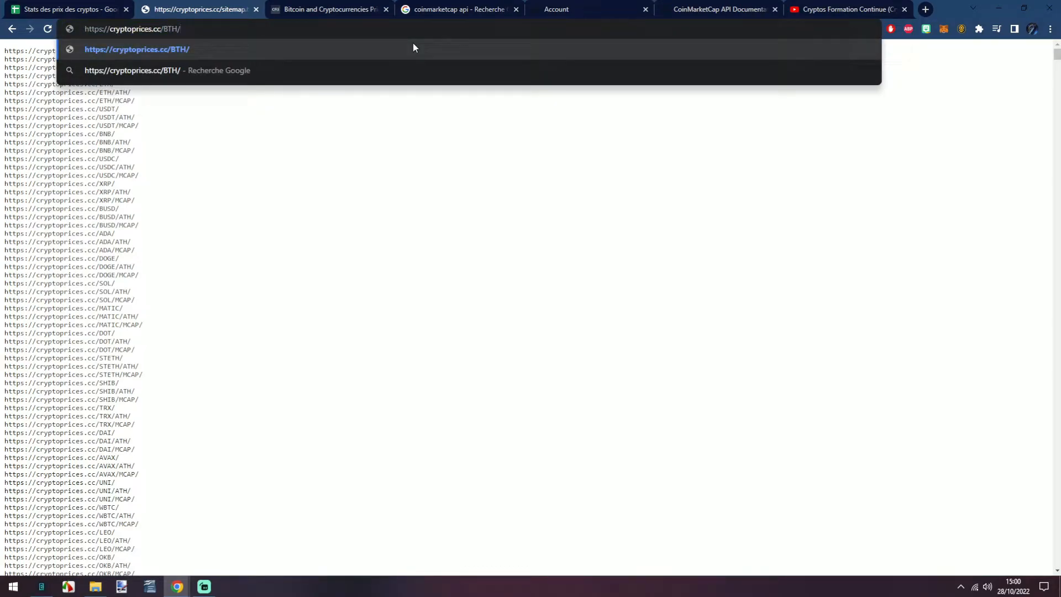
{"action": "key", "text": "Return"}
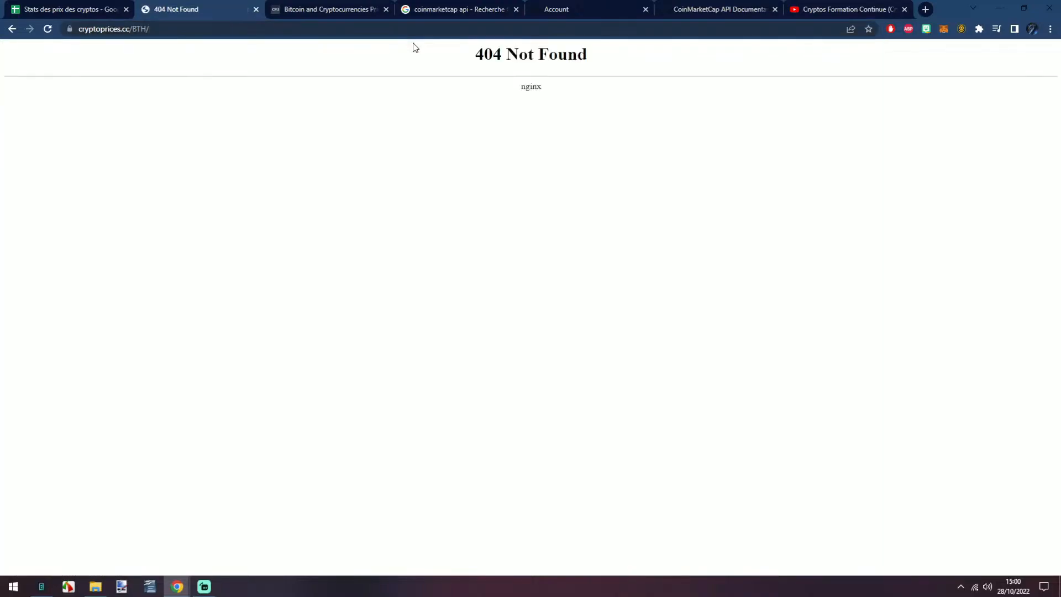
{"action": "left_click", "coordinate": [166, 29]}
{"action": "left_click", "coordinate": [175, 28]}
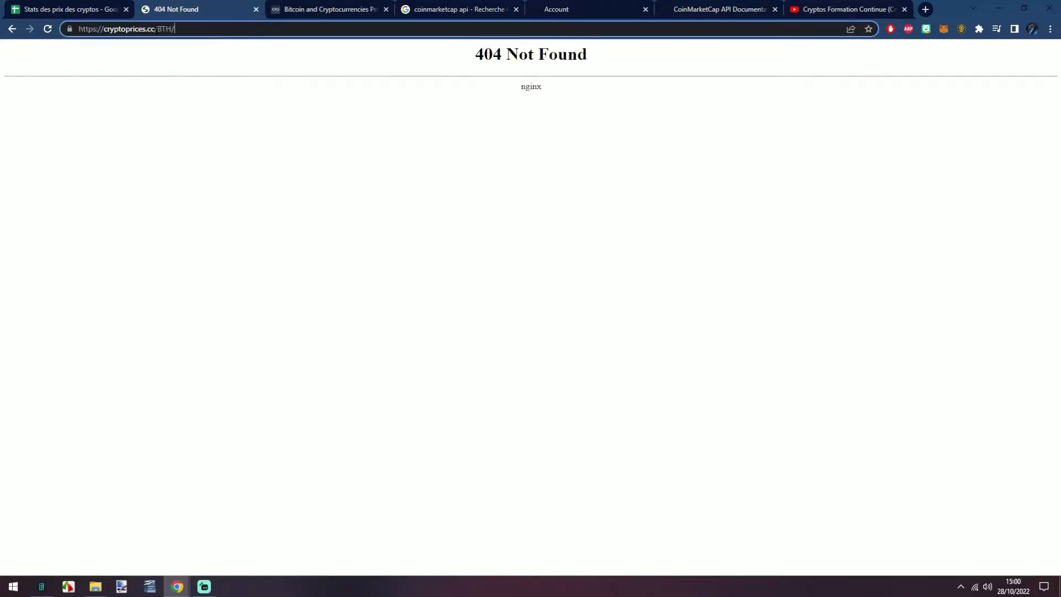
{"action": "key", "text": "BackSpace"}
{"action": "key", "text": "BackSpace"}
{"action": "type", "text": "C/"}
{"action": "key", "text": "Return"}
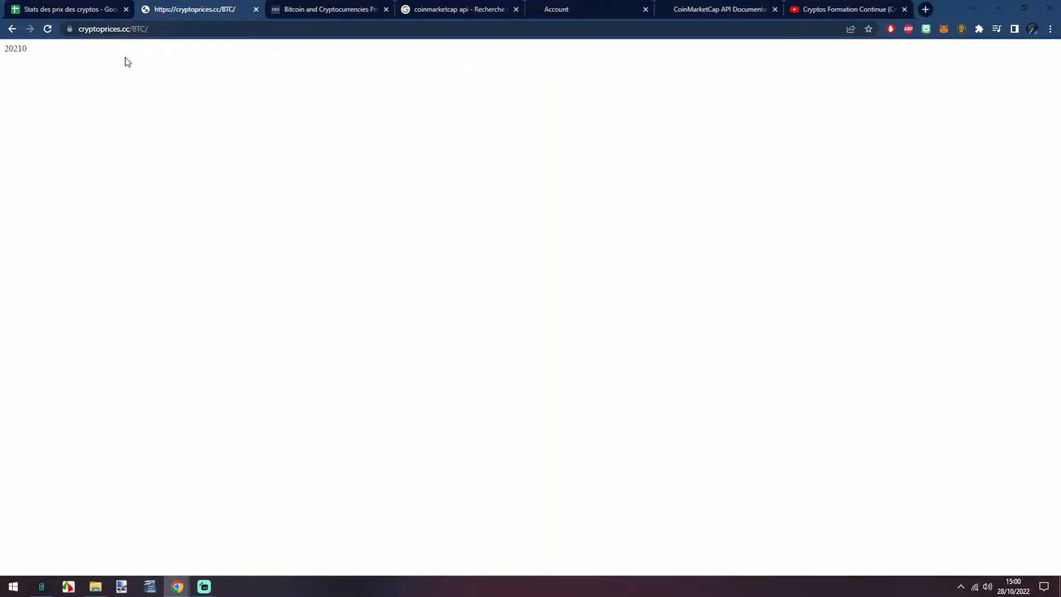
{"action": "double_click", "coordinate": [15, 49]}
- Load the Ethereum price from cryptoprices.cc/ETH/ and its all-time high from cryptoprices.cc/ETH/ATH/
{"action": "left_click", "coordinate": [164, 29]}
{"action": "double_click", "coordinate": [164, 29]}
{"action": "type", "text": "ETH"}
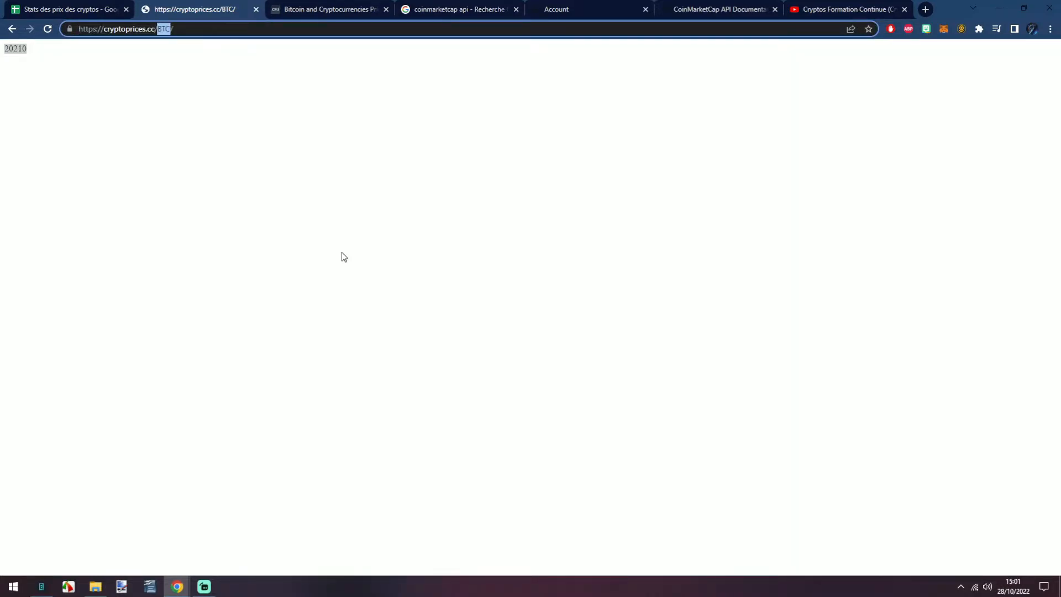
{"action": "key", "text": "Return"}
{"action": "left_click", "coordinate": [242, 29]}
{"action": "type", "text": "ATH/"}
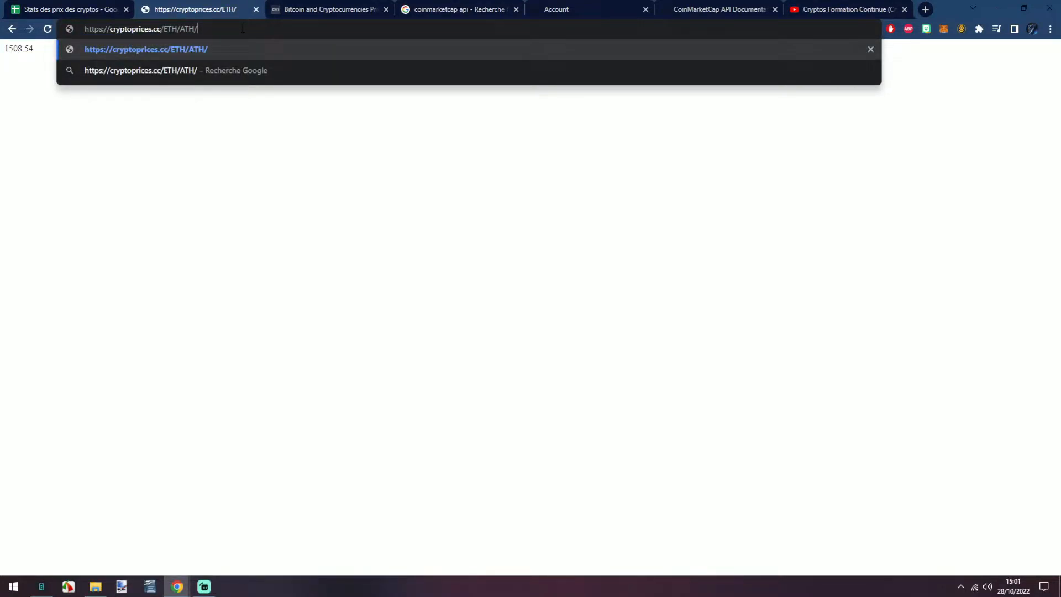
{"action": "key", "text": "Return"}
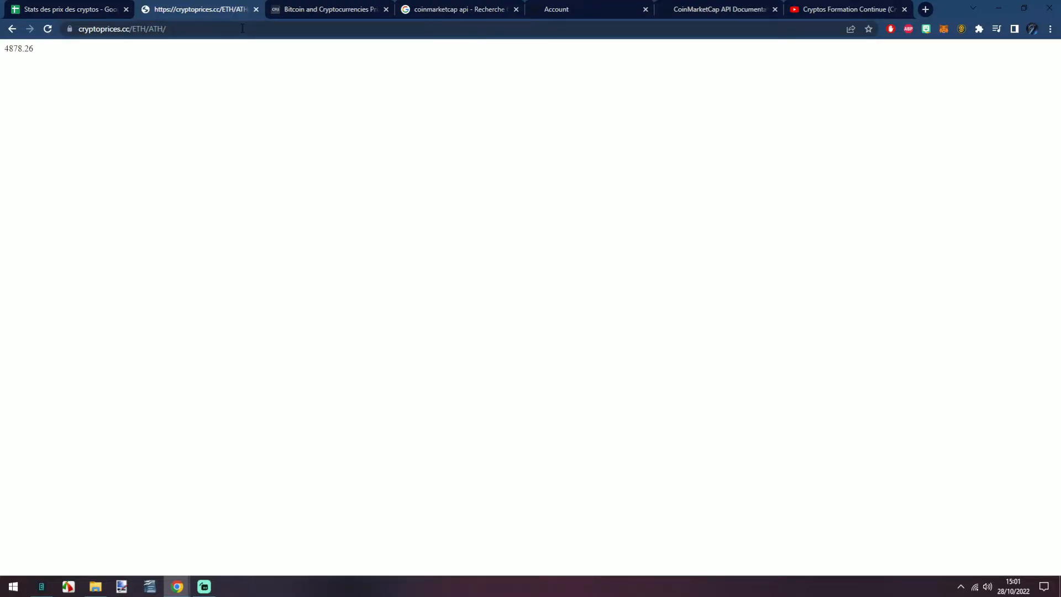
- View the all-time highs of SOL and RTM at cryptoprices.cc/SOL/ATH/ and cryptoprices.cc/RTM/ATH/
{"action": "left_click", "coordinate": [127, 28]}
{"action": "double_click", "coordinate": [164, 29]}
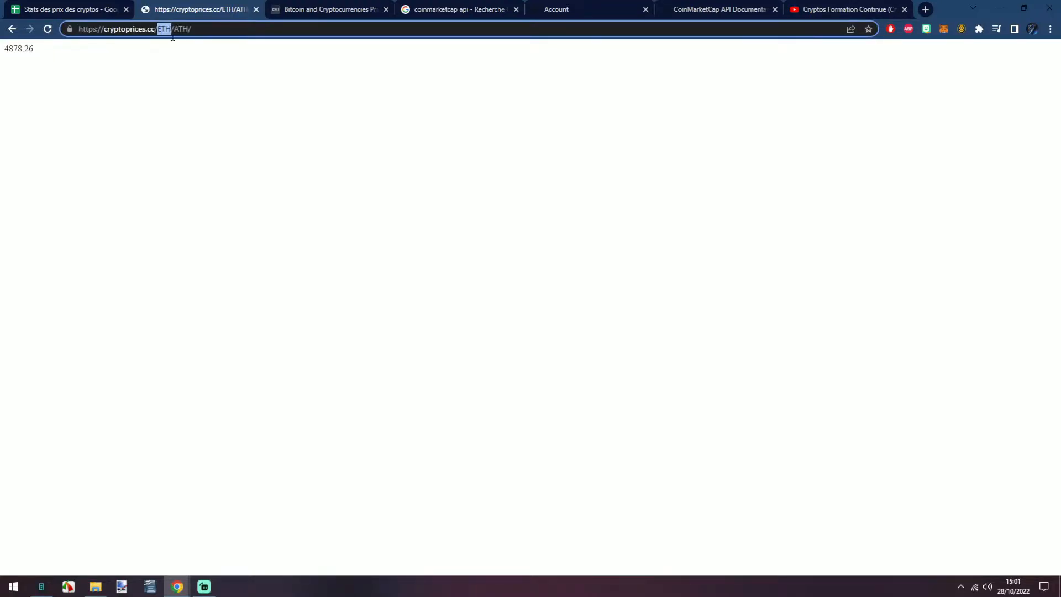
{"action": "type", "text": "SOL"}
{"action": "key", "text": "Return"}
{"action": "left_click", "coordinate": [132, 29]}
{"action": "double_click", "coordinate": [170, 28]}
{"action": "type", "text": "RTM"}
{"action": "key", "text": "Return"}
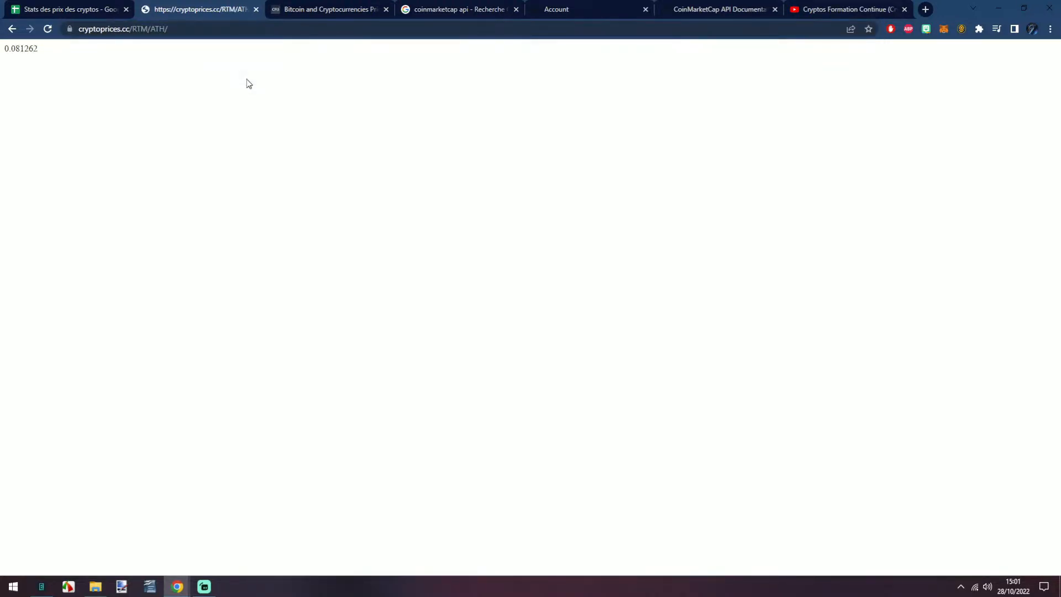
{"action": "double_click", "coordinate": [39, 48]}
- Try to load the JMPT token's all-time high and its price from cryptoprices.cc/JMPT/ATH/ and cryptoprices.cc/JMPT/
{"action": "left_click", "coordinate": [135, 29]}
{"action": "double_click", "coordinate": [166, 29]}
{"action": "type", "text": "JMPT"}
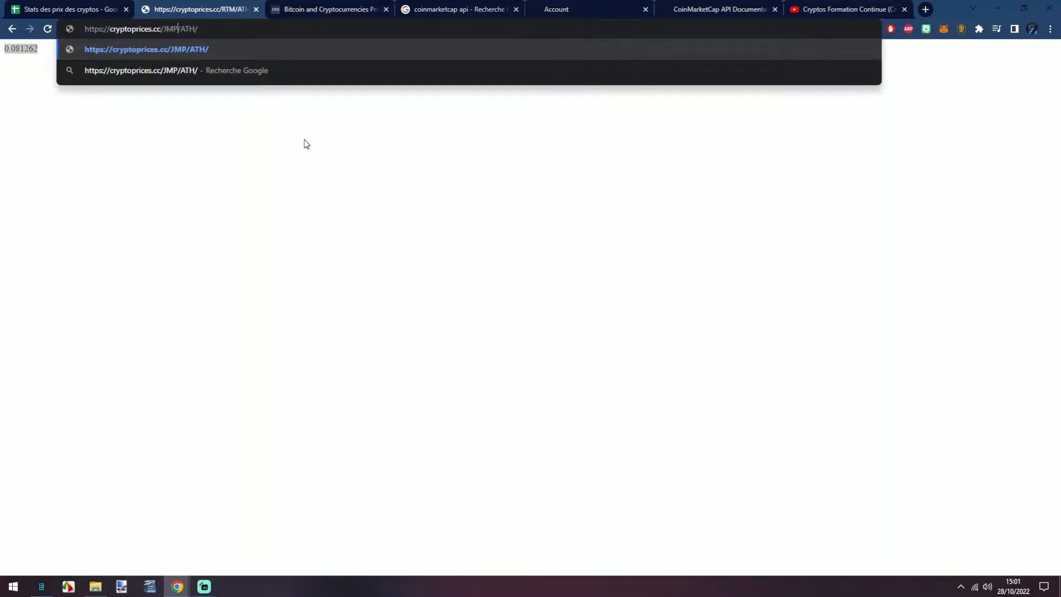
{"action": "key", "text": "Return"}
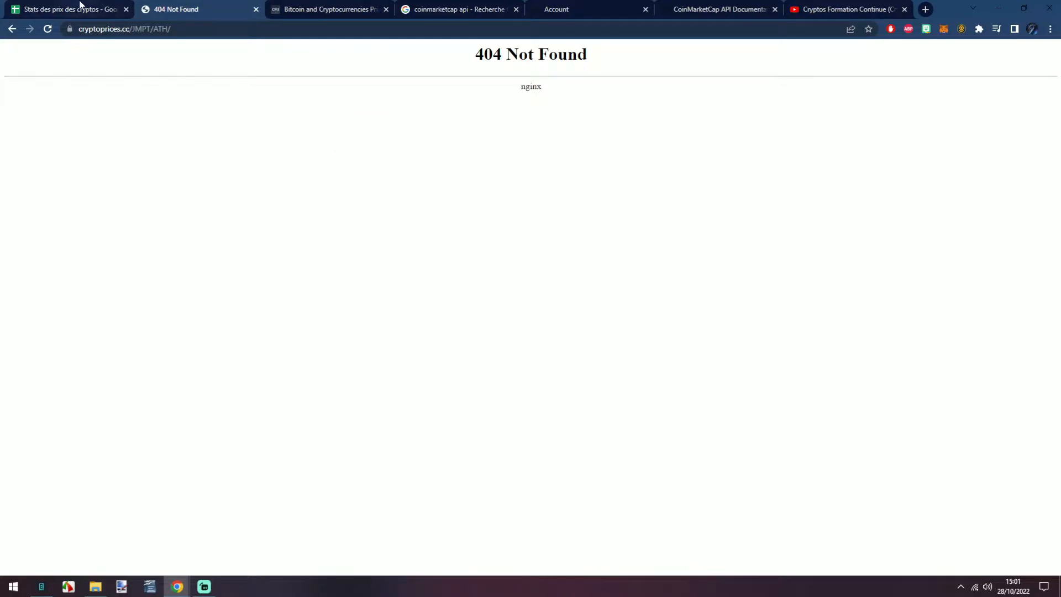
{"action": "left_click_drag", "start_coordinate": [154, 31], "coordinate": [377, 57]}
{"action": "key", "text": "BackSpace"}
{"action": "key", "text": "Return"}
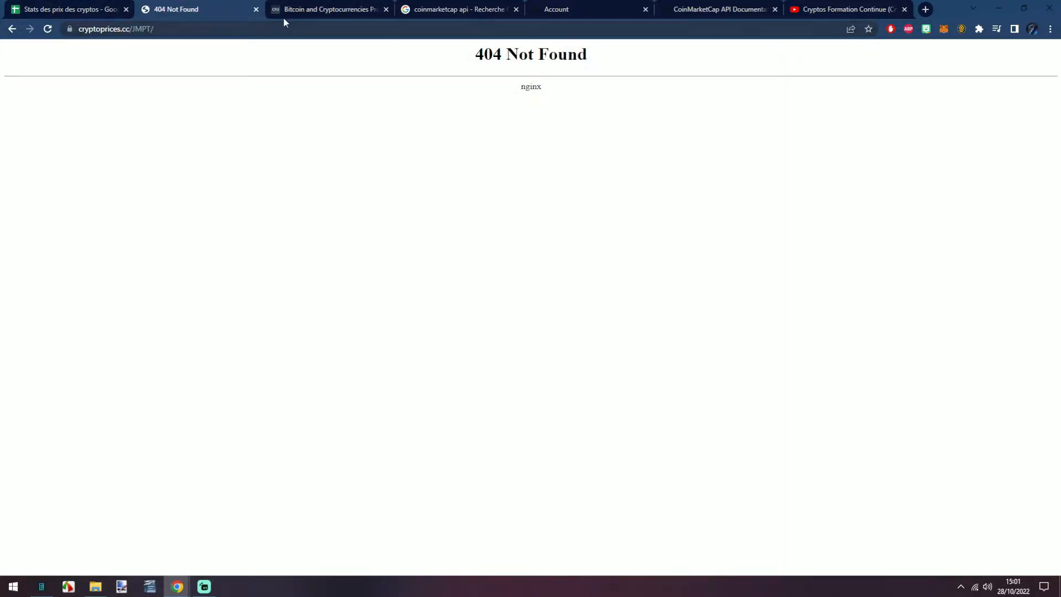
- Bring the Crypto Prices page back to the Solana all-time high at cryptoprices.cc/SOL/ATH/ and return to the spreadsheet
{"action": "left_click", "coordinate": [108, 9]}
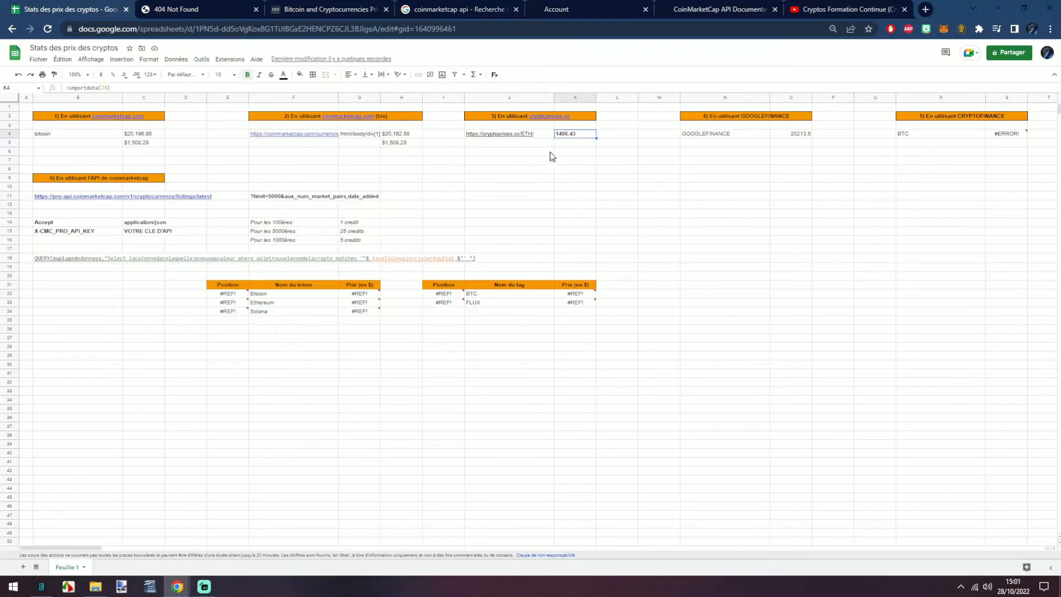
{"action": "left_click", "coordinate": [232, 5]}
{"action": "key", "text": "alt+Left"}
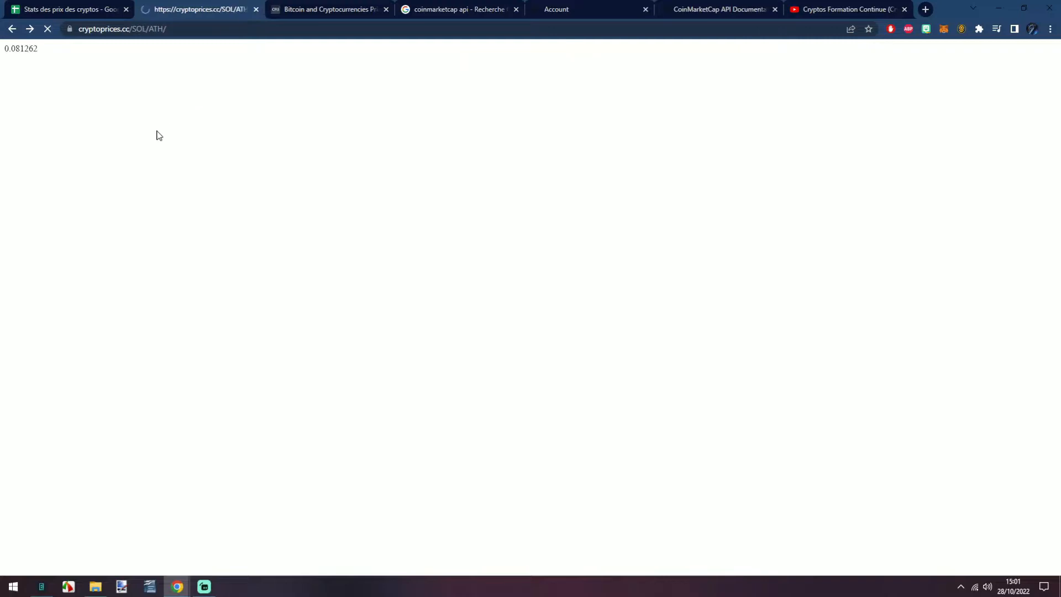
{"action": "double_click", "coordinate": [9, 45]}
{"action": "key", "text": "ctrl+shift+Tab"}
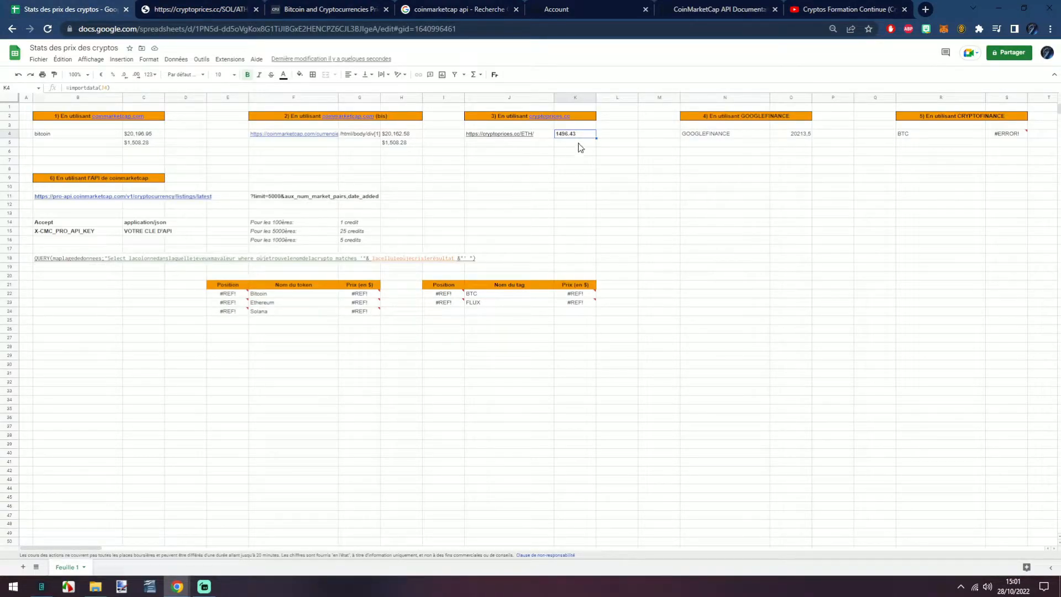
- Start the formula =importdata( in cell B28
{"action": "left_click", "coordinate": [109, 351]}
{"action": "type", "text": "="}
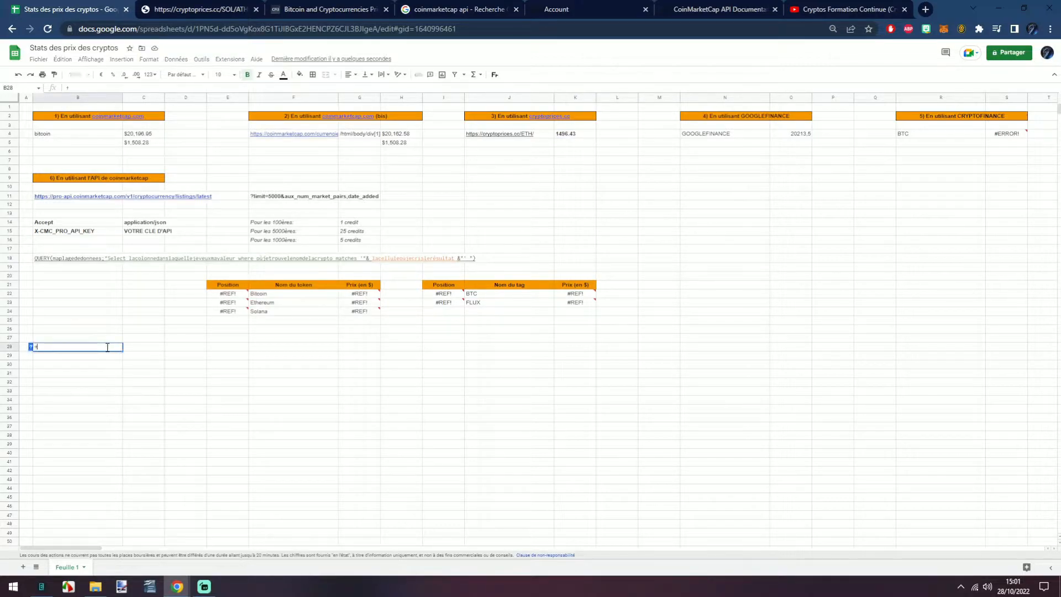
{"action": "type", "text": "IMPO"}
{"action": "key", "text": "BackSpace"}
{"action": "key", "text": "BackSpace"}
{"action": "key", "text": "BackSpace"}
{"action": "key", "text": "BackSpace"}
{"action": "key", "text": "BackSpace"}
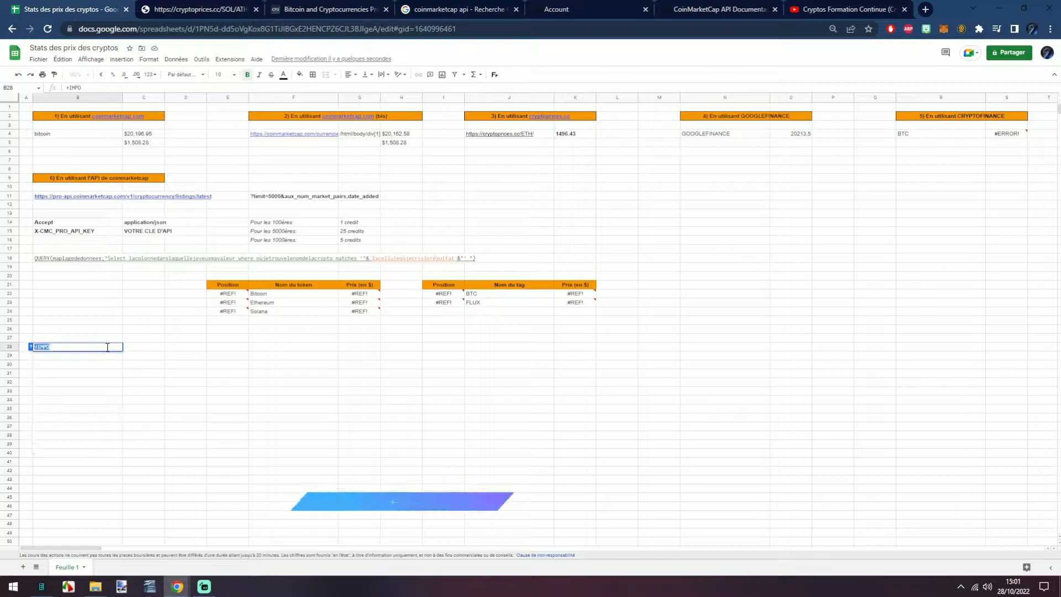
{"action": "type", "text": "=importdata("}
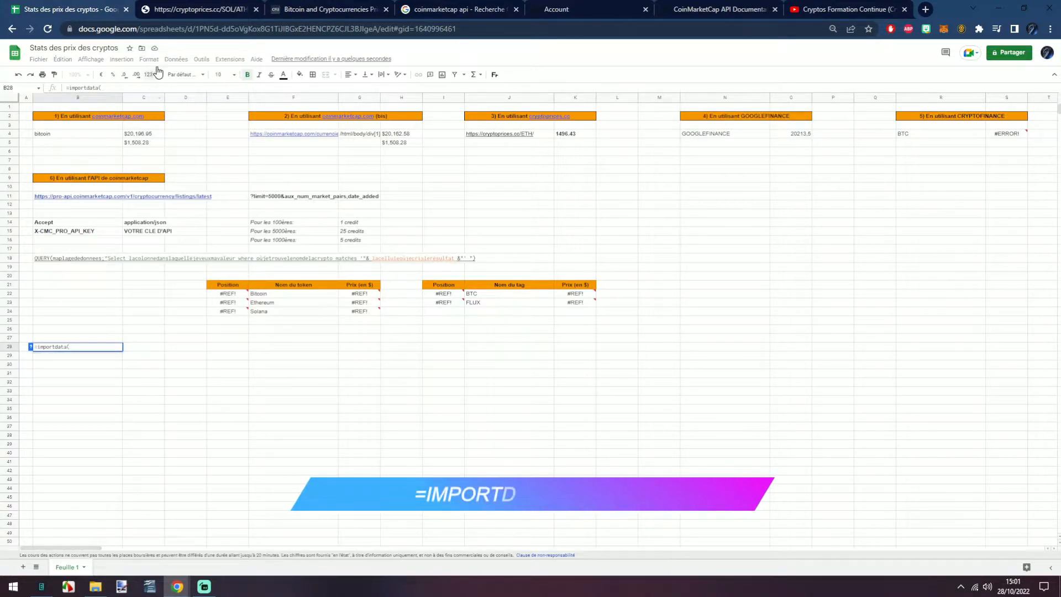
- Remove ATH/ from the Solana address on Crypto Prices and load the current price at cryptoprices.cc/SOL/
{"action": "left_click", "coordinate": [193, 11]}
{"action": "left_click", "coordinate": [158, 29]}
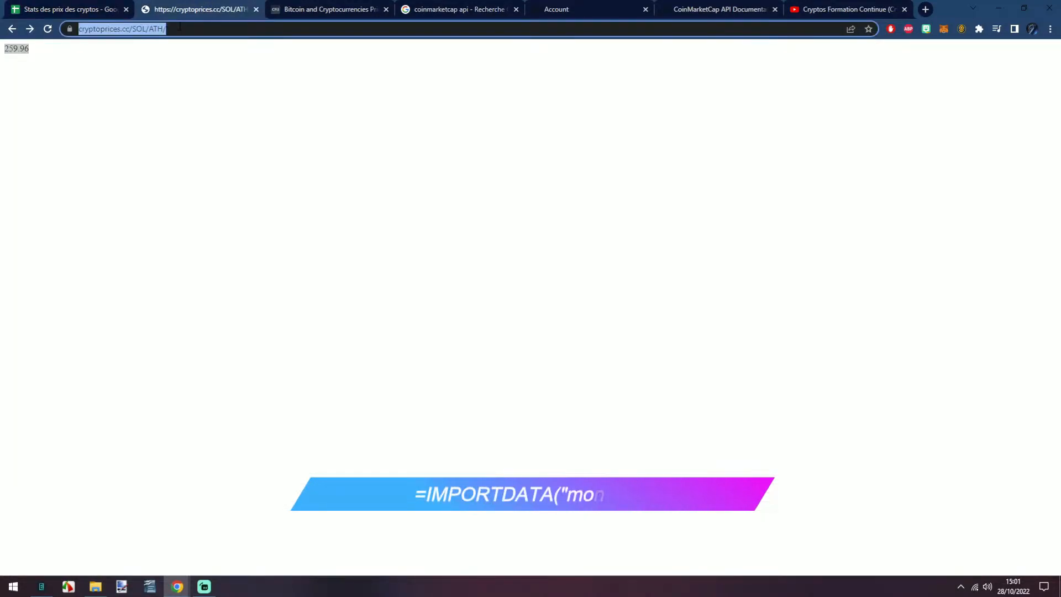
{"action": "left_click", "coordinate": [166, 30]}
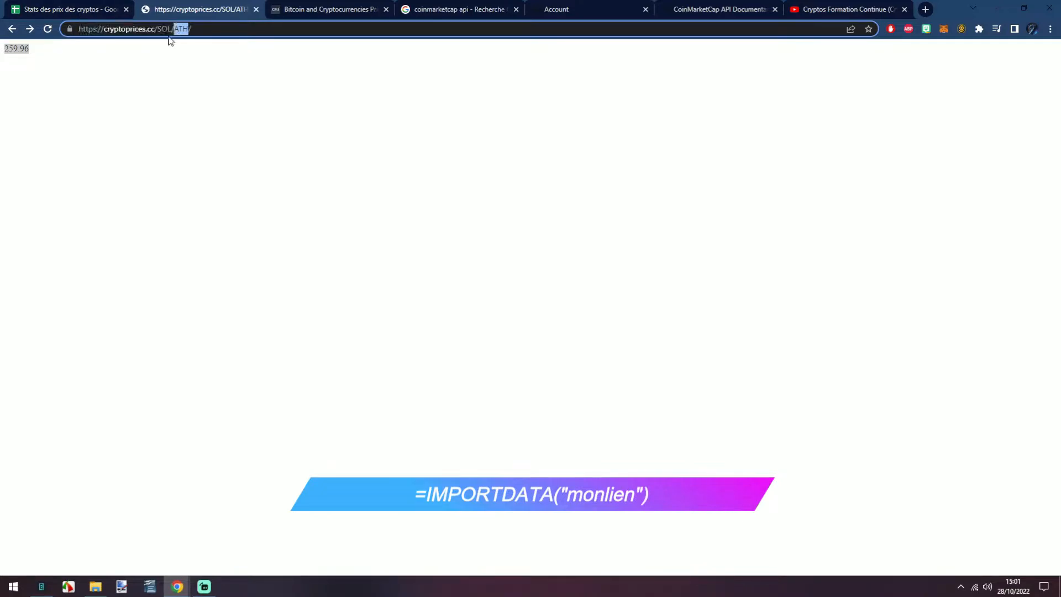
{"action": "key", "text": "BackSpace"}
{"action": "key", "text": "BackSpace"}
{"action": "key", "text": "BackSpace"}
{"action": "key", "text": "BackSpace"}
{"action": "key", "text": "Return"}
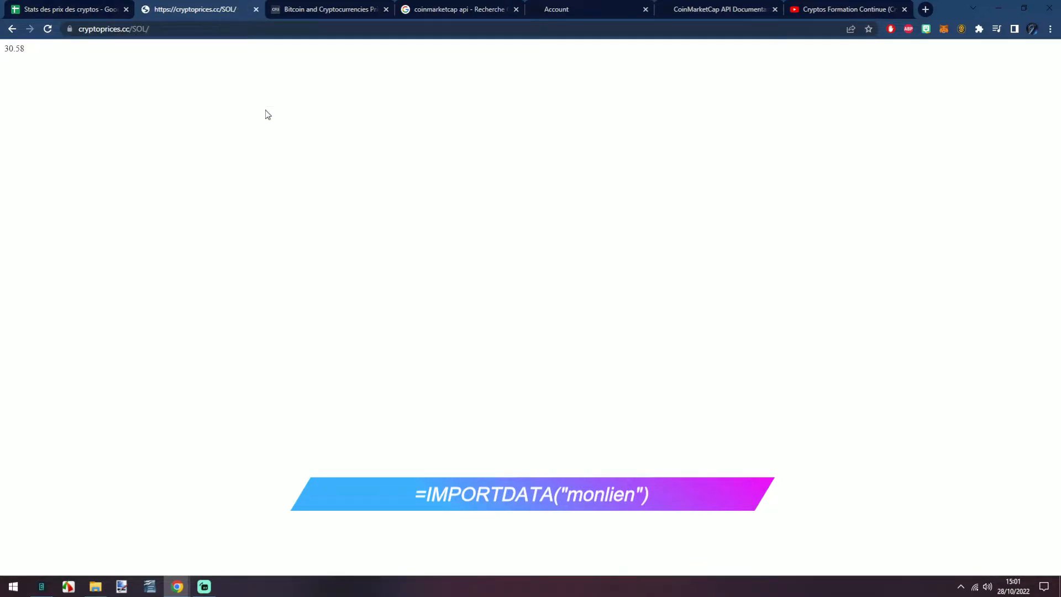
- Copy the Solana price address from the Crypto Prices page into the importdata formula in cell B28 and submit it
{"action": "left_click", "coordinate": [241, 25]}
{"action": "key", "text": "ctrl+c"}
{"action": "left_click", "coordinate": [93, 7]}
{"action": "key", "text": "ctrl+v"}
{"action": "key", "text": "Return"}
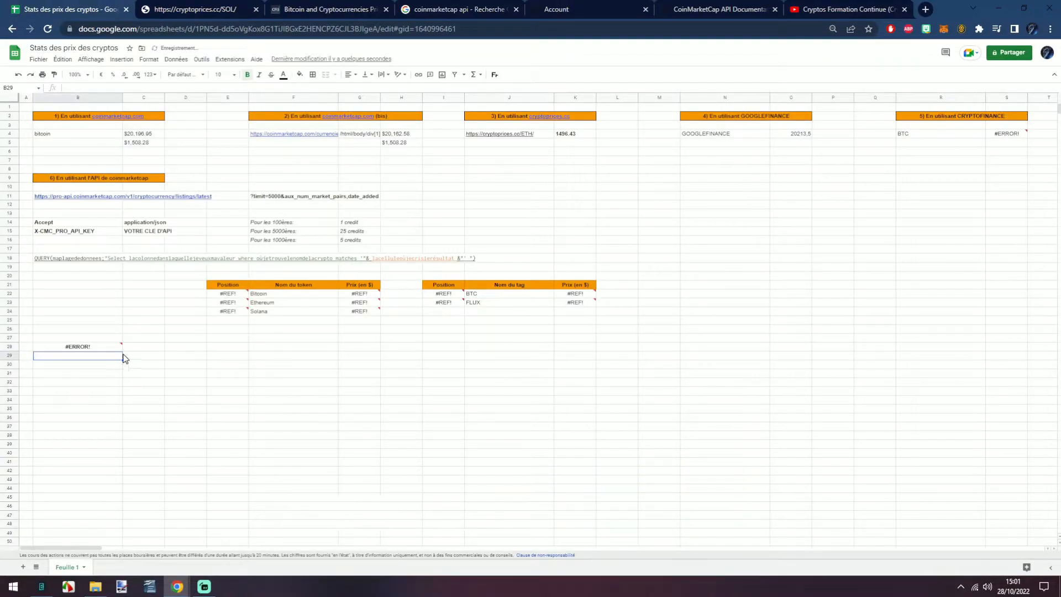
{"action": "left_click", "coordinate": [104, 345]}
{"action": "double_click", "coordinate": [104, 345]}
{"action": "left_click", "coordinate": [71, 348]}
{"action": "type", "text": "\"https://cryptoprices.cc/SOL/\")"}
{"action": "left_click", "coordinate": [155, 346]}
{"action": "type", "text": "\""}
{"action": "key", "text": "Return"}
{"action": "left_click", "coordinate": [108, 344]}
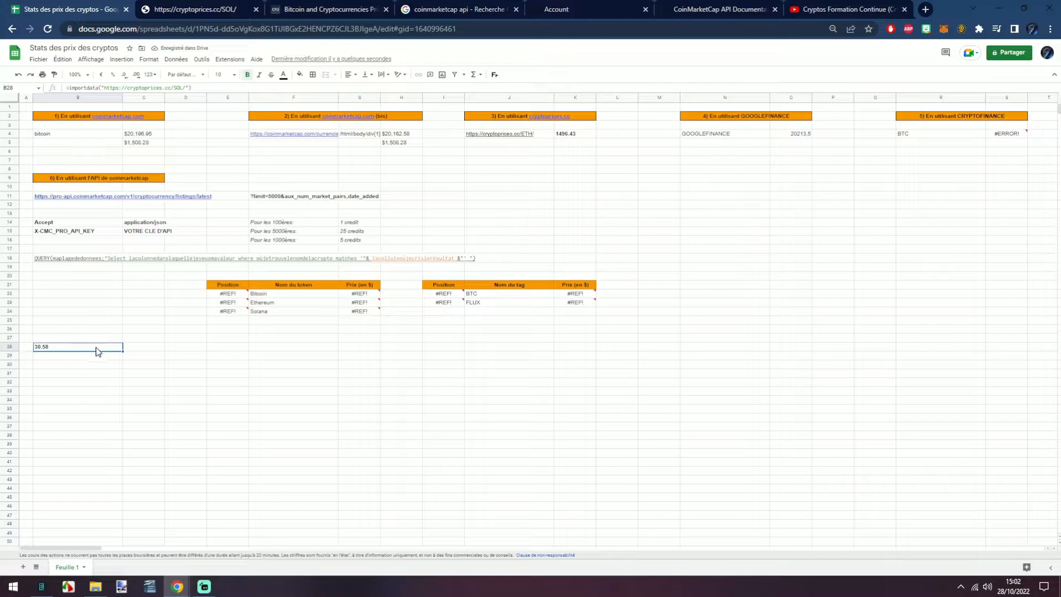
- Move the Solana importdata formula from cell B28 to cell K5 in the cryptoprices.cc section
{"action": "triple_click", "coordinate": [92, 347]}
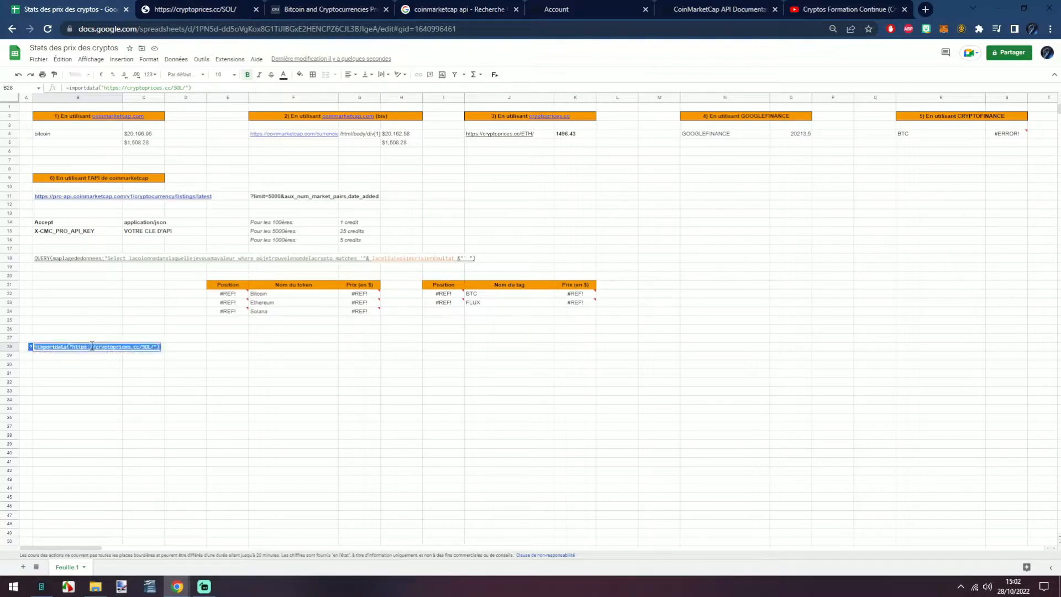
{"action": "key", "text": "ctrl+x"}
{"action": "double_click", "coordinate": [585, 143]}
{"action": "key", "text": "ctrl+v"}
{"action": "left_click", "coordinate": [610, 178]}
- Examine the importdata formula in cell K4 and the Ethereum address in cell J4 that it refers to
{"action": "left_click", "coordinate": [575, 136]}
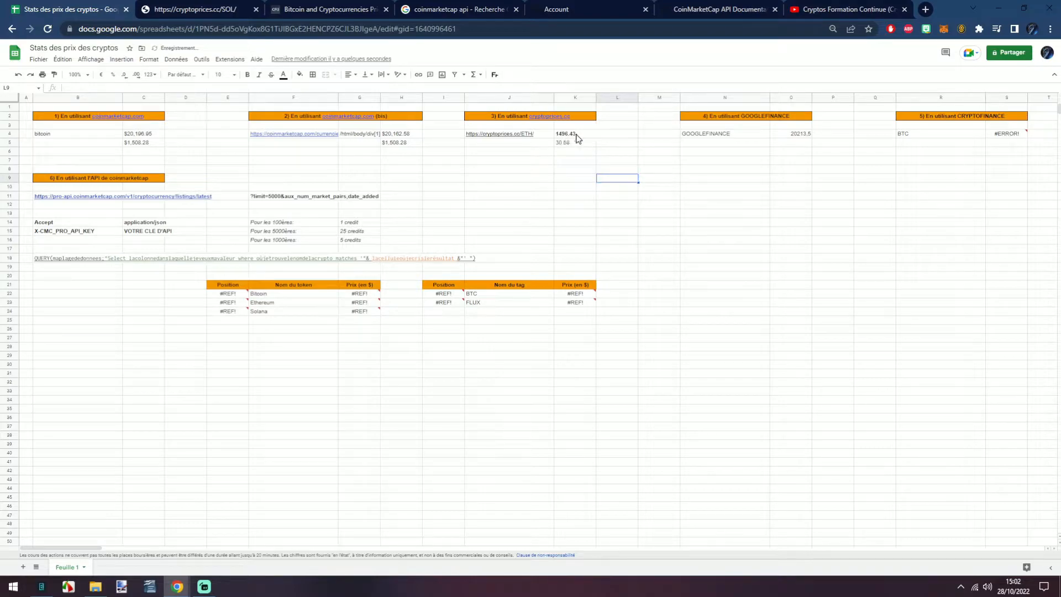
{"action": "double_click", "coordinate": [577, 139]}
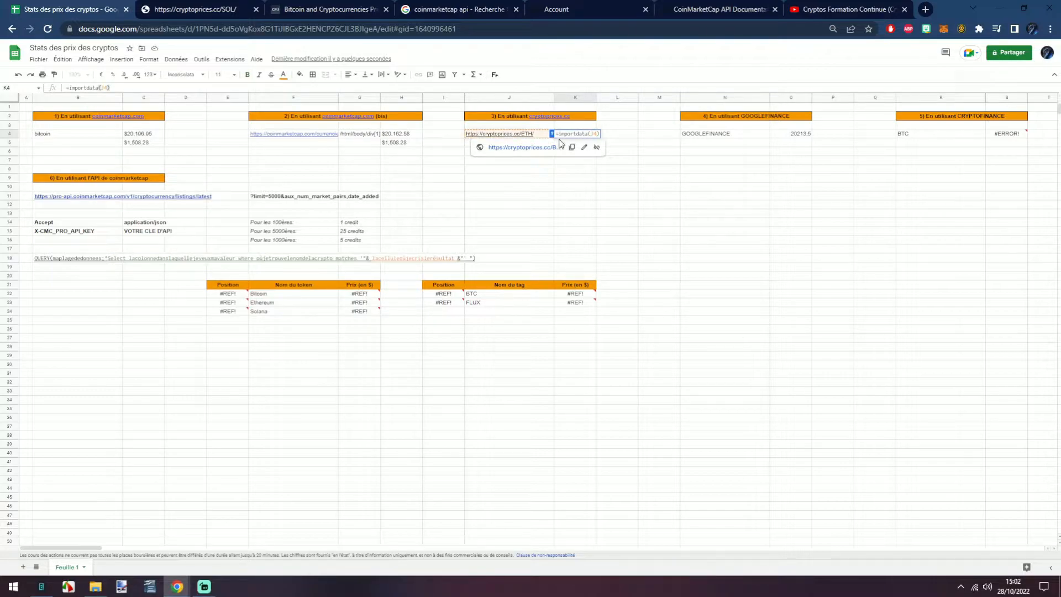
{"action": "key", "text": "Escape"}
{"action": "left_click", "coordinate": [541, 128]}
{"action": "left_click", "coordinate": [537, 134]}
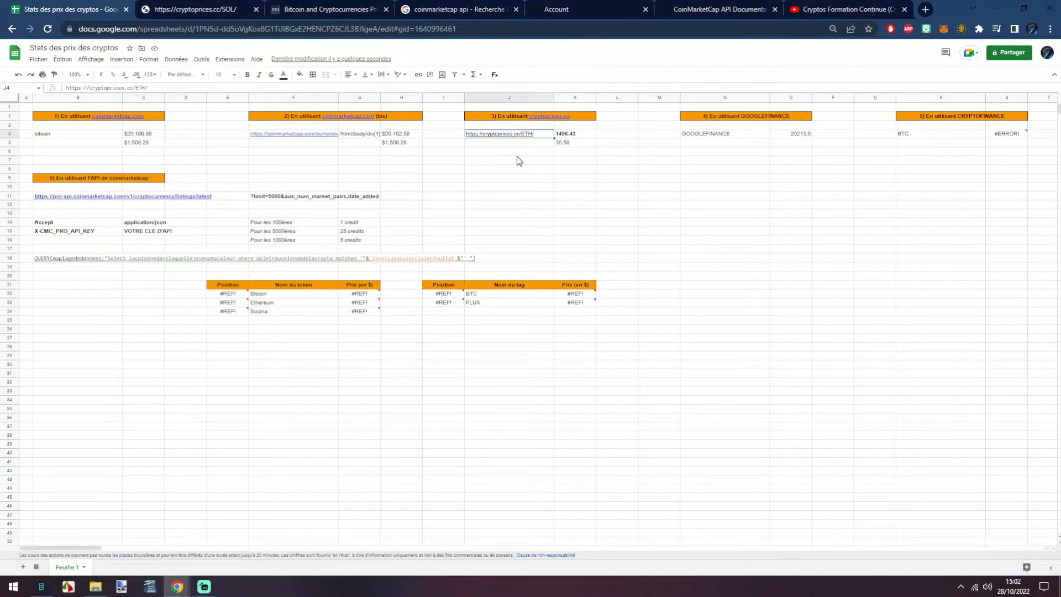
{"action": "mouse_move", "coordinate": [526, 135]}
{"action": "left_click", "coordinate": [586, 136]}
{"action": "left_click", "coordinate": [537, 135]}
{"action": "left_click", "coordinate": [584, 137]}
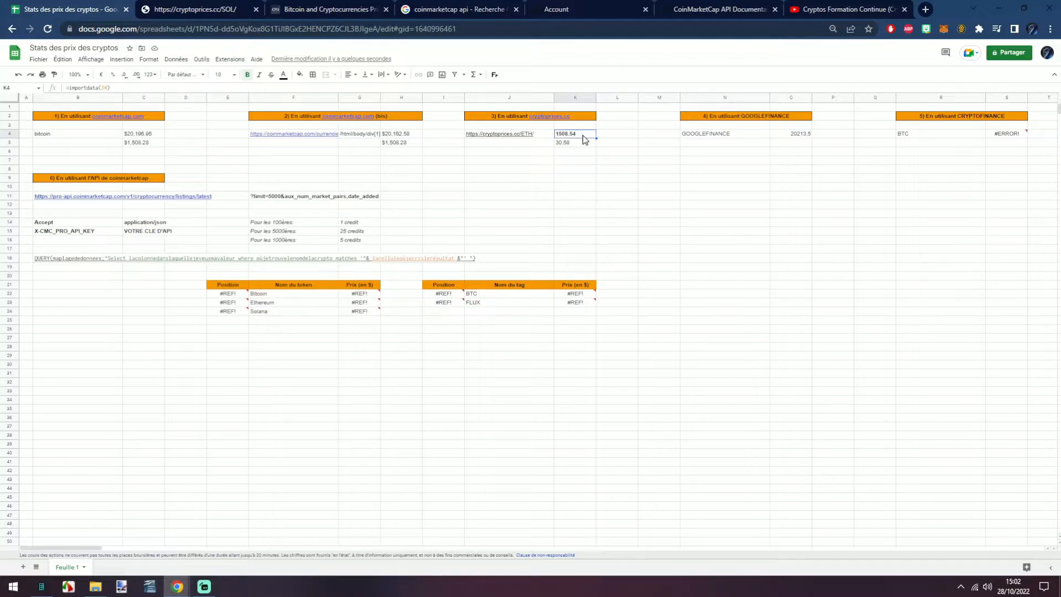
- Look at the raw Solana price on the Crypto Prices page and return to the spreadsheet
{"action": "left_click", "coordinate": [166, 10]}
{"action": "left_click", "coordinate": [131, 103]}
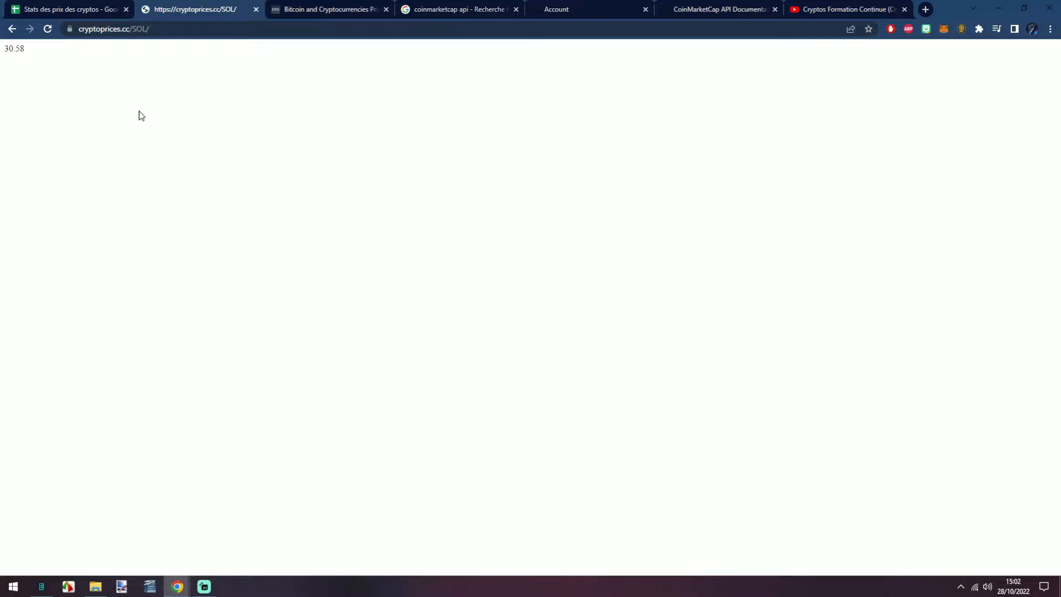
{"action": "left_click_drag", "start_coordinate": [25, 49], "coordinate": [3, 49]}
{"action": "left_click", "coordinate": [178, 196]}
{"action": "left_click", "coordinate": [79, 7]}
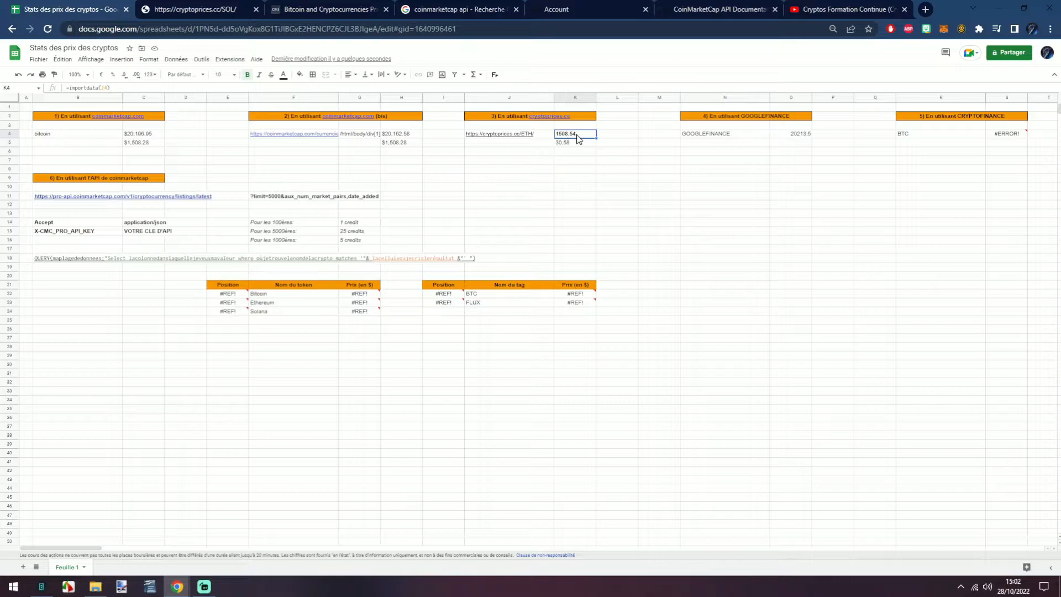
- Clear the importdata formula in cell K4 and undo the deletion
{"action": "key", "text": "Delete"}
{"action": "key", "text": "ctrl+z"}
{"action": "left_click", "coordinate": [39, 60]}
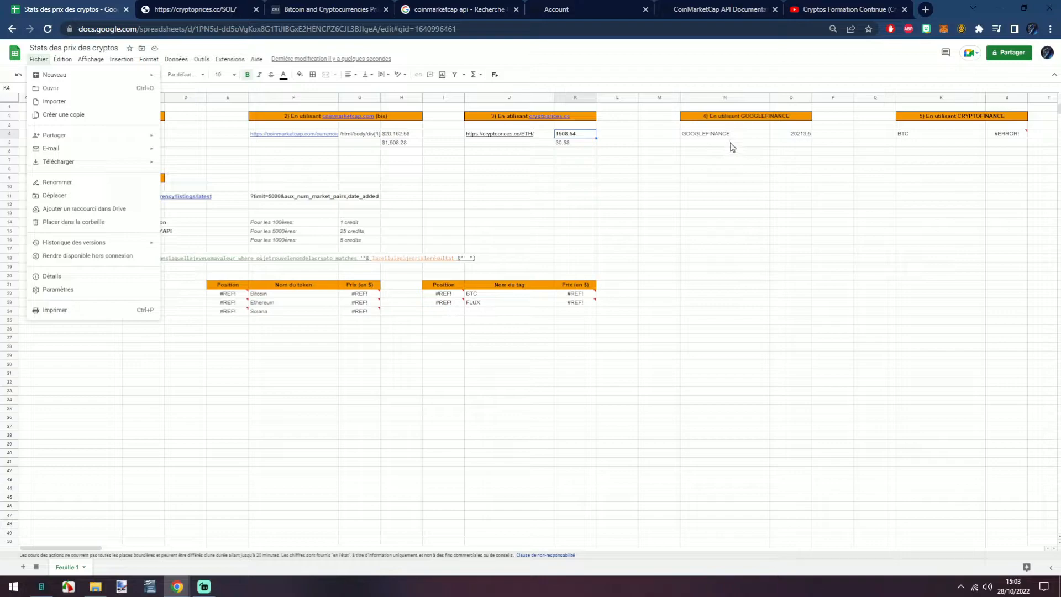
- Replace the formula in cell O4 of the GOOGLEFINANCE section with =googlefinance(BTCUSD)
{"action": "left_click", "coordinate": [791, 136]}
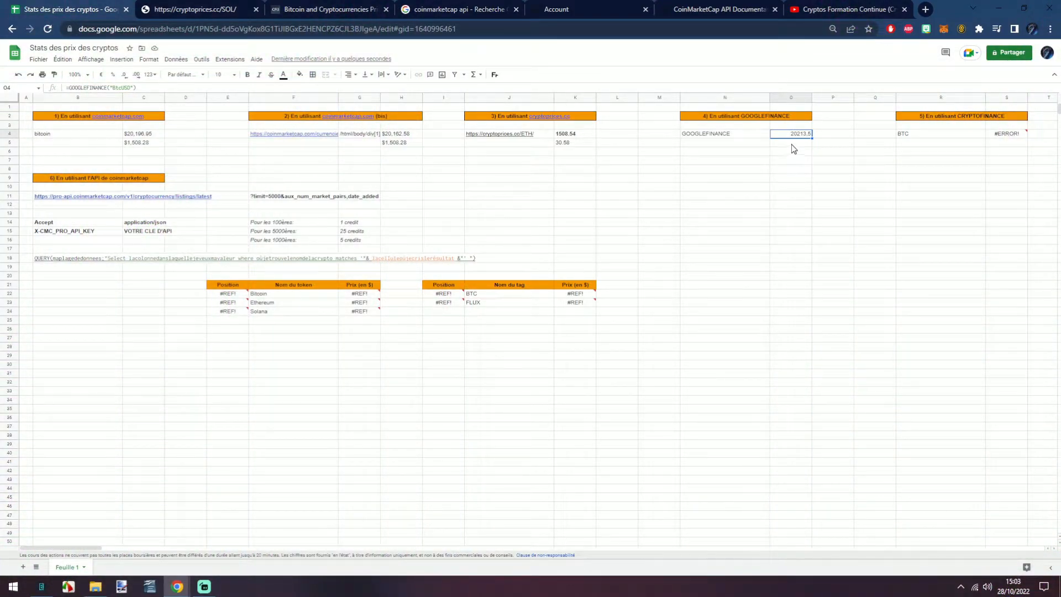
{"action": "key", "text": "Delete"}
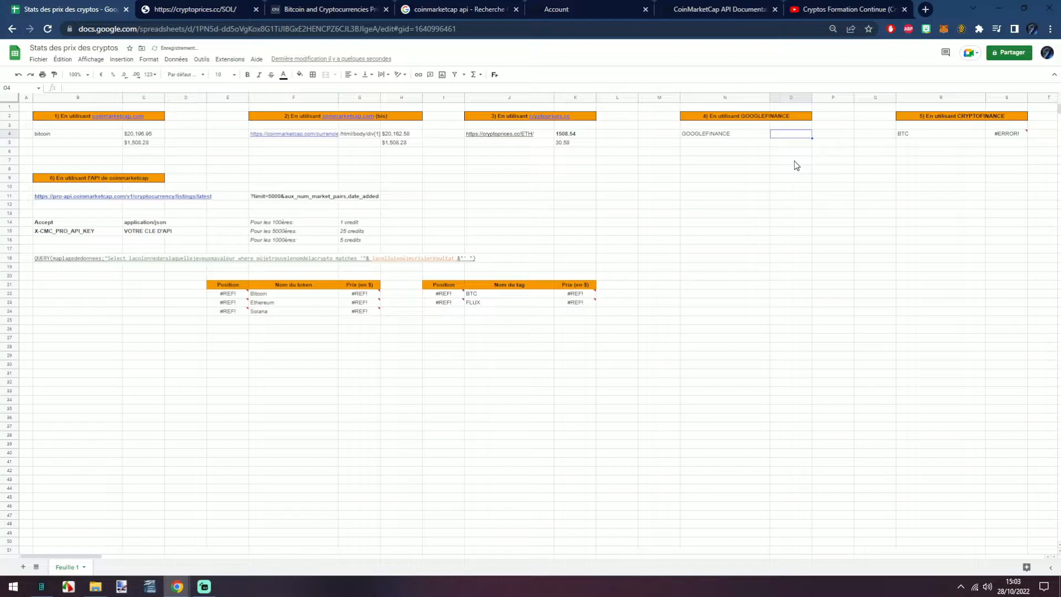
{"action": "type", "text": "=googlefinance"}
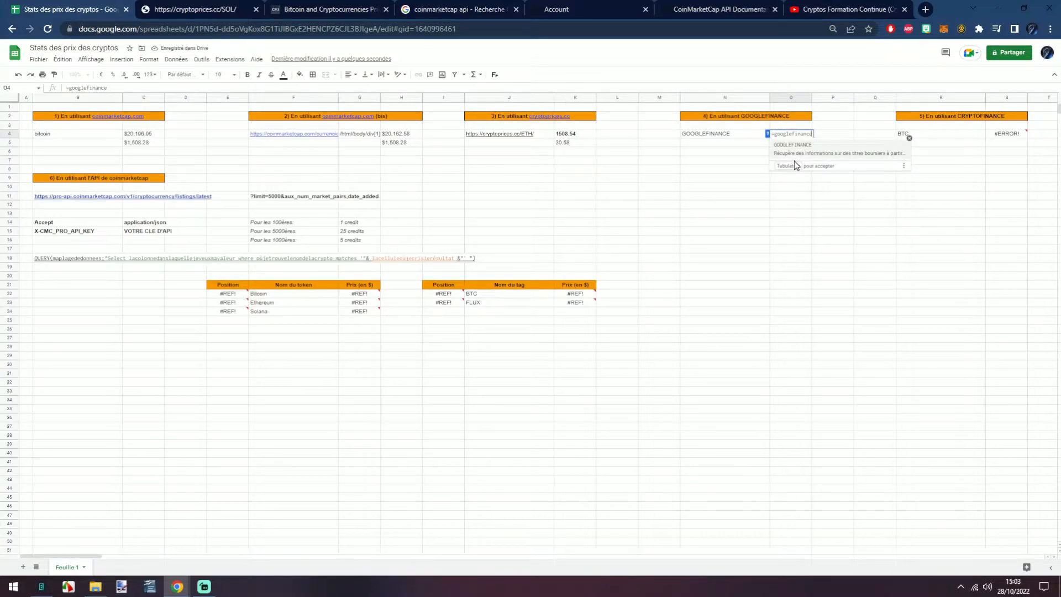
{"action": "key", "text": "Tab"}
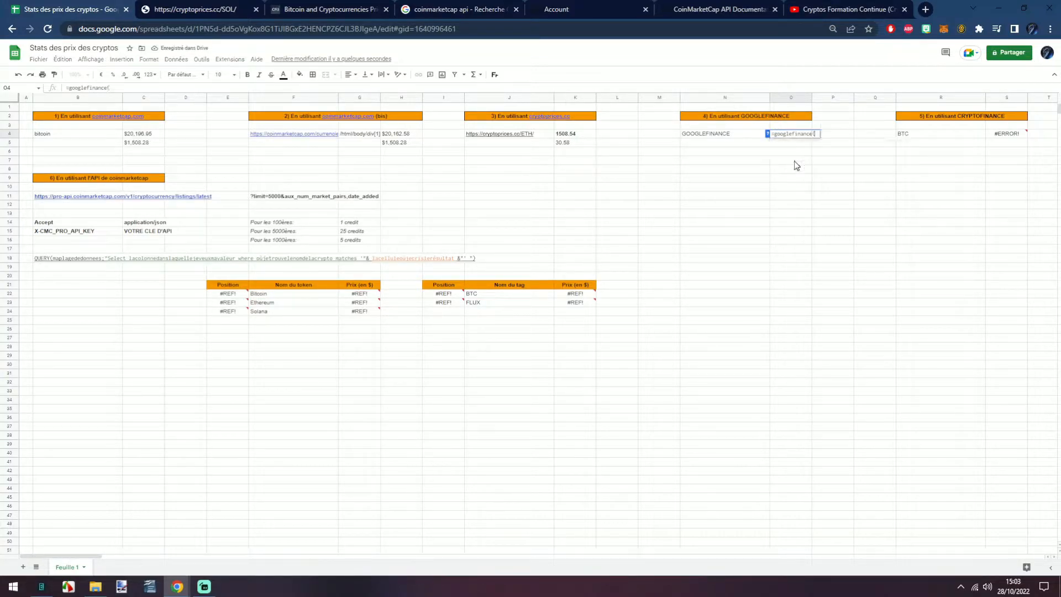
{"action": "type", "text": "BTC"}
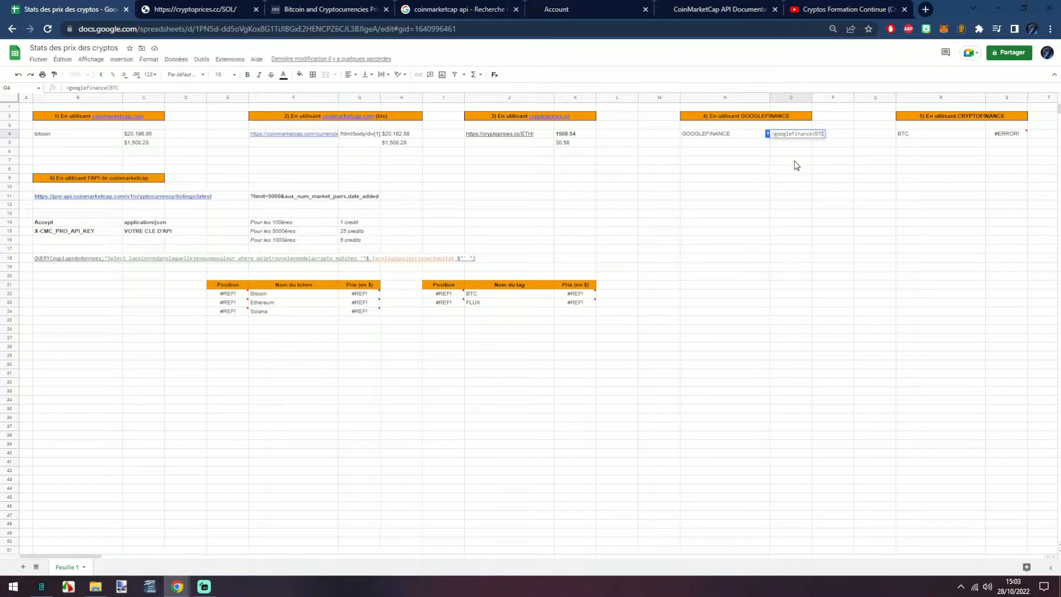
{"action": "type", "text": "USD)"}
{"action": "key", "text": "Return"}
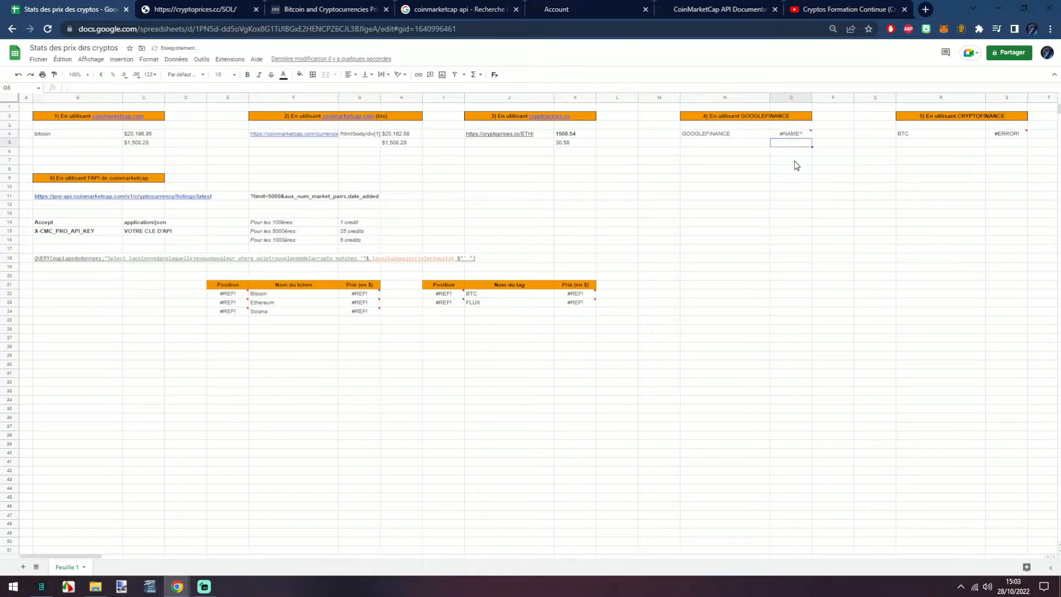
- Enclose BTCUSD in quotation marks so the formula in cell O4 reads =googlefinance("BTCUSD")
{"action": "double_click", "coordinate": [805, 134]}
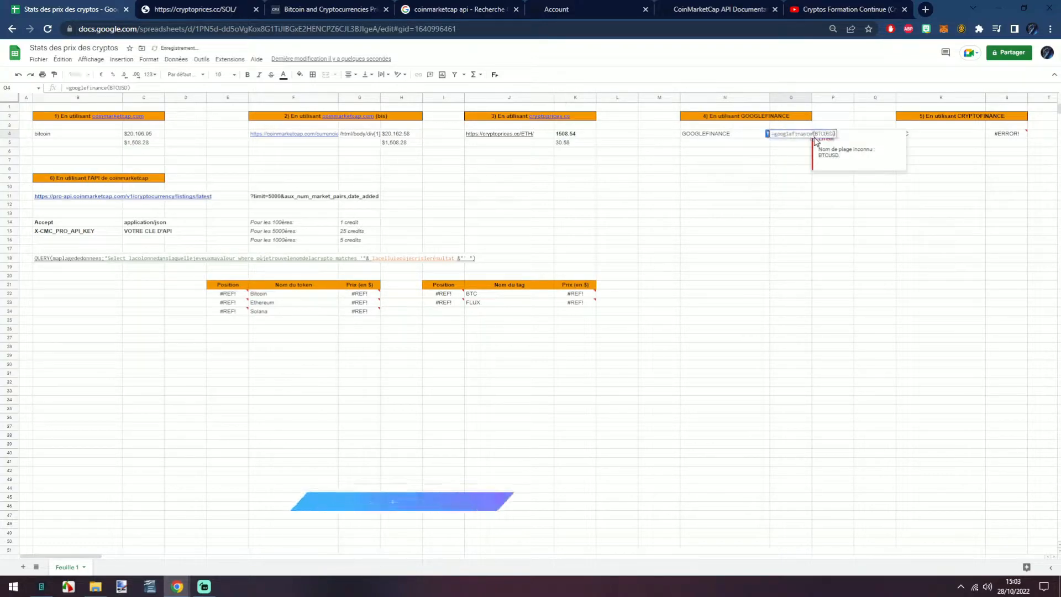
{"action": "left_click", "coordinate": [816, 133]}
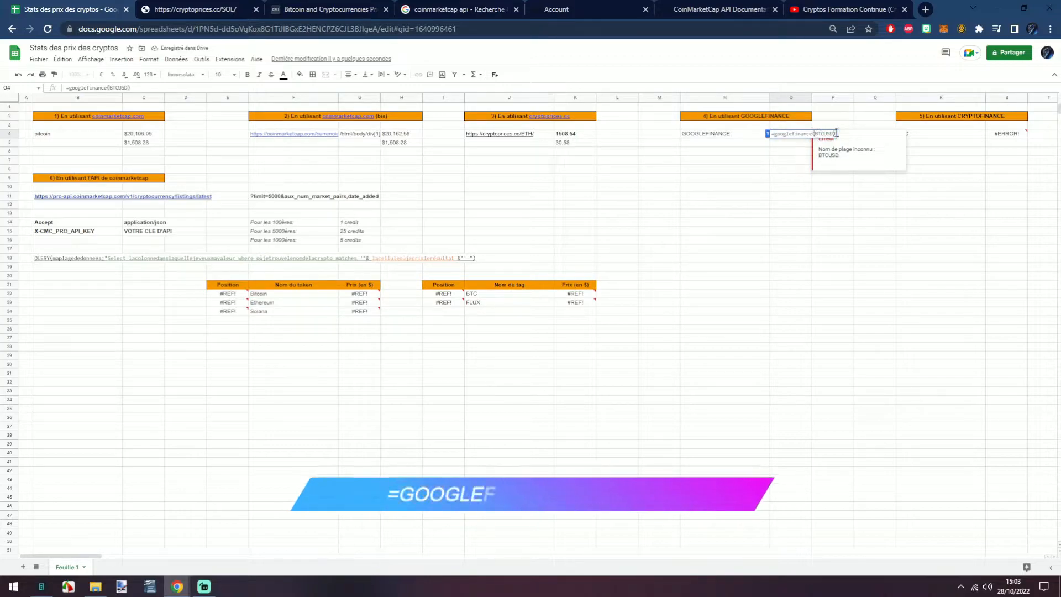
{"action": "type", "text": "\""}
{"action": "left_click", "coordinate": [837, 133]}
{"action": "type", "text": "\""}
{"action": "key", "text": "Return"}
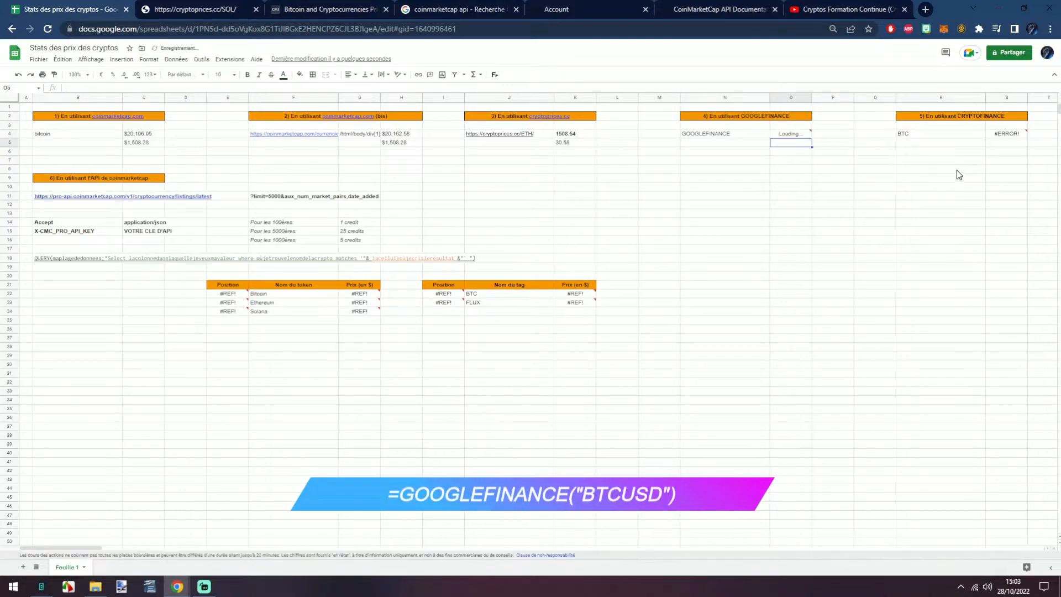
{"action": "left_click", "coordinate": [803, 136]}
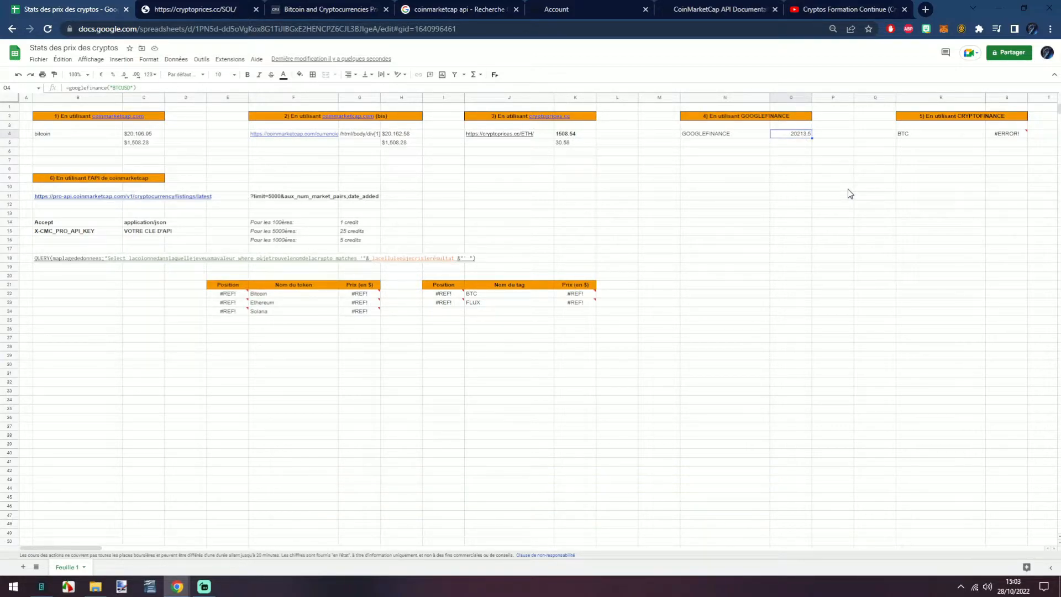
- Copy the googlefinance formula from cell O4 into cell O5 and adapt its ticker to Ethereum in USD
{"action": "key", "text": "Return"}
{"action": "key", "text": "ctrl+a"}
{"action": "key", "text": "Return"}
{"action": "type", "text": "="}
{"action": "key", "text": "ctrl+v"}
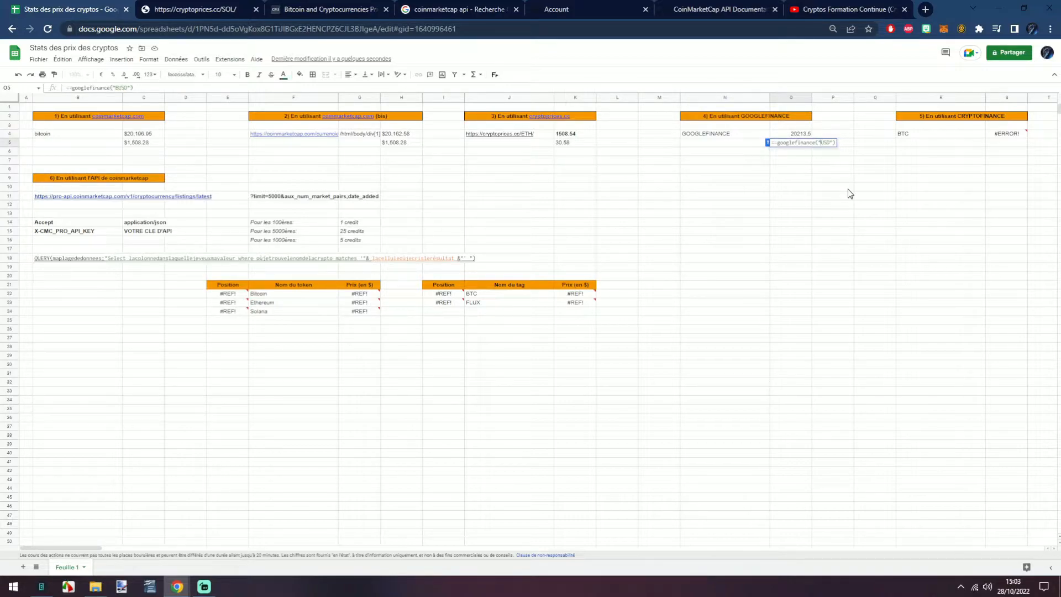
{"action": "key", "text": "Return"}
- Remove the duplicate equals sign at the start of the Ethereum googlefinance formula in cell O5
{"action": "key", "text": "Up"}
{"action": "key", "text": "Return"}
{"action": "left_click", "coordinate": [776, 142]}
{"action": "key", "text": "BackSpace"}
{"action": "key", "text": "Return"}
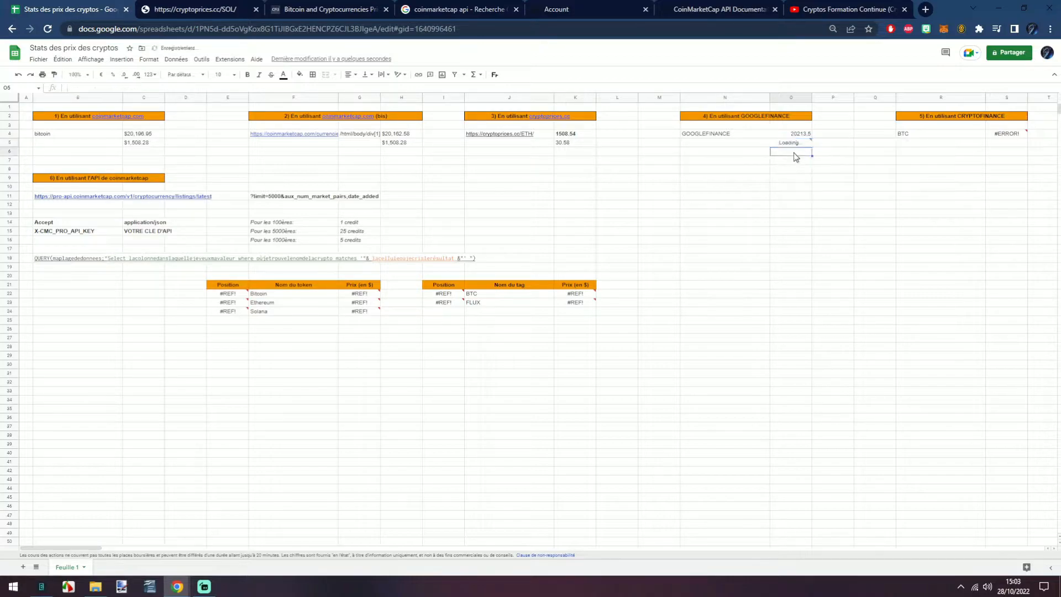
- Try the formula =googlefinance("BNBUSD") in cell O6 and clear the cell
{"action": "left_click", "coordinate": [795, 160]}
{"action": "double_click", "coordinate": [792, 154]}
{"action": "key", "text": "ctrl+v"}
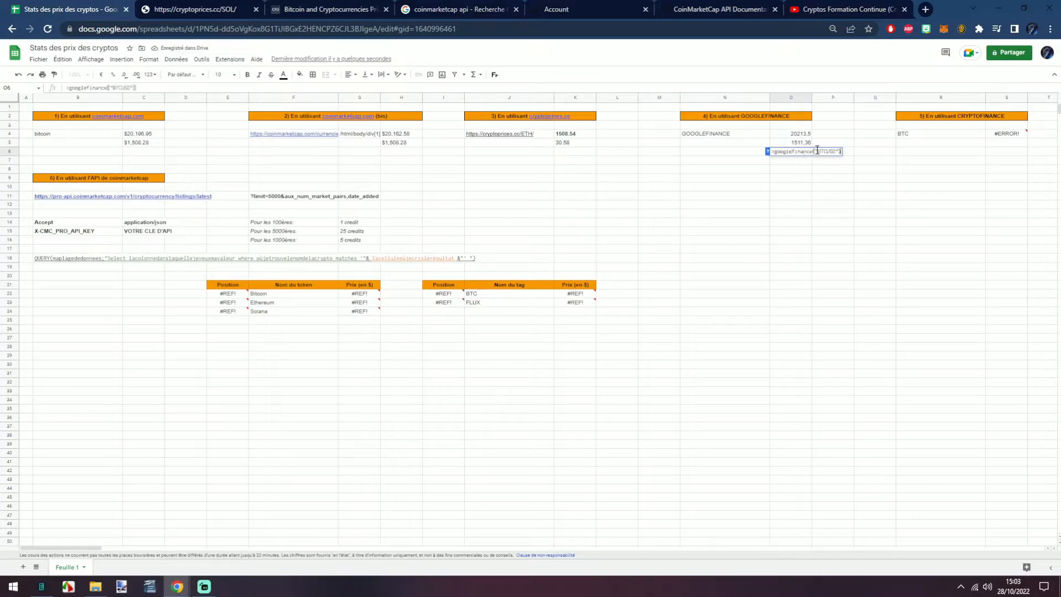
{"action": "key", "text": "BackSpace"}
{"action": "key", "text": "BackSpace"}
{"action": "key", "text": "BackSpace"}
{"action": "key", "text": "Return"}
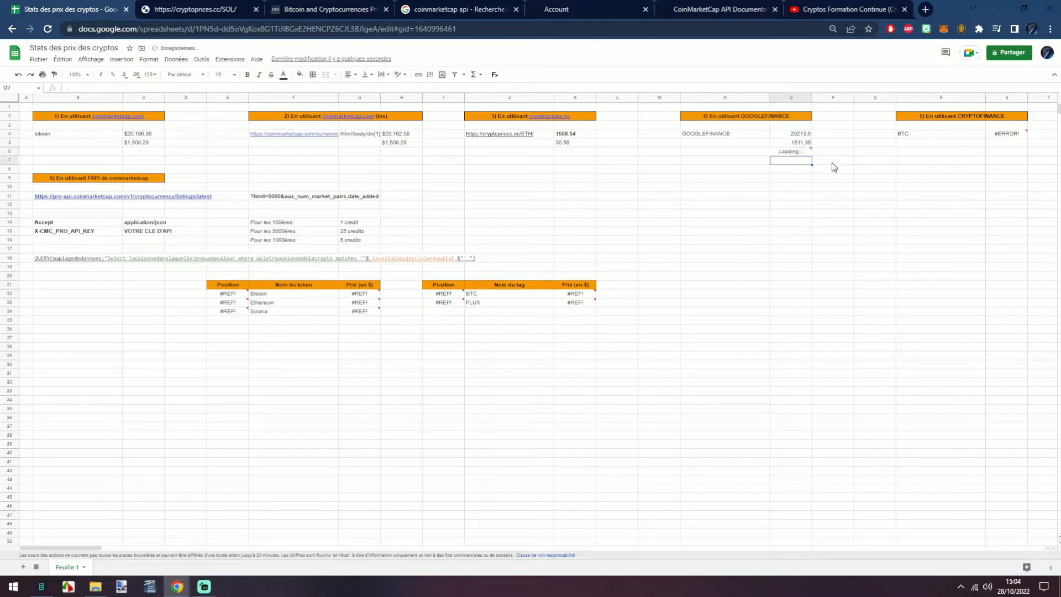
{"action": "left_click", "coordinate": [799, 153]}
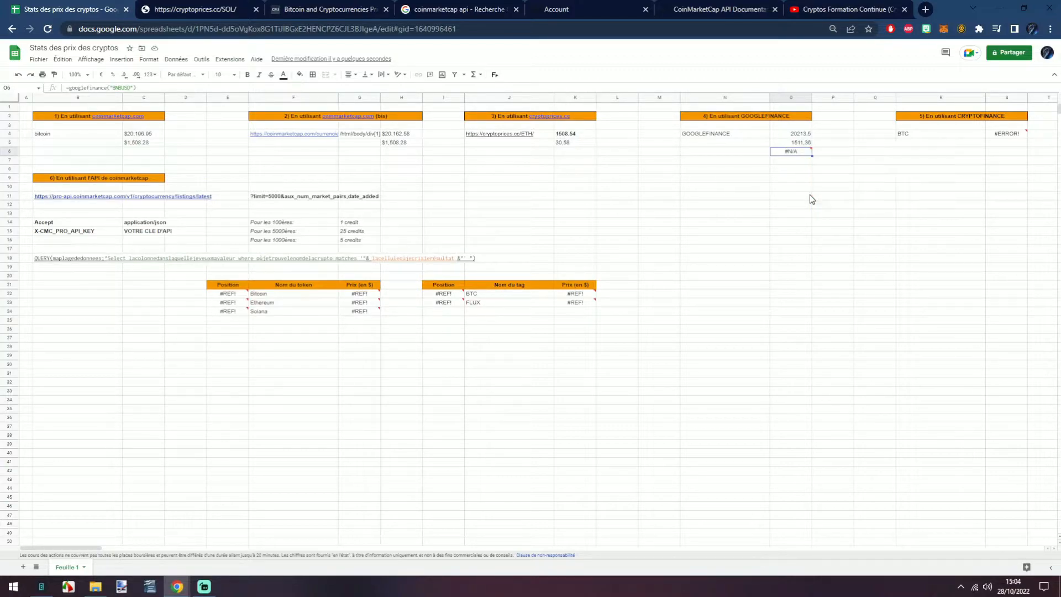
{"action": "key", "text": "Delete"}
- Check the Bitcoin and Ethereum googlefinance cells and the error details of the CRYPTOFINANCE formula in cell S4
{"action": "left_click_drag", "start_coordinate": [795, 137], "coordinate": [791, 145]}
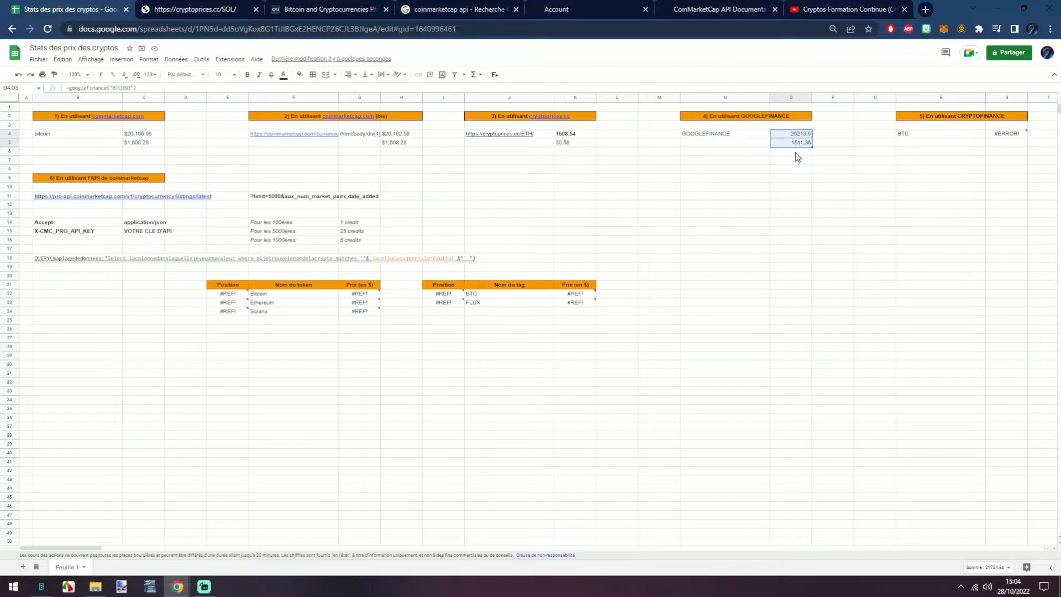
{"action": "mouse_move", "coordinate": [997, 138]}
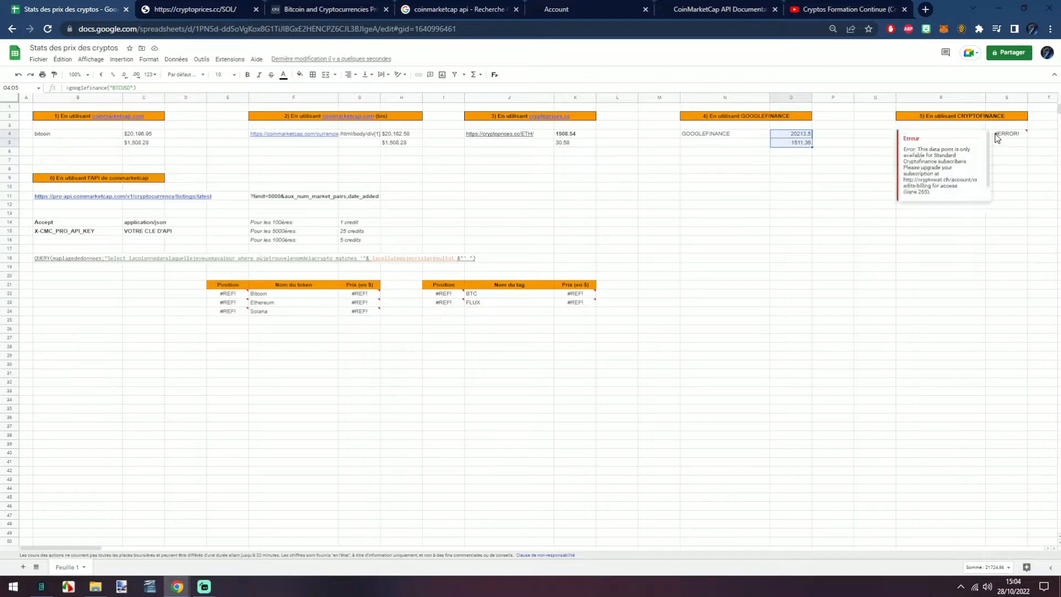
{"action": "left_click", "coordinate": [968, 126]}
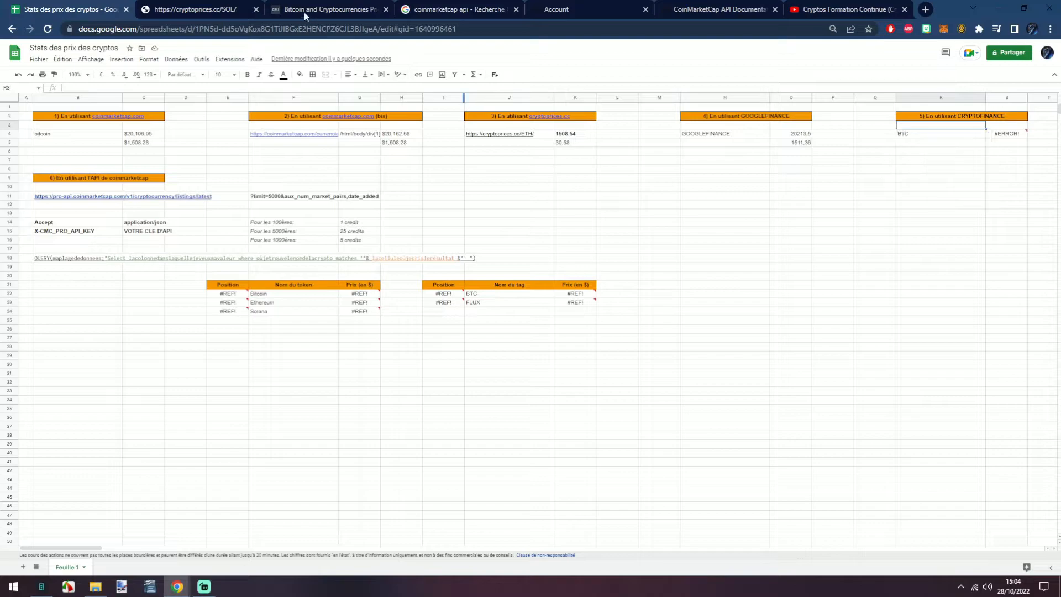
- Close the Crypto Prices page and open the Cryptofinance add-on's Google Workspace Marketplace page from cryptofinance.ai to view its presentation
{"action": "left_click", "coordinate": [256, 9]}
{"action": "left_click", "coordinate": [183, 9]}
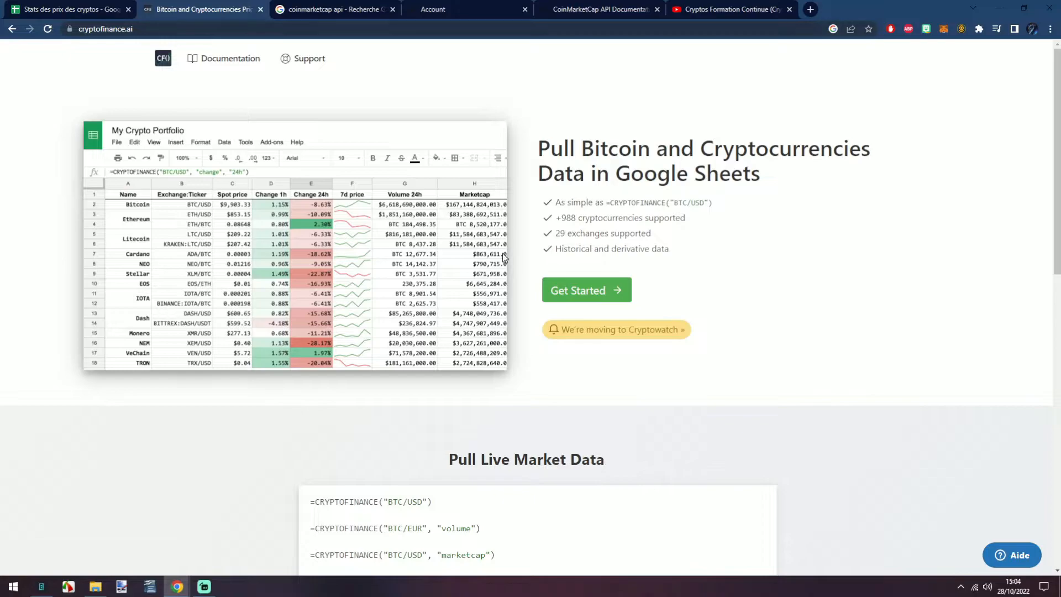
{"action": "left_click", "coordinate": [586, 295]}
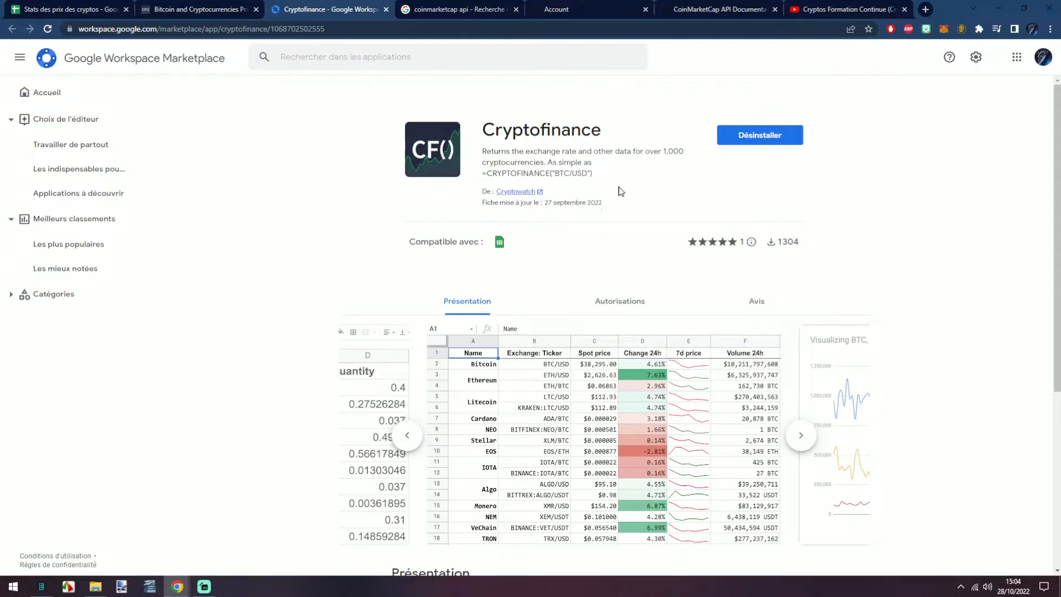
{"action": "scroll", "coordinate": [640, 228], "scroll_direction": "down", "scroll_amount": 3}
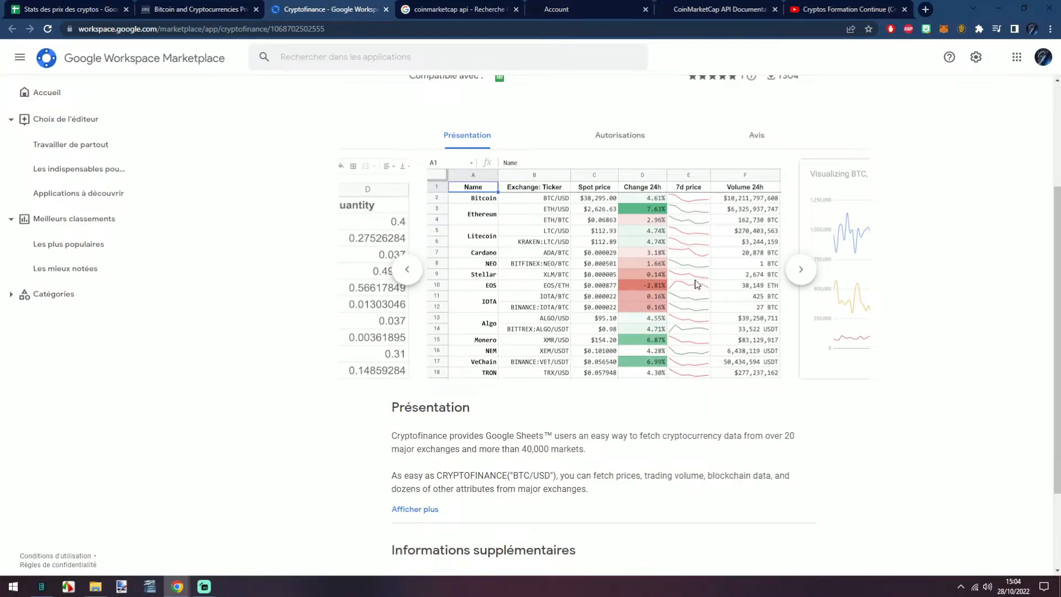
- Close the Cryptofinance Marketplace page and the cryptofinance.ai site, and return to the spreadsheet
{"action": "middle_click", "coordinate": [293, 5]}
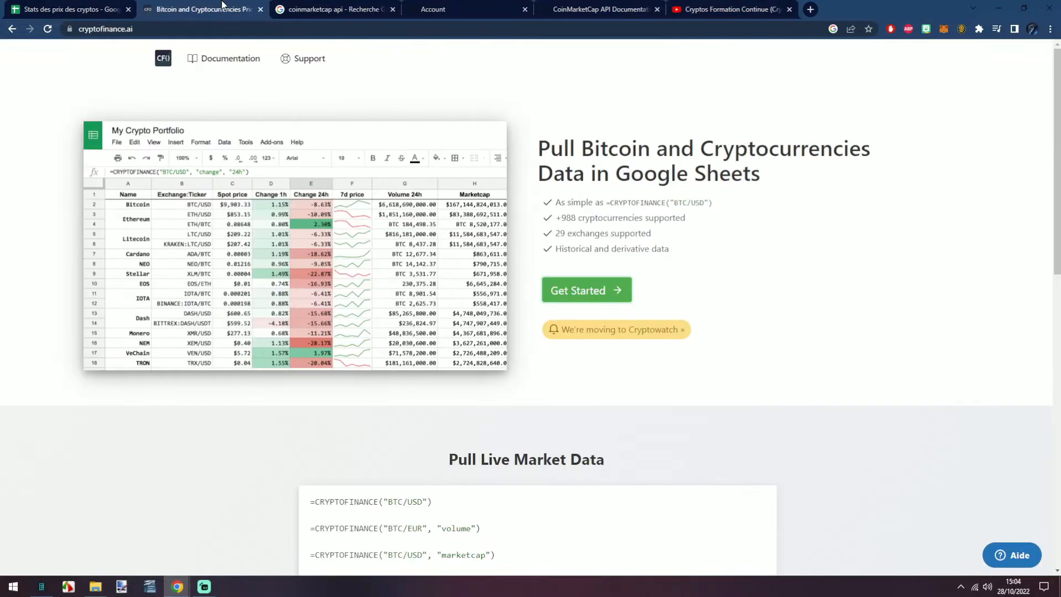
{"action": "middle_click", "coordinate": [151, 3]}
{"action": "left_click", "coordinate": [82, 5]}
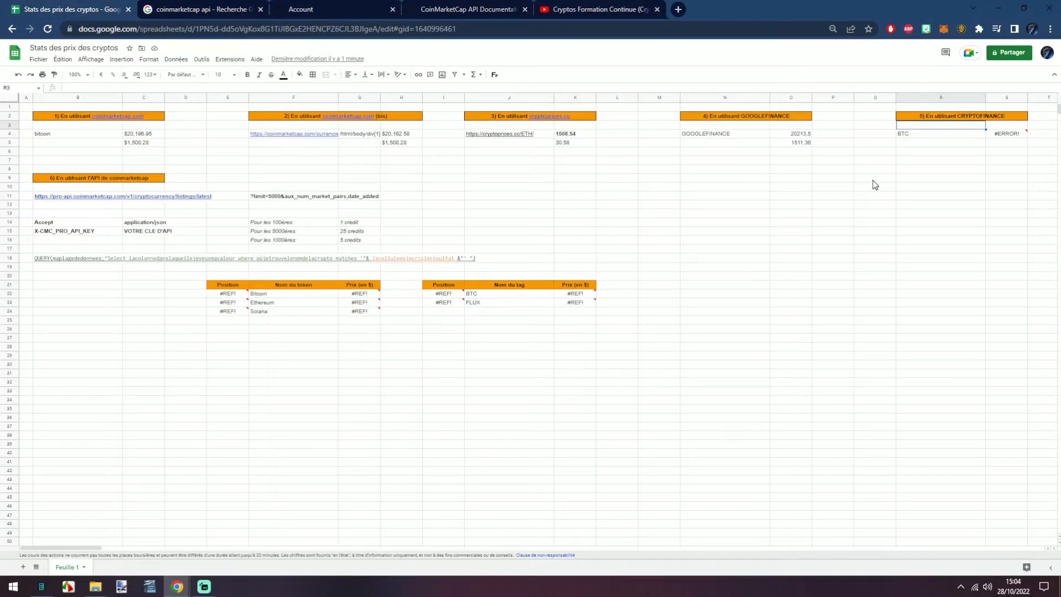
- Examine the CRYPTOFINANCE formula in cell S4 and its error details, leaving the formula unchanged
{"action": "double_click", "coordinate": [1005, 136]}
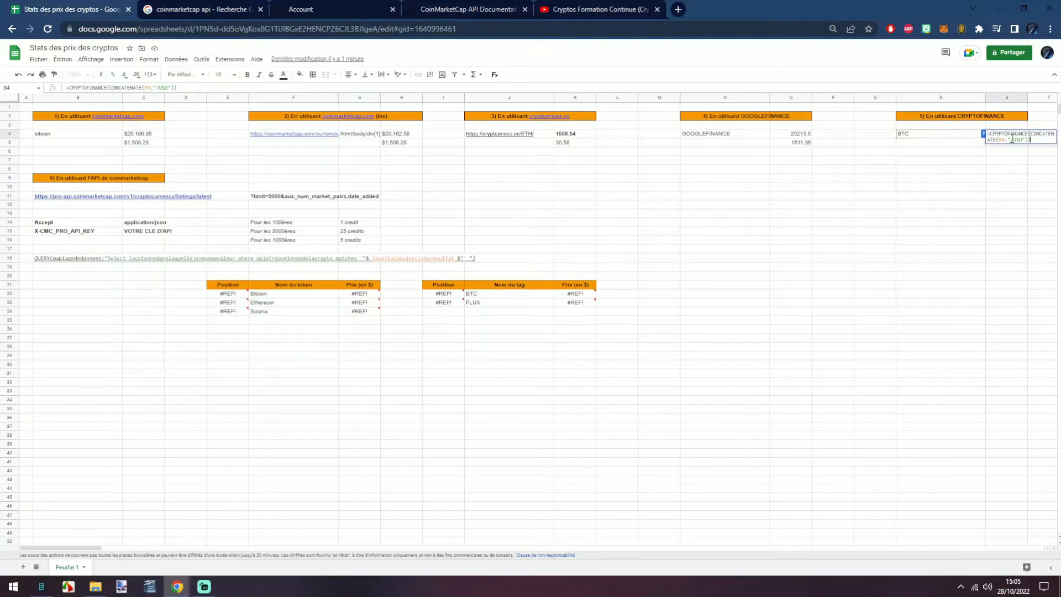
{"action": "key", "text": "Return"}
{"action": "key", "text": "Return"}
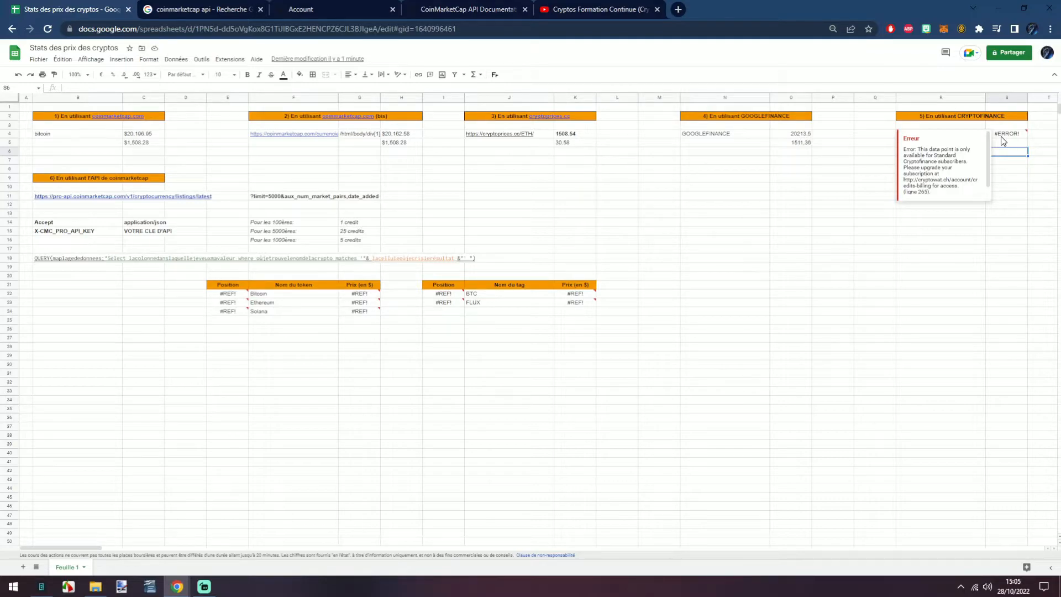
- View the cell references used by the CRYPTOFINANCE formula in S4 and leave the cell without editing it
{"action": "double_click", "coordinate": [1003, 137]}
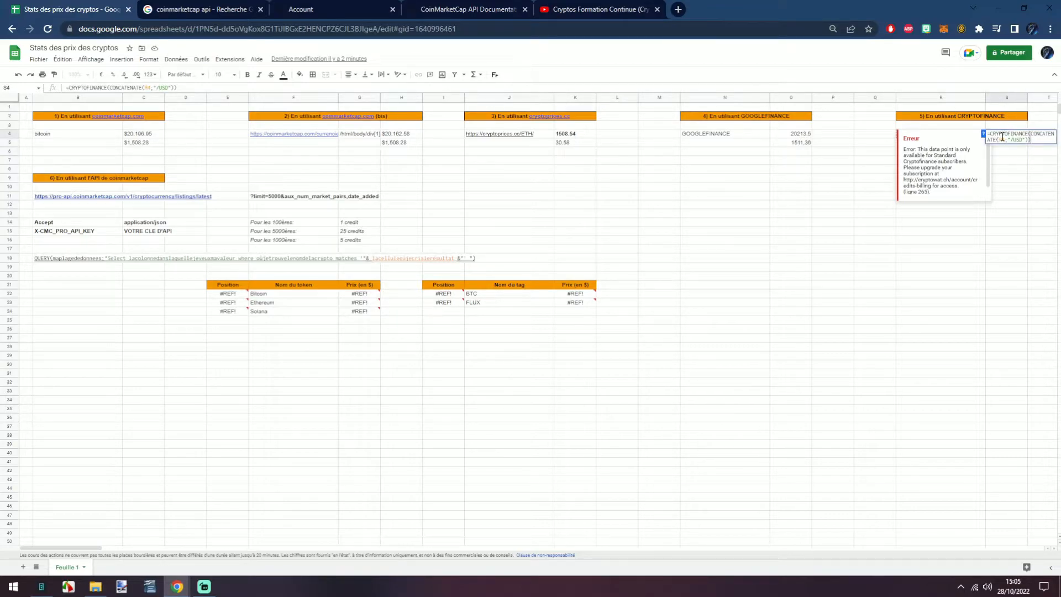
{"action": "key", "text": "Escape"}
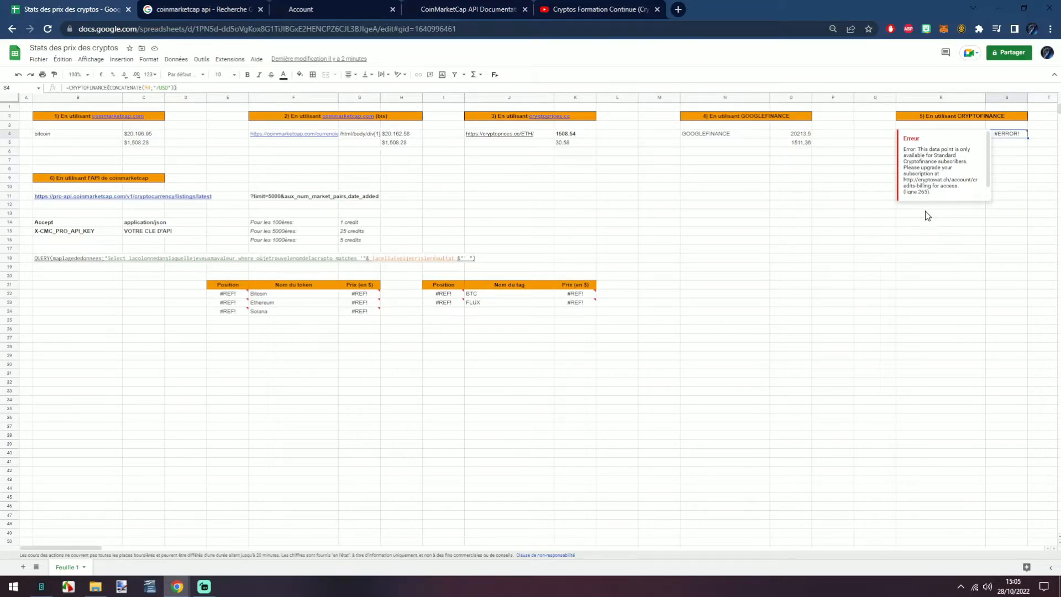
{"action": "left_click", "coordinate": [928, 215]}
- Try a CRYPTOFINANCE formula without arguments in cell B30 and compare it with the formula in S4
{"action": "left_click", "coordinate": [95, 361]}
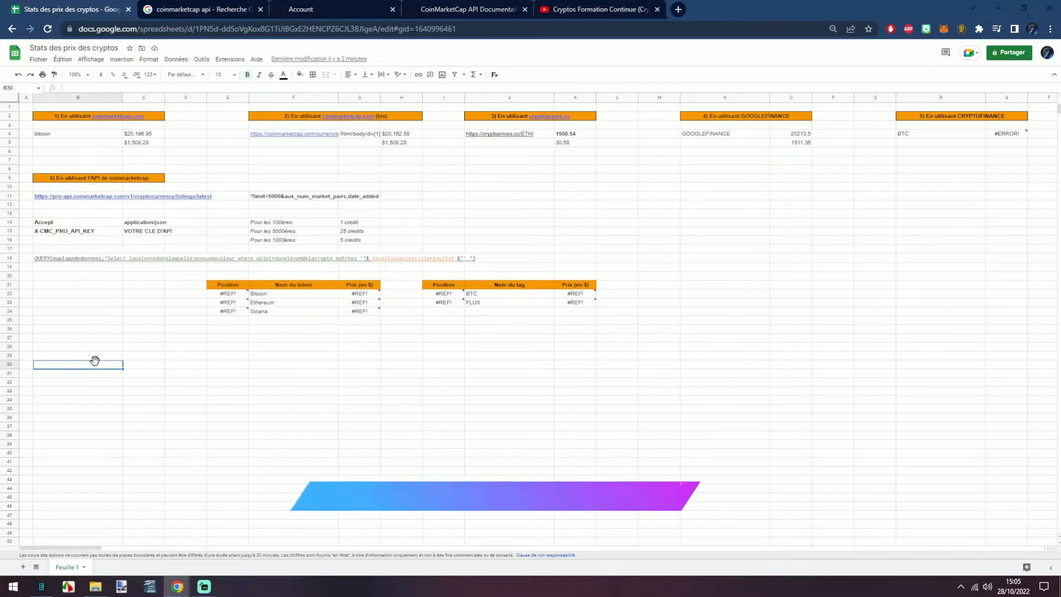
{"action": "type", "text": "+crypto"}
{"action": "key", "text": "ctrl+a"}
{"action": "type", "text": "+crypt"}
{"action": "key", "text": "ctrl+a"}
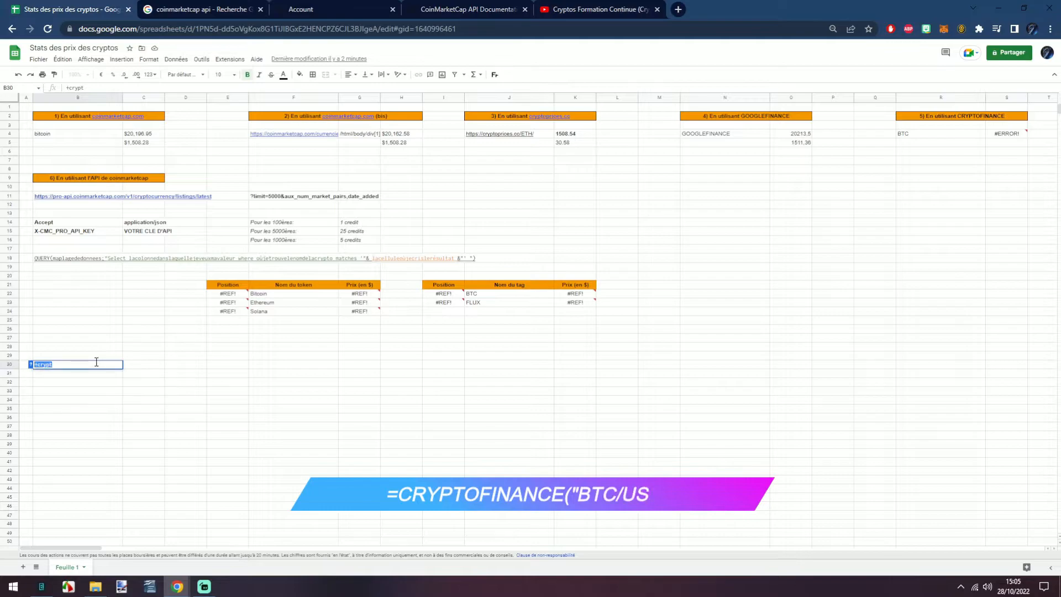
{"action": "type", "text": "=CRYPTOFINANCE("}
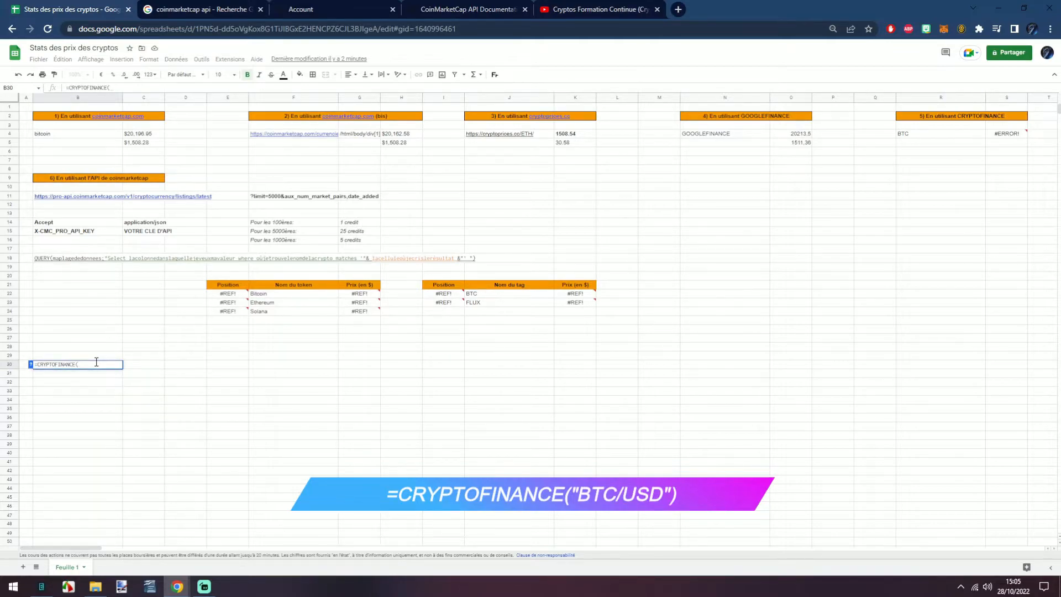
{"action": "key", "text": "Return"}
{"action": "left_click", "coordinate": [1012, 138]}
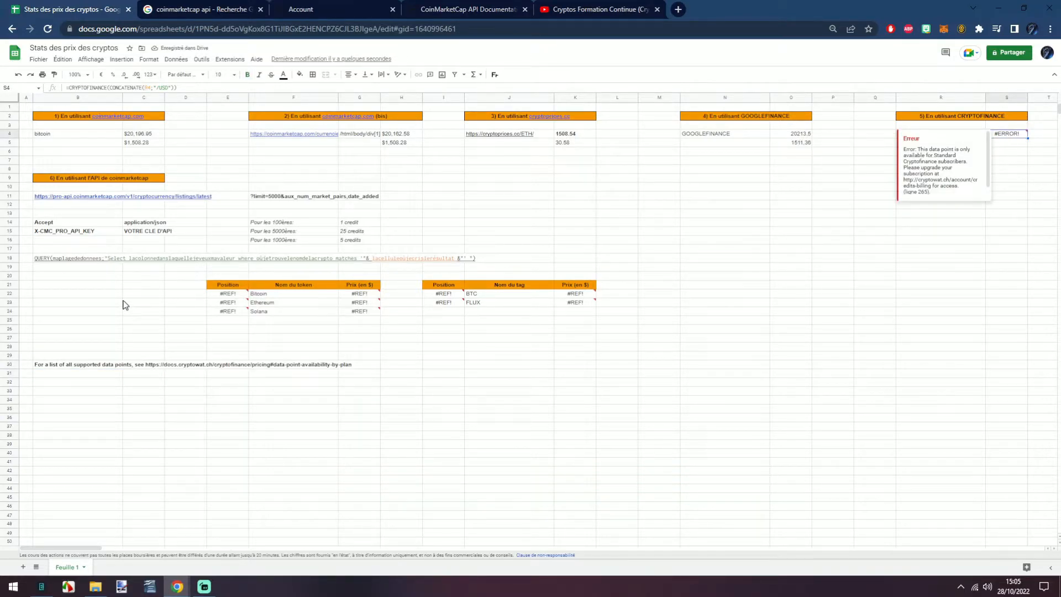
- Try the pair BTC/USD as the argument of the CRYPTOFINANCE formula in cell B30
{"action": "double_click", "coordinate": [81, 366]}
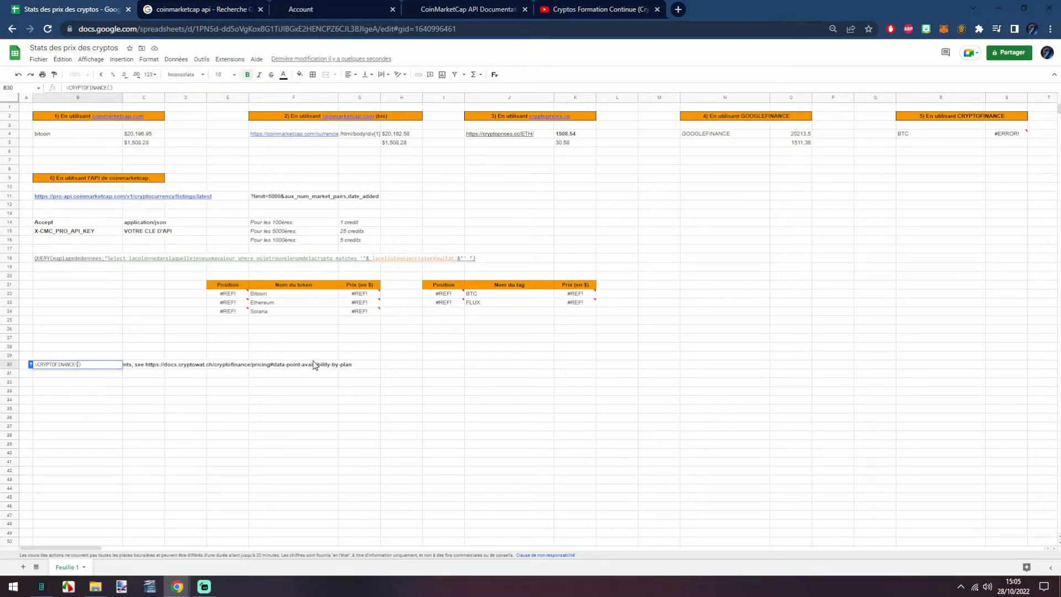
{"action": "type", "text": "BTC/SD"}
{"action": "key", "text": "Return"}
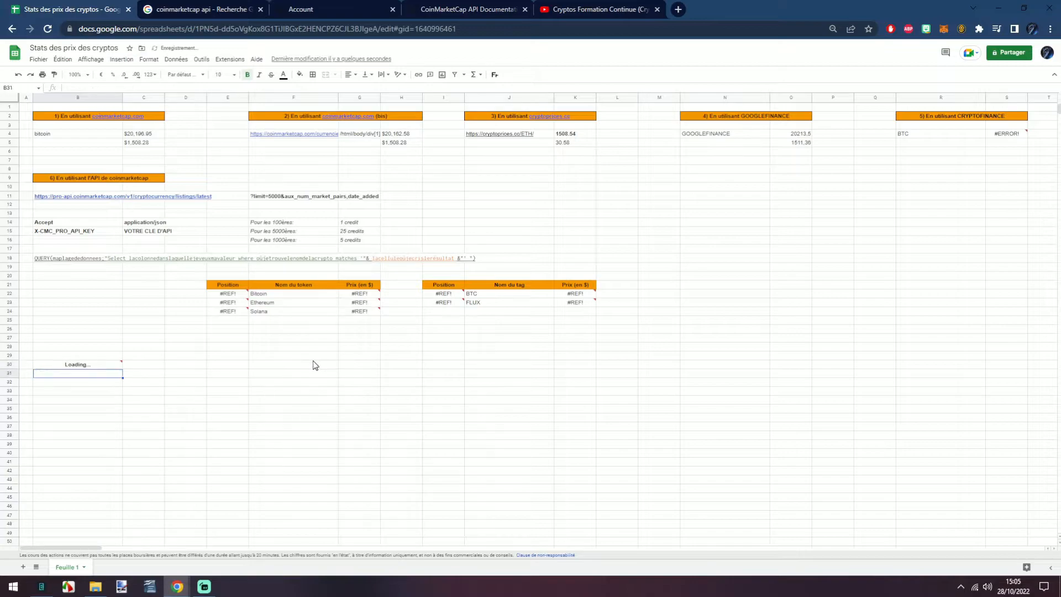
- Read the error details of the test formula in cell B30 and clear cells B29:B31
{"action": "left_click", "coordinate": [119, 367]}
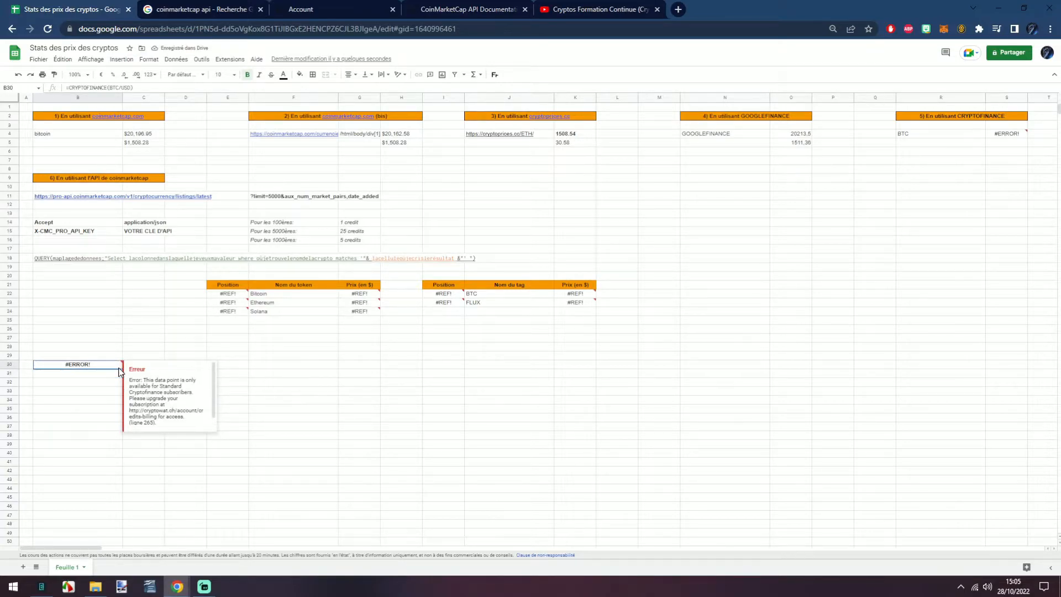
{"action": "double_click", "coordinate": [156, 386]}
{"action": "left_click_drag", "start_coordinate": [194, 393], "coordinate": [143, 382]}
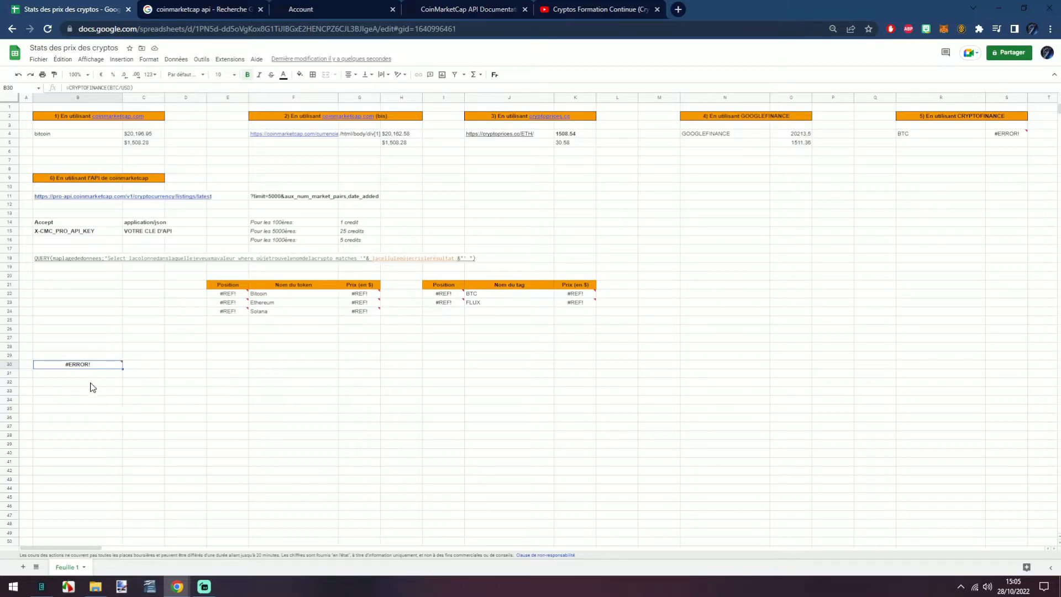
{"action": "mouse_move", "coordinate": [111, 366]}
{"action": "double_click", "coordinate": [157, 411]}
{"action": "triple_click", "coordinate": [164, 412]}
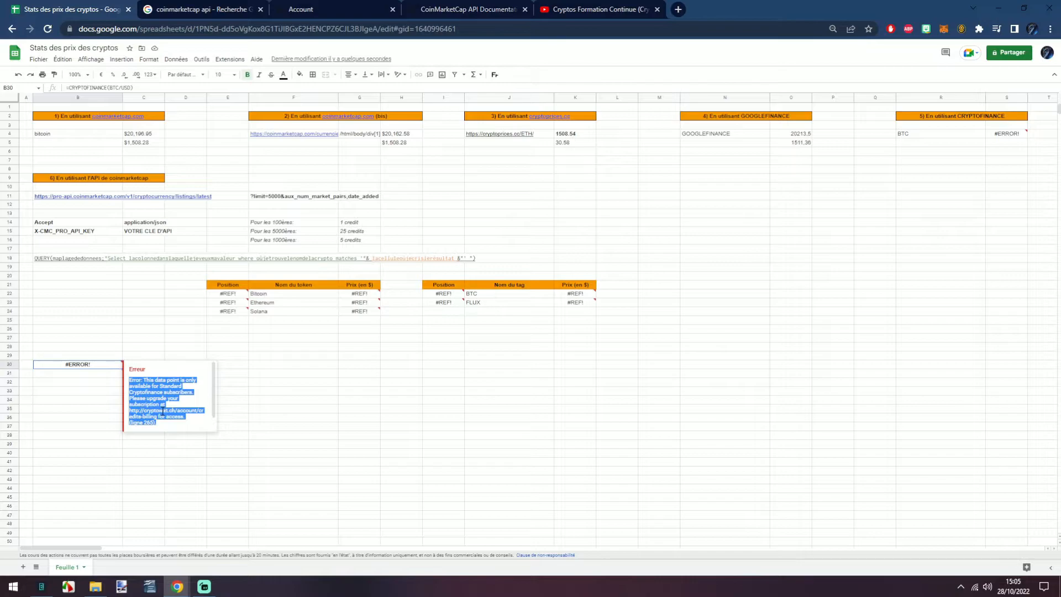
{"action": "left_click", "coordinate": [162, 411]}
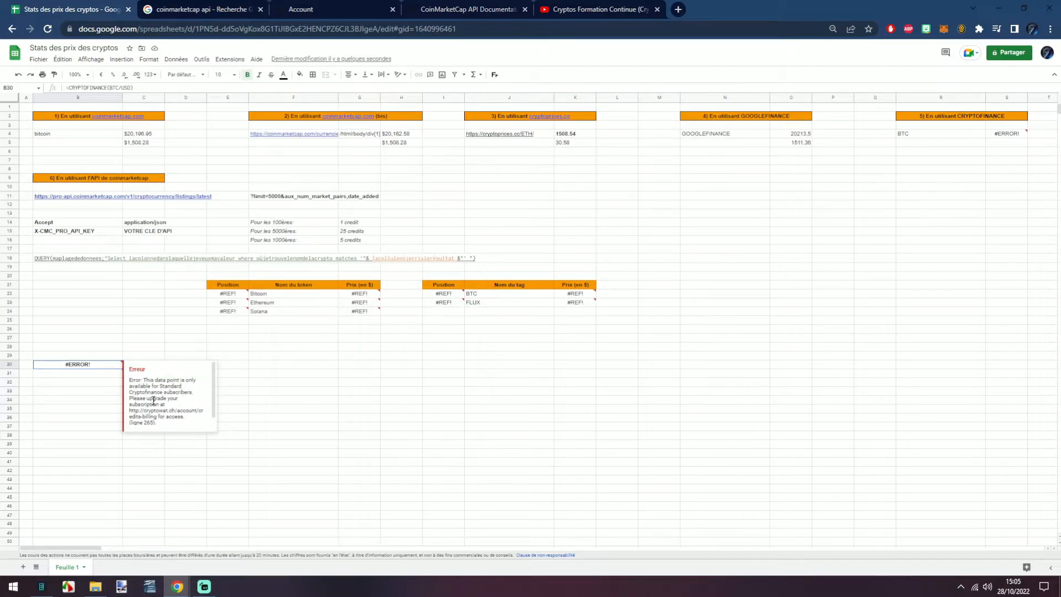
{"action": "left_click_drag", "start_coordinate": [91, 356], "coordinate": [92, 374]}
{"action": "key", "text": "Delete"}
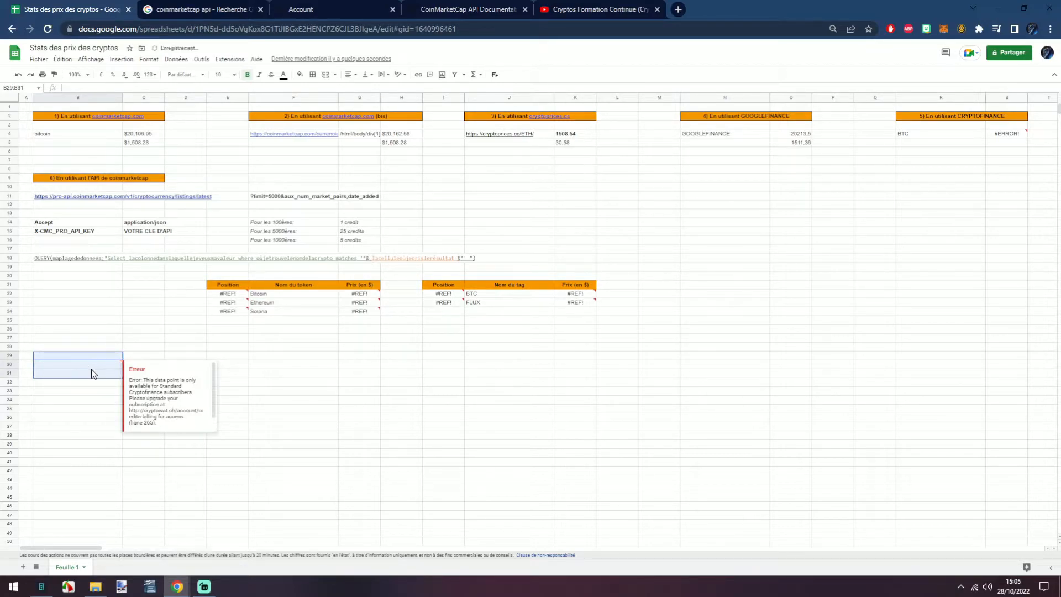
- Examine the CONCATENATE part of the CRYPTOFINANCE formula in S4, with its R4 reference and "/USD" suffix
{"action": "left_click", "coordinate": [1012, 135]}
{"action": "double_click", "coordinate": [1012, 138]}
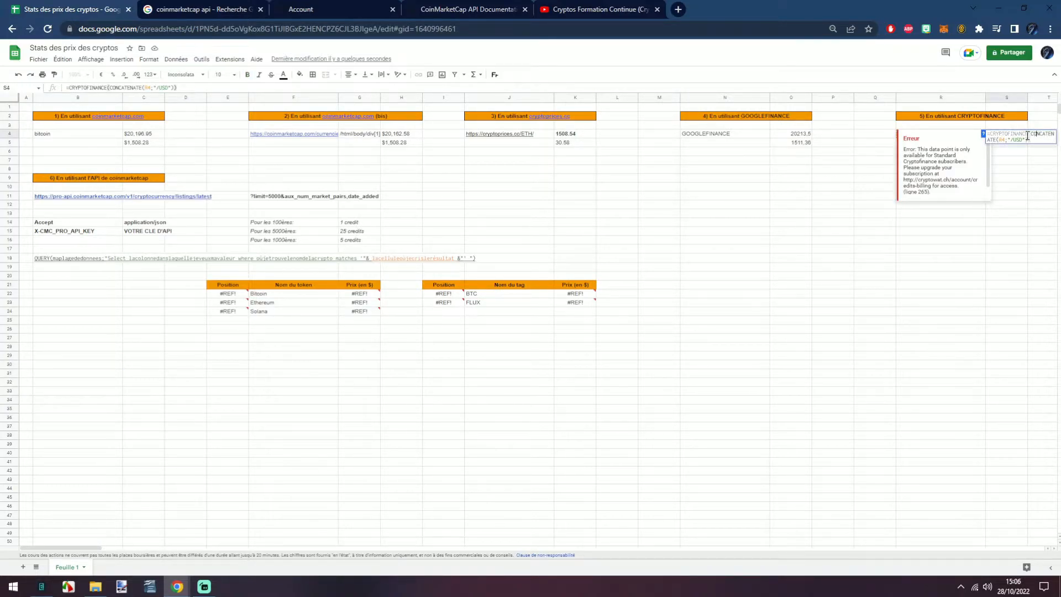
{"action": "left_click_drag", "start_coordinate": [1015, 140], "coordinate": [1025, 146]}
{"action": "left_click", "coordinate": [998, 140]}
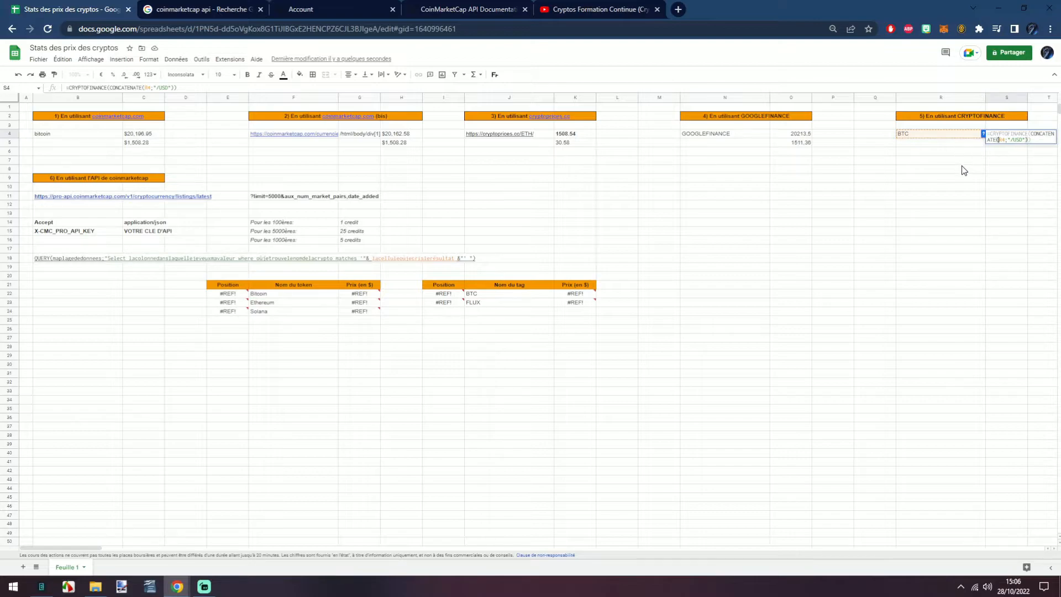
{"action": "left_click", "coordinate": [1015, 133]}
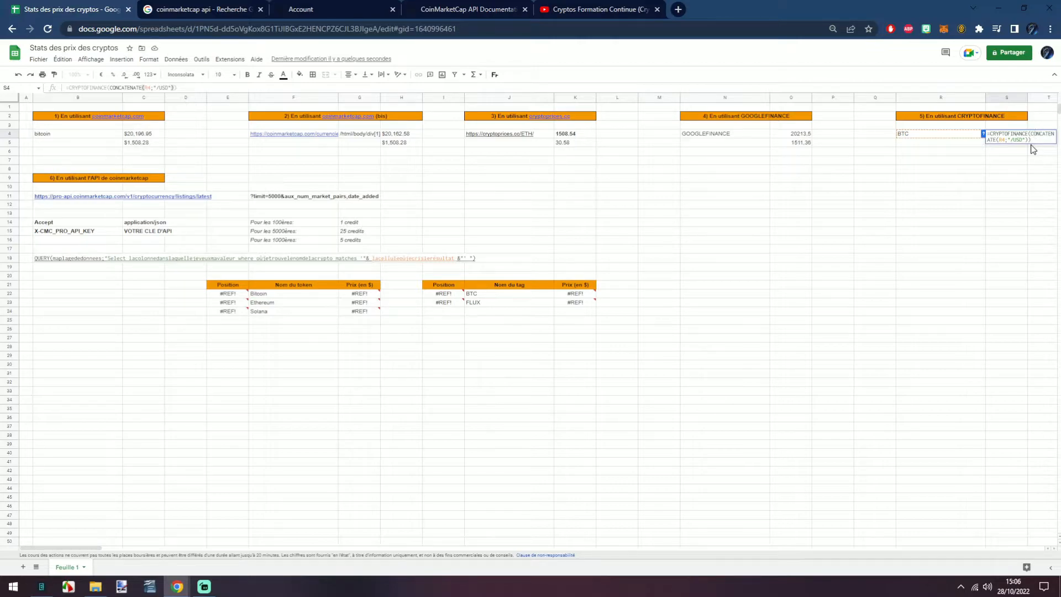
{"action": "left_click", "coordinate": [1000, 169]}
{"action": "mouse_move", "coordinate": [1007, 138]}
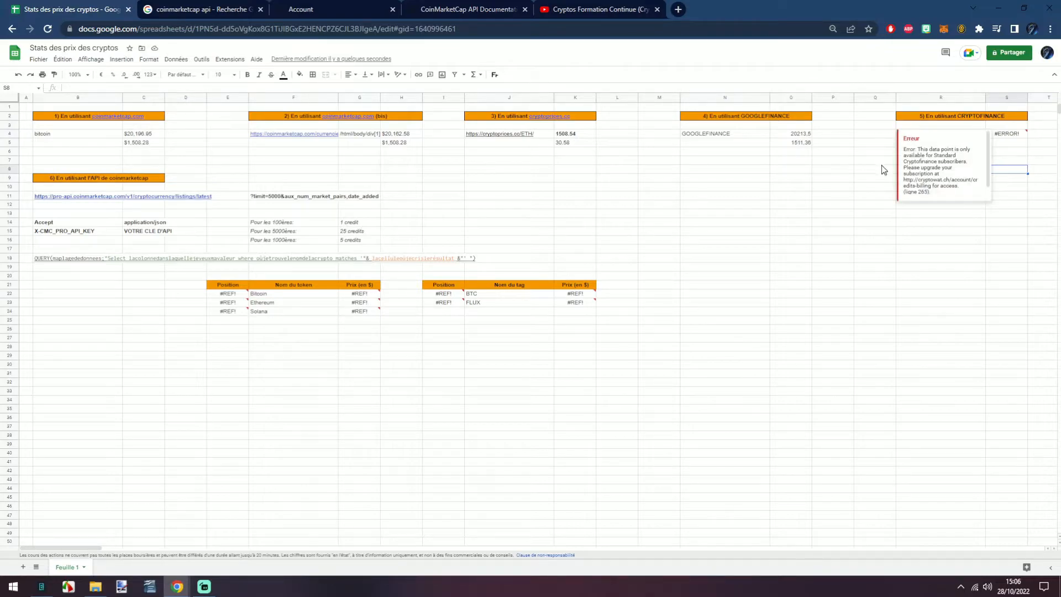
- Test the CRYPTOFINANCE formula with the ticker ETH in cell R4, and replace the ticker with BNB
{"action": "left_click", "coordinate": [928, 137]}
{"action": "type", "text": "ETH"}
{"action": "key", "text": "Return"}
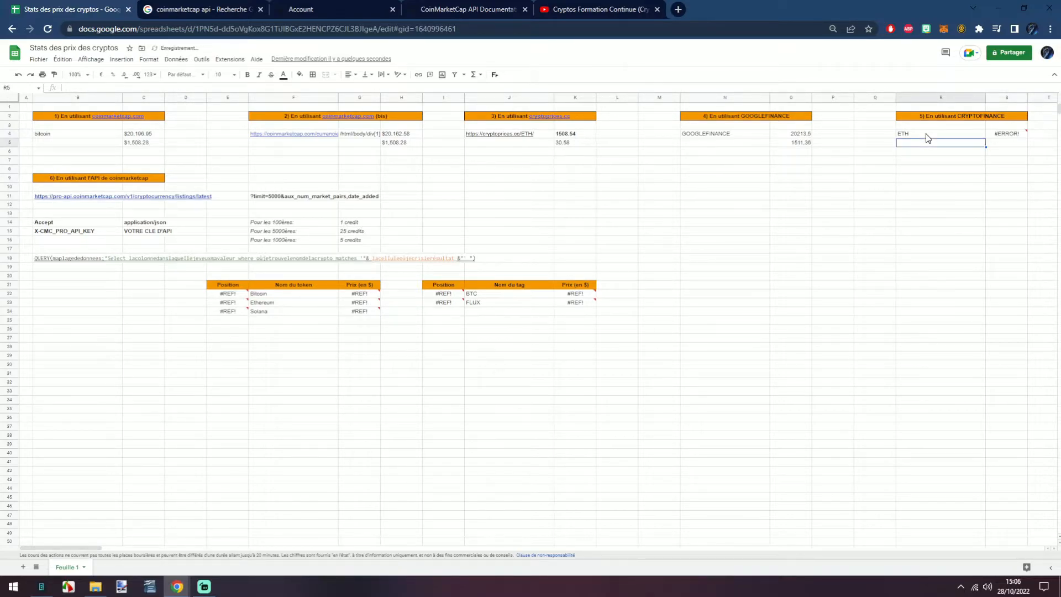
{"action": "left_click", "coordinate": [928, 138]}
{"action": "type", "text": "bnb"}
{"action": "type", "text": "NB"}
{"action": "key", "text": "Return"}
- Open the CoinMarketCap developer account overview from the "coinmarketcap api" search results and close the duplicate Account page
{"action": "left_click", "coordinate": [206, 7]}
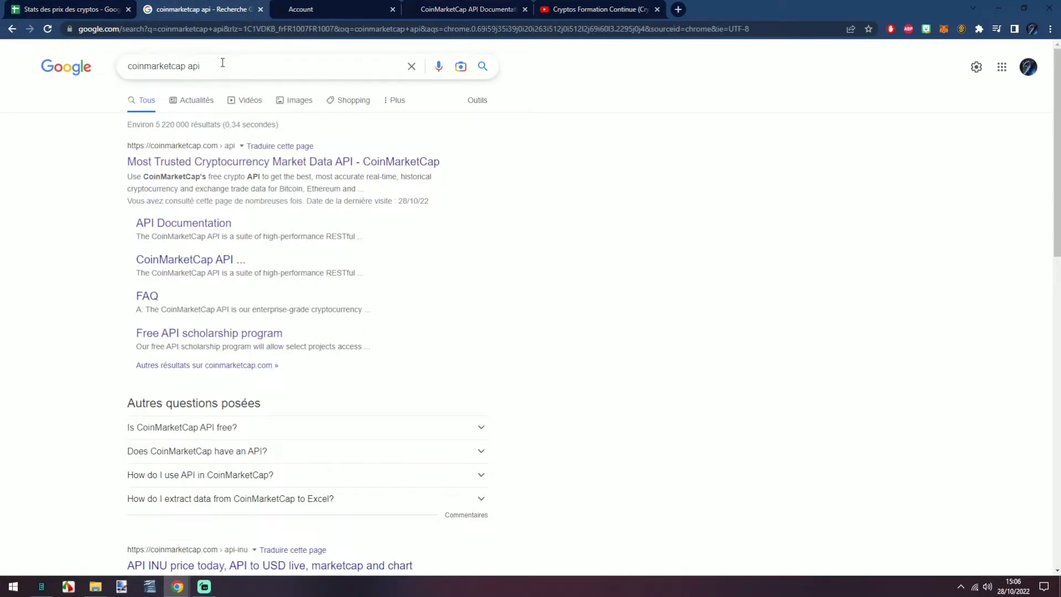
{"action": "left_click_drag", "start_coordinate": [221, 65], "coordinate": [103, 74]}
{"action": "left_click", "coordinate": [66, 348]}
{"action": "left_click_drag", "start_coordinate": [230, 72], "coordinate": [120, 82]}
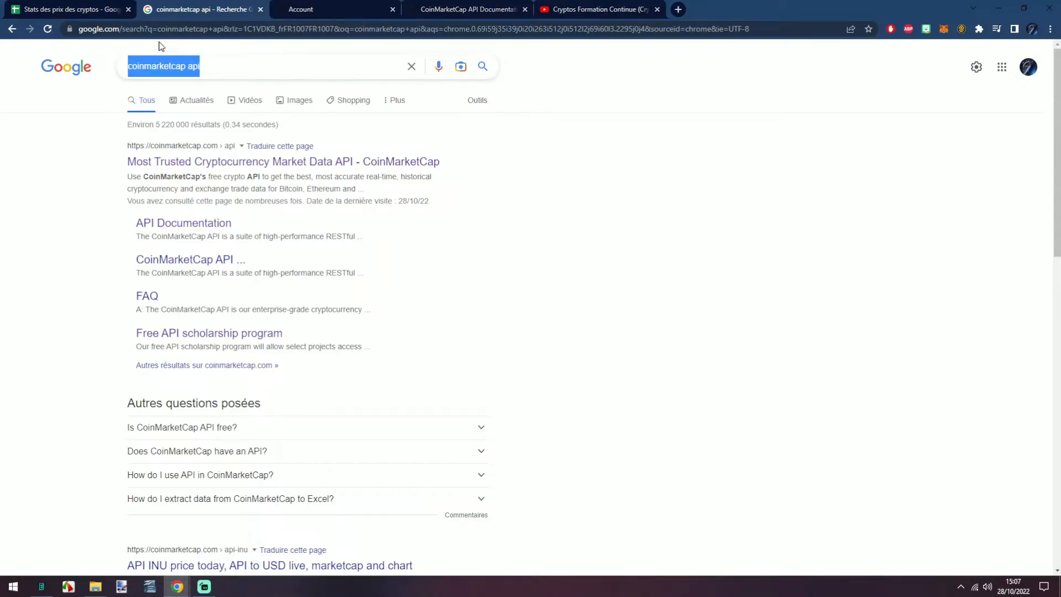
{"action": "left_click", "coordinate": [199, 169]}
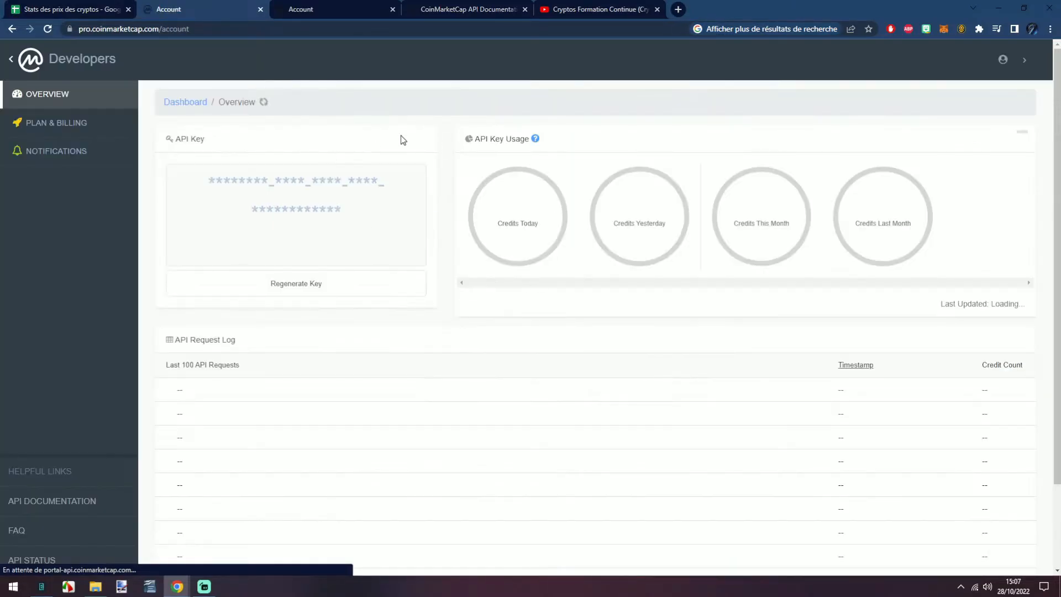
{"action": "left_click", "coordinate": [393, 11]}
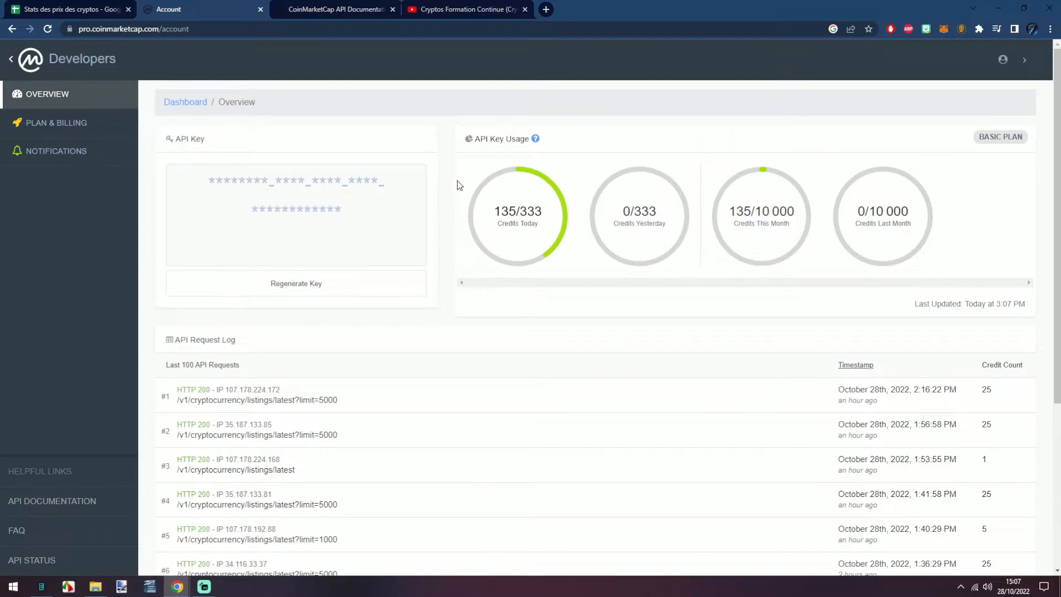
- Return to the spreadsheet, find the API Connector add-on in Google Workspace Marketplace and view its presentation page
{"action": "left_click", "coordinate": [61, 9]}
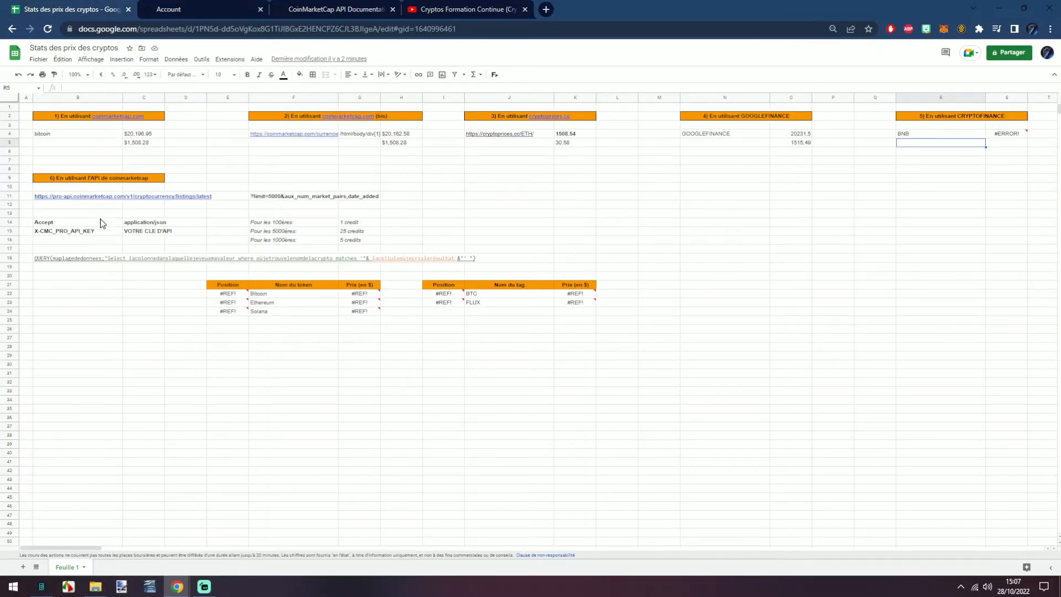
{"action": "left_click", "coordinate": [98, 205]}
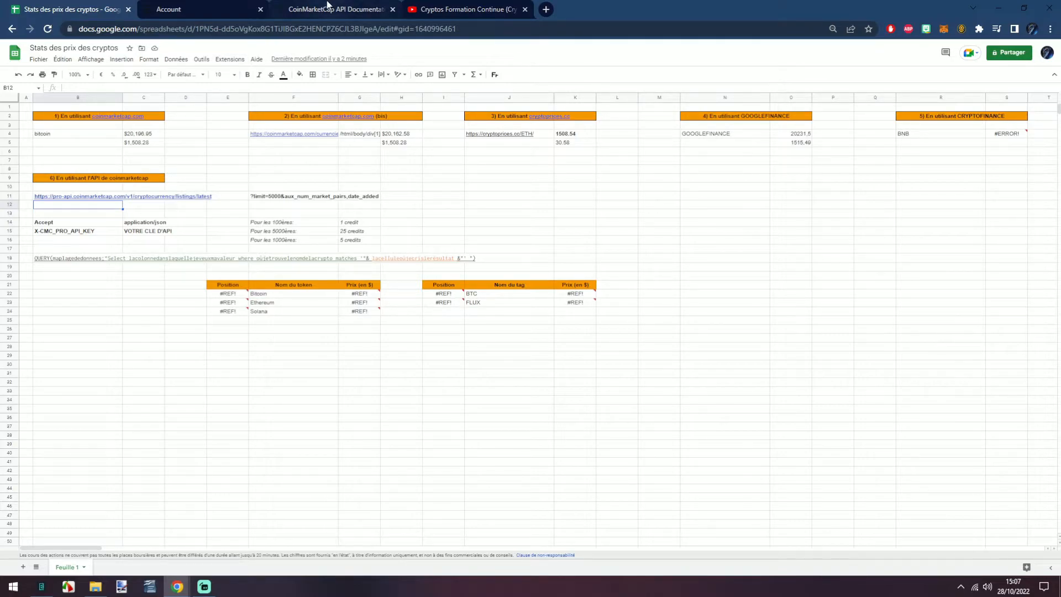
{"action": "left_click", "coordinate": [219, 61]}
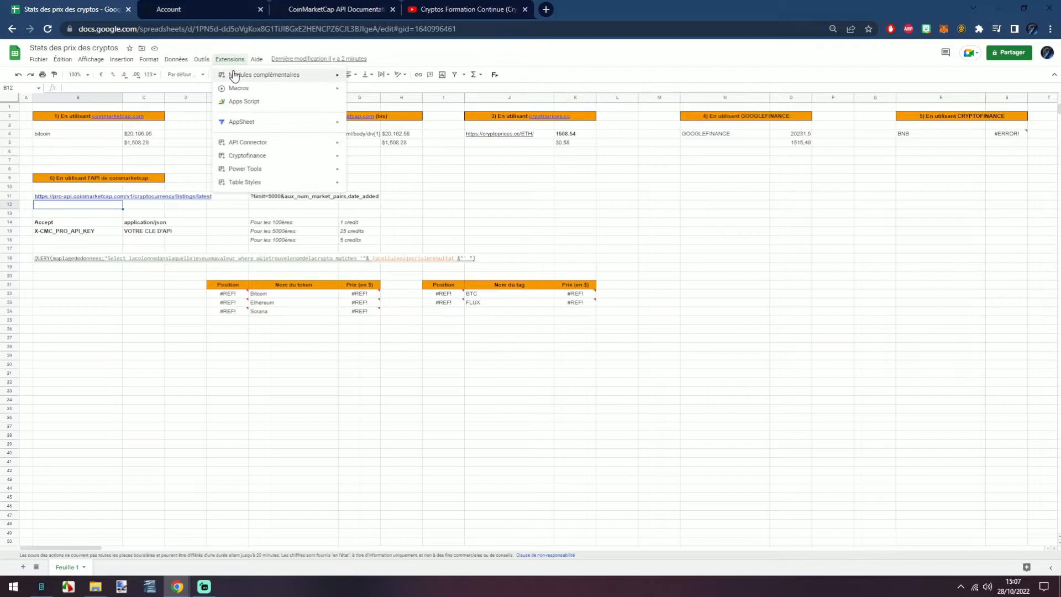
{"action": "mouse_move", "coordinate": [327, 76]}
{"action": "left_click", "coordinate": [375, 78]}
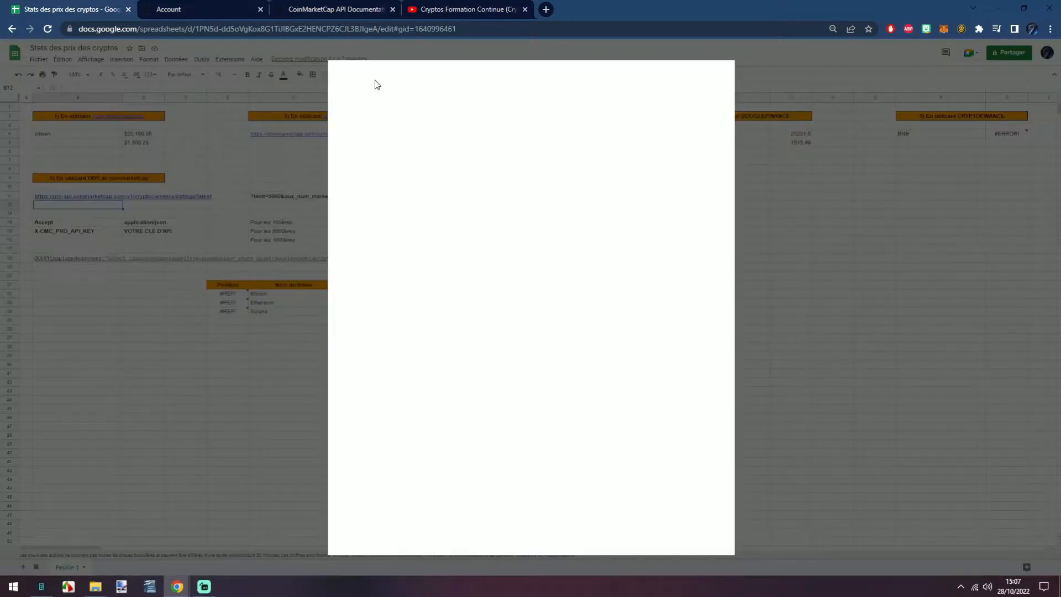
{"action": "left_click", "coordinate": [593, 75]}
{"action": "type", "text": "api conn"}
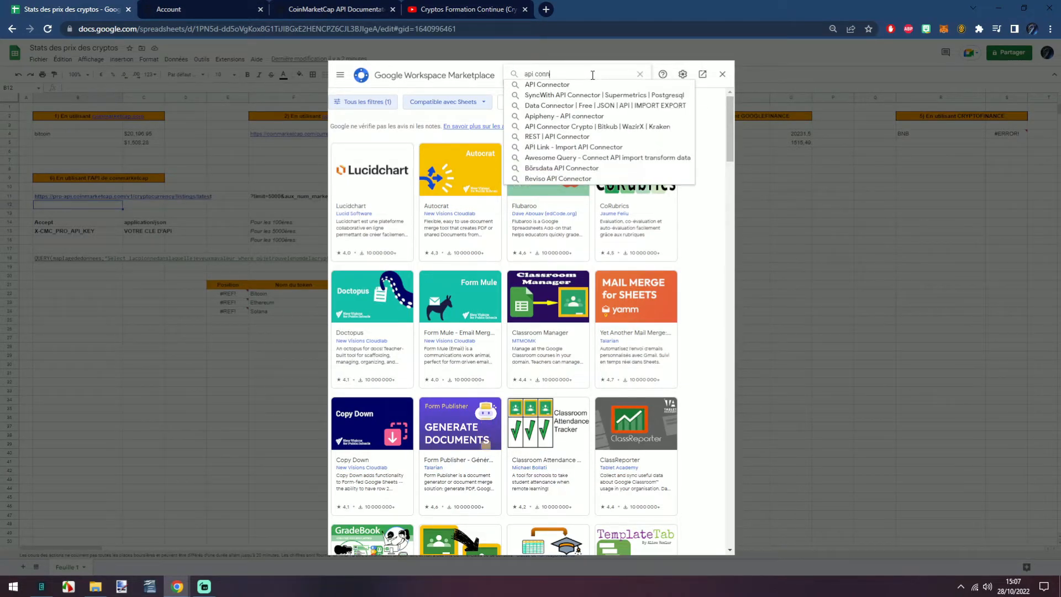
{"action": "left_click", "coordinate": [594, 86]}
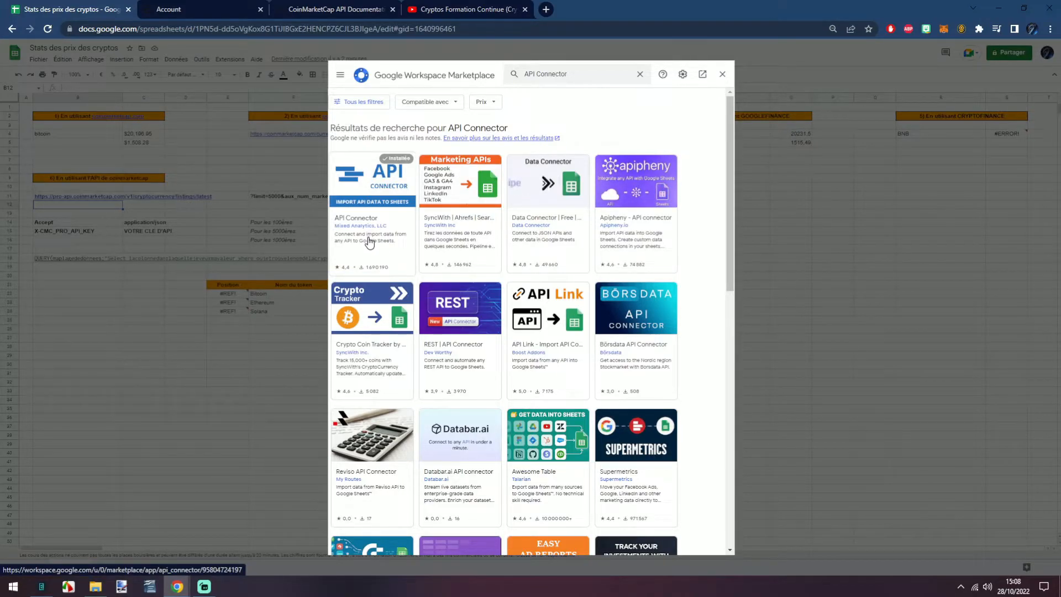
{"action": "left_click", "coordinate": [359, 238]}
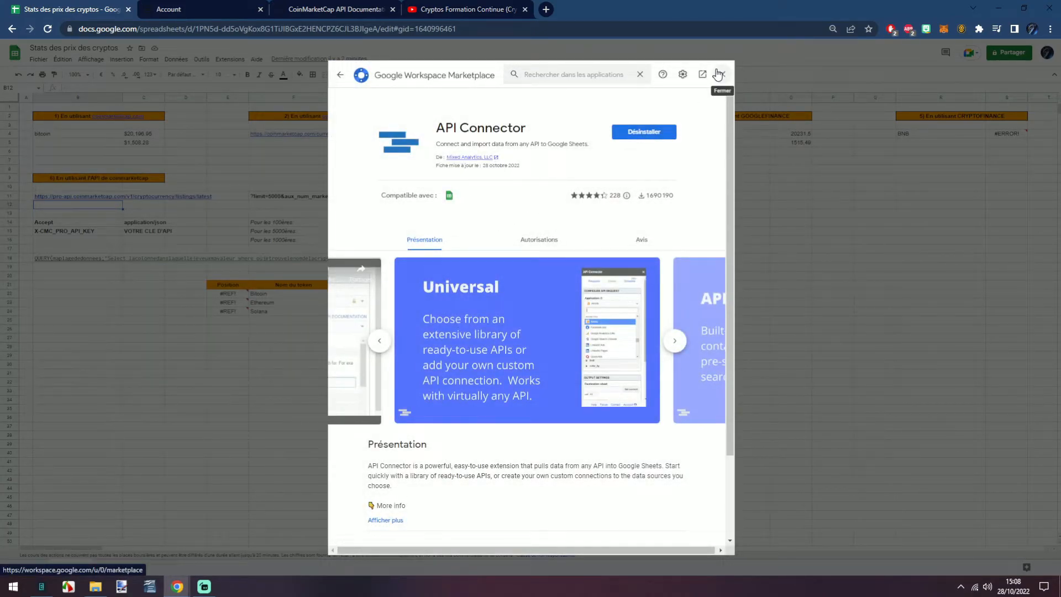
{"action": "left_click", "coordinate": [718, 75]}
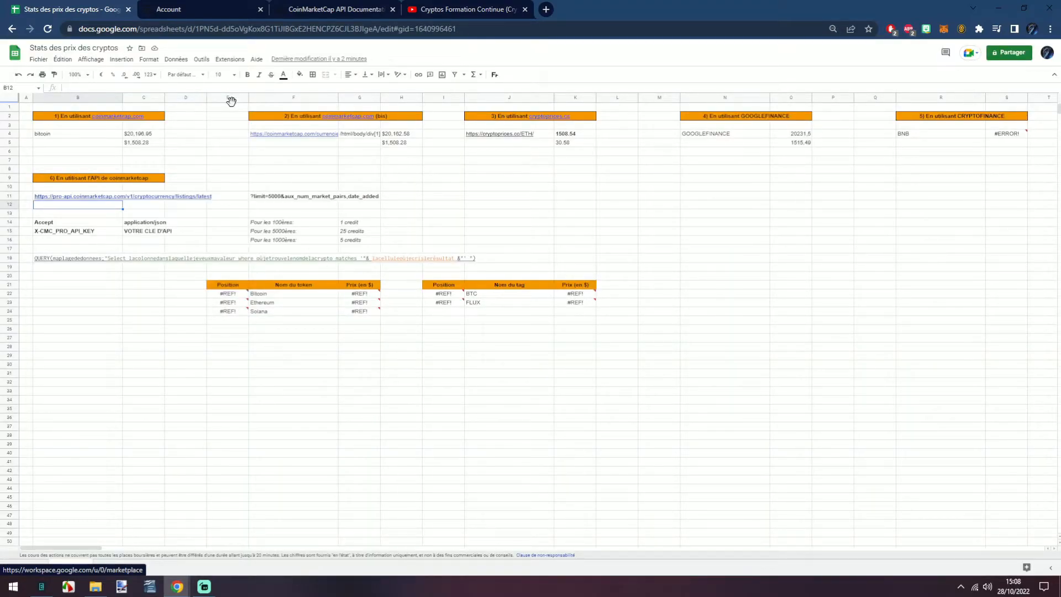
- Open the API Connector add-on and delete its saved Crypto prices request
{"action": "left_click", "coordinate": [236, 66]}
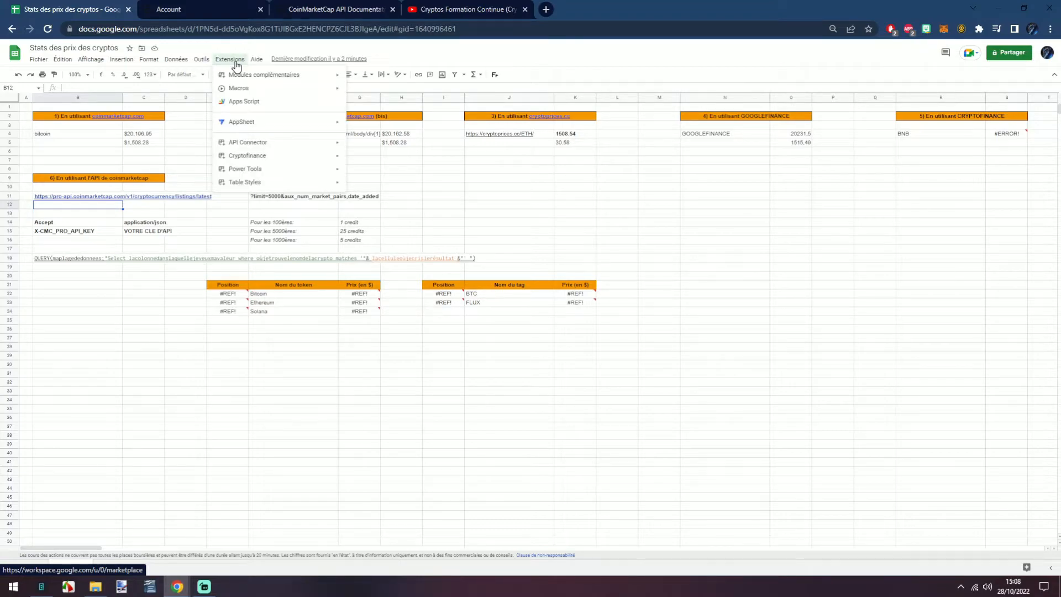
{"action": "mouse_move", "coordinate": [247, 142]}
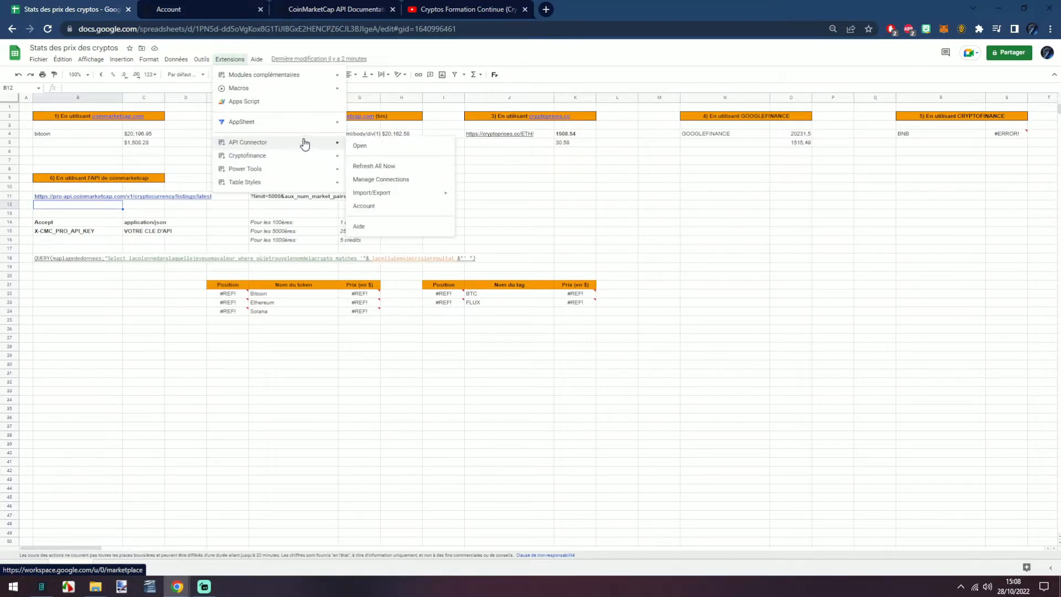
{"action": "left_click", "coordinate": [367, 146]}
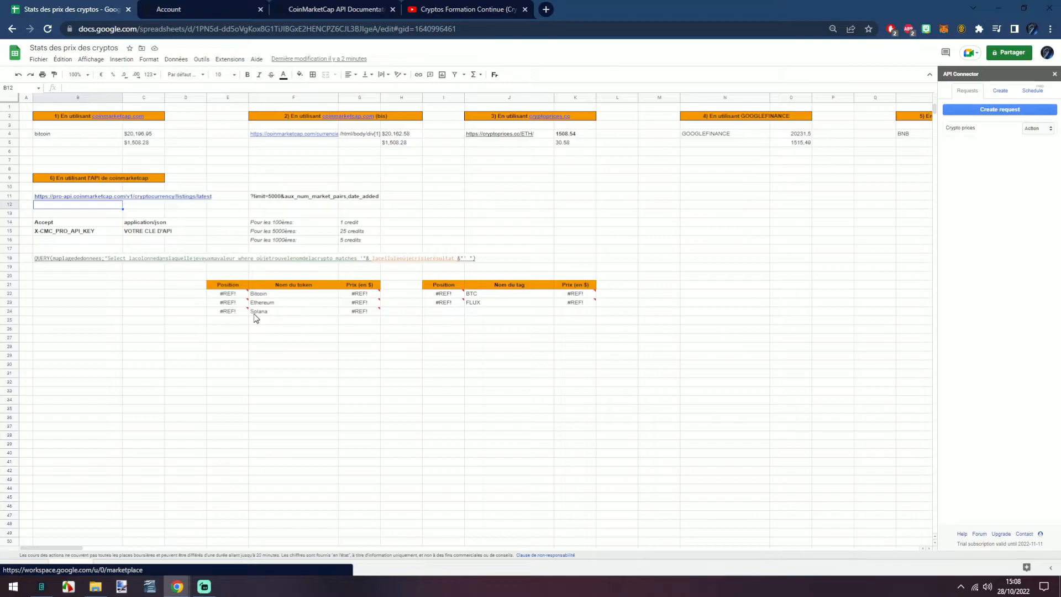
{"action": "left_click", "coordinate": [1037, 128]}
{"action": "left_click", "coordinate": [1042, 162]}
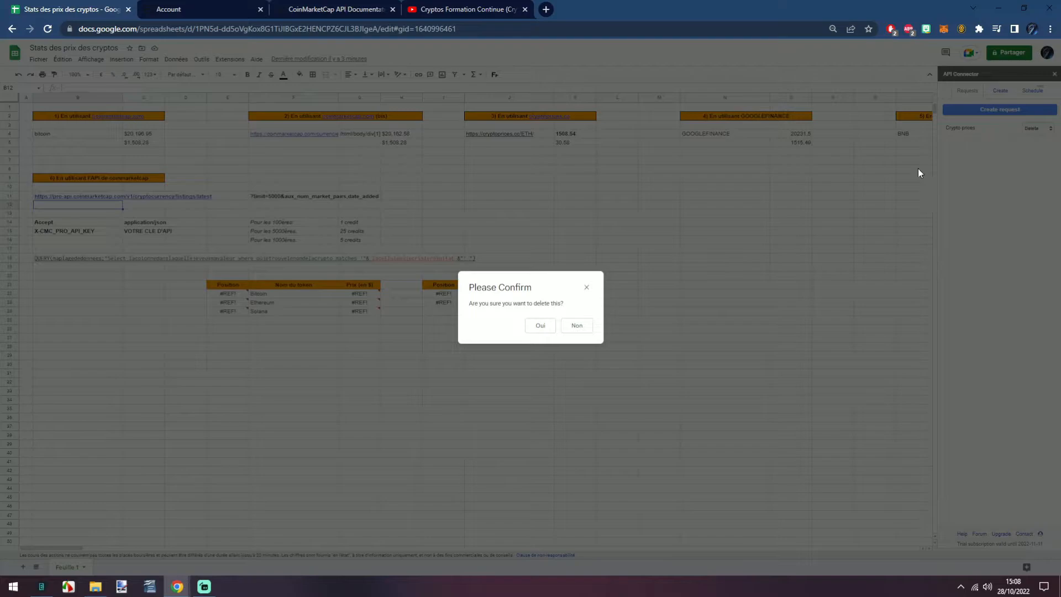
{"action": "left_click", "coordinate": [541, 325]}
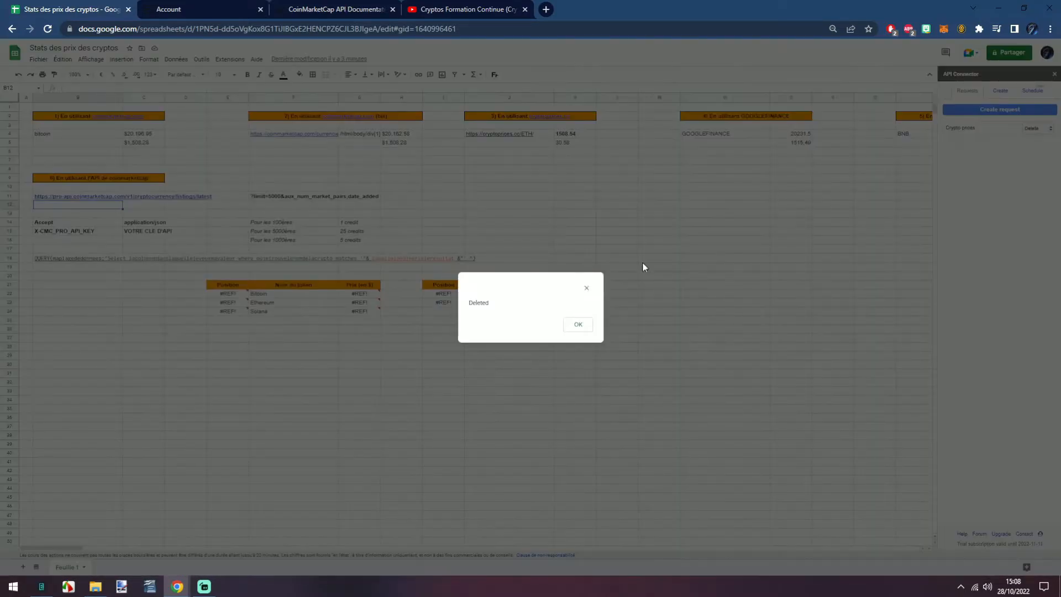
- Create a new API Connector request using the CoinMarketCap listings/latest address from cell B11 as its request URL
{"action": "left_click", "coordinate": [575, 327]}
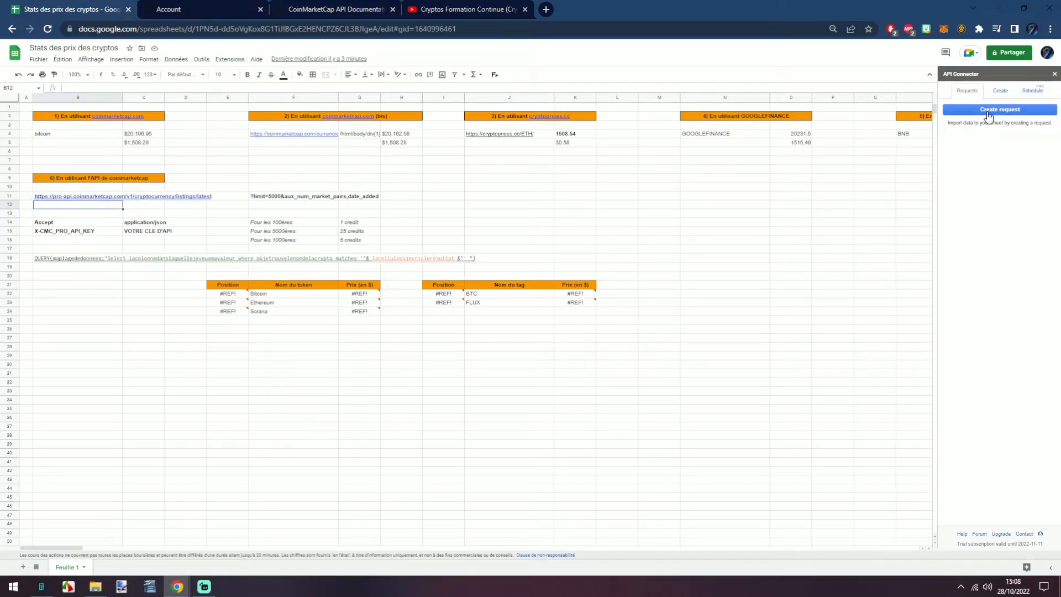
{"action": "left_click", "coordinate": [989, 111]}
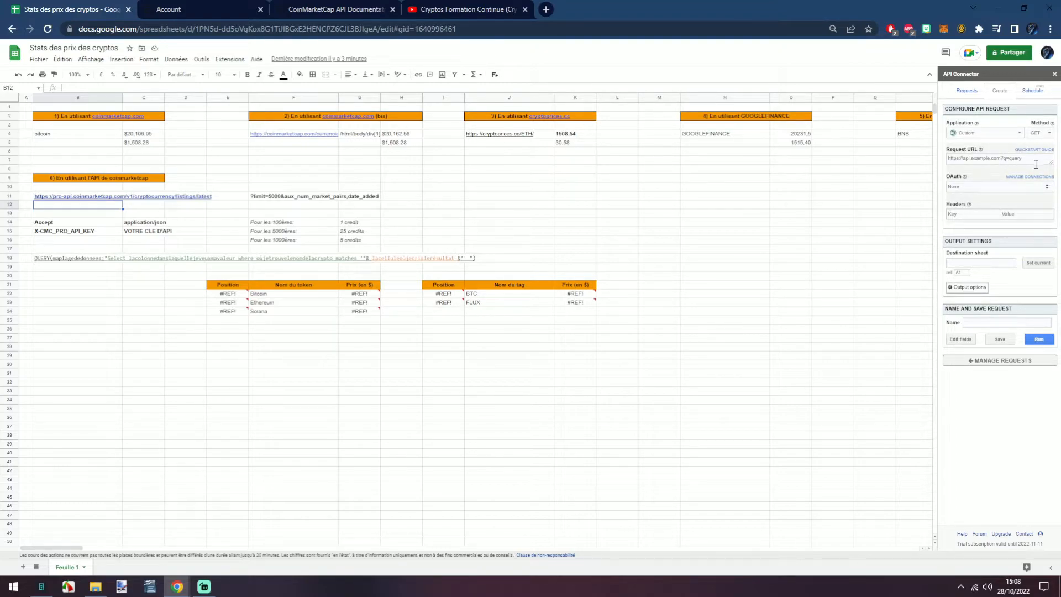
{"action": "left_click_drag", "start_coordinate": [1046, 164], "coordinate": [1046, 179]}
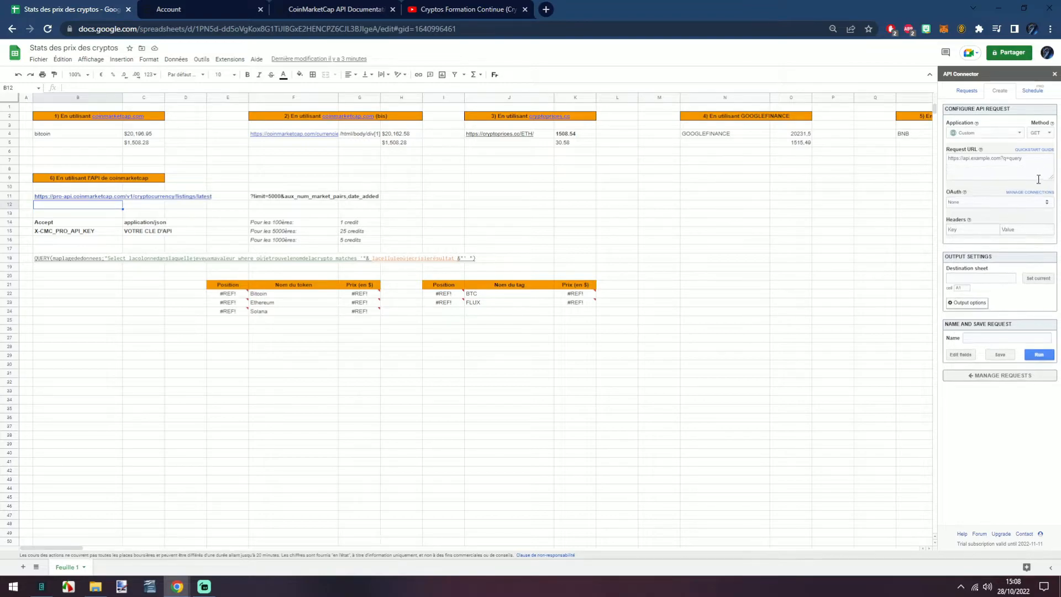
{"action": "key", "text": "Up"}
{"action": "key", "text": "ctrl+c"}
{"action": "left_click", "coordinate": [1017, 167]}
{"action": "key", "text": "ctrl+v"}
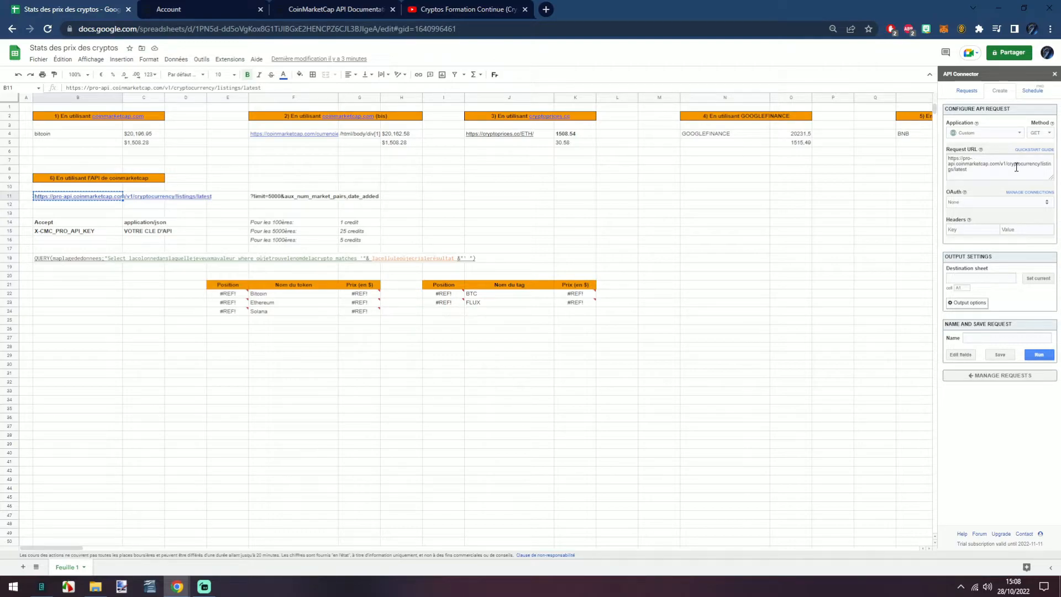
- Look up the cryptocurrency endpoints in the CoinMarketCap API documentation and compare /v1/cryptocurrency/listings/latest with the request URL in the spreadsheet
{"action": "left_click", "coordinate": [310, 6]}
{"action": "left_click", "coordinate": [182, 9]}
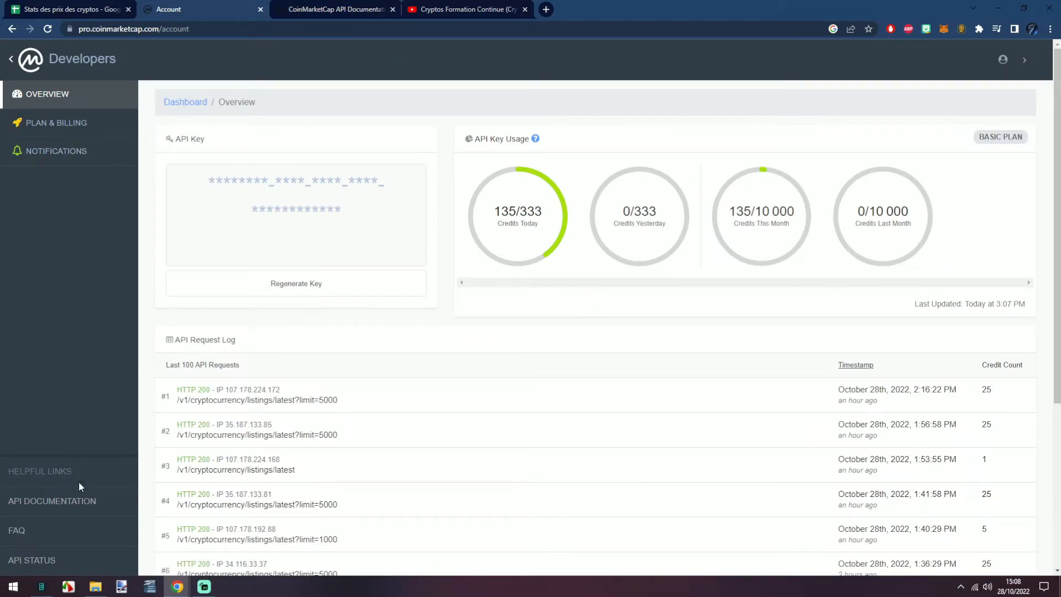
{"action": "left_click", "coordinate": [312, 7]}
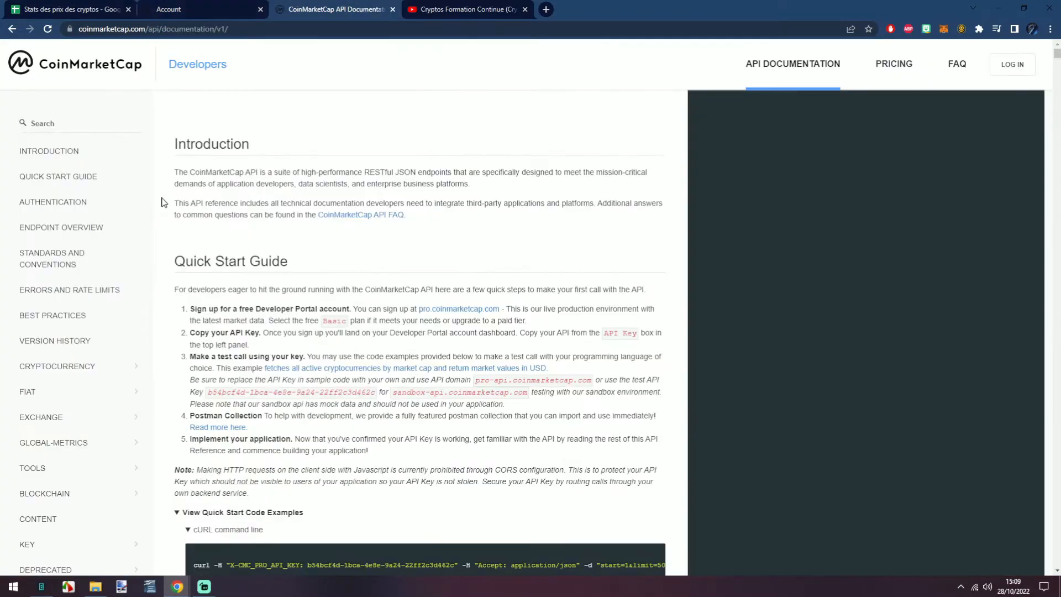
{"action": "scroll", "coordinate": [260, 257], "scroll_direction": "down", "scroll_amount": 15}
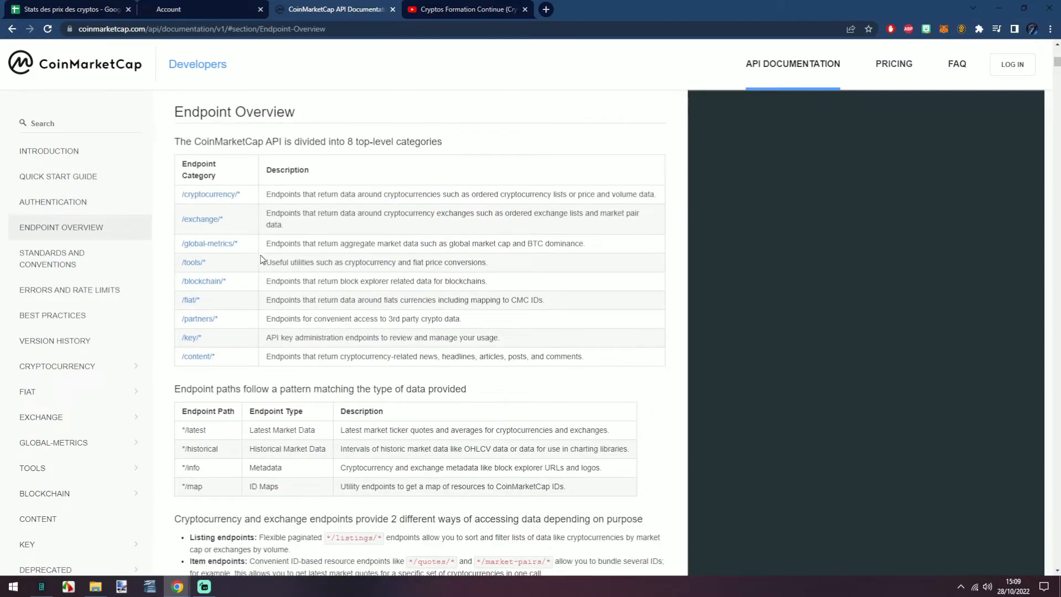
{"action": "left_click", "coordinate": [211, 197]}
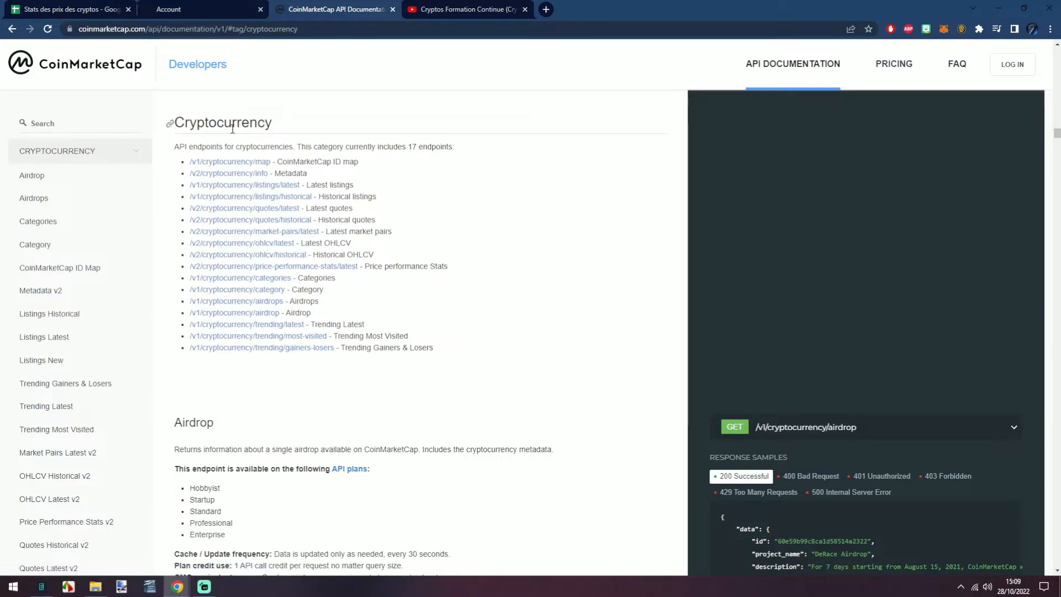
{"action": "triple_click", "coordinate": [319, 184]}
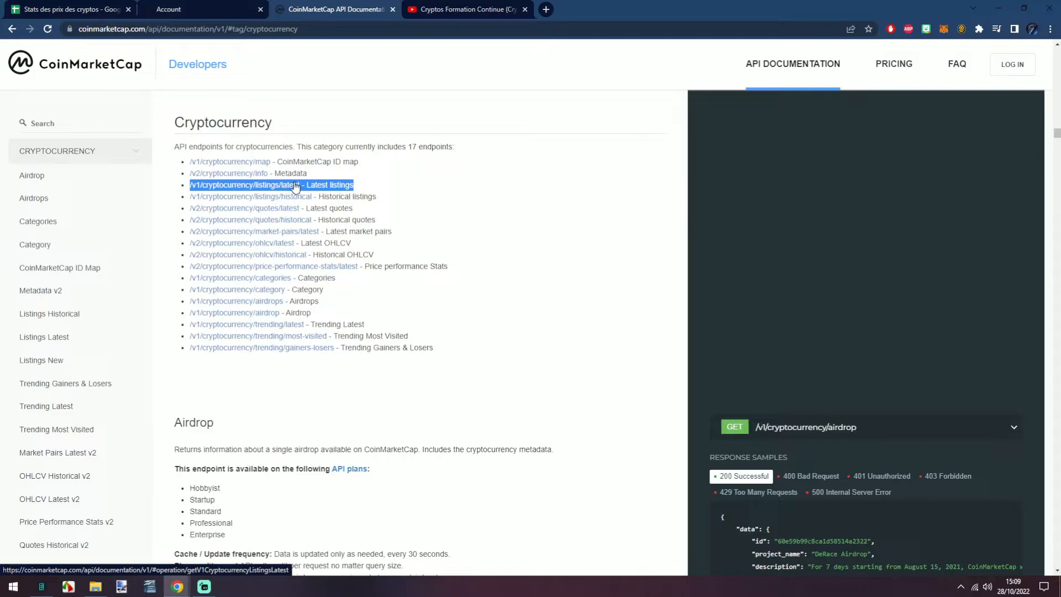
{"action": "left_click", "coordinate": [108, 5]}
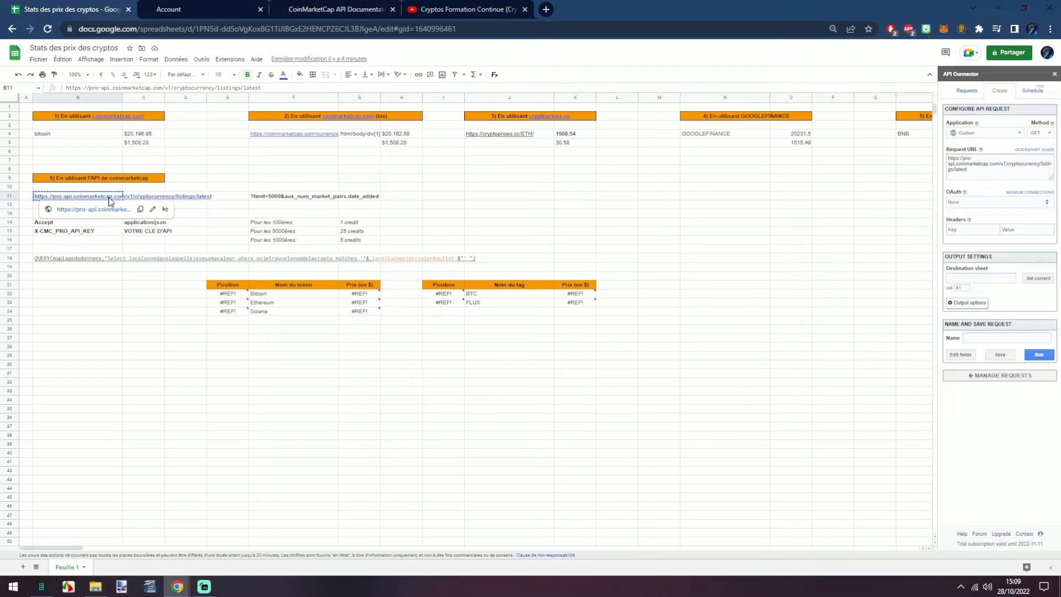
{"action": "left_click", "coordinate": [371, 6]}
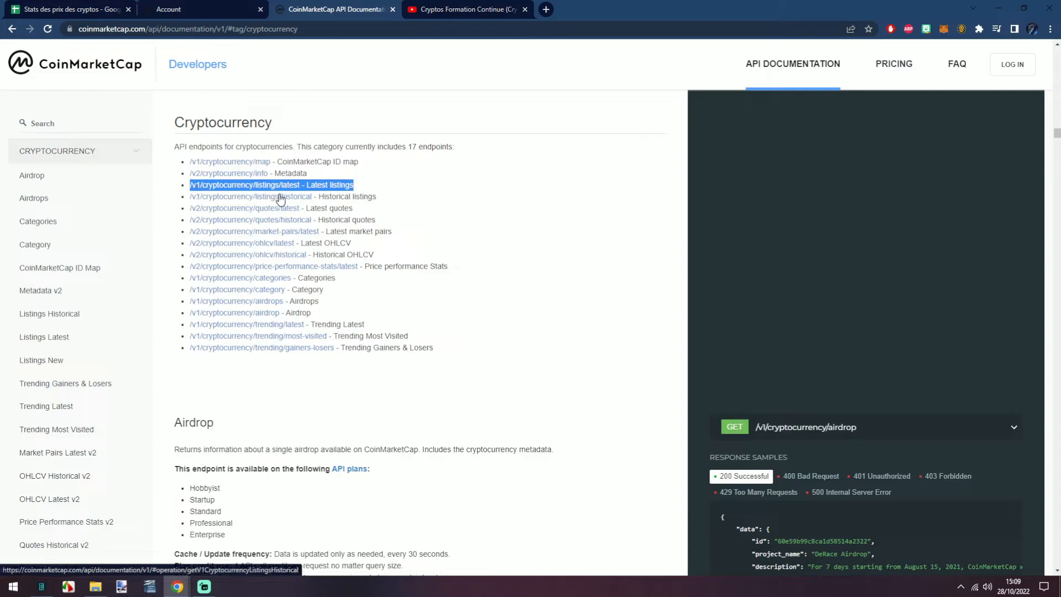
{"action": "left_click", "coordinate": [100, 5]}
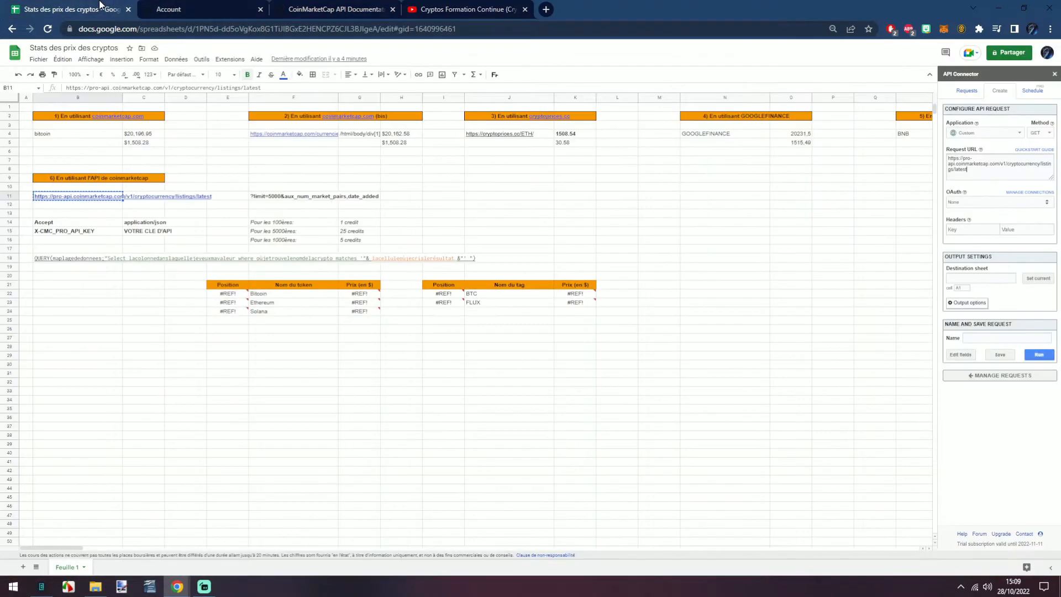
{"action": "left_click", "coordinate": [293, 7]}
- Open the Listings Latest endpoint documentation and examine its sort fields, such as market cap, name, max supply and trading volumes
{"action": "left_click", "coordinate": [262, 189]}
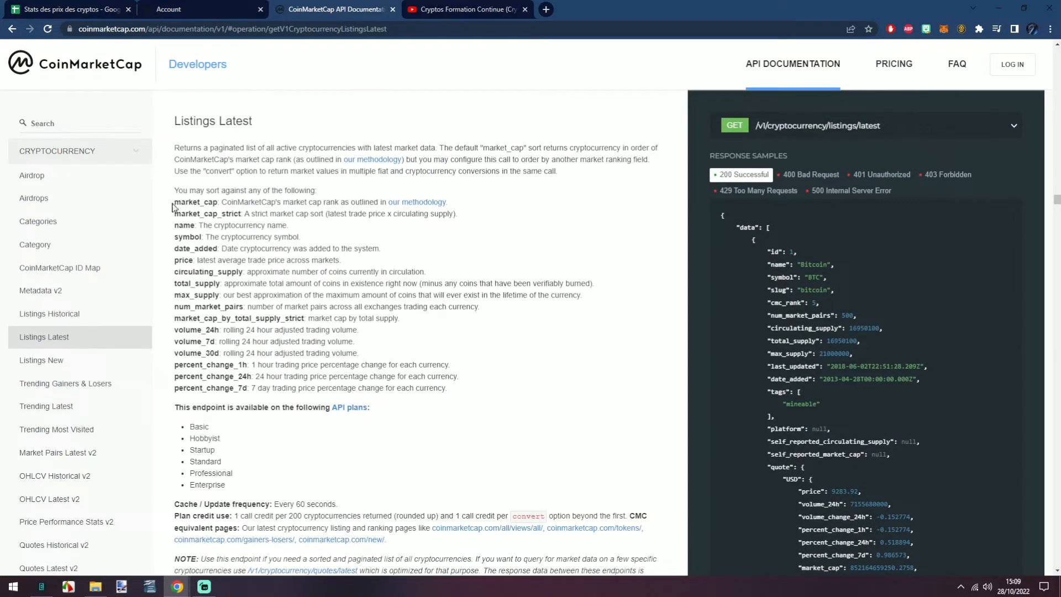
{"action": "left_click_drag", "start_coordinate": [172, 204], "coordinate": [221, 204]}
{"action": "scroll", "coordinate": [221, 212], "scroll_direction": "up", "scroll_amount": 1}
{"action": "double_click", "coordinate": [189, 291]}
{"action": "double_click", "coordinate": [188, 282]}
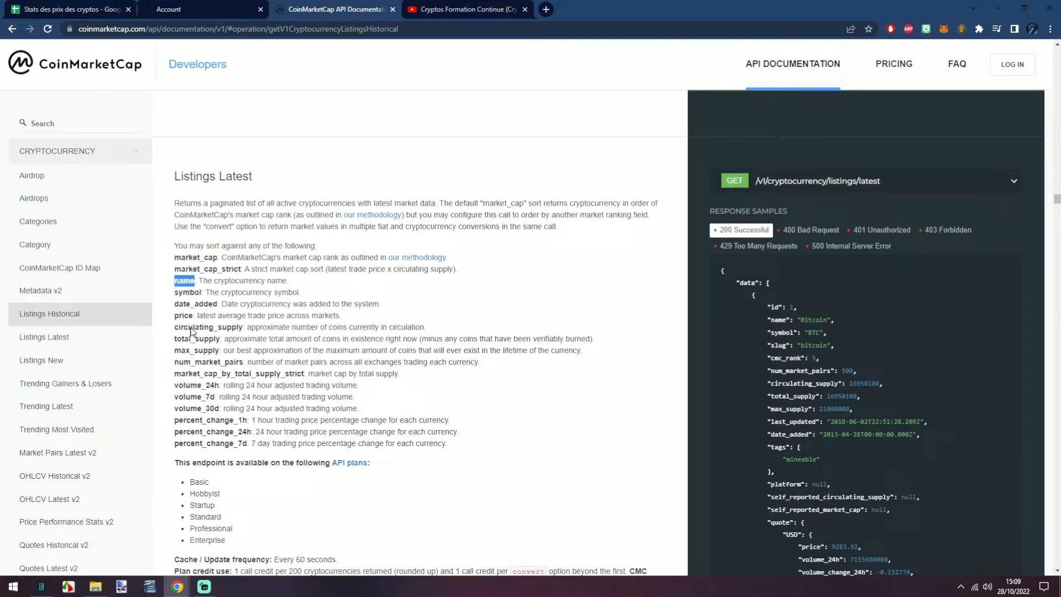
{"action": "double_click", "coordinate": [203, 355]}
{"action": "left_click", "coordinate": [197, 374]}
{"action": "left_click_drag", "start_coordinate": [186, 390], "coordinate": [216, 408]}
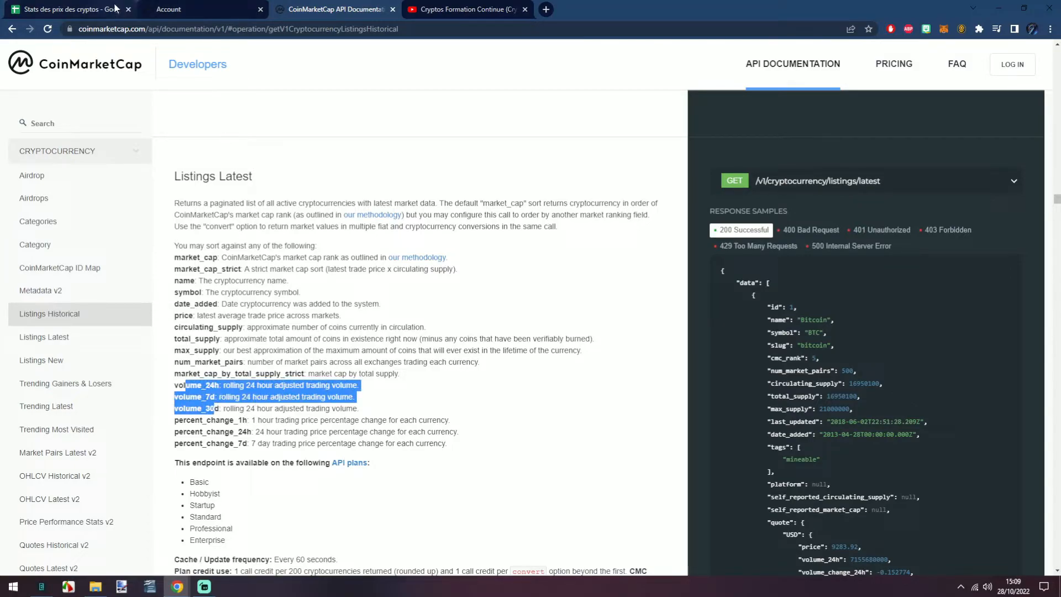
{"action": "left_click", "coordinate": [202, 225]}
- Back in the spreadsheet, add the request header Accept with the value application/json, copied from cells B14 and C14
{"action": "left_click", "coordinate": [95, 7]}
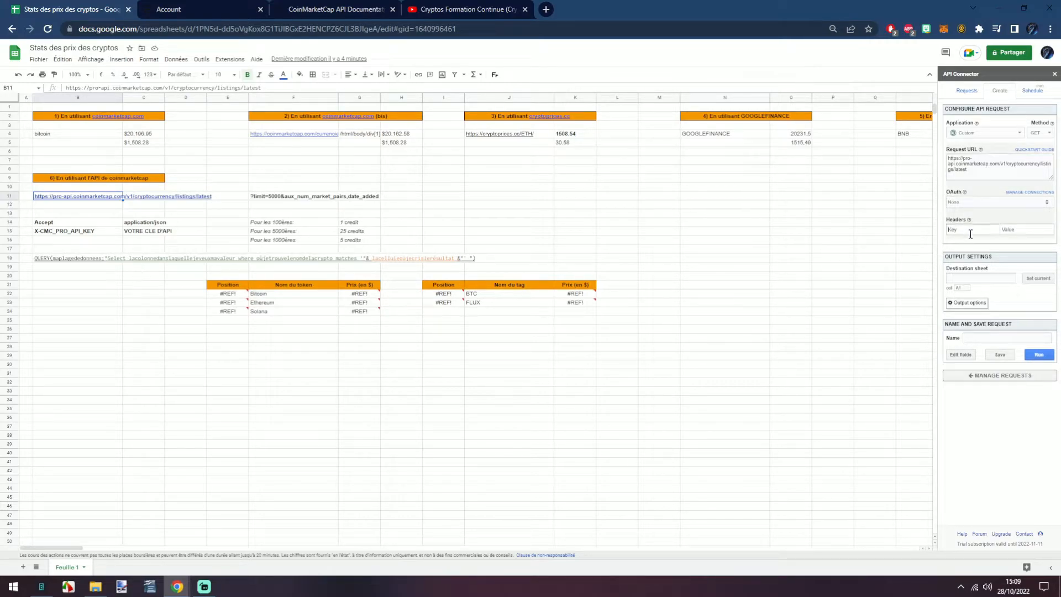
{"action": "left_click", "coordinate": [103, 224]}
{"action": "key", "text": "ctrl+c"}
{"action": "left_click", "coordinate": [985, 230]}
{"action": "key", "text": "ctrl+v"}
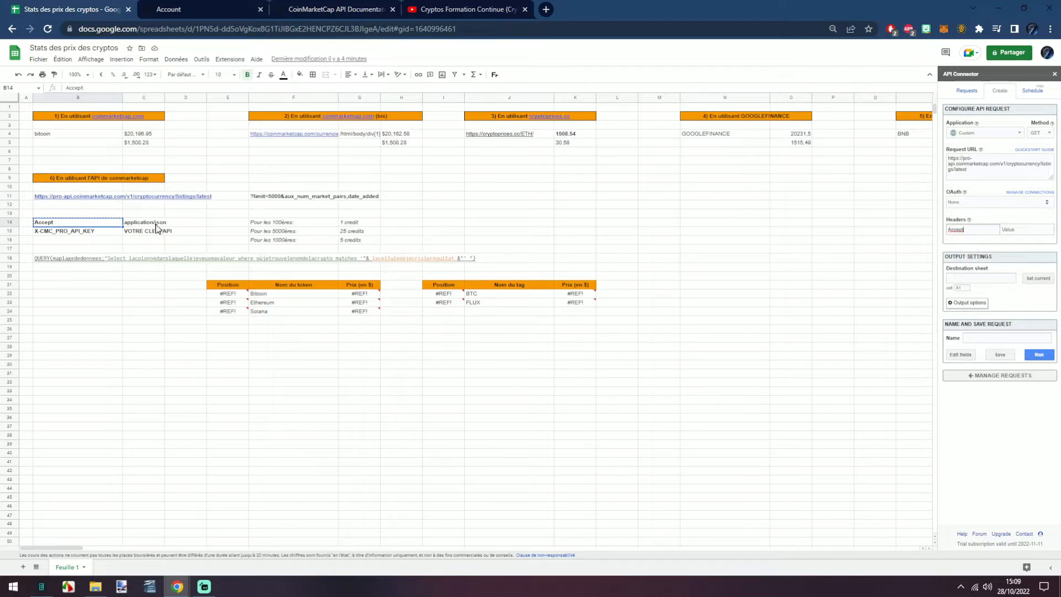
{"action": "left_click", "coordinate": [157, 227]}
{"action": "key", "text": "ctrl+c"}
{"action": "left_click", "coordinate": [1018, 228]}
{"action": "key", "text": "ctrl+v"}
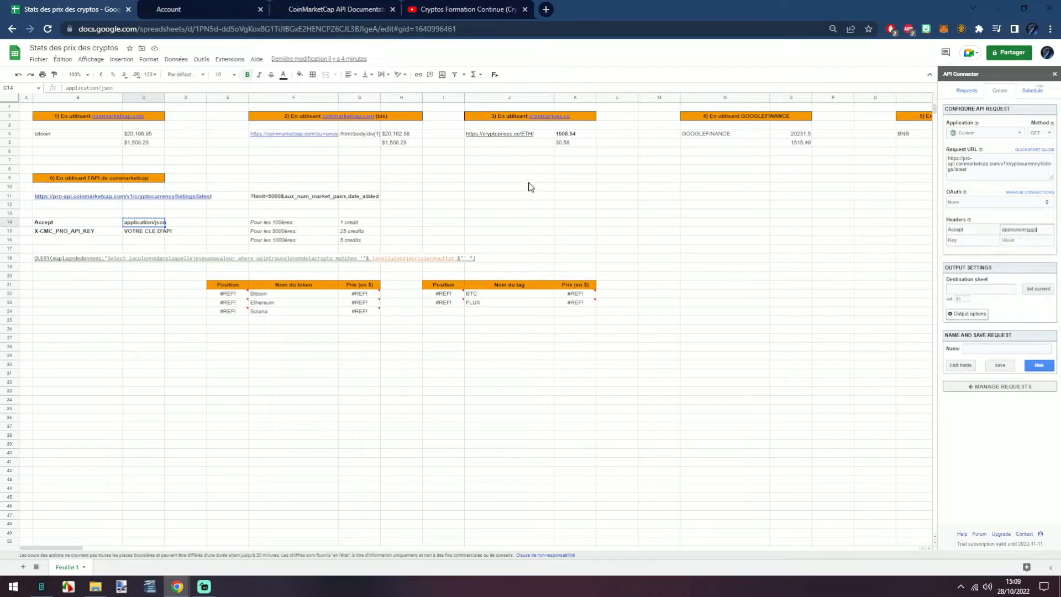
- Add a second request header with the key X-CMC_PRO_API_KEY copied from cell B15
{"action": "left_click", "coordinate": [64, 232]}
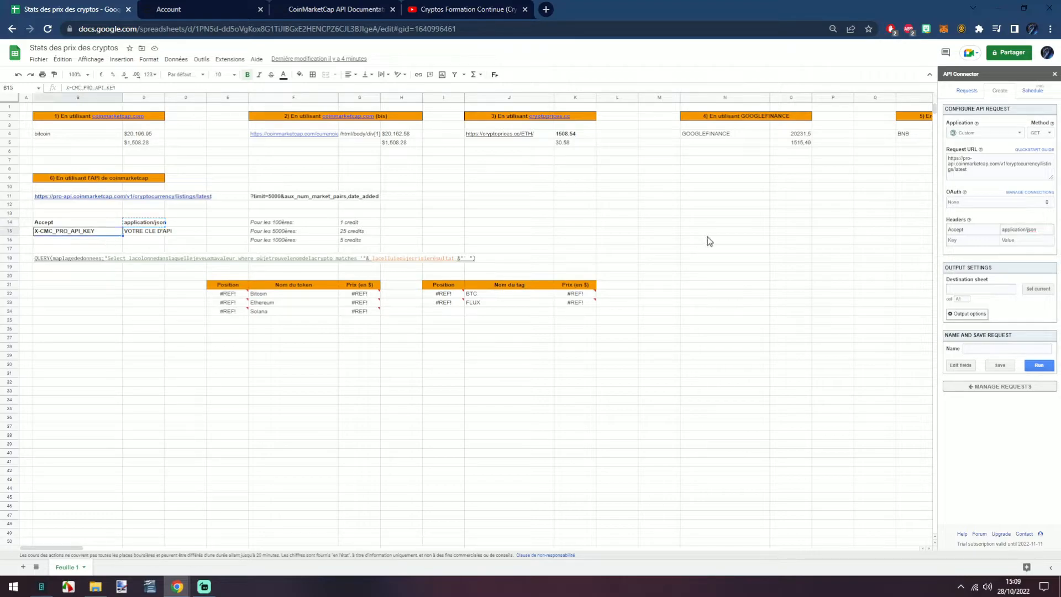
{"action": "key", "text": "ctrl+c"}
{"action": "left_click", "coordinate": [967, 241]}
{"action": "key", "text": "ctrl+v"}
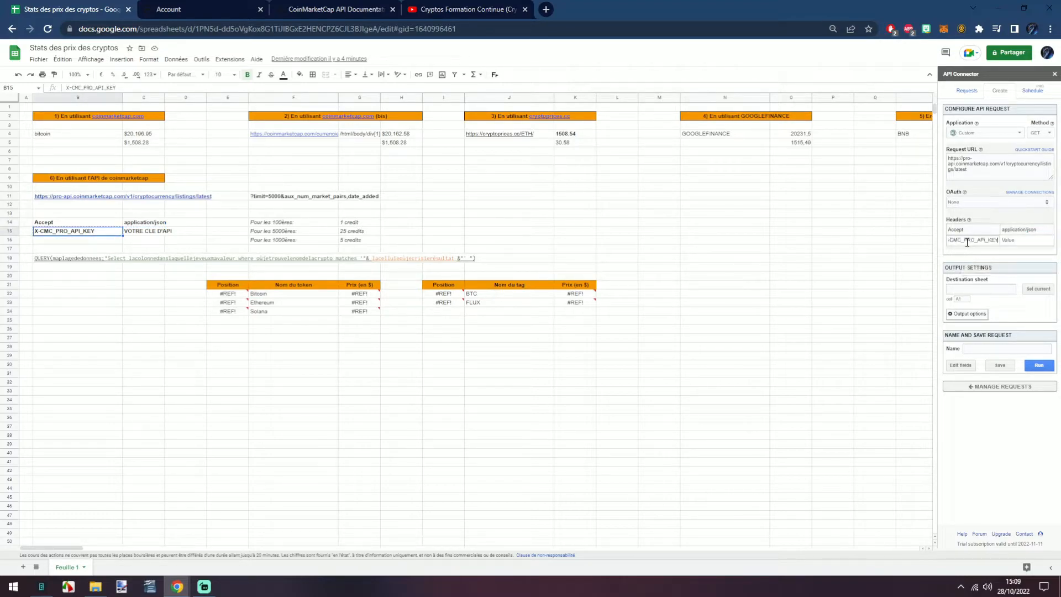
{"action": "left_click", "coordinate": [1013, 238]}
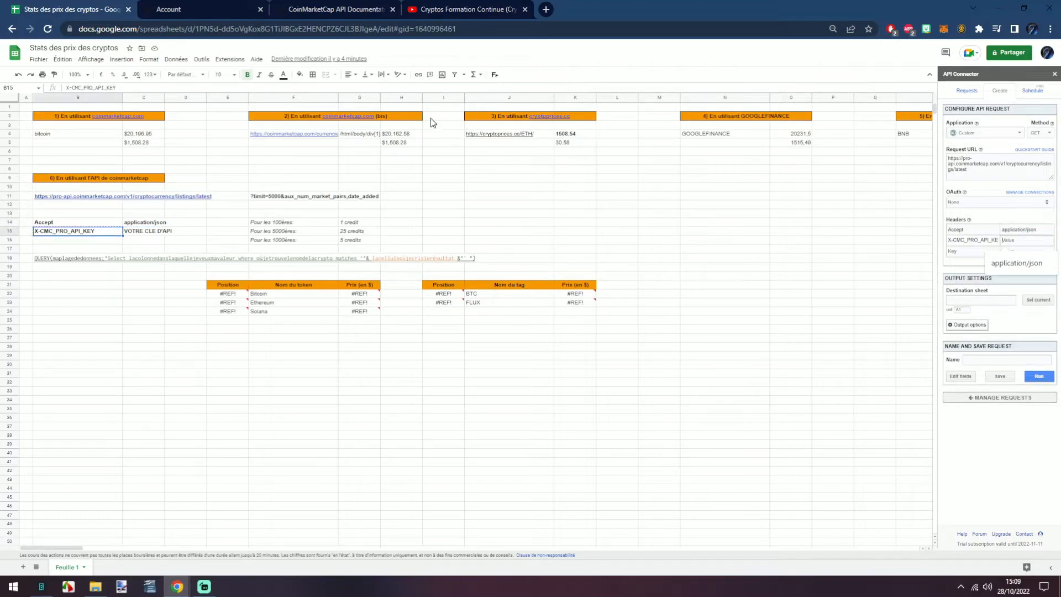
- Copy the API key from the CoinMarketCap account overview and paste it as the value of the X-CMC_PRO_API_KEY header
{"action": "left_click", "coordinate": [252, 14]}
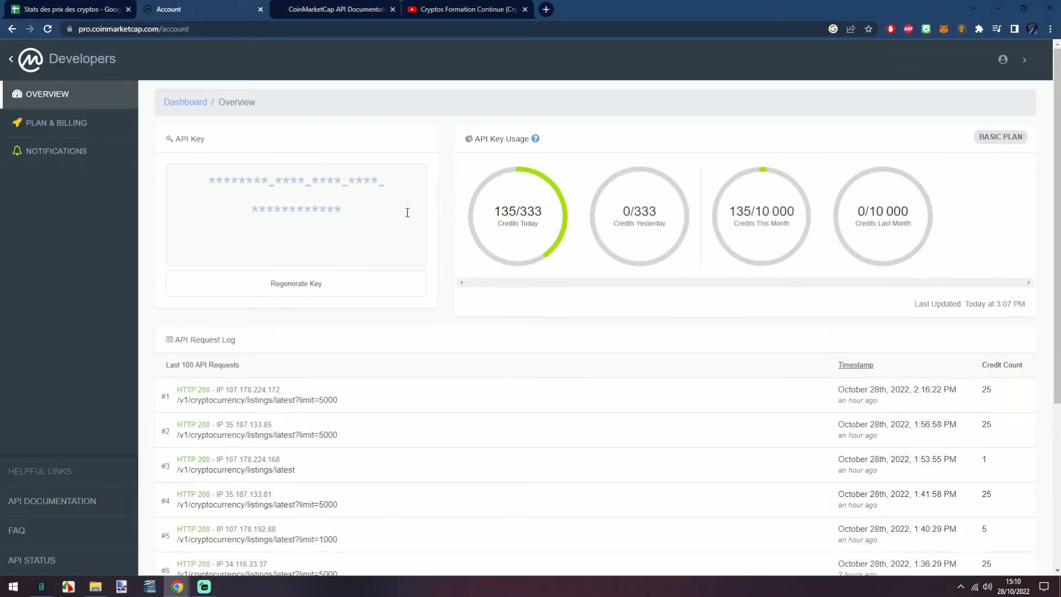
{"action": "mouse_move", "coordinate": [271, 228]}
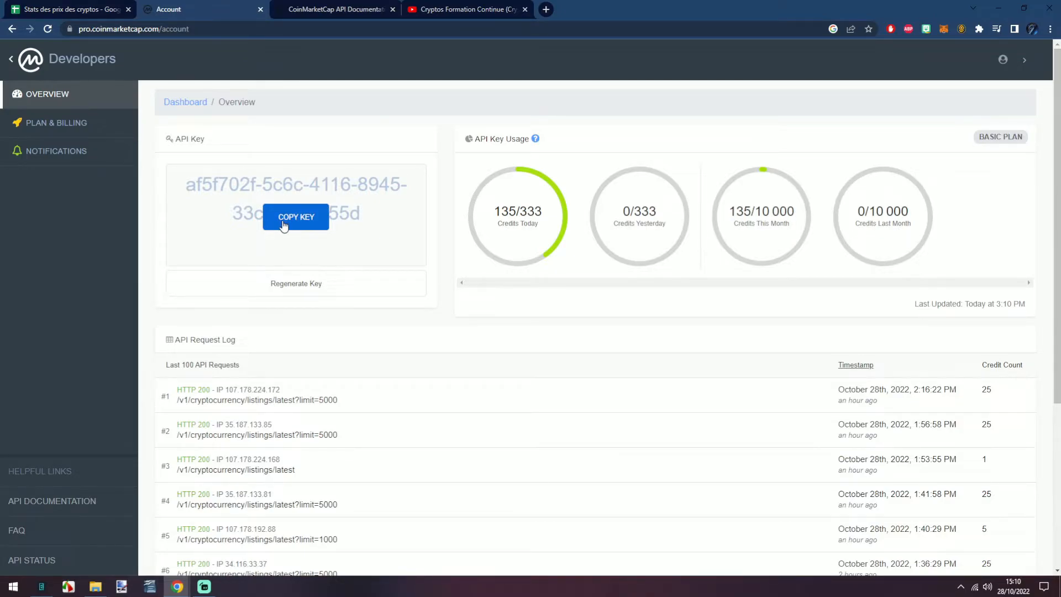
{"action": "left_click", "coordinate": [284, 220]}
{"action": "key", "text": "ctrl+shift+Tab"}
{"action": "left_click", "coordinate": [1007, 239]}
{"action": "key", "text": "ctrl+v"}
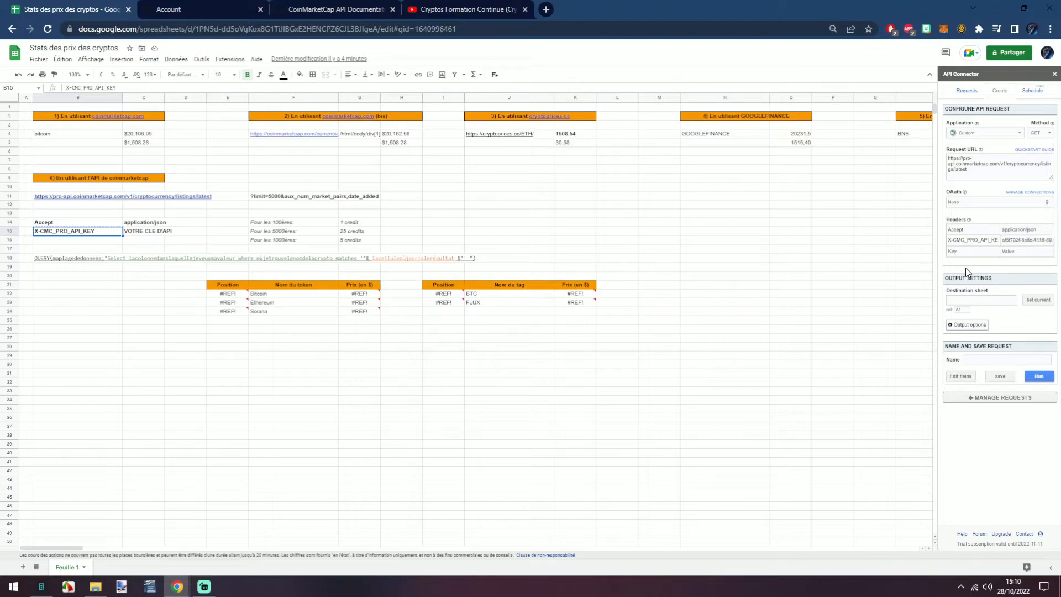
- Add a new sheet to the spreadsheet and set it as the request's destination, starting at cell A1
{"action": "left_click", "coordinate": [978, 299]}
{"action": "left_click", "coordinate": [23, 568]}
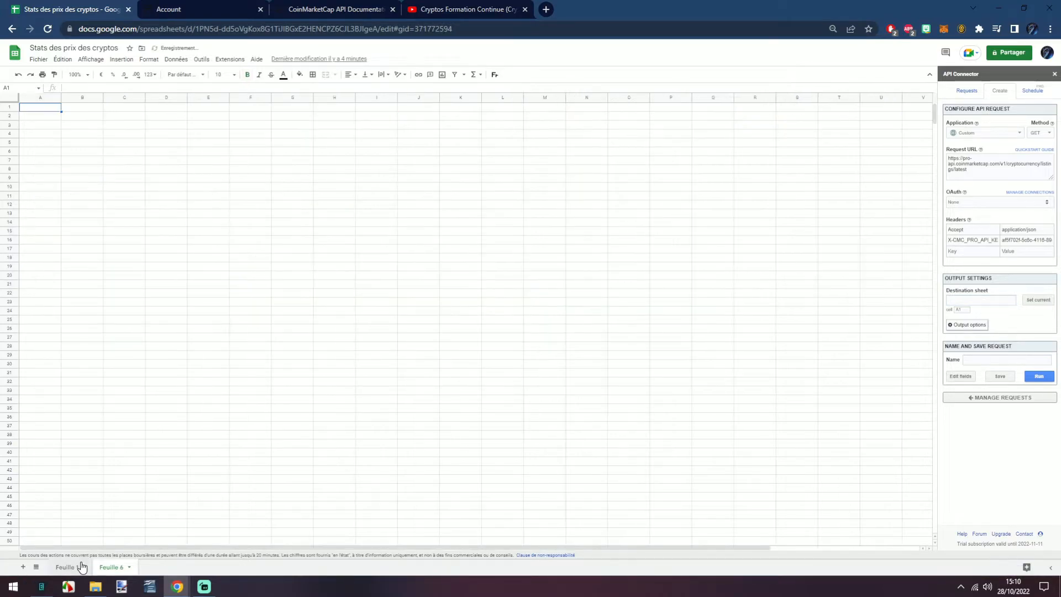
{"action": "left_click", "coordinate": [1002, 299]}
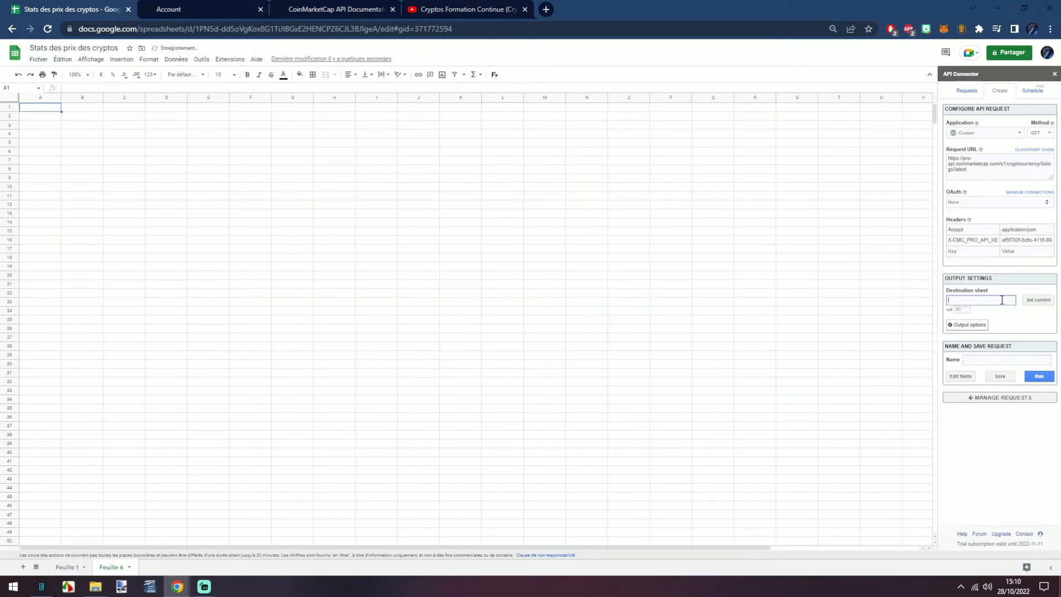
{"action": "left_click", "coordinate": [1038, 301]}
{"action": "left_click", "coordinate": [963, 309]}
{"action": "left_click", "coordinate": [38, 110]}
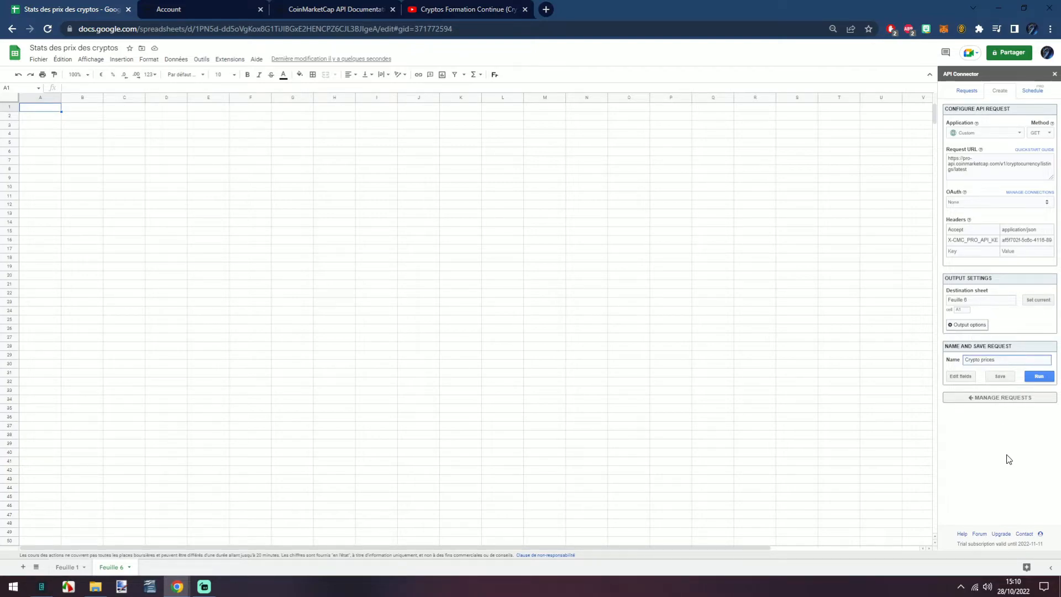
- Name the API request "Crypto prices", save it and run it
{"action": "left_click", "coordinate": [1008, 456]}
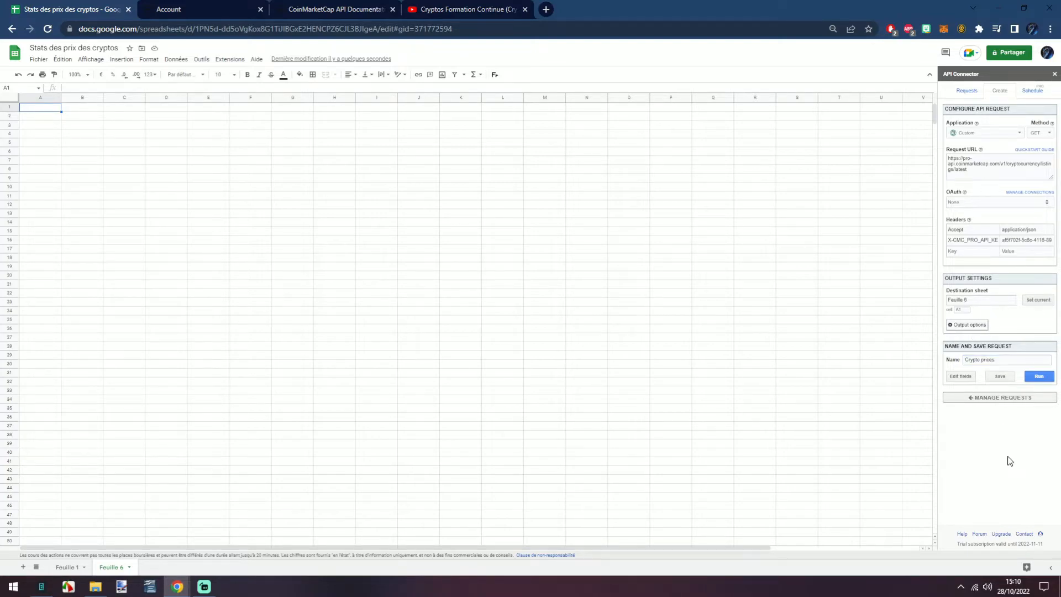
{"action": "left_click", "coordinate": [1003, 378]}
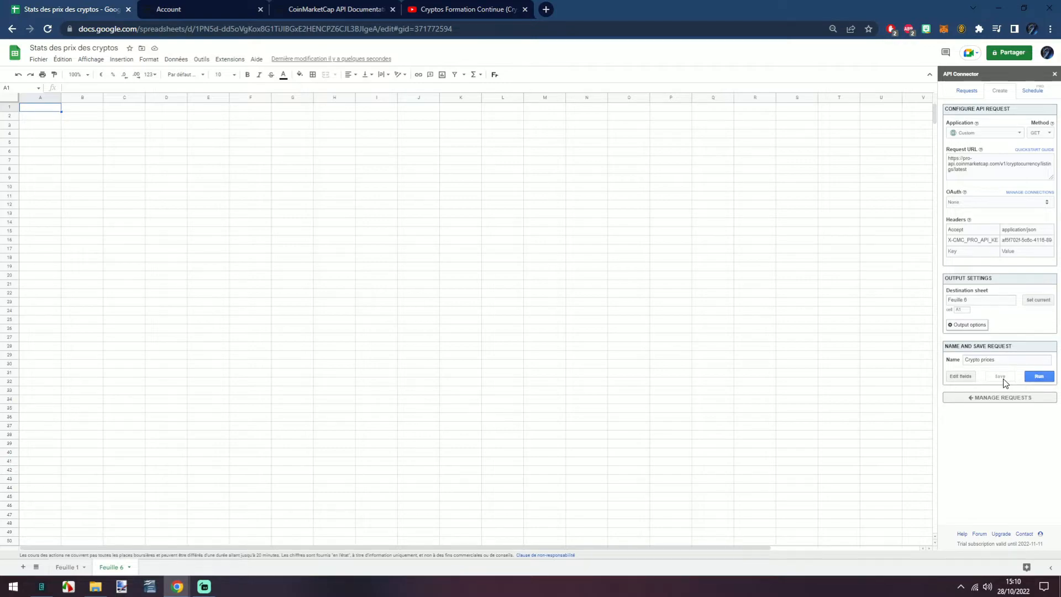
{"action": "left_click", "coordinate": [1032, 379]}
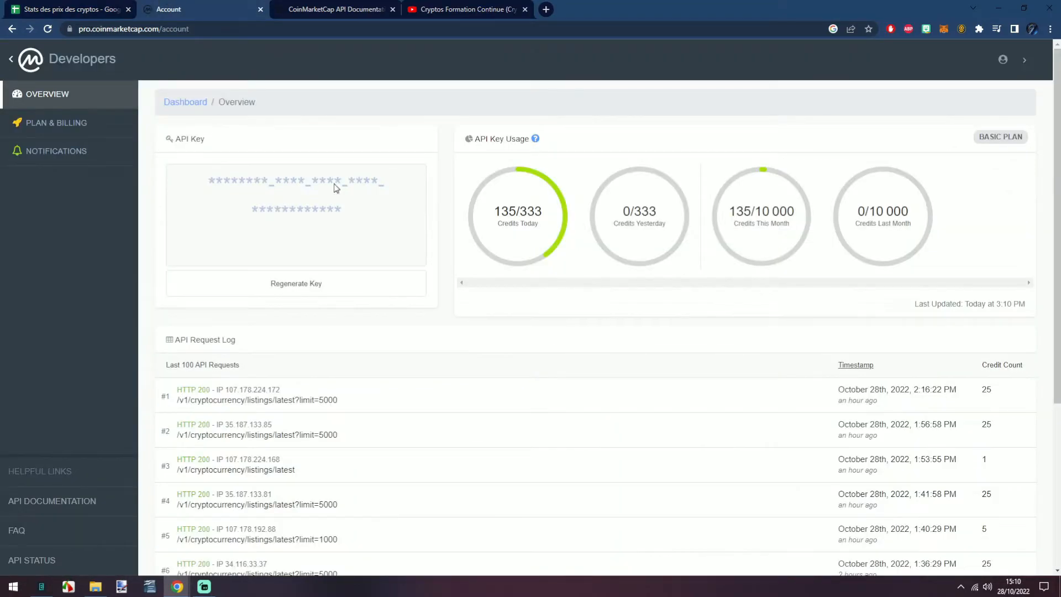
- Refresh the CoinMarketCap account overview and examine the daily API credit usage and current plan, dismissing the sponsorship banner
{"action": "left_click", "coordinate": [165, 9]}
{"action": "left_click_drag", "start_coordinate": [495, 214], "coordinate": [543, 209]}
{"action": "left_click", "coordinate": [543, 214]}
{"action": "key", "text": "F5"}
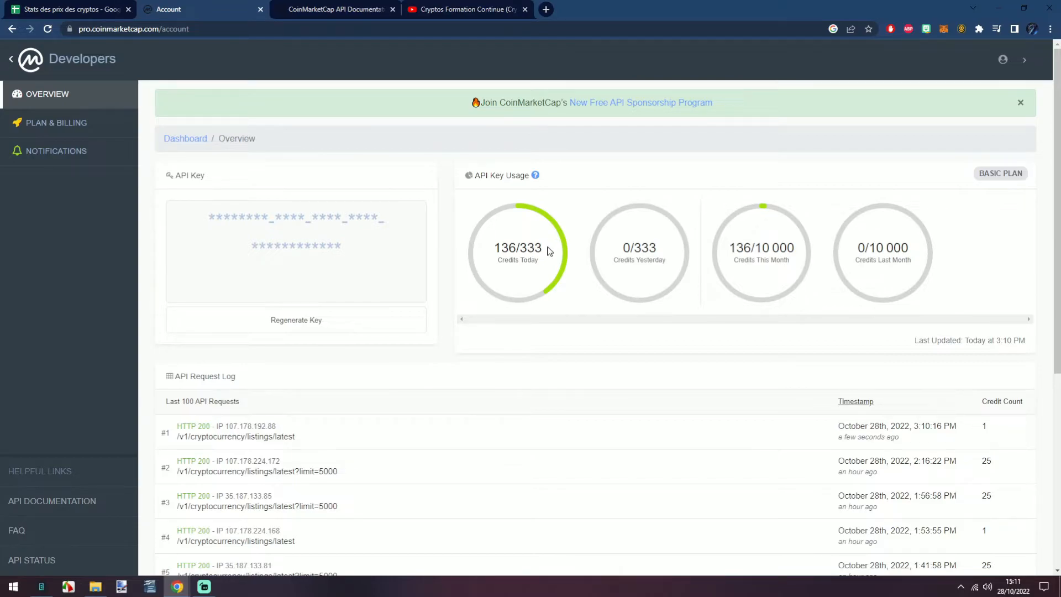
{"action": "triple_click", "coordinate": [993, 175]}
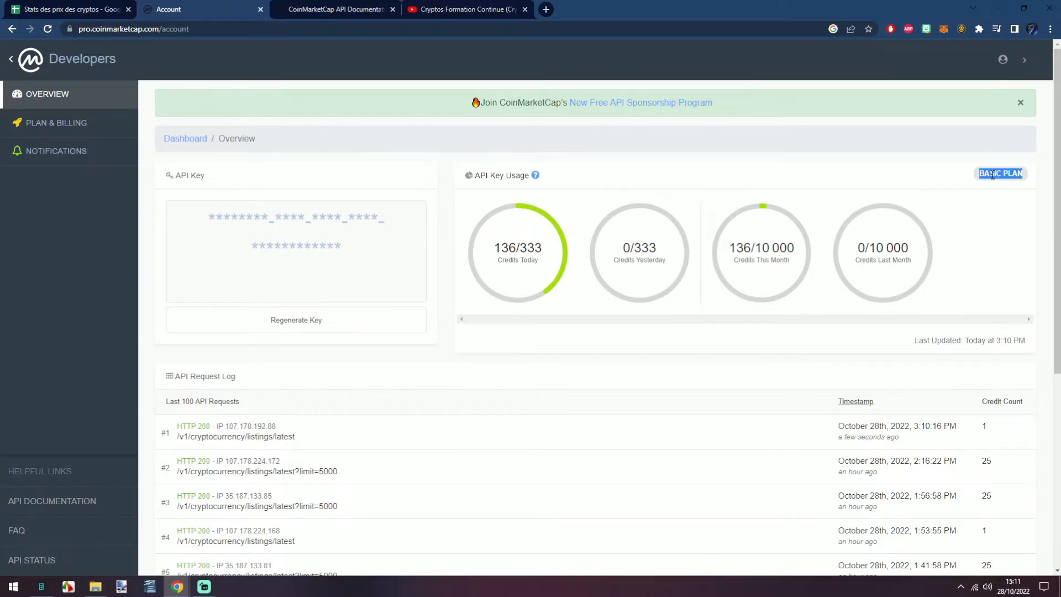
{"action": "left_click", "coordinate": [1022, 104]}
{"action": "left_click", "coordinate": [572, 247]}
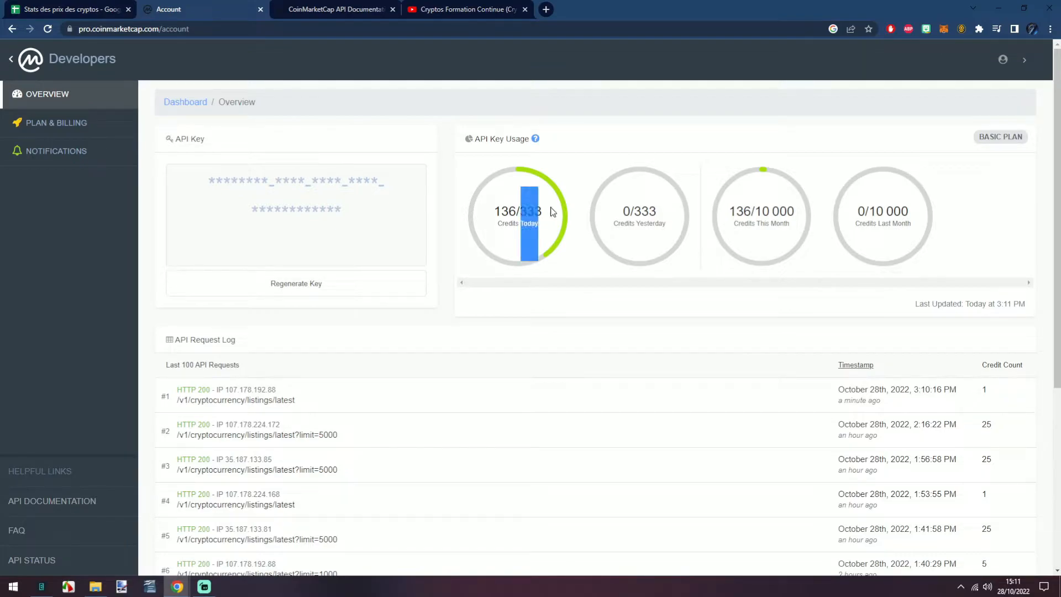
- Examine the imported listings on Feuille 6, locating the coin name, symbol, CMC rank and USD price columns
{"action": "left_click", "coordinate": [100, 6]}
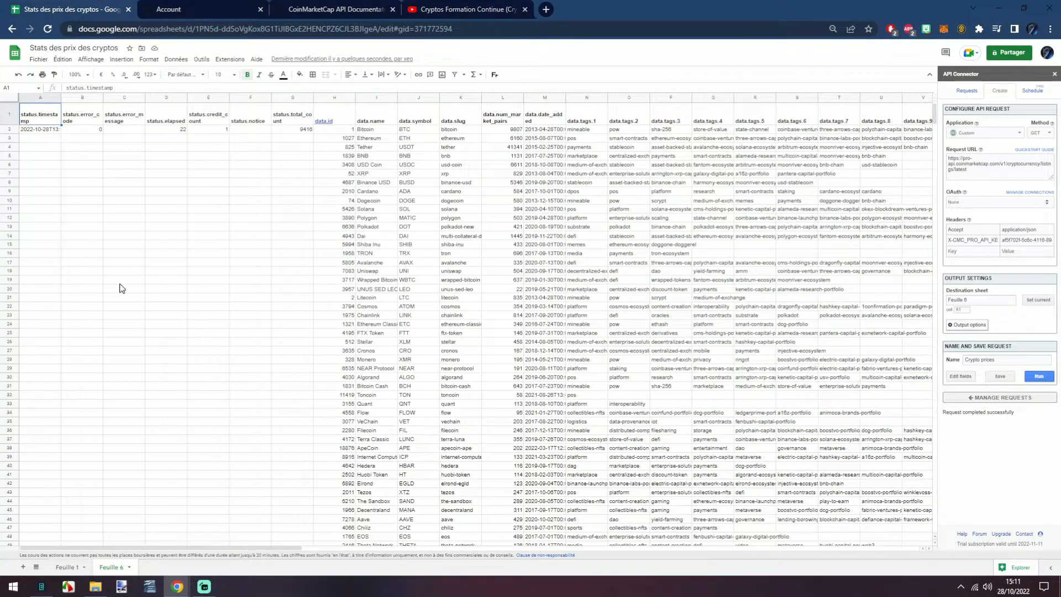
{"action": "left_click", "coordinate": [395, 98]}
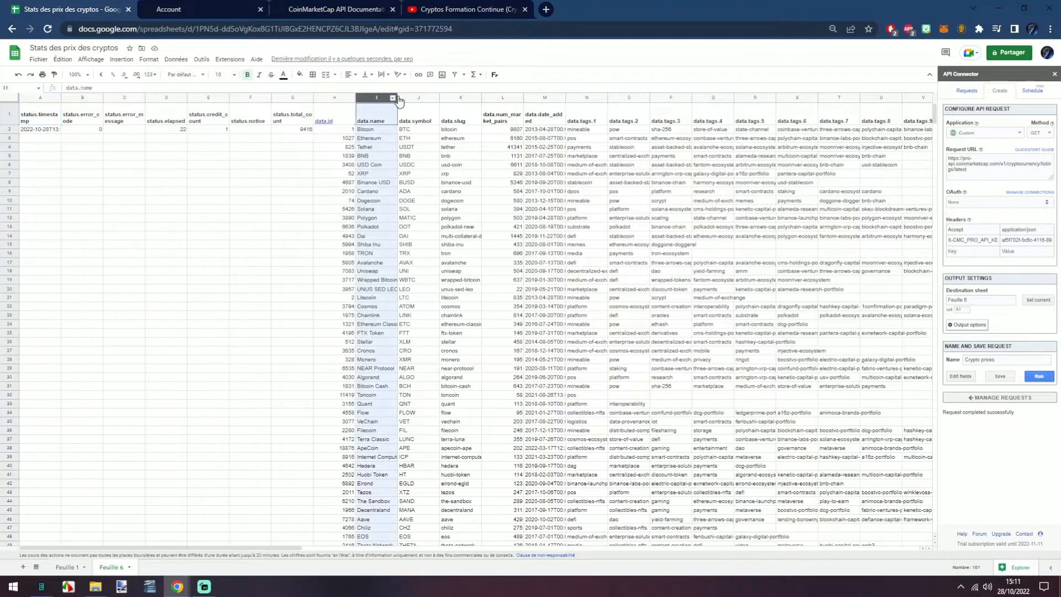
{"action": "left_click_drag", "start_coordinate": [394, 99], "coordinate": [410, 96]}
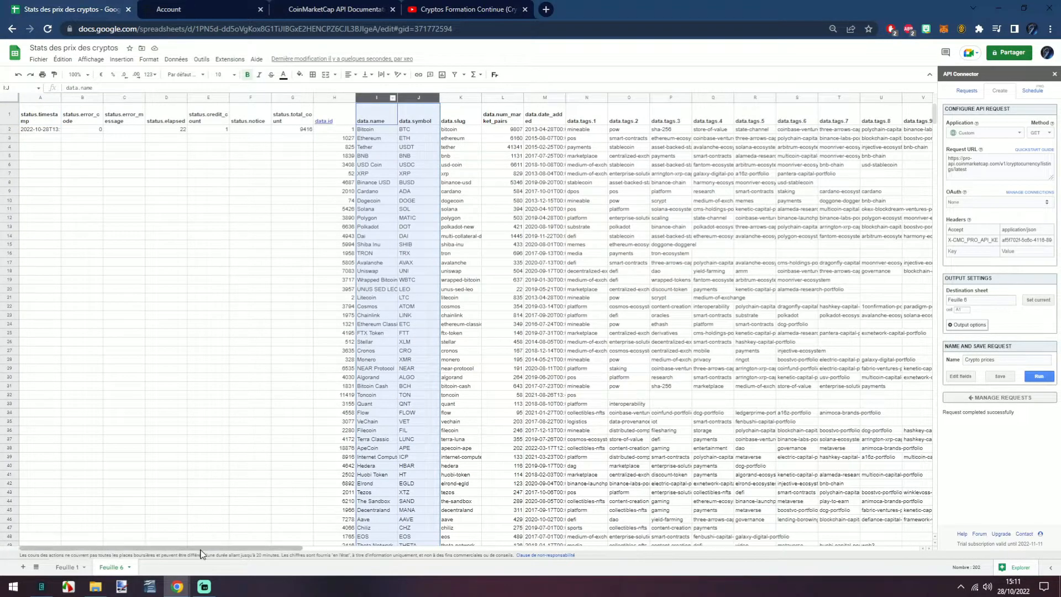
{"action": "left_click_drag", "start_coordinate": [201, 551], "coordinate": [747, 563]}
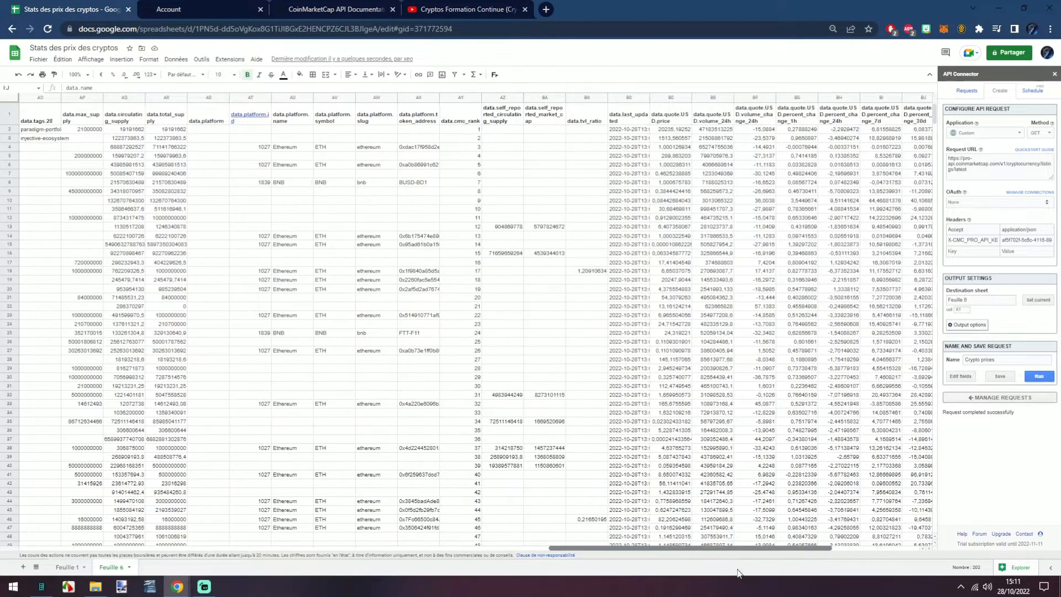
{"action": "left_click", "coordinate": [374, 99]}
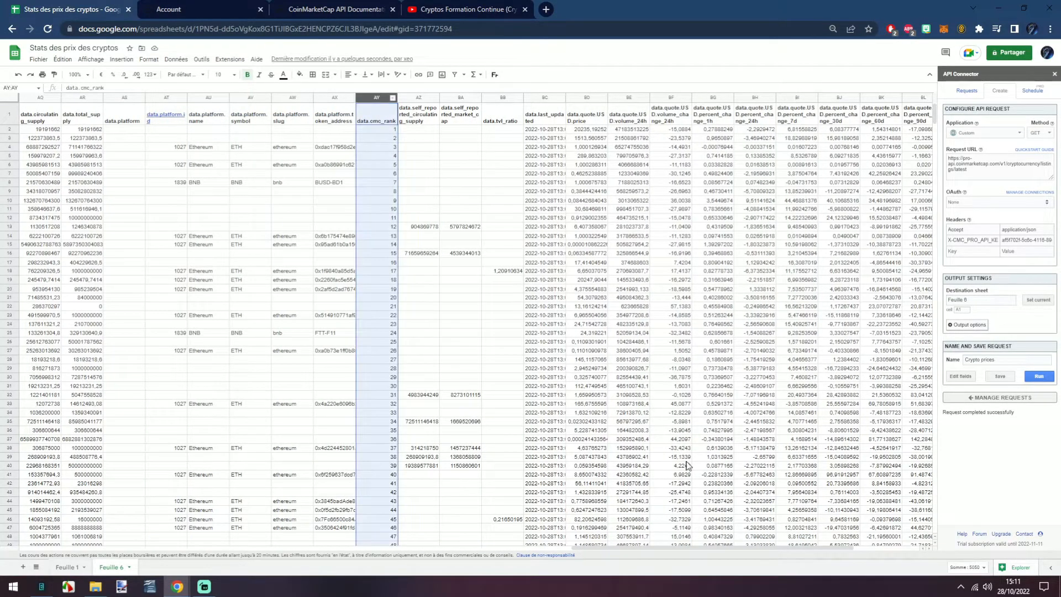
{"action": "left_click_drag", "start_coordinate": [687, 550], "coordinate": [741, 546]}
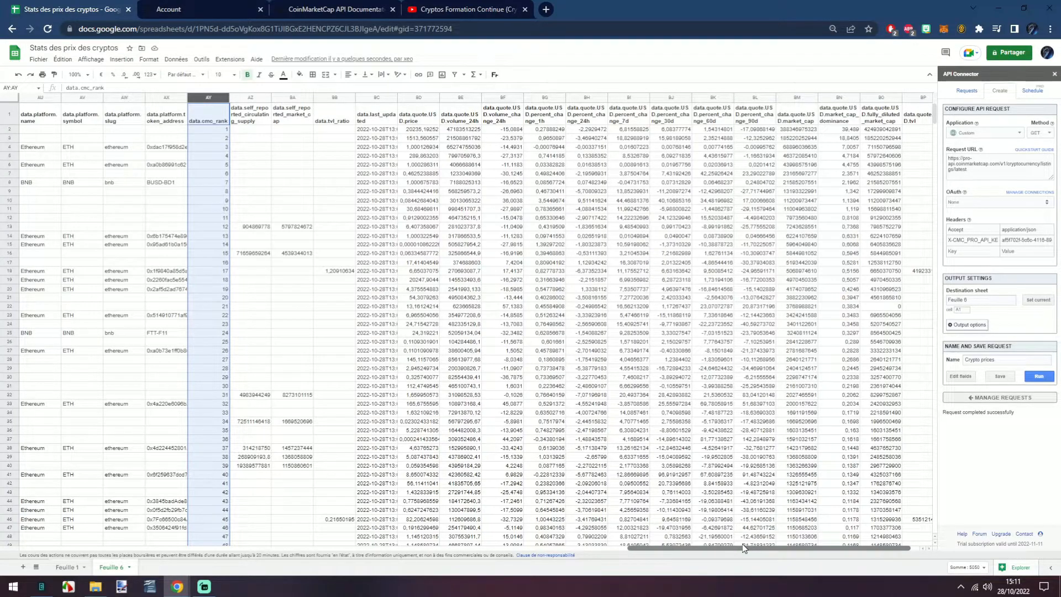
{"action": "left_click_drag", "start_coordinate": [742, 544], "coordinate": [783, 545]}
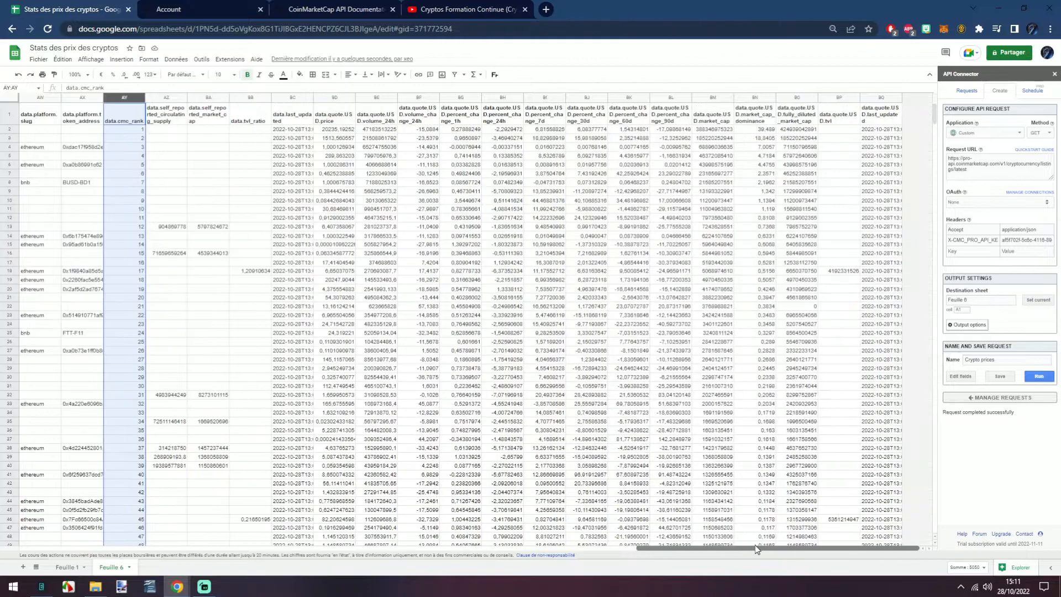
{"action": "left_click", "coordinate": [332, 97]}
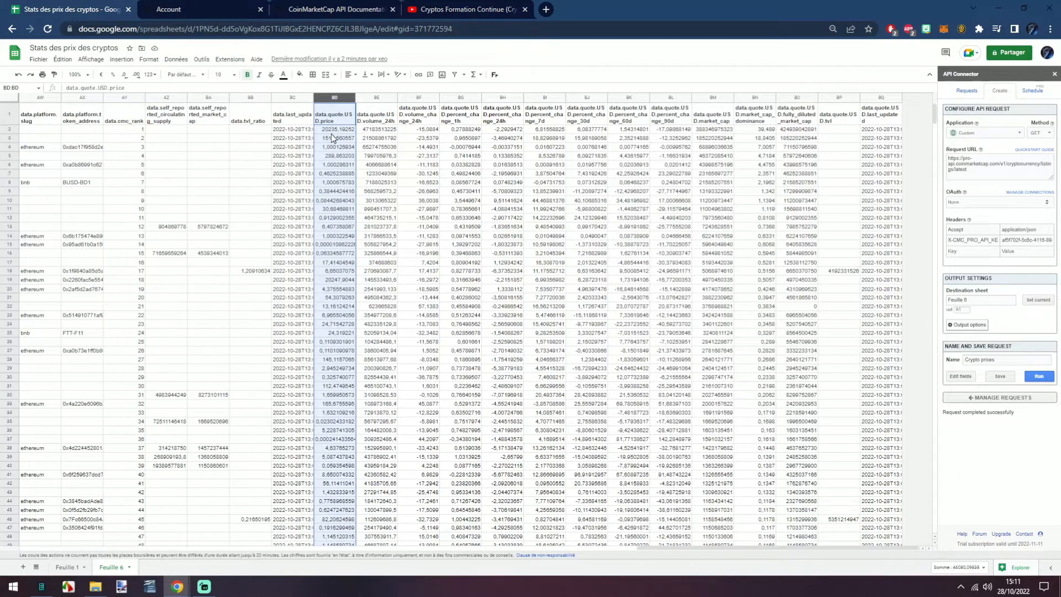
- Highlight the USD percent-change columns from 1h through 24h, 7d, 30d and 60d to 90d in the imported data
{"action": "left_click", "coordinate": [459, 99]}
{"action": "left_click", "coordinate": [506, 98], "text": "ctrl"}
{"action": "left_click", "coordinate": [548, 100], "text": "ctrl"}
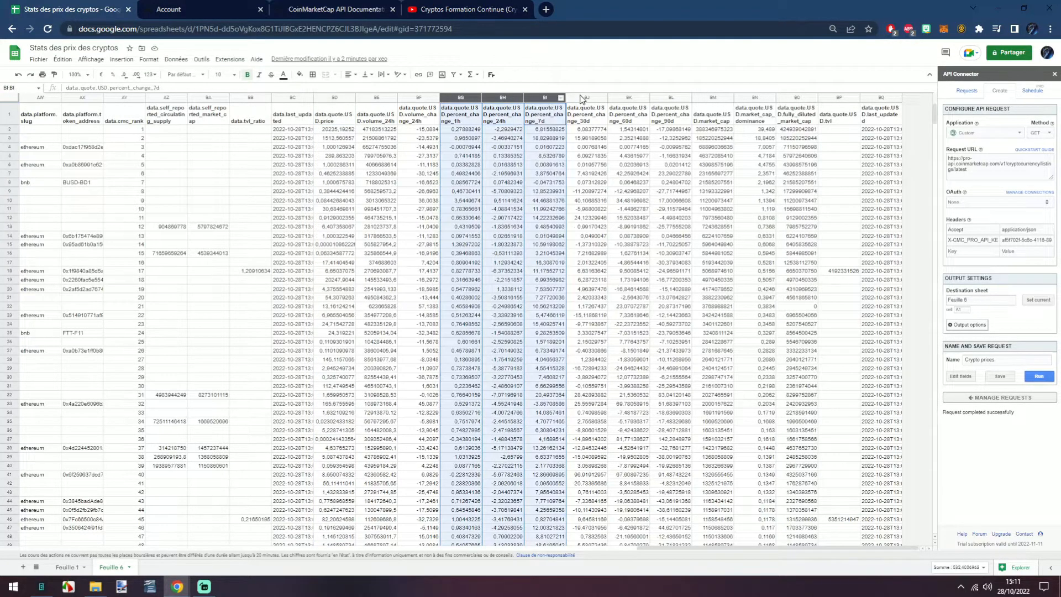
{"action": "left_click", "coordinate": [582, 98], "text": "ctrl"}
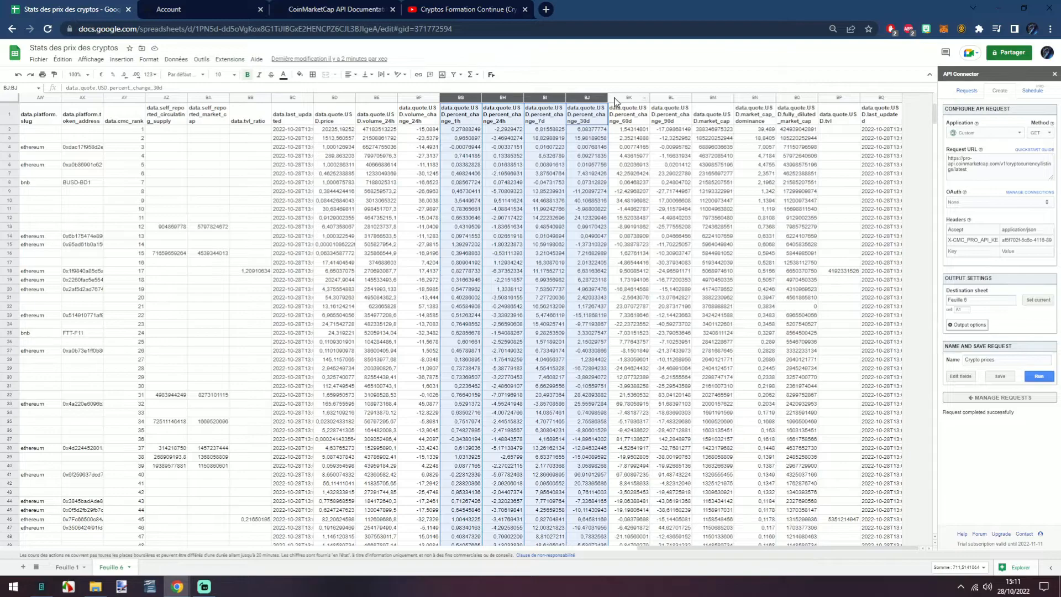
{"action": "left_click", "coordinate": [615, 100], "text": "ctrl"}
{"action": "left_click", "coordinate": [661, 99], "text": "ctrl"}
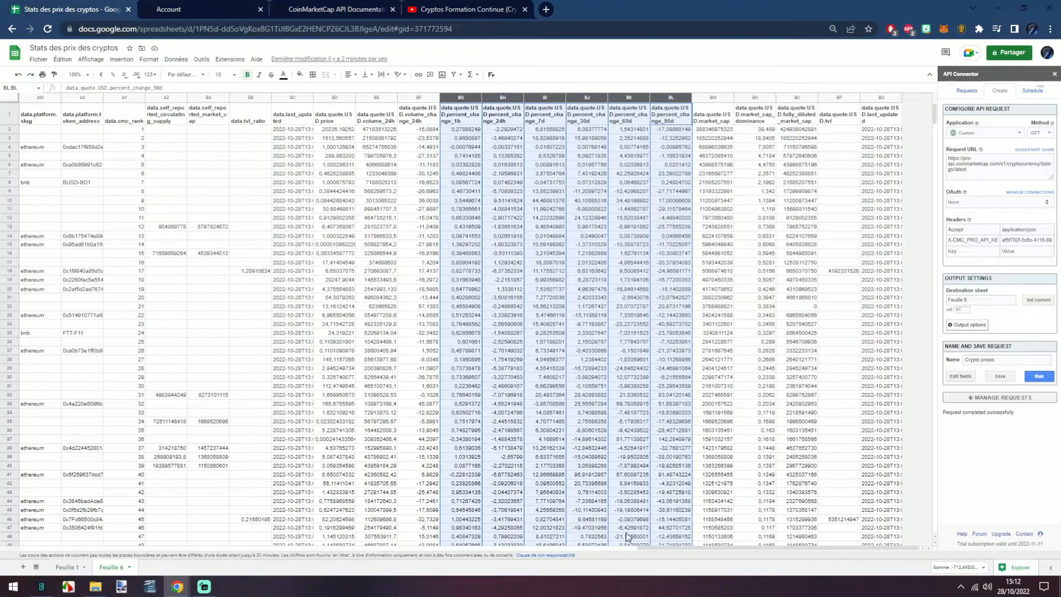
- Check where the list of imported cryptocurrencies ends on Feuille 6
{"action": "left_click_drag", "start_coordinate": [677, 550], "coordinate": [132, 531]}
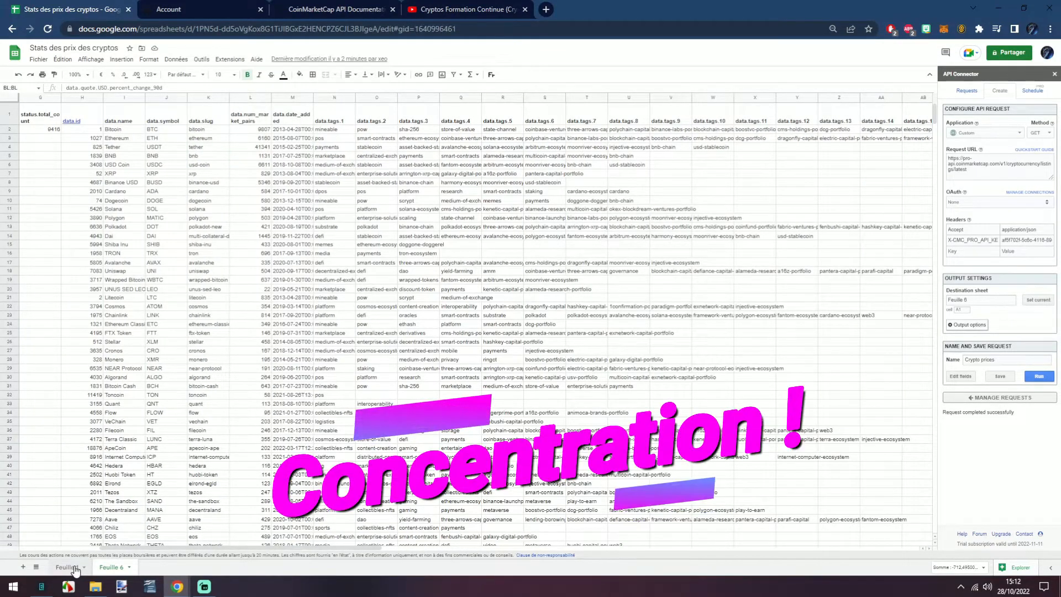
{"action": "left_click", "coordinate": [65, 567]}
{"action": "left_click", "coordinate": [108, 567]}
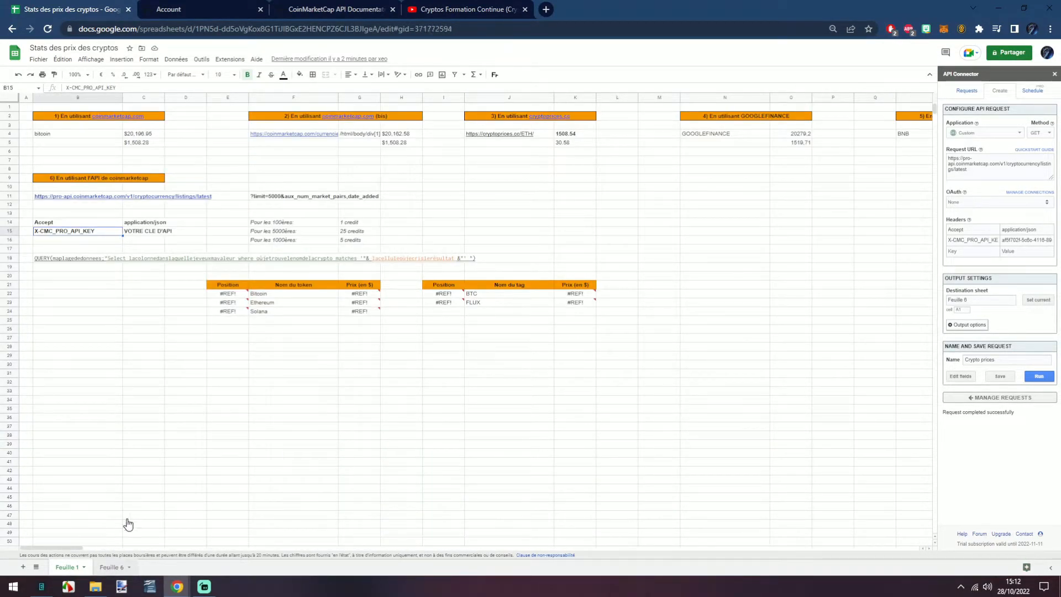
{"action": "left_click_drag", "start_coordinate": [934, 118], "coordinate": [938, 155]}
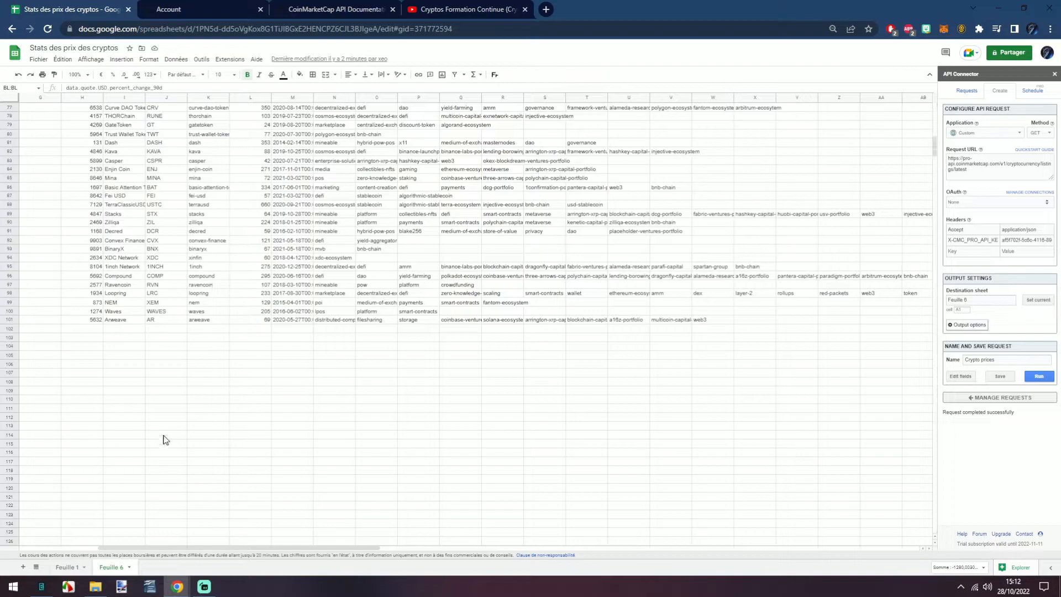
- Append ?limit=5000 to the API request URL, save the Crypto prices request and run it again
{"action": "left_click", "coordinate": [66, 568]}
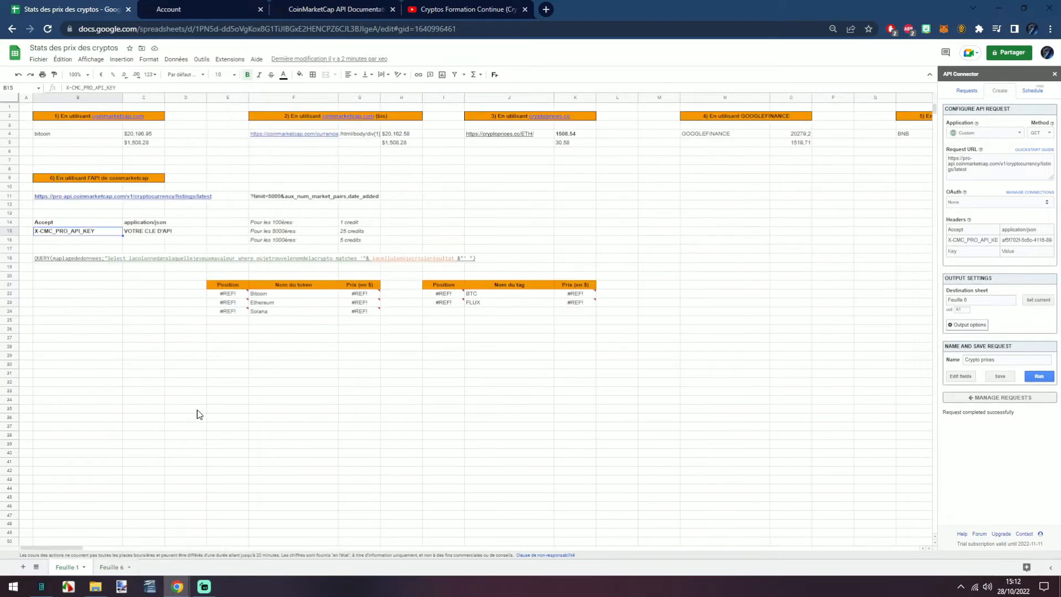
{"action": "left_click", "coordinate": [1015, 168]}
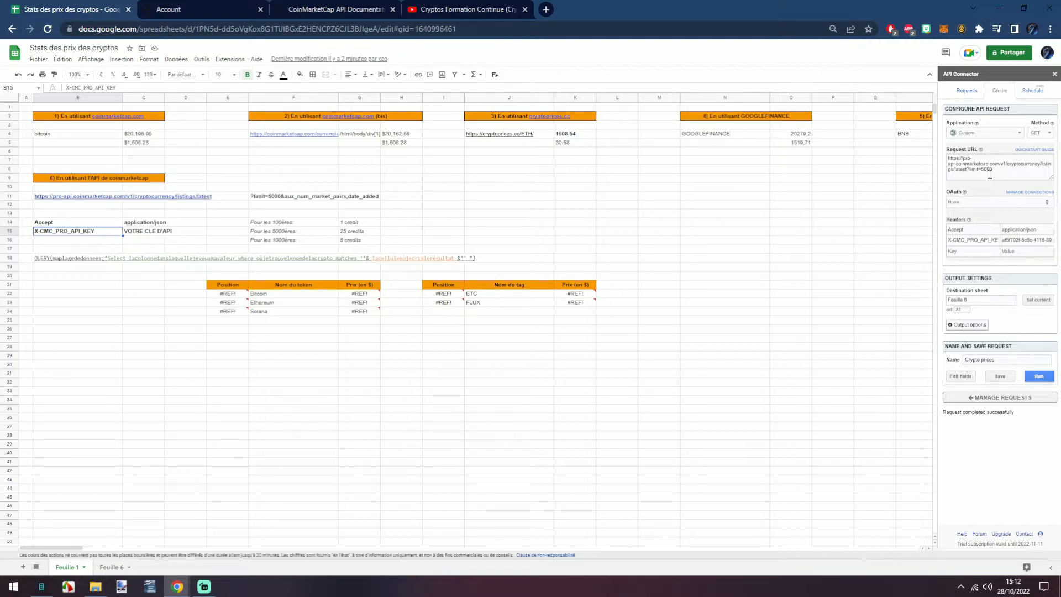
{"action": "left_click", "coordinate": [1004, 376]}
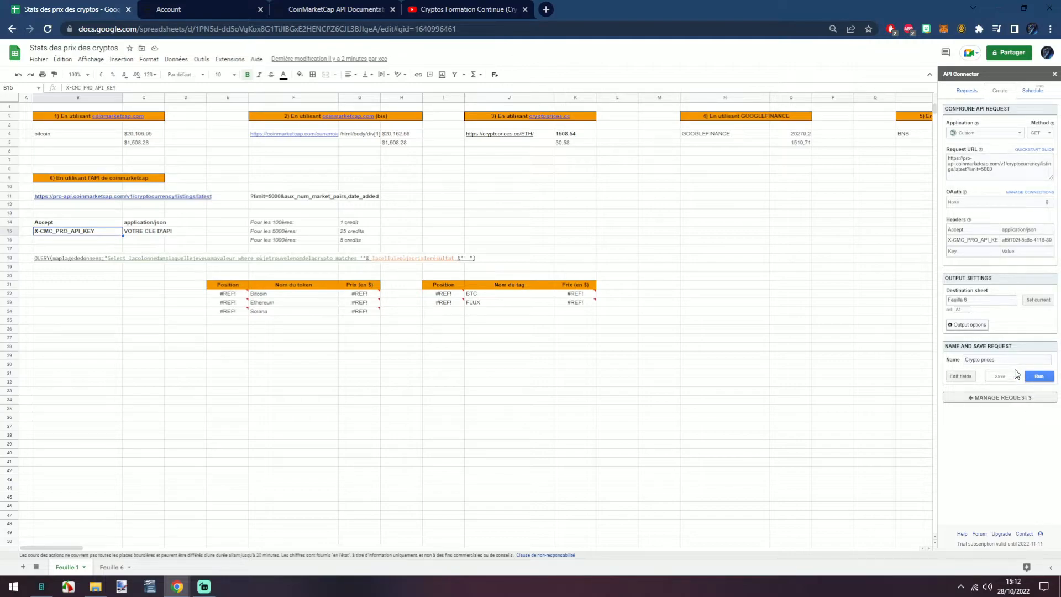
{"action": "left_click", "coordinate": [1039, 379]}
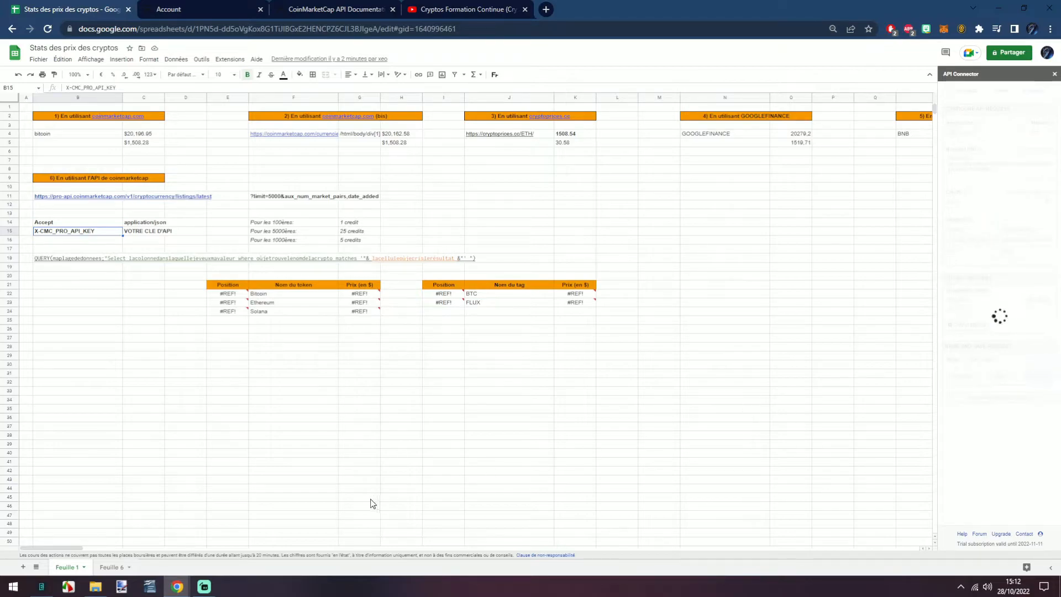
- Check on Feuille 6 whether the import extends past the first 100 cryptocurrencies
{"action": "left_click", "coordinate": [112, 567]}
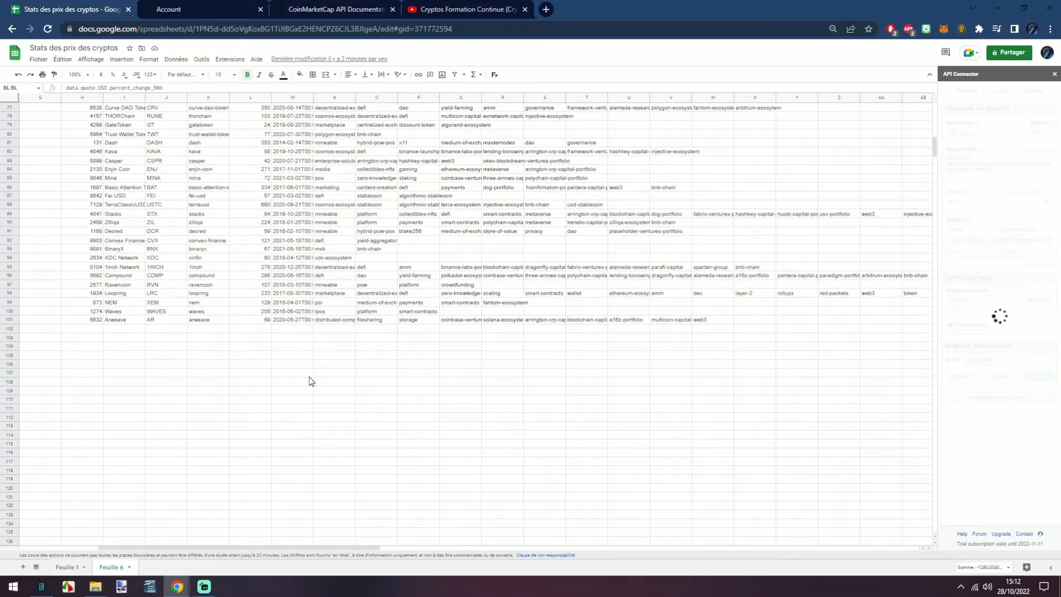
{"action": "left_click_drag", "start_coordinate": [139, 555], "coordinate": [35, 548]}
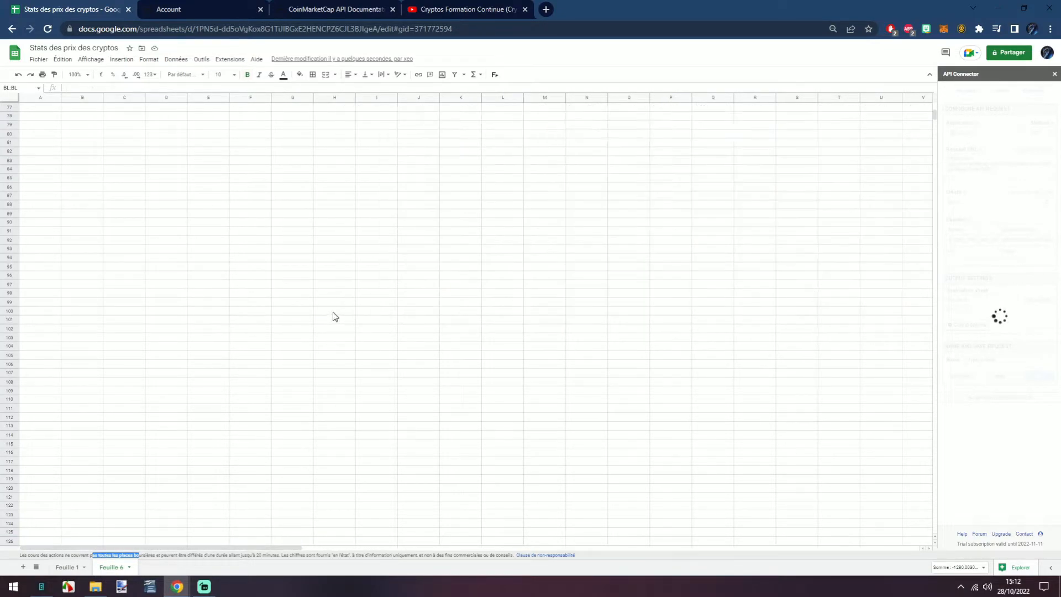
{"action": "left_click", "coordinate": [334, 312]}
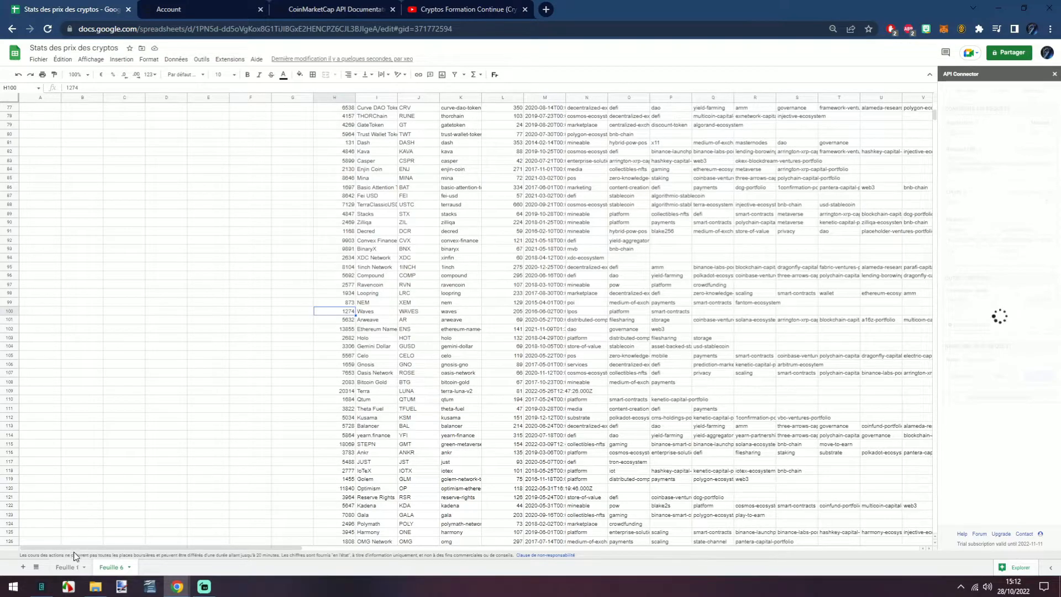
- Review the notes on Feuille 1 giving the credit cost per request for 100, 5000 and 1000 cryptocurrencies
{"action": "left_click", "coordinate": [66, 567]}
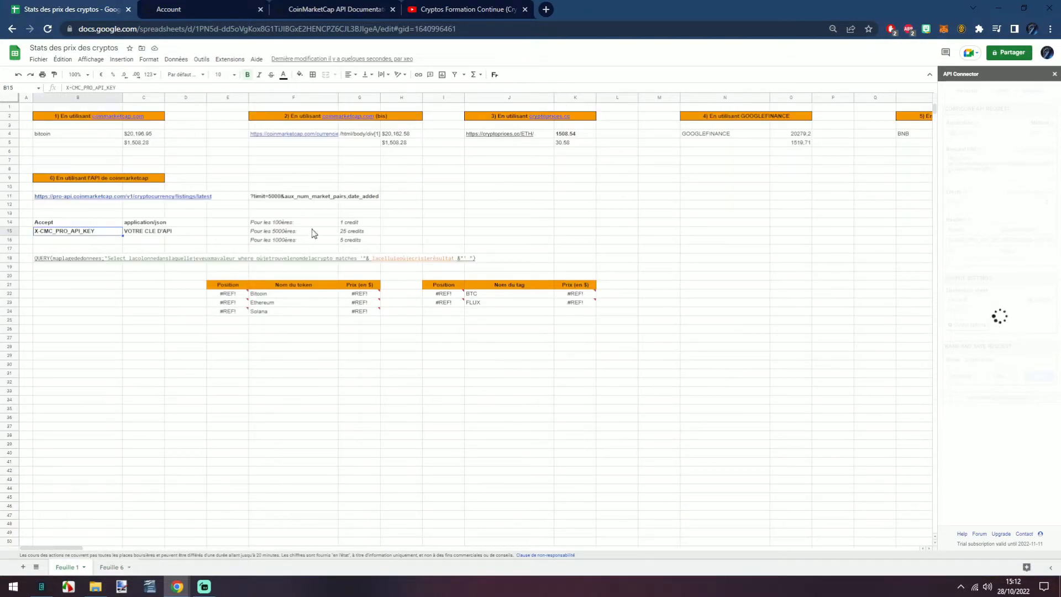
{"action": "left_click_drag", "start_coordinate": [313, 224], "coordinate": [349, 221]}
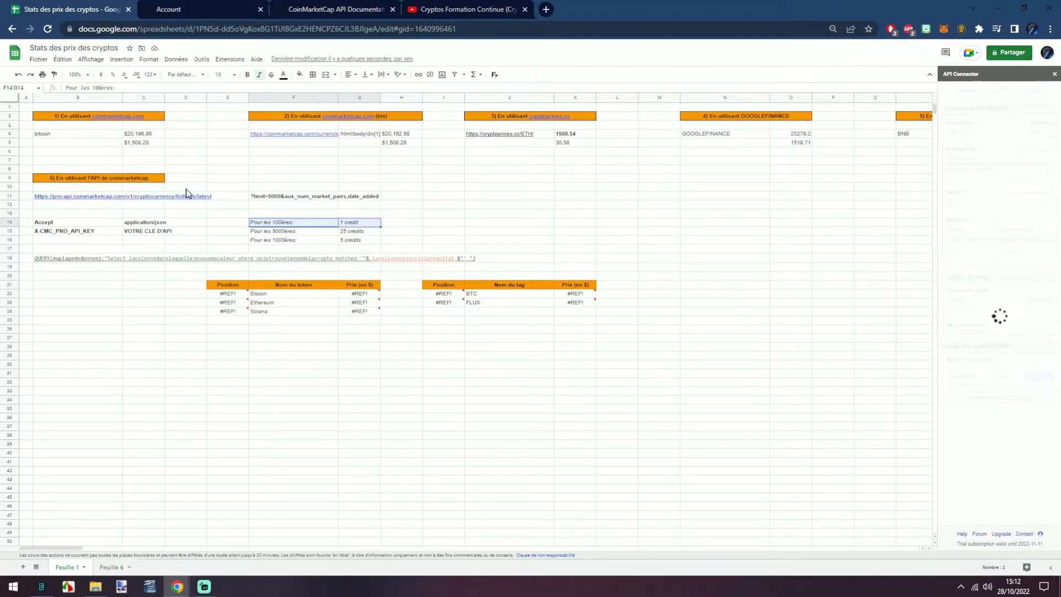
{"action": "mouse_move", "coordinate": [335, 232]}
{"action": "left_mouse_down"}
{"action": "mouse_move", "coordinate": [343, 244]}
{"action": "mouse_move", "coordinate": [330, 244]}
{"action": "left_mouse_up"}
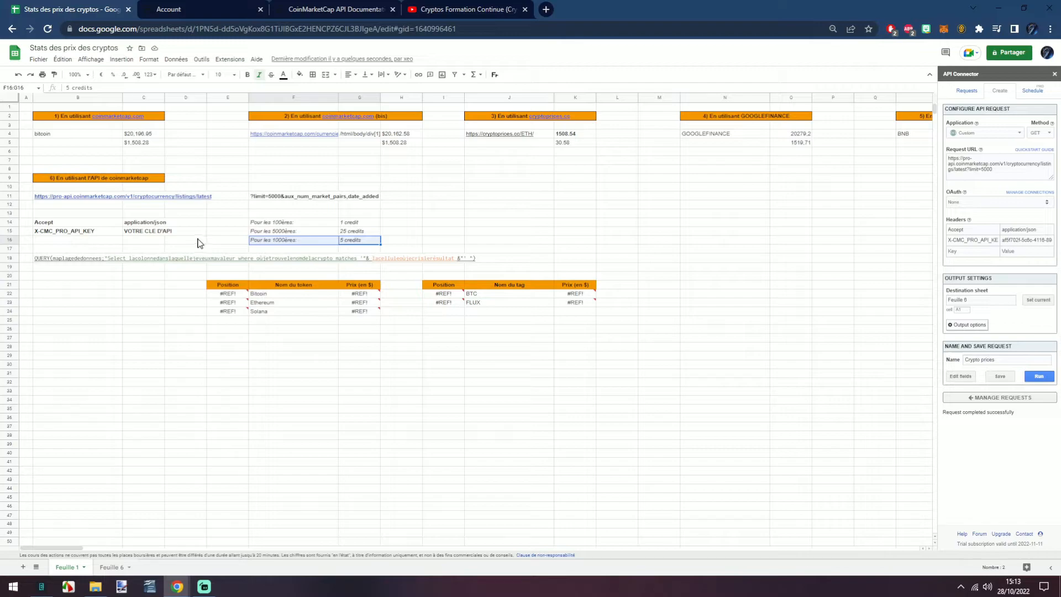
- Examine the refreshed listings from their first row on Feuille 6
{"action": "left_click", "coordinate": [101, 560]}
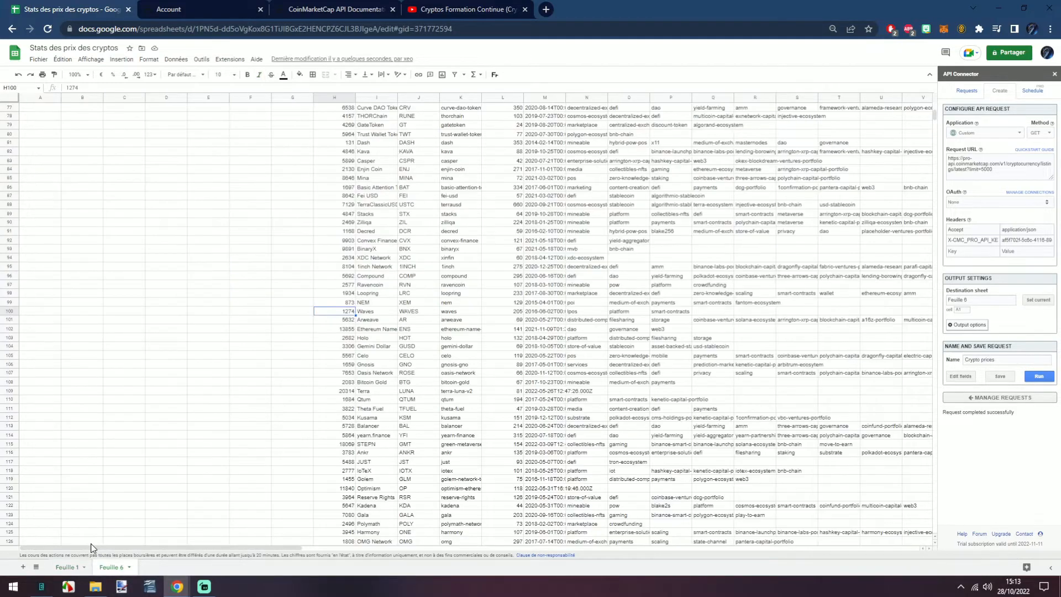
{"action": "left_click_drag", "start_coordinate": [95, 548], "coordinate": [14, 559]}
{"action": "scroll", "coordinate": [162, 492], "scroll_direction": "up", "scroll_amount": 2}
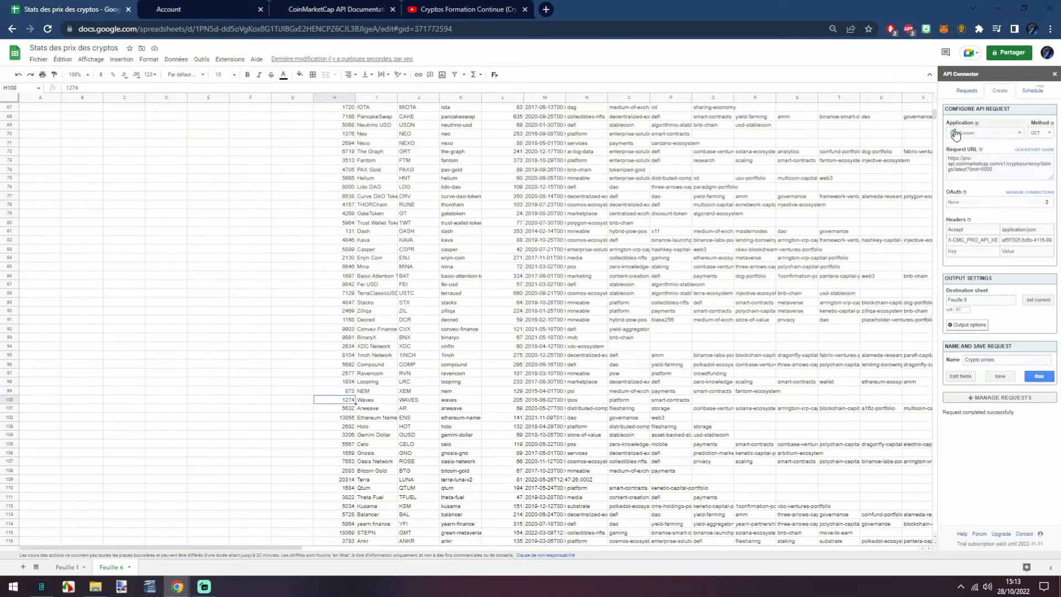
{"action": "left_click_drag", "start_coordinate": [935, 114], "coordinate": [936, 98]}
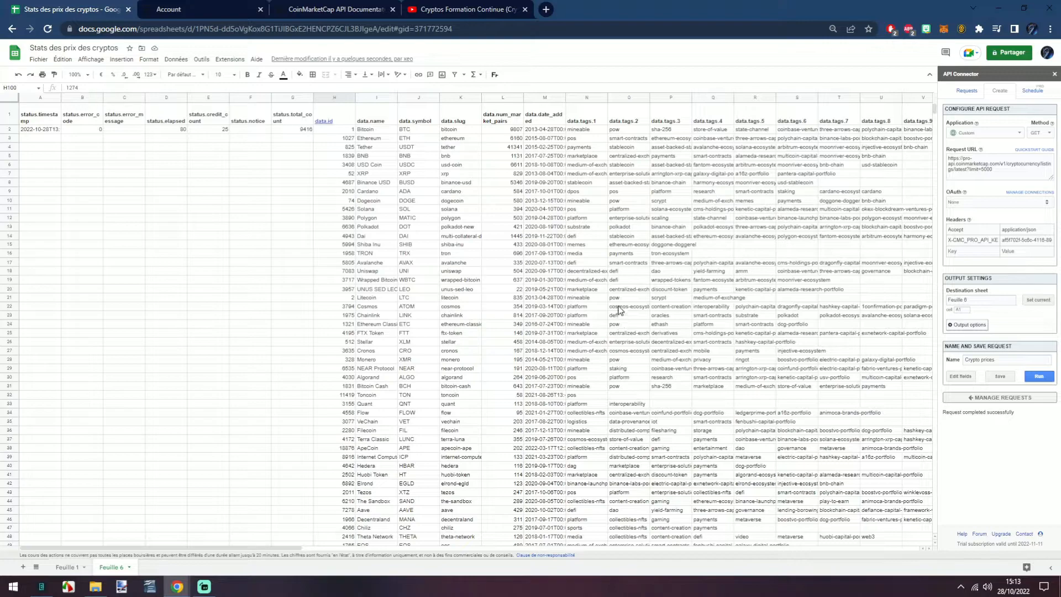
- Compare the credit cost noted for 5000 cryptocurrencies on Feuille 1 with the daily credit allowance in the CoinMarketCap account
{"action": "left_click", "coordinate": [62, 568]}
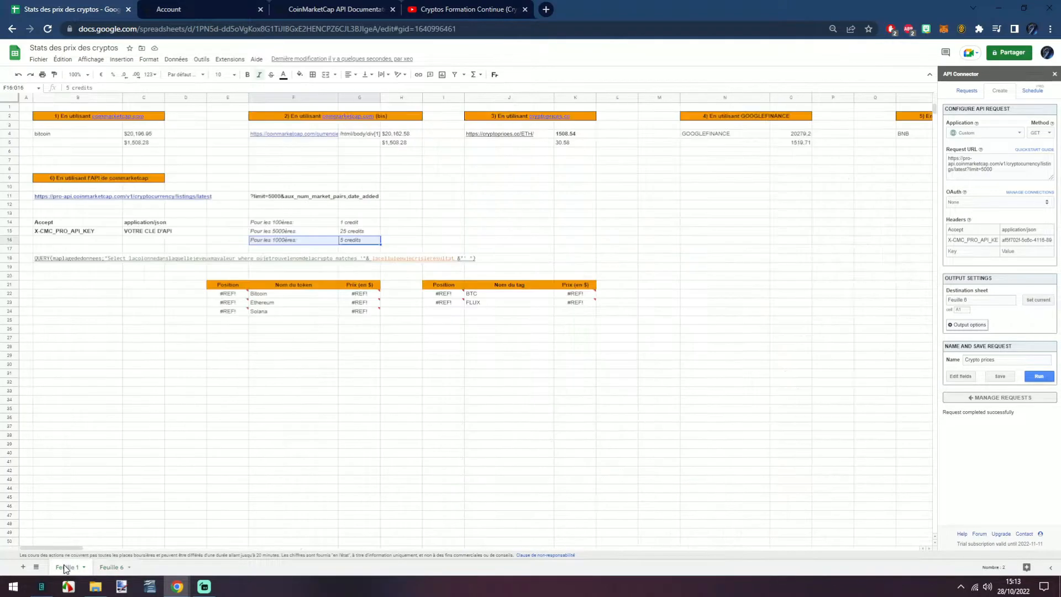
{"action": "mouse_move", "coordinate": [342, 239]}
{"action": "left_mouse_down"}
{"action": "mouse_move", "coordinate": [329, 232]}
{"action": "mouse_move", "coordinate": [354, 232]}
{"action": "left_mouse_up"}
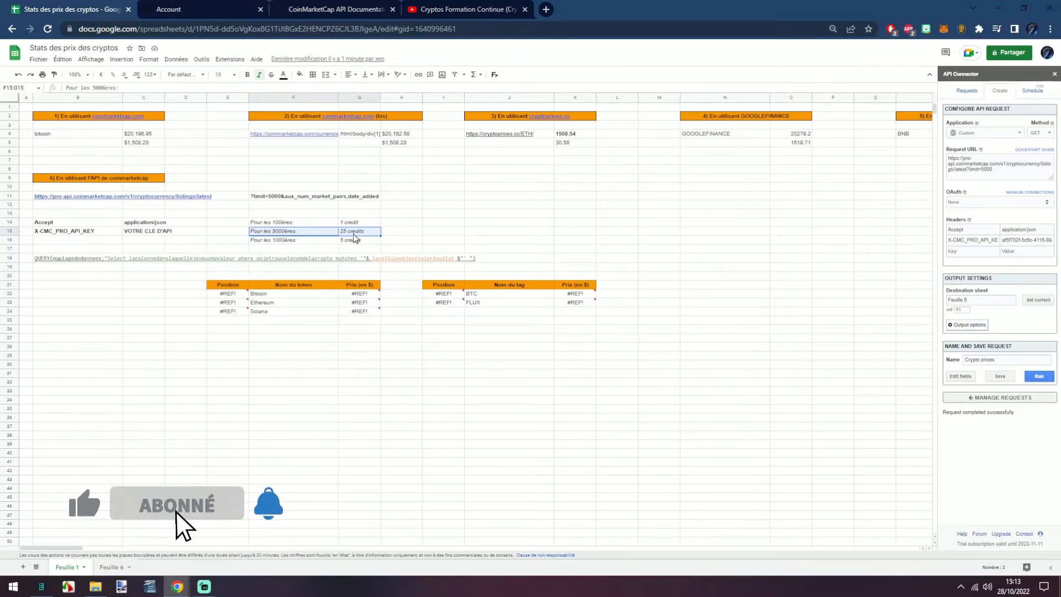
{"action": "left_click", "coordinate": [221, 9]}
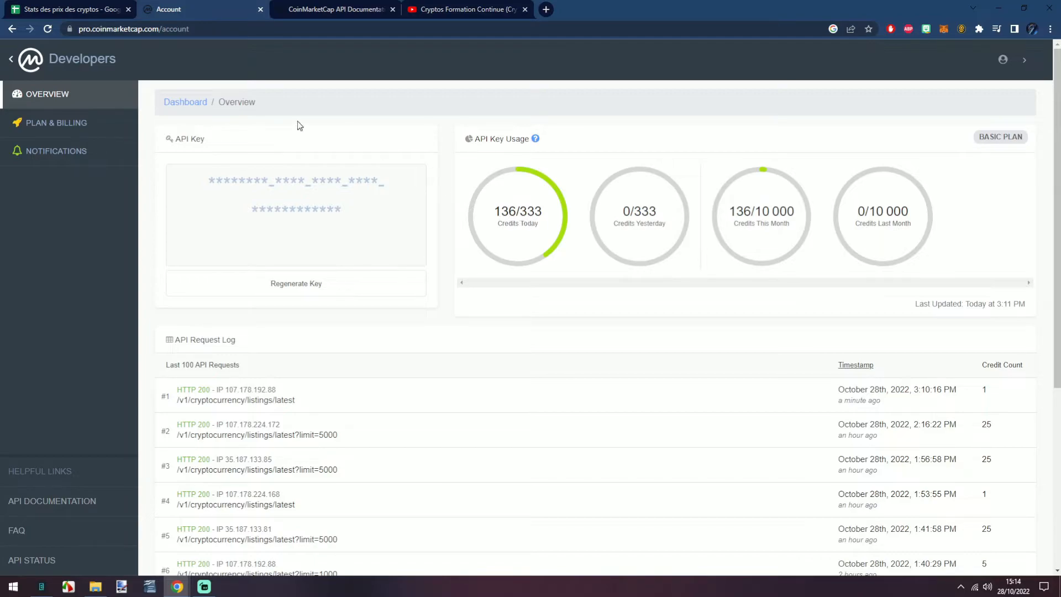
{"action": "left_click", "coordinate": [83, 6]}
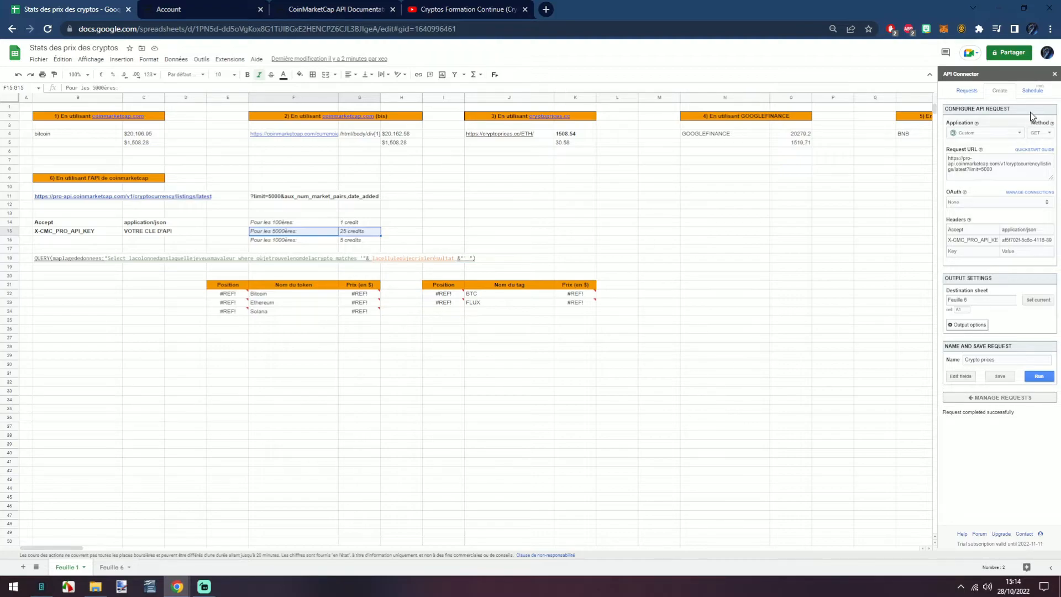
- Compare the scheduling options of the API Connector pricing plans, close the pricing page and highlight the credit note for 100 cryptocurrencies
{"action": "left_click", "coordinate": [1001, 534]}
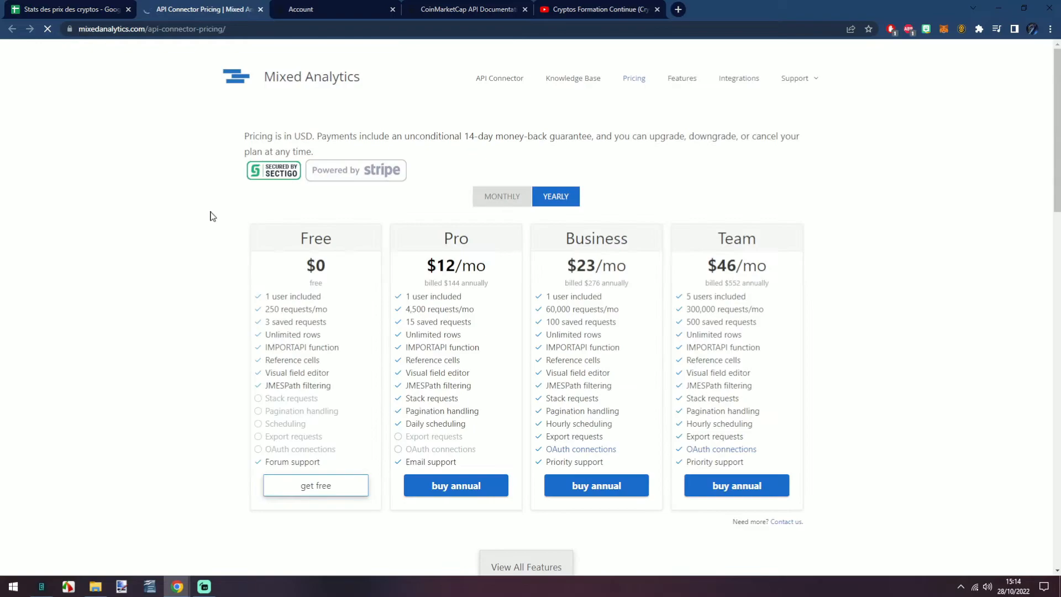
{"action": "left_click_drag", "start_coordinate": [407, 424], "coordinate": [504, 424]}
{"action": "left_click", "coordinate": [453, 362]}
{"action": "left_click_drag", "start_coordinate": [756, 426], "coordinate": [675, 425]}
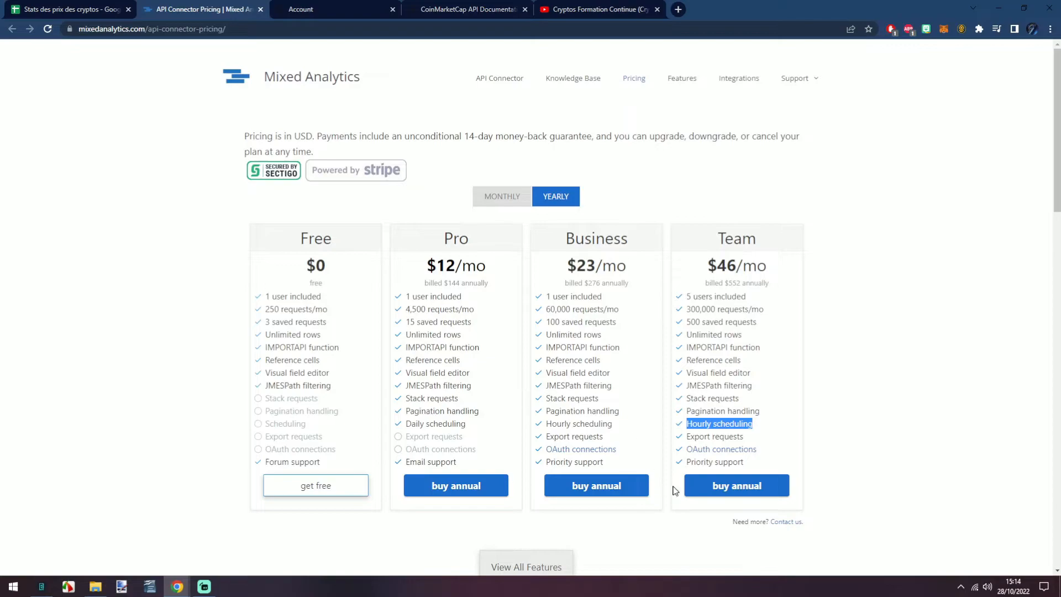
{"action": "left_click", "coordinate": [260, 10]}
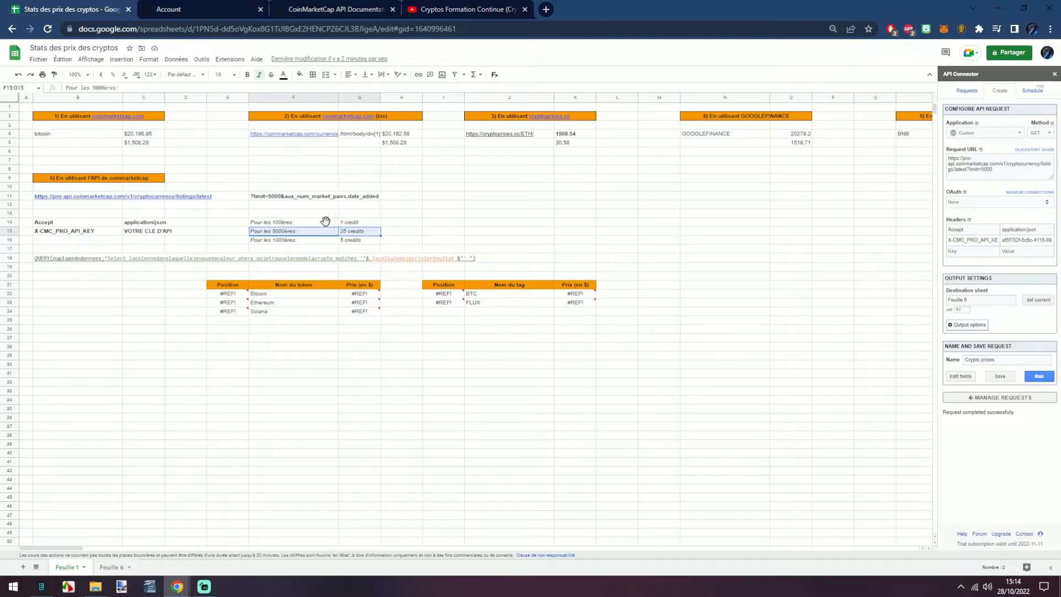
{"action": "left_click_drag", "start_coordinate": [345, 223], "coordinate": [322, 223]}
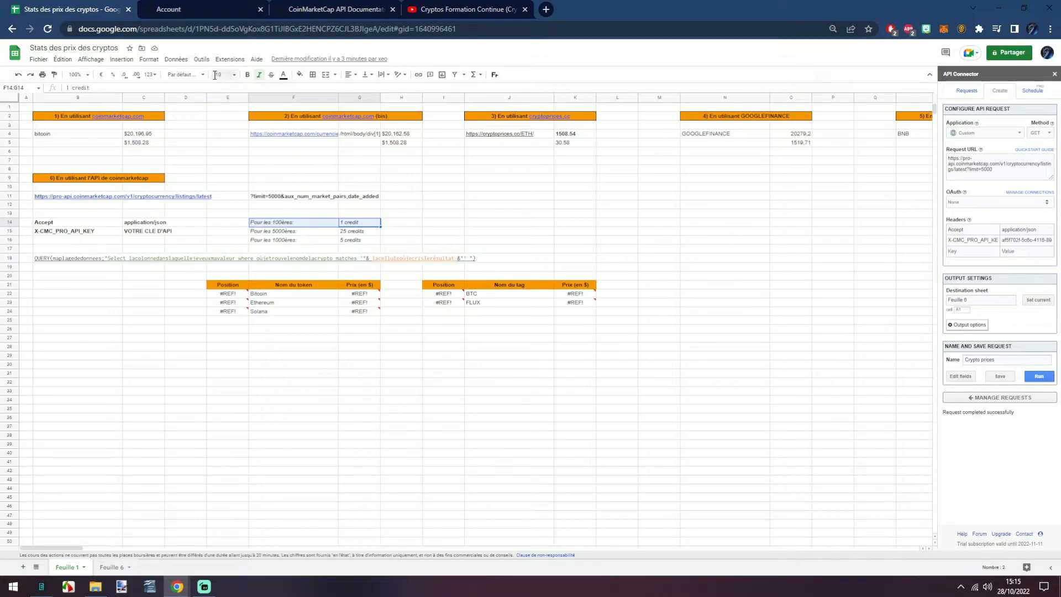
- Close the API Connector sidebar and refresh all saved API Connector requests
{"action": "left_click", "coordinate": [1055, 74]}
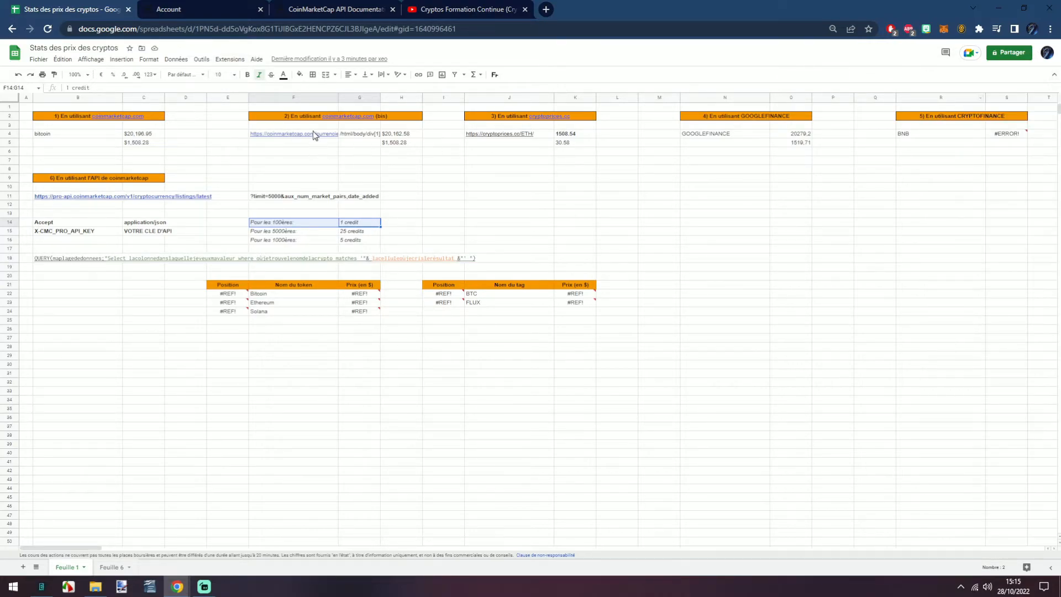
{"action": "left_click", "coordinate": [228, 65]}
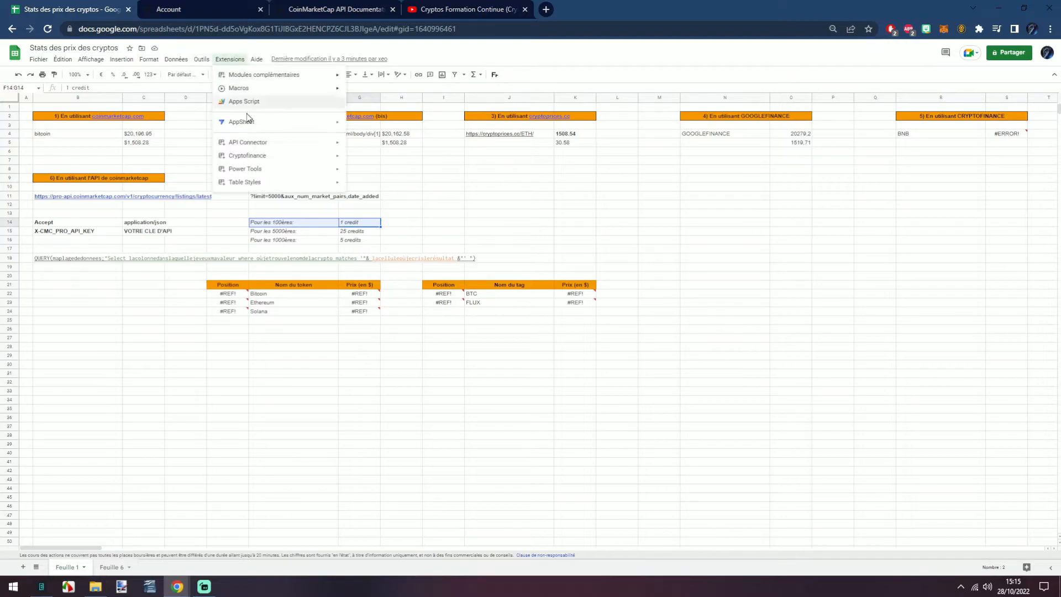
{"action": "mouse_move", "coordinate": [288, 142]}
{"action": "left_click", "coordinate": [380, 167]}
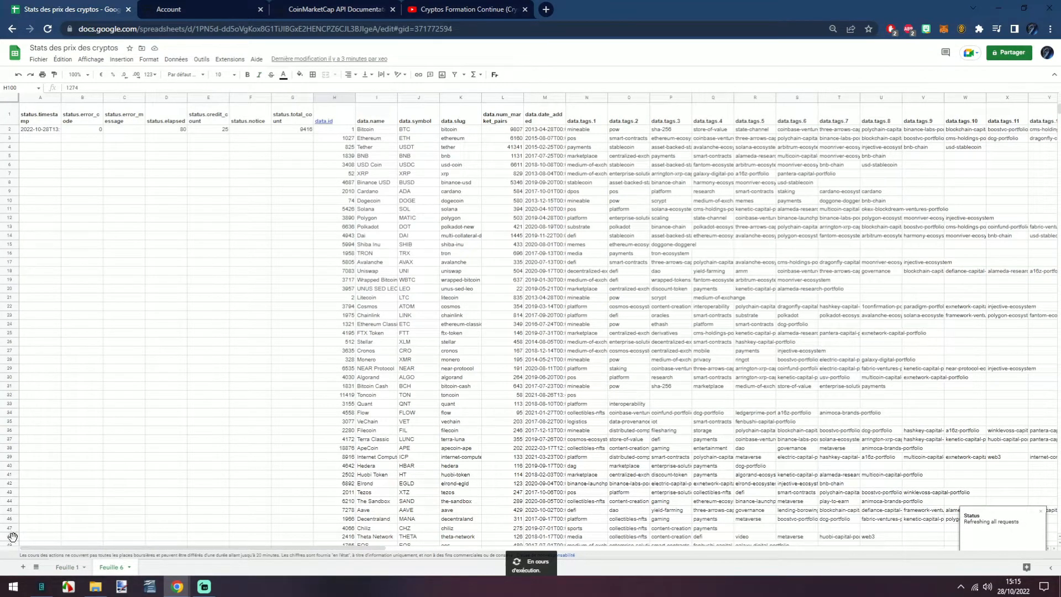
- Reload the CoinMarketCap account page to check today's credit usage, and check the refreshed listings on Feuille 6
{"action": "left_click", "coordinate": [66, 568]}
{"action": "left_click", "coordinate": [230, 5]}
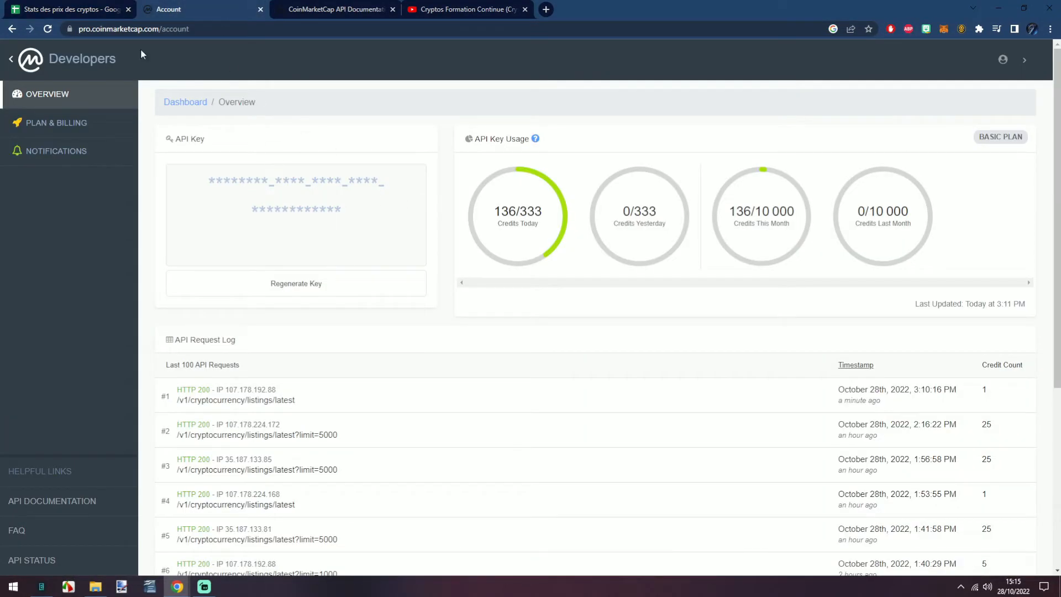
{"action": "left_click", "coordinate": [46, 30]}
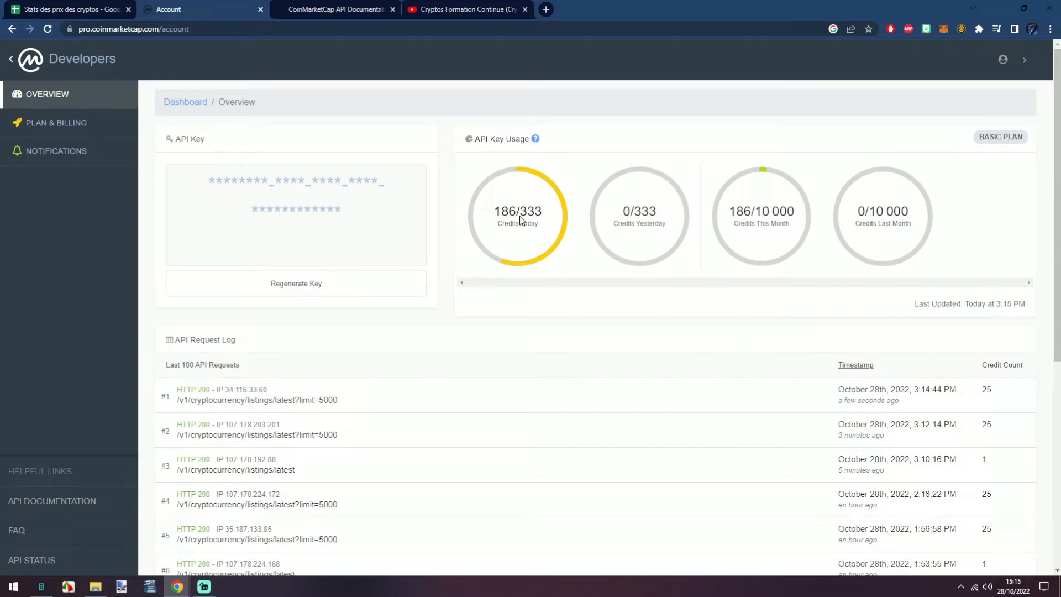
{"action": "left_click", "coordinate": [105, 6]}
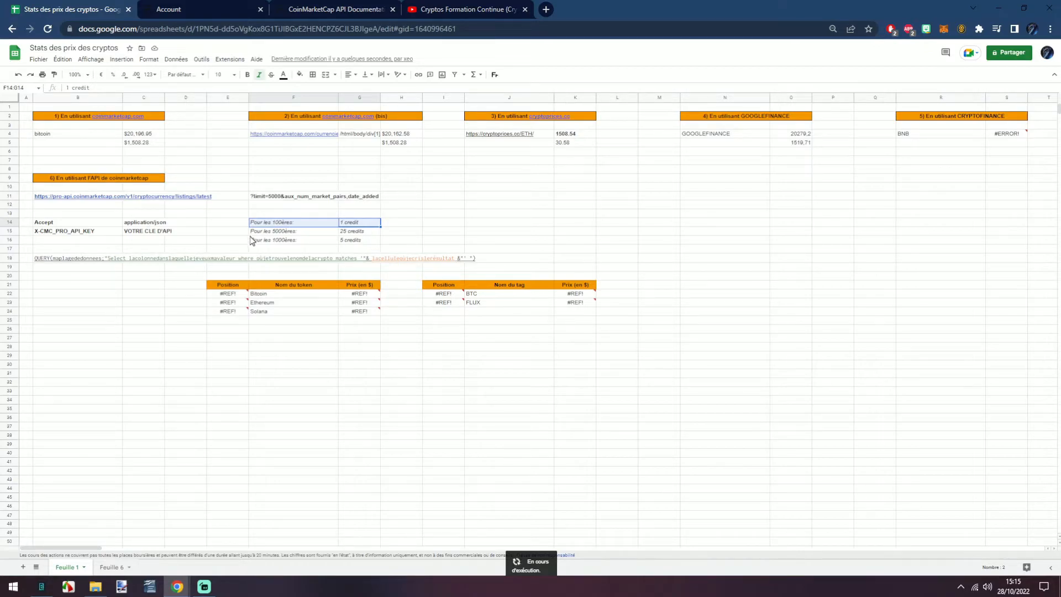
{"action": "left_click", "coordinate": [108, 568]}
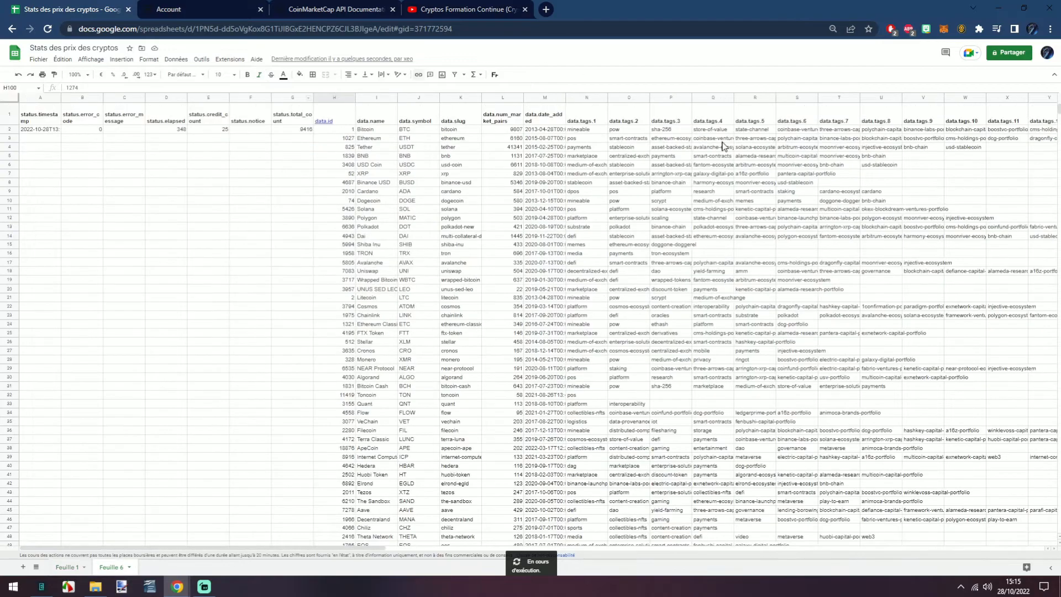
{"action": "left_click", "coordinate": [62, 569]}
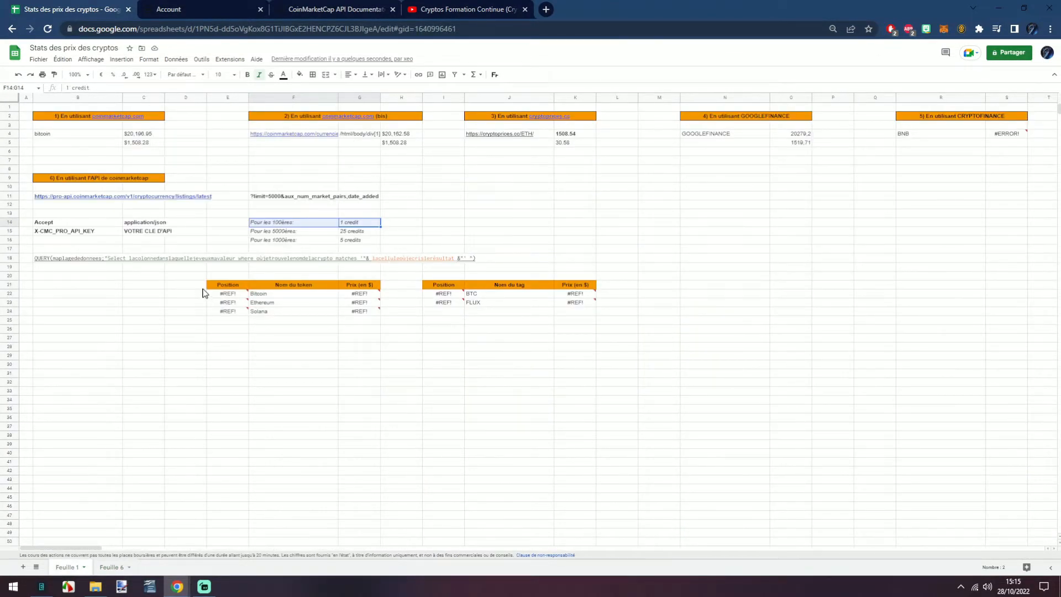
- Examine the QUERY formula template in B18 on Feuille 1 and the Bitcoin cell in the token table
{"action": "left_click", "coordinate": [96, 260]}
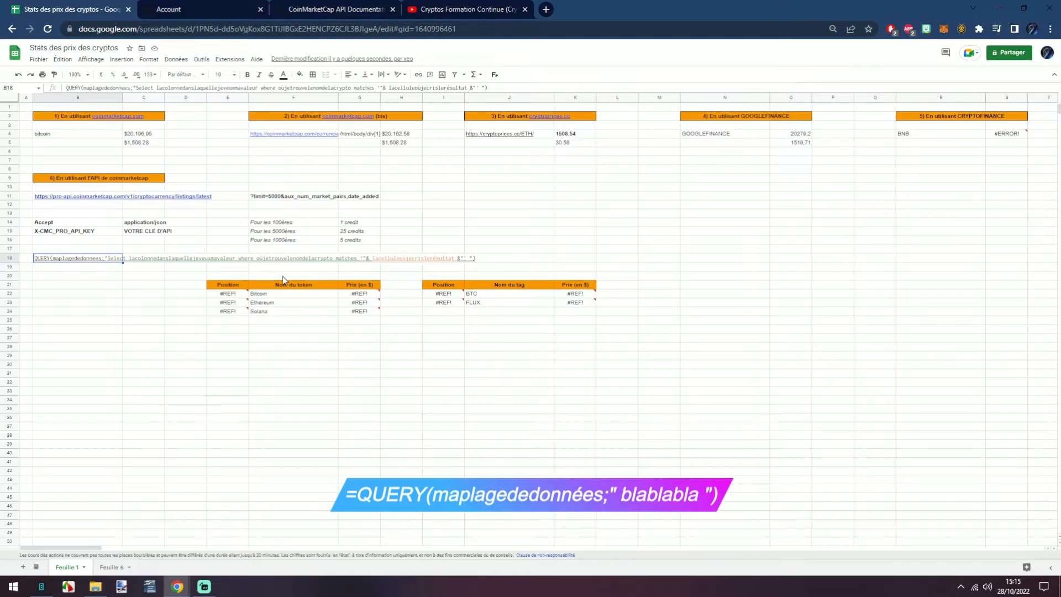
{"action": "left_click_drag", "start_coordinate": [473, 258], "coordinate": [110, 256]}
{"action": "left_click", "coordinate": [326, 75]}
{"action": "left_click", "coordinate": [132, 287]}
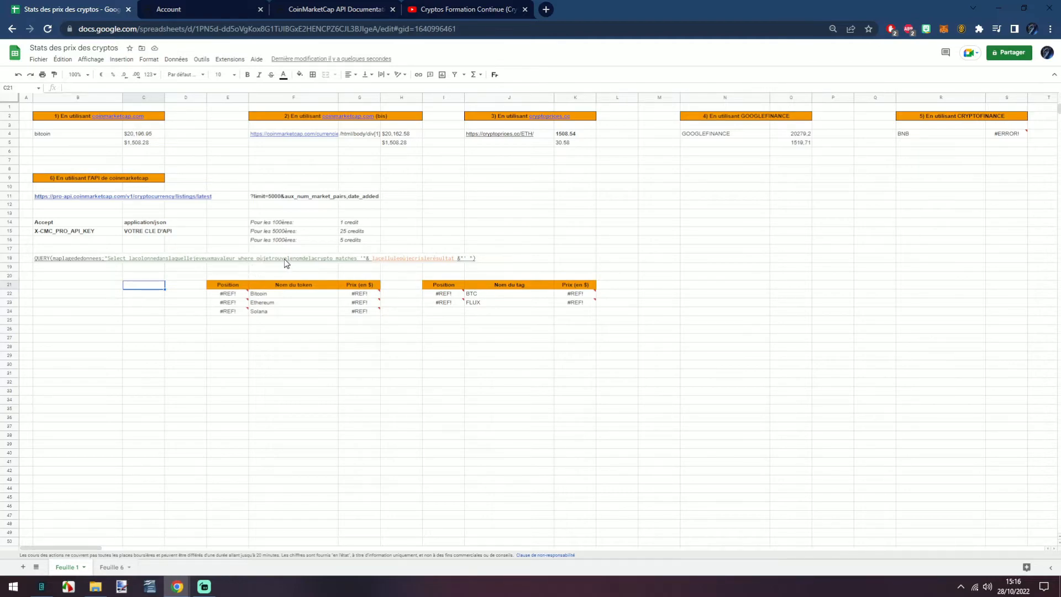
{"action": "left_click", "coordinate": [282, 297]}
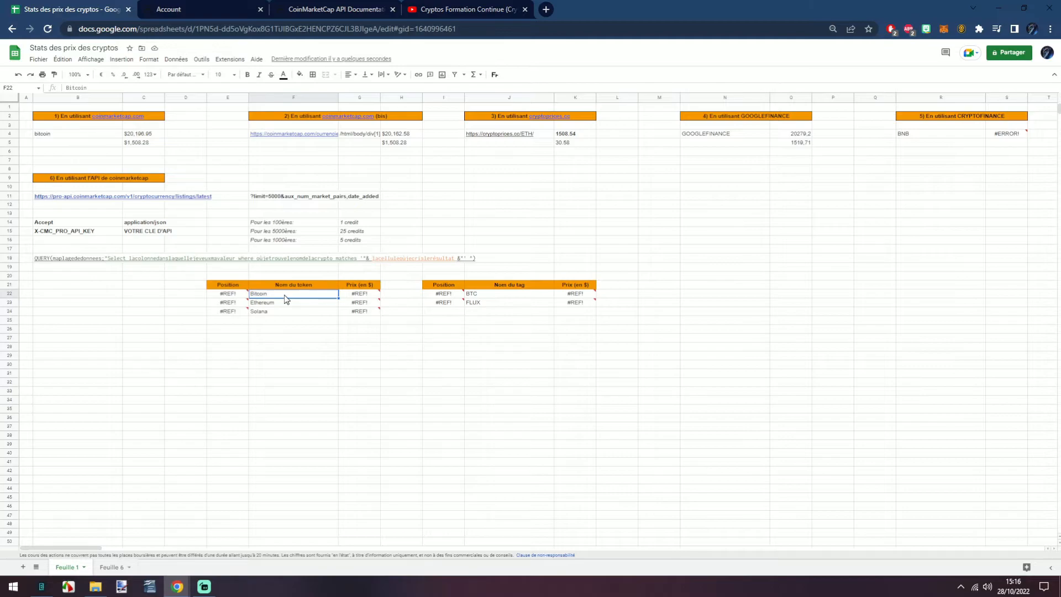
- Replace the data range in the QUERY formula of E22, Bitcoin's position, with 'Feuille 6'!2:5001
{"action": "mouse_move", "coordinate": [257, 301]}
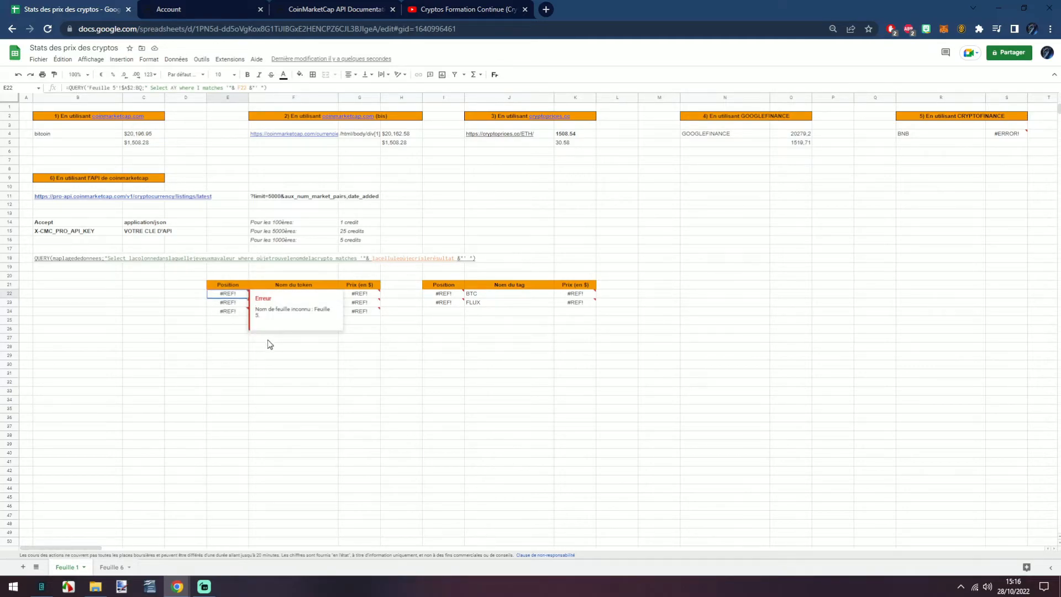
{"action": "left_click", "coordinate": [239, 296]}
{"action": "double_click", "coordinate": [239, 295]}
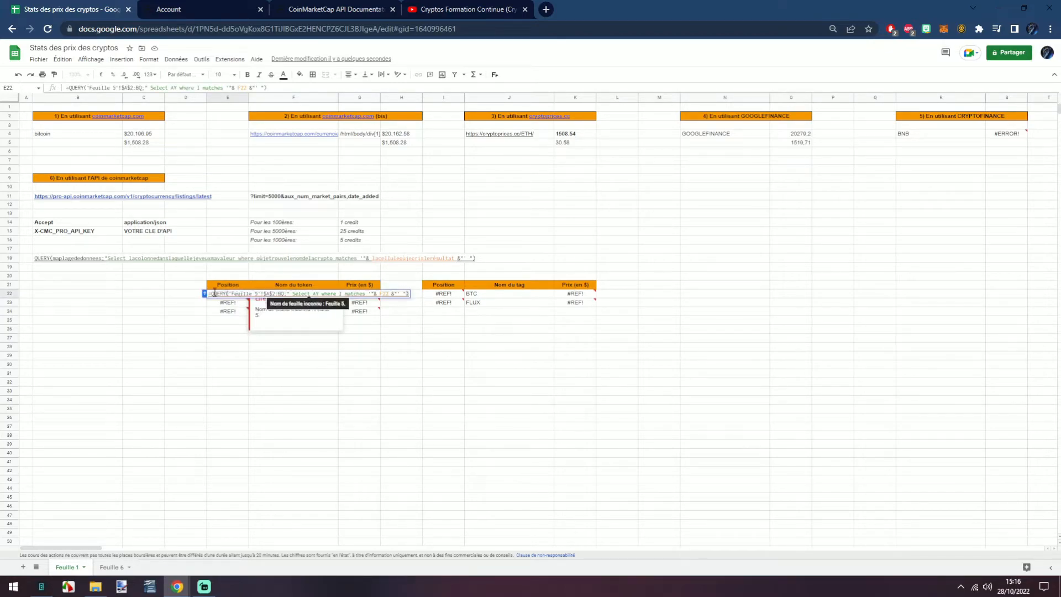
{"action": "double_click", "coordinate": [243, 294]}
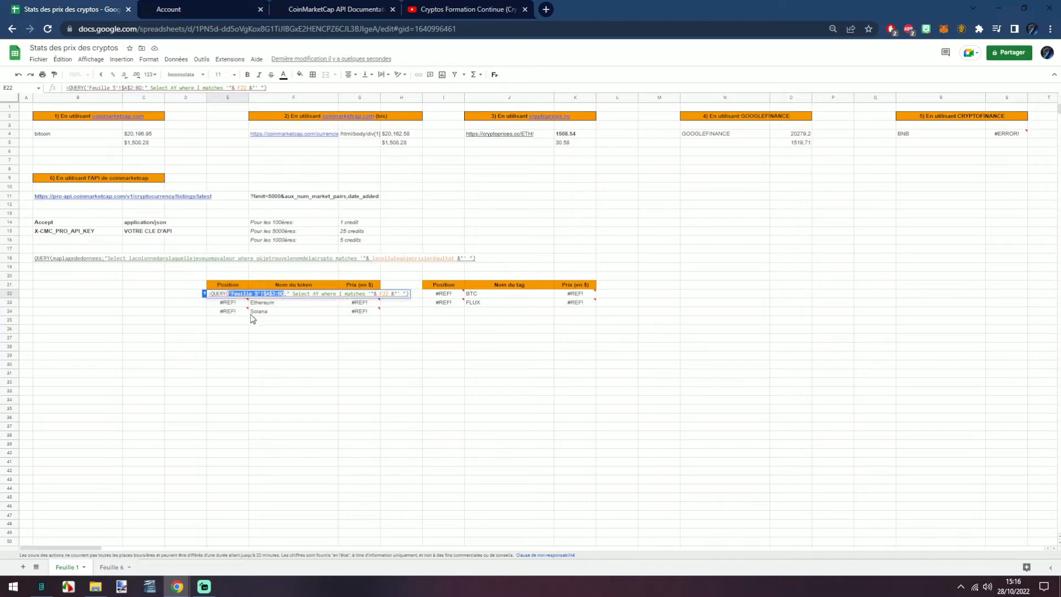
{"action": "key", "text": "BackSpace"}
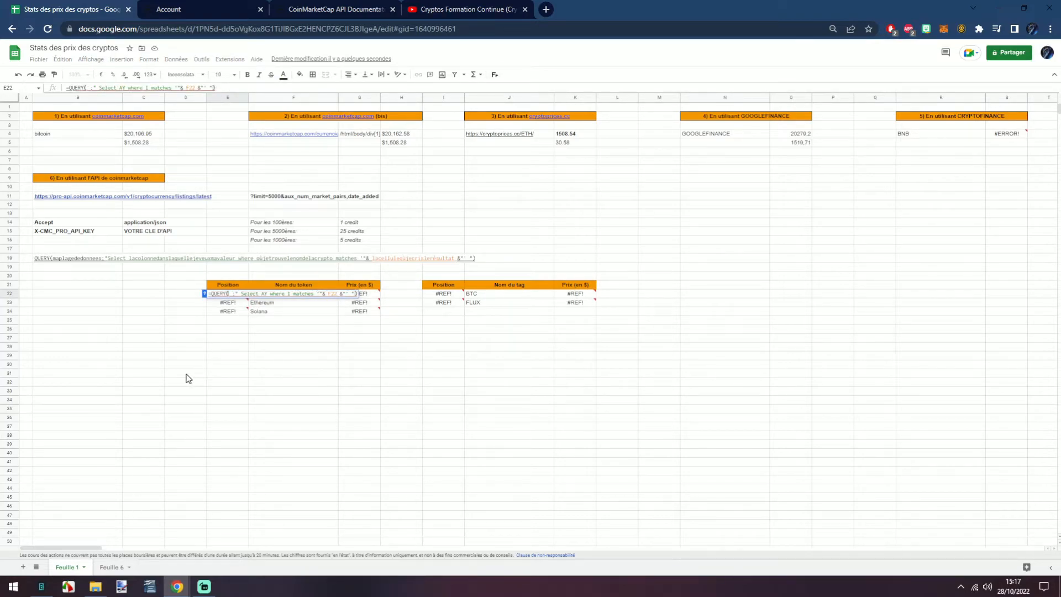
{"action": "left_click", "coordinate": [112, 570]}
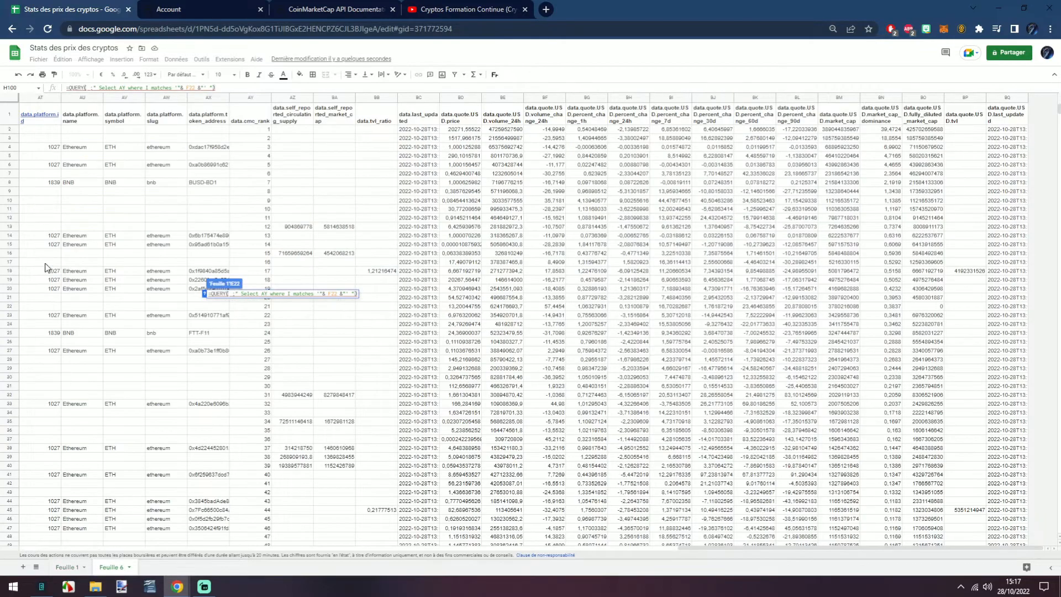
{"action": "left_click", "coordinate": [9, 97]}
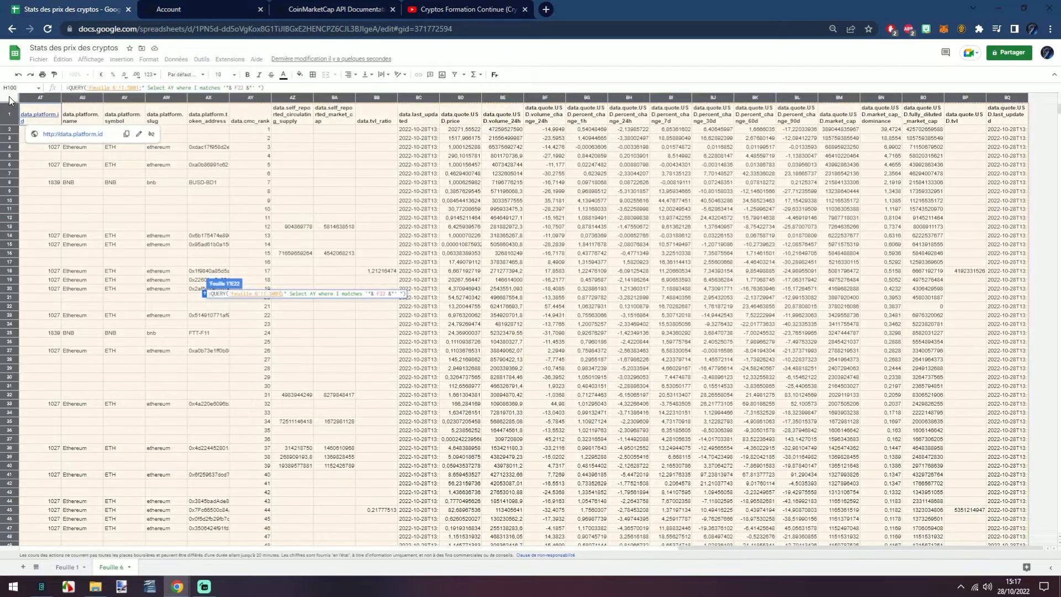
{"action": "left_click", "coordinate": [124, 88]}
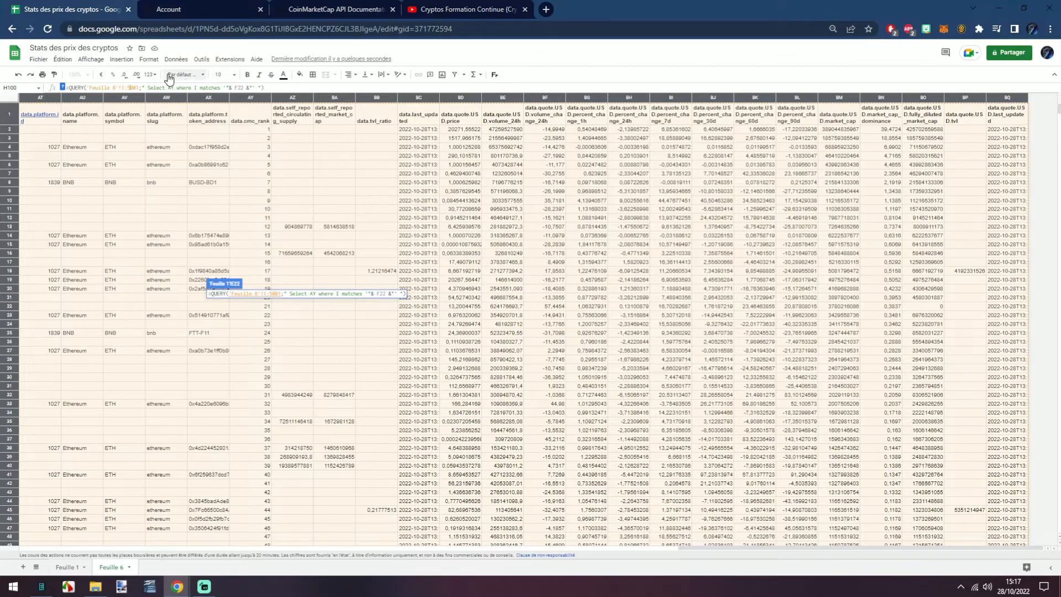
{"action": "key", "text": "BackSpace"}
{"action": "type", "text": "2"}
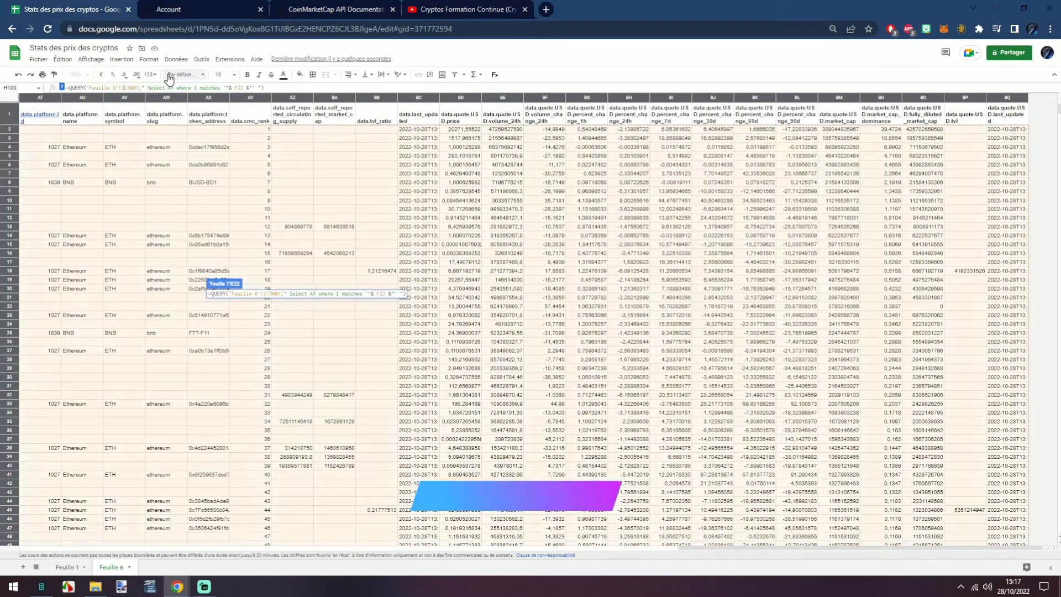
{"action": "key", "text": "Return"}
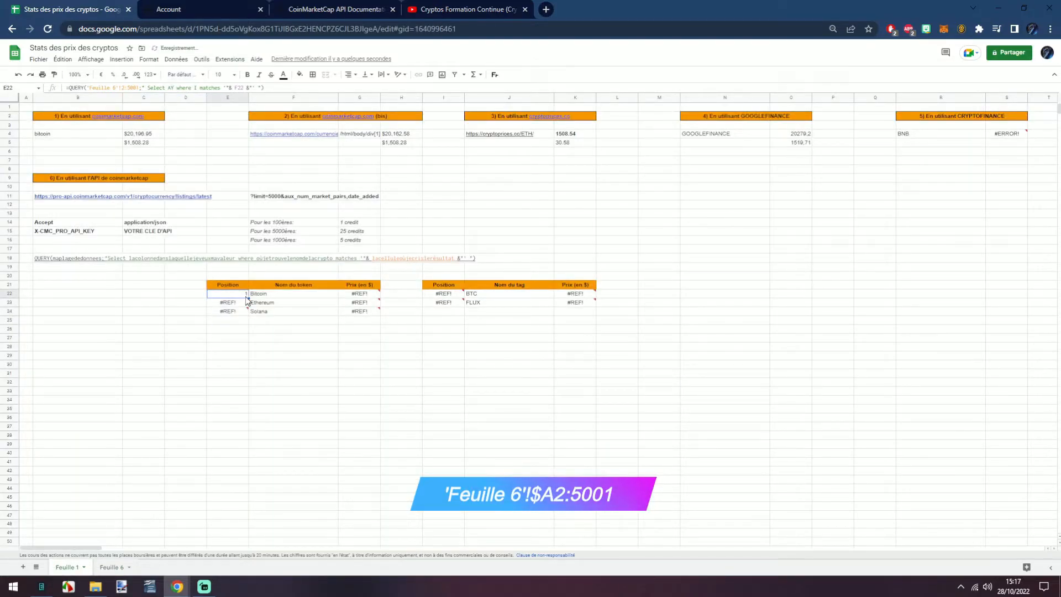
- Examine the Select column argument in E22's QUERY formula and the Position column of the token table
{"action": "double_click", "coordinate": [247, 295]}
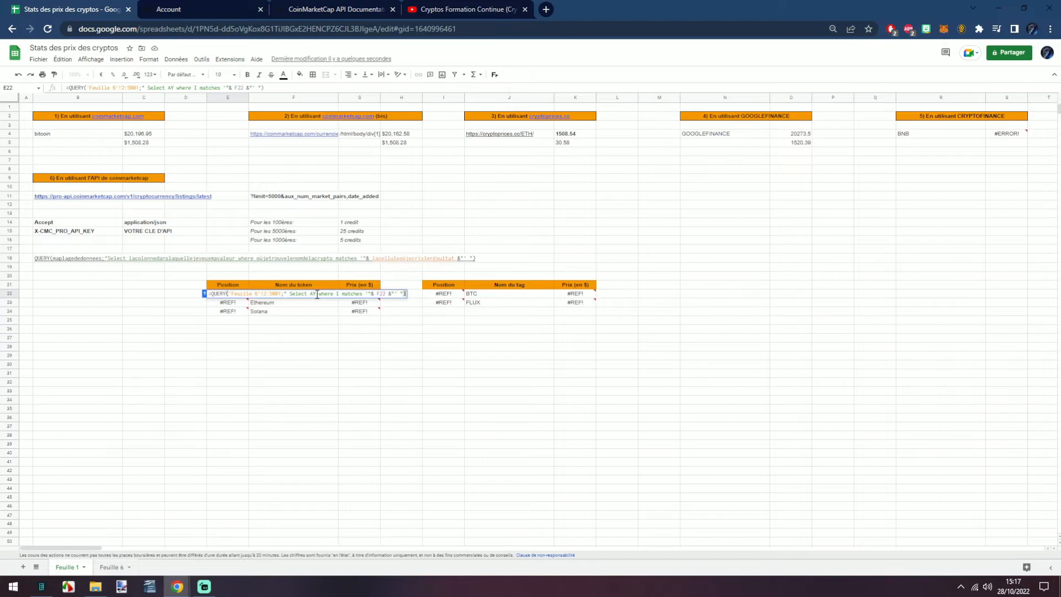
{"action": "left_click", "coordinate": [312, 293]}
{"action": "left_click", "coordinate": [111, 567]}
{"action": "key", "text": "Return"}
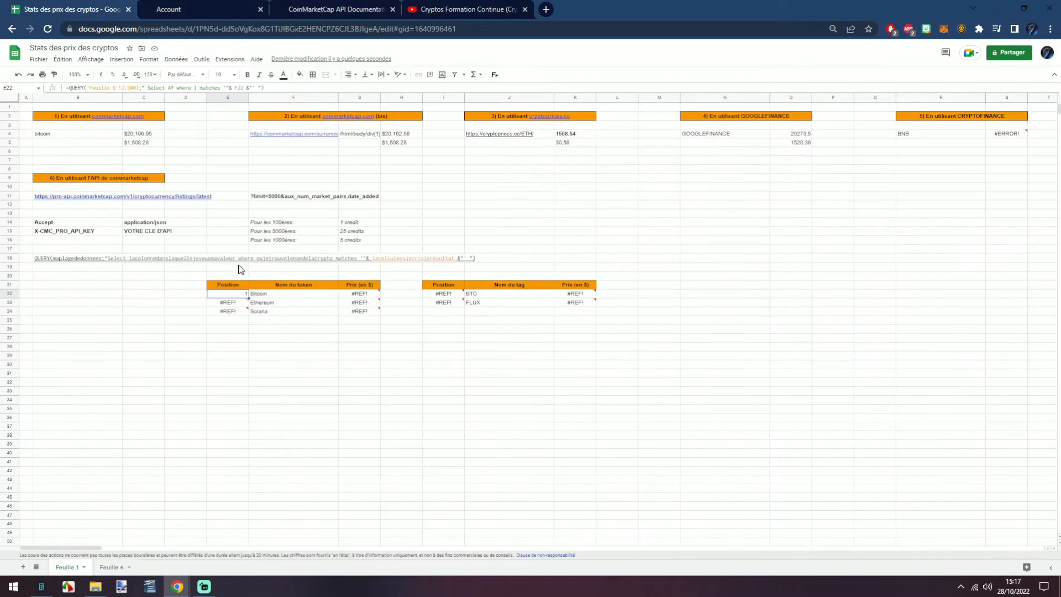
{"action": "left_click_drag", "start_coordinate": [225, 286], "coordinate": [225, 314]}
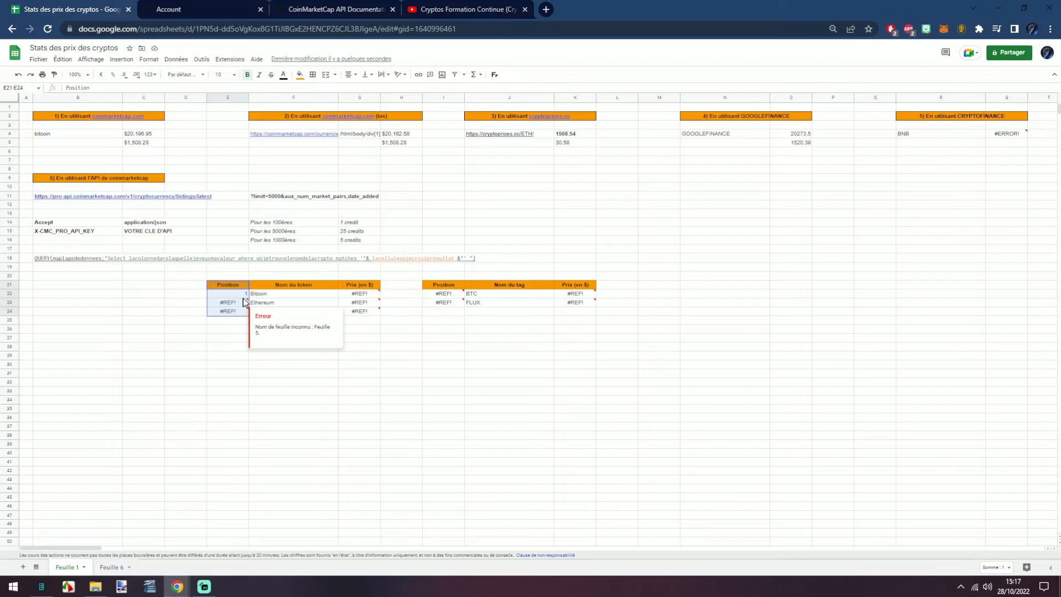
- Clear the Select column in E22's QUERY formula and re-enter it as AY, the data.cmc_rank column on Feuille 6
{"action": "left_click", "coordinate": [244, 296]}
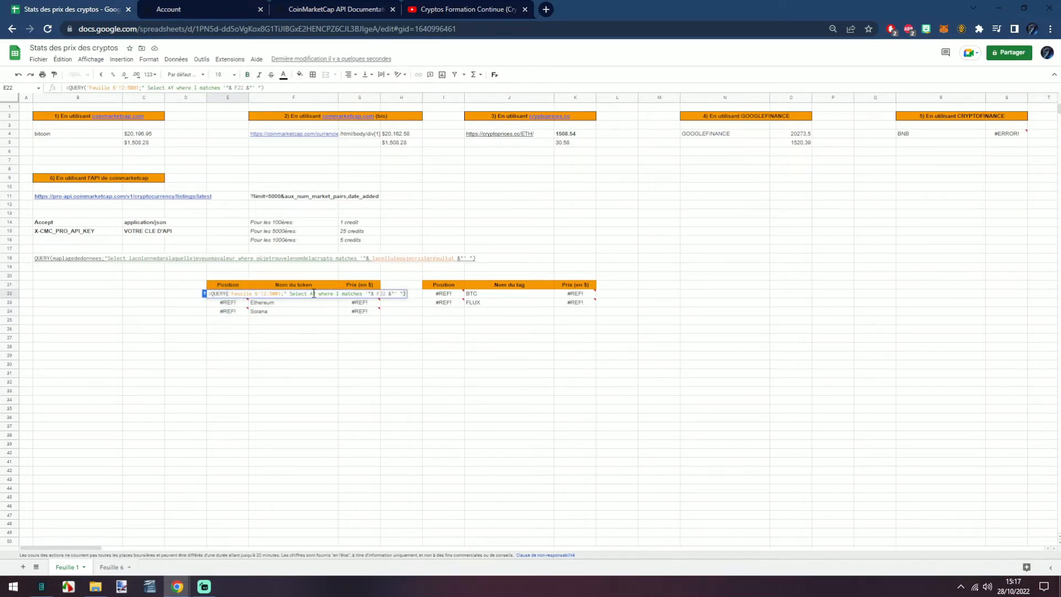
{"action": "double_click", "coordinate": [320, 293]}
{"action": "left_click", "coordinate": [316, 294]}
{"action": "key", "text": "BackSpace"}
{"action": "key", "text": "BackSpace"}
{"action": "left_click", "coordinate": [108, 566]}
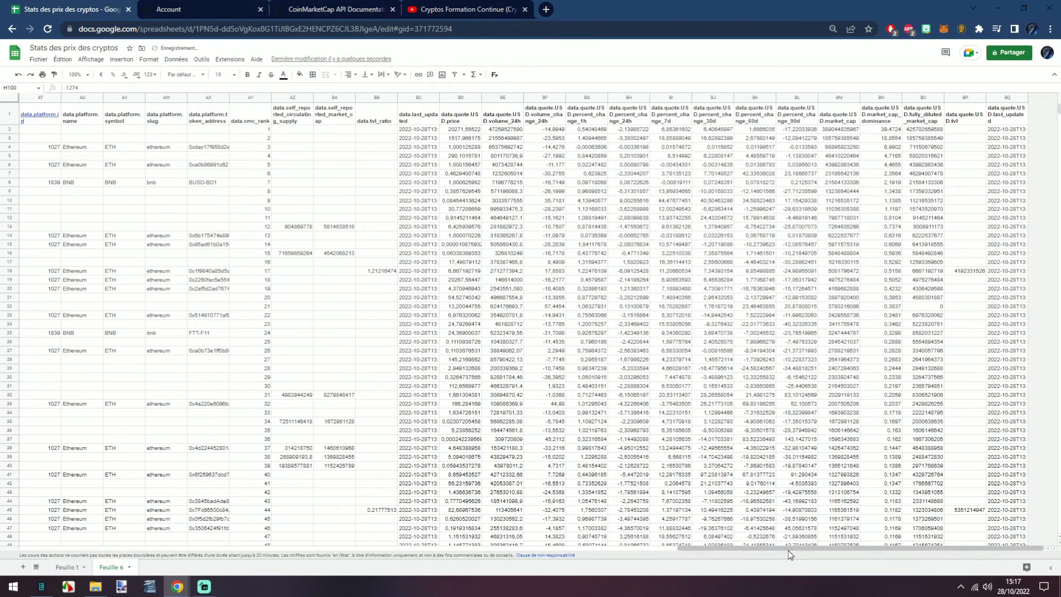
{"action": "left_click_drag", "start_coordinate": [789, 548], "coordinate": [740, 545]}
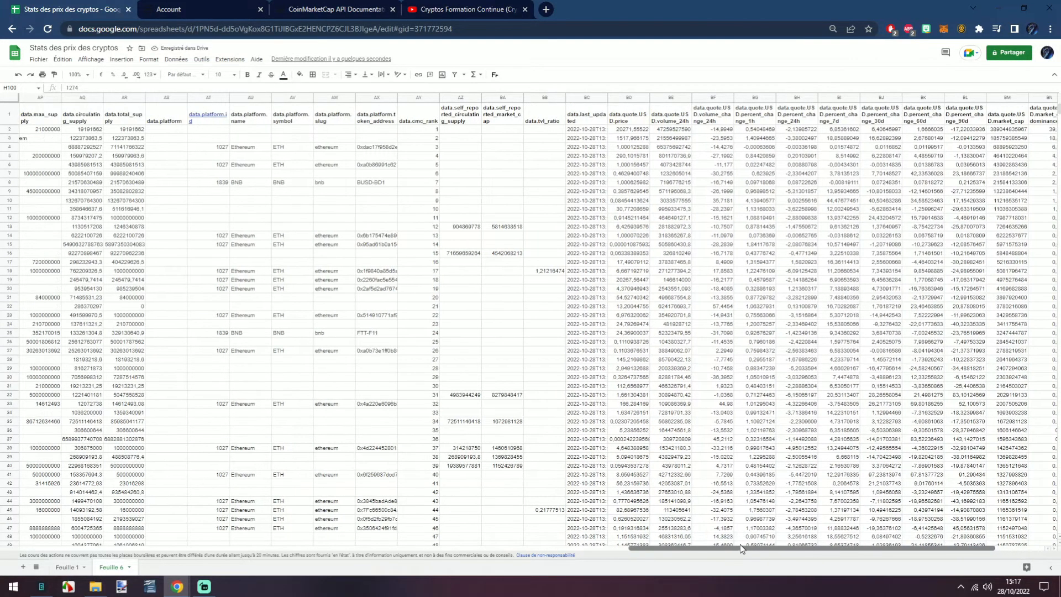
{"action": "left_click", "coordinate": [420, 99]}
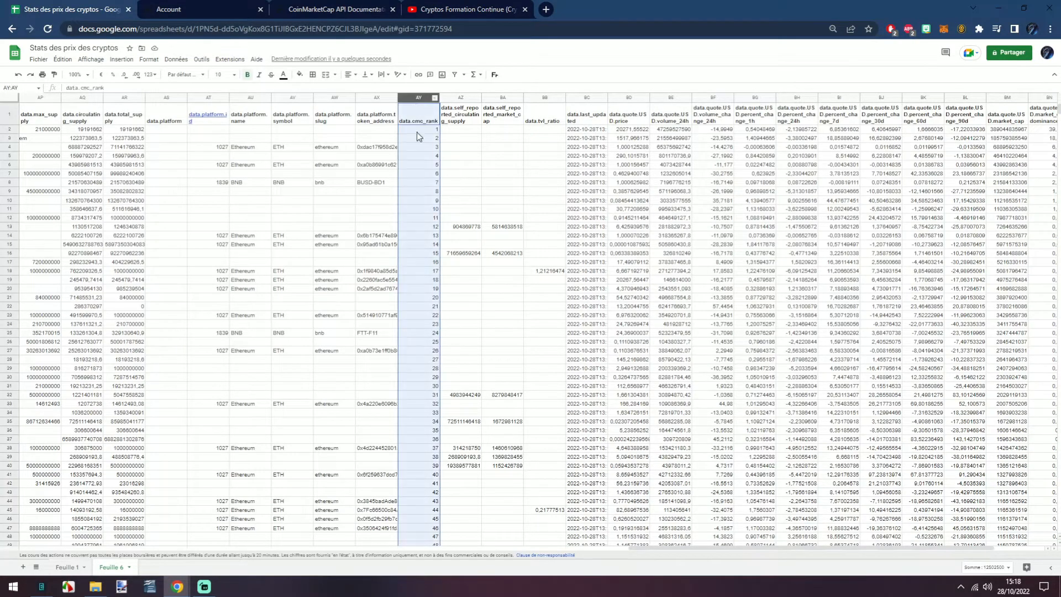
{"action": "left_click", "coordinate": [66, 568]}
{"action": "double_click", "coordinate": [231, 296]}
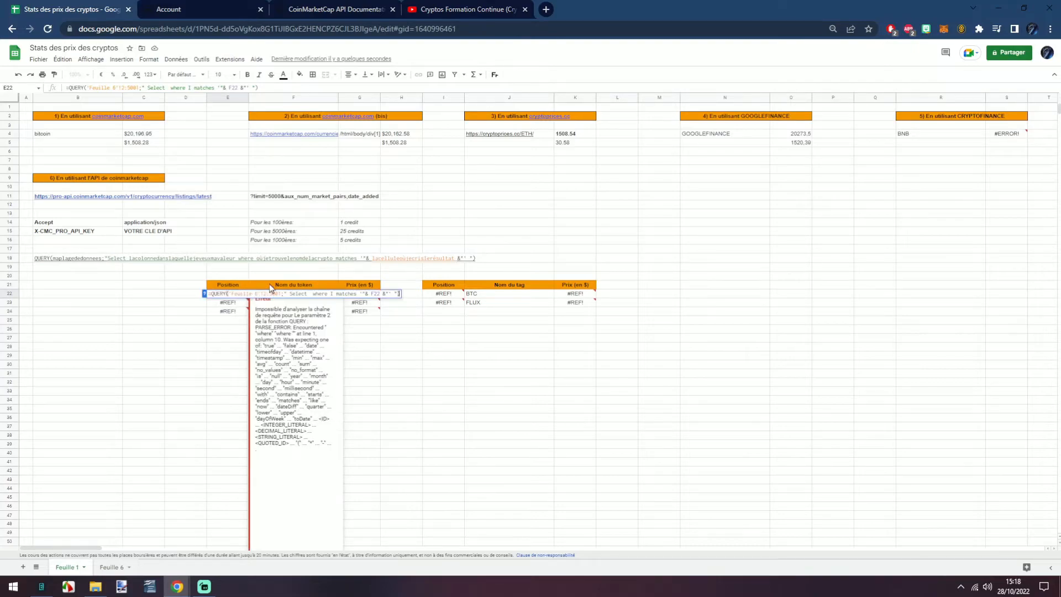
{"action": "left_click", "coordinate": [312, 294]}
{"action": "type", "text": "AY"}
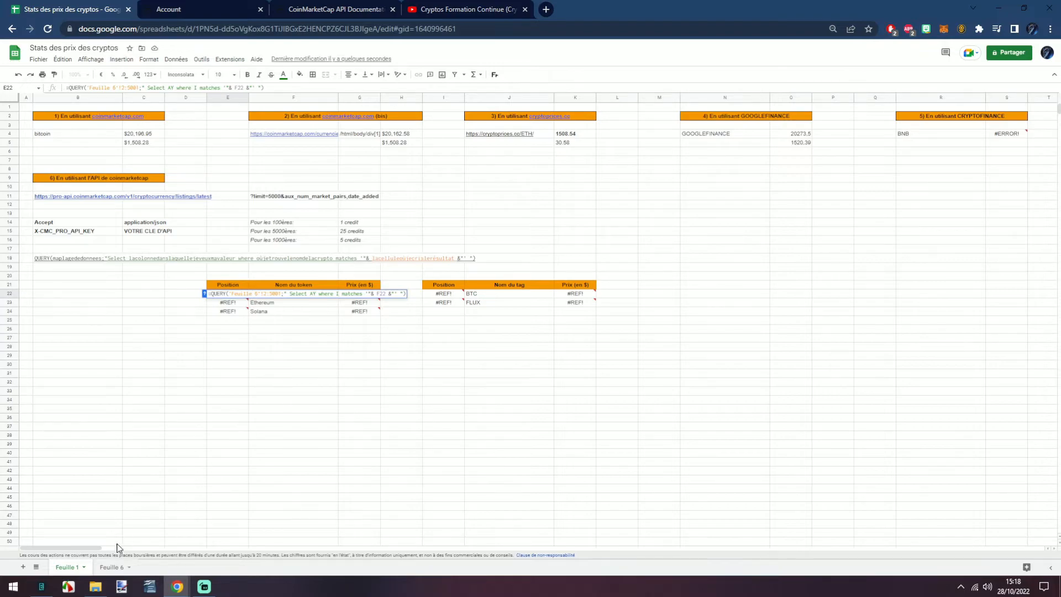
- Check the first values of the data.cmc_rank and data.name columns on Feuille 6 and return to Feuille 1
{"action": "left_click", "coordinate": [103, 568]}
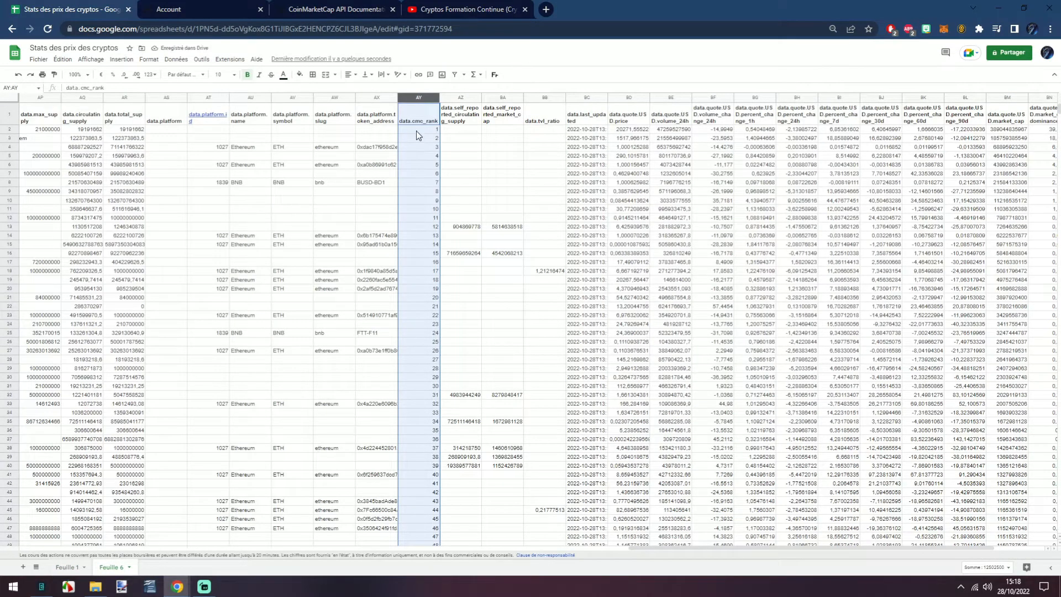
{"action": "left_click", "coordinate": [416, 131]}
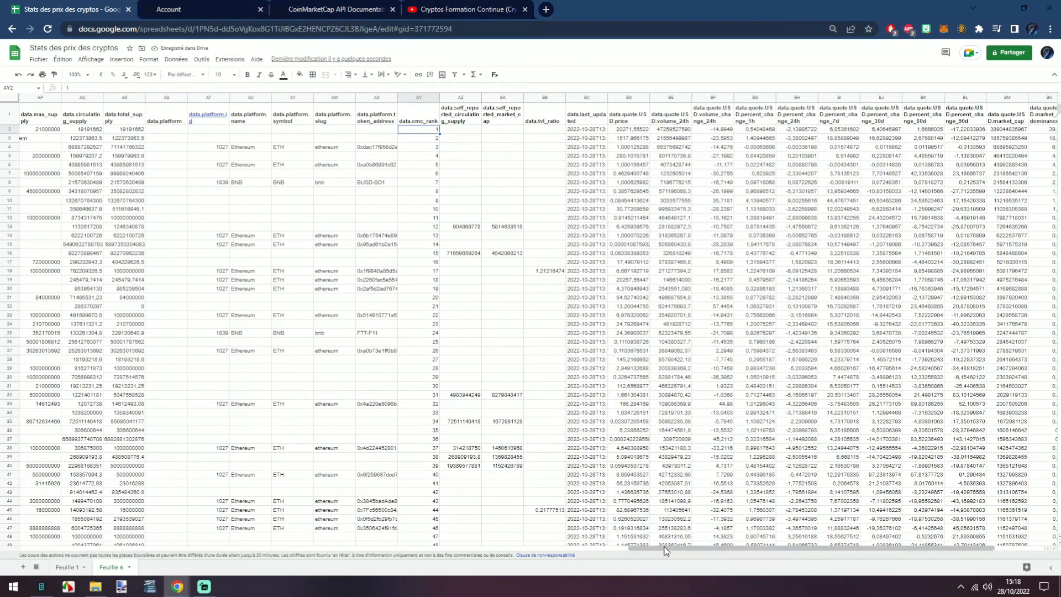
{"action": "left_click_drag", "start_coordinate": [665, 550], "coordinate": [39, 546]}
{"action": "left_click", "coordinate": [360, 131]}
{"action": "left_click", "coordinate": [65, 567]}
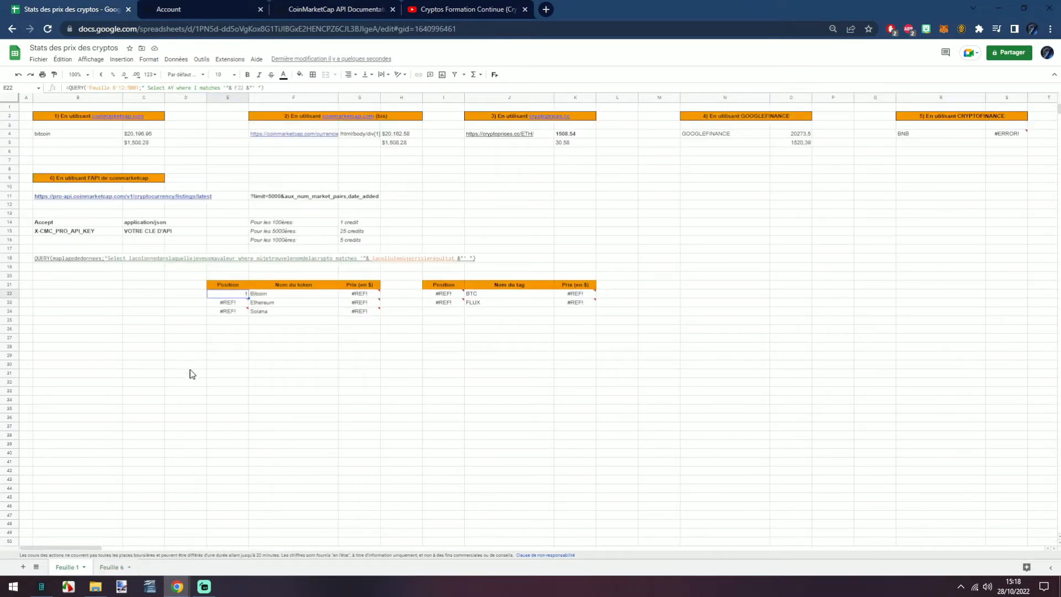
- Review the "where I matches" condition and its F22 reference in E22's QUERY formula
{"action": "double_click", "coordinate": [240, 295]}
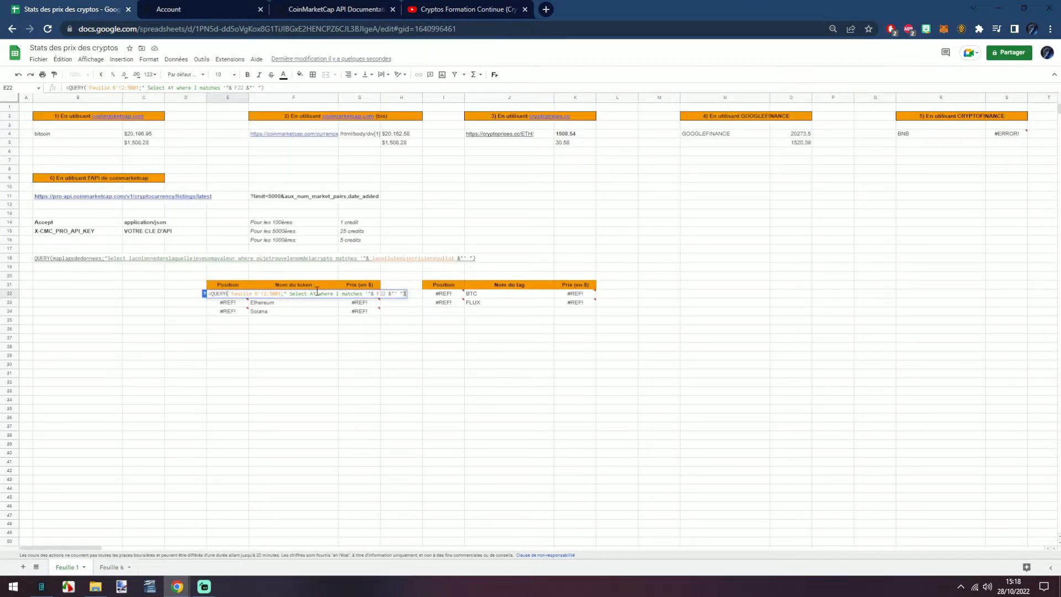
{"action": "double_click", "coordinate": [338, 294]}
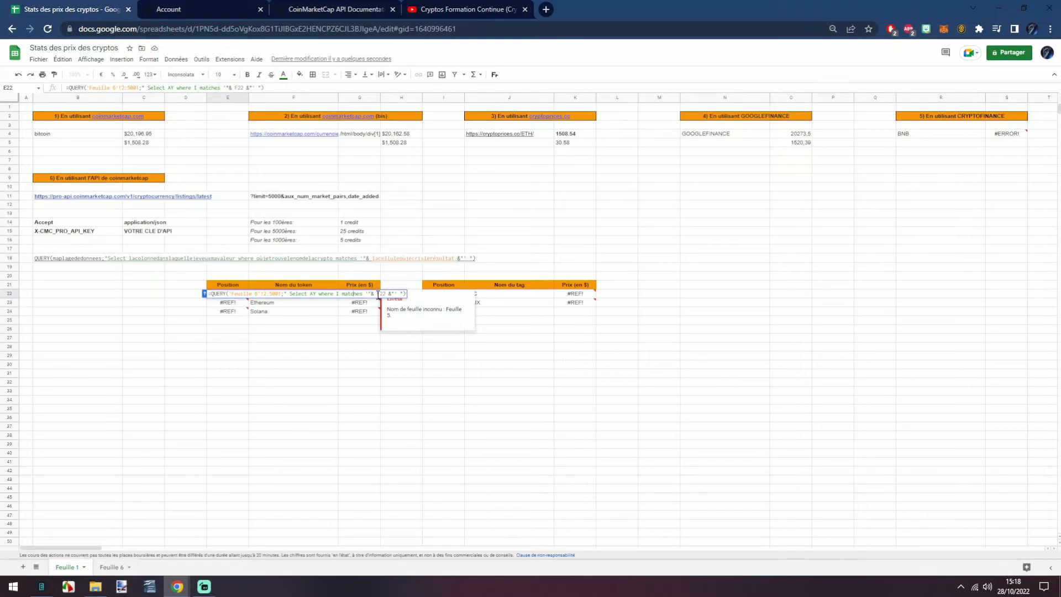
{"action": "double_click", "coordinate": [379, 294]}
{"action": "key", "text": "Return"}
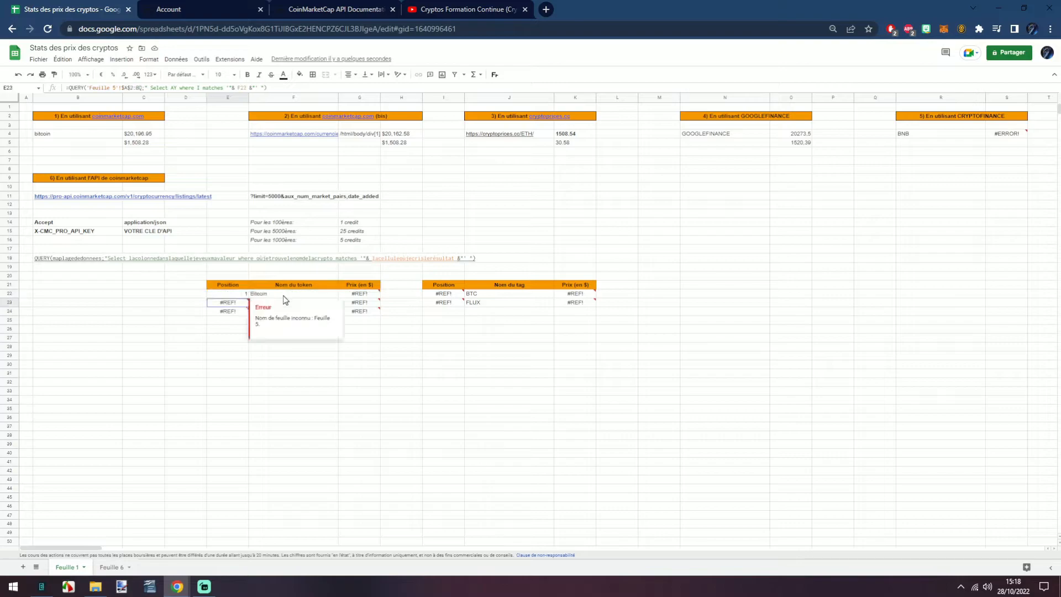
- Clear the Ethereum and Solana rows, E23:G24, from the token table
{"action": "left_click", "coordinate": [283, 295]}
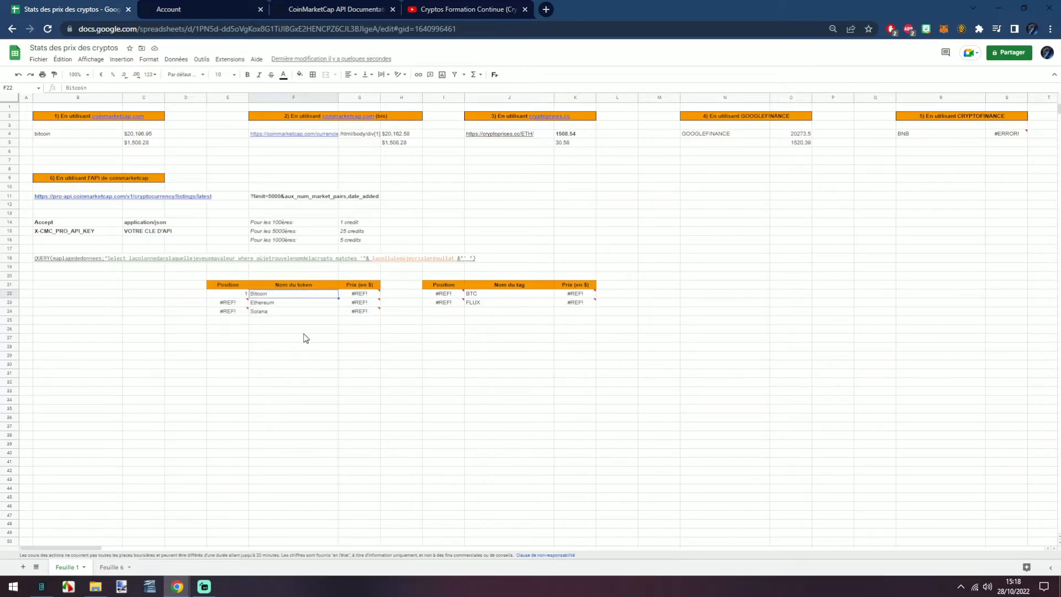
{"action": "left_click", "coordinate": [237, 295]}
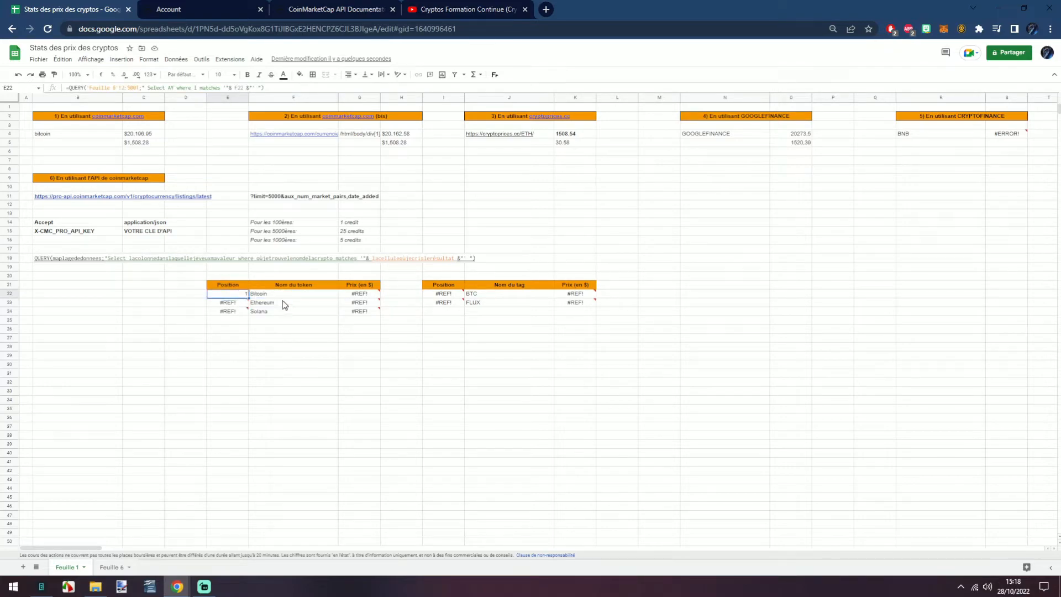
{"action": "left_click", "coordinate": [283, 304]}
{"action": "left_click", "coordinate": [245, 303]}
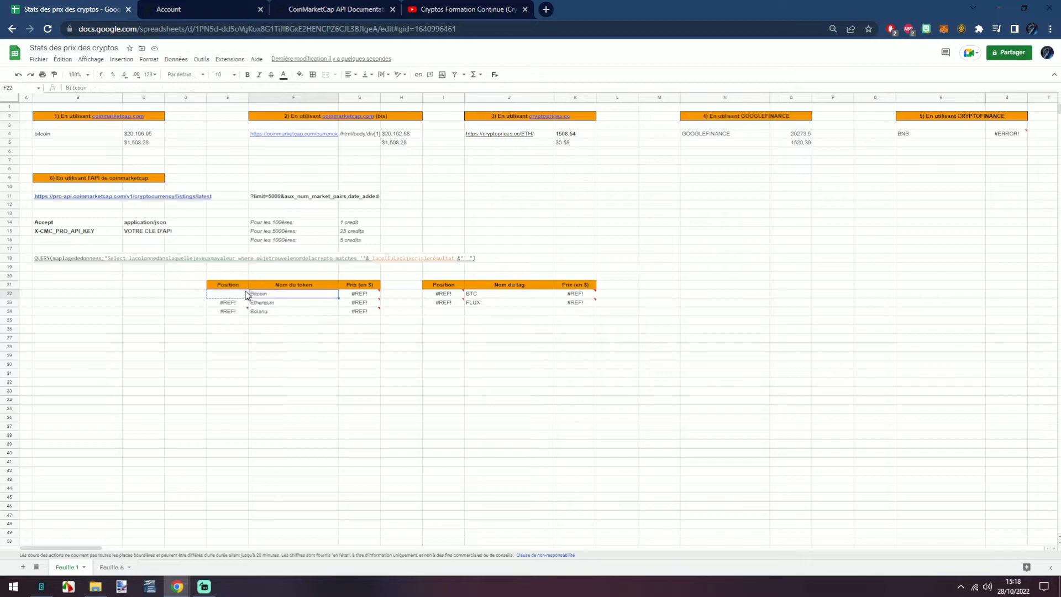
{"action": "left_click_drag", "start_coordinate": [237, 304], "coordinate": [348, 310]}
{"action": "key", "text": "Delete"}
{"action": "left_click", "coordinate": [244, 293]}
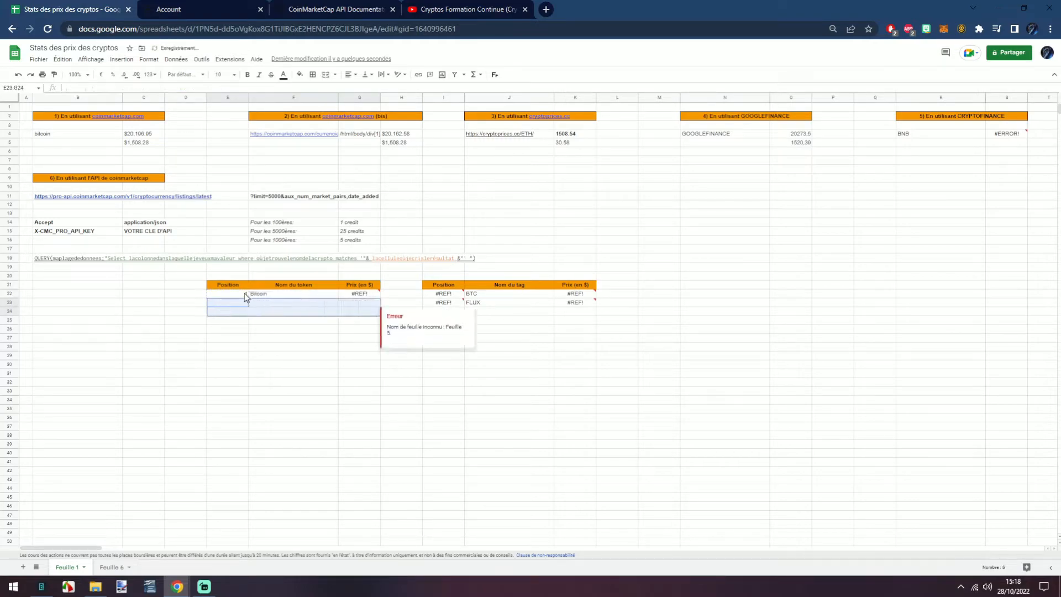
- Copy the Bitcoin row E22:G22 to row 23 and check the error on its Position cell
{"action": "left_click_drag", "start_coordinate": [247, 294], "coordinate": [352, 299]}
{"action": "key", "text": "ctrl+c"}
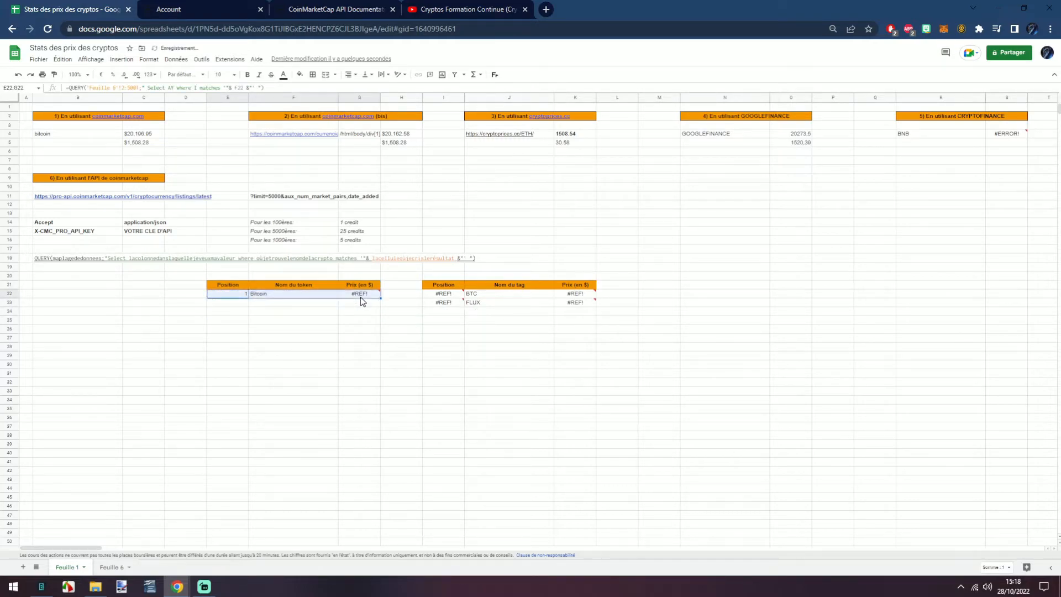
{"action": "left_click", "coordinate": [232, 305]}
{"action": "key", "text": "ctrl+v"}
{"action": "left_click", "coordinate": [257, 305]}
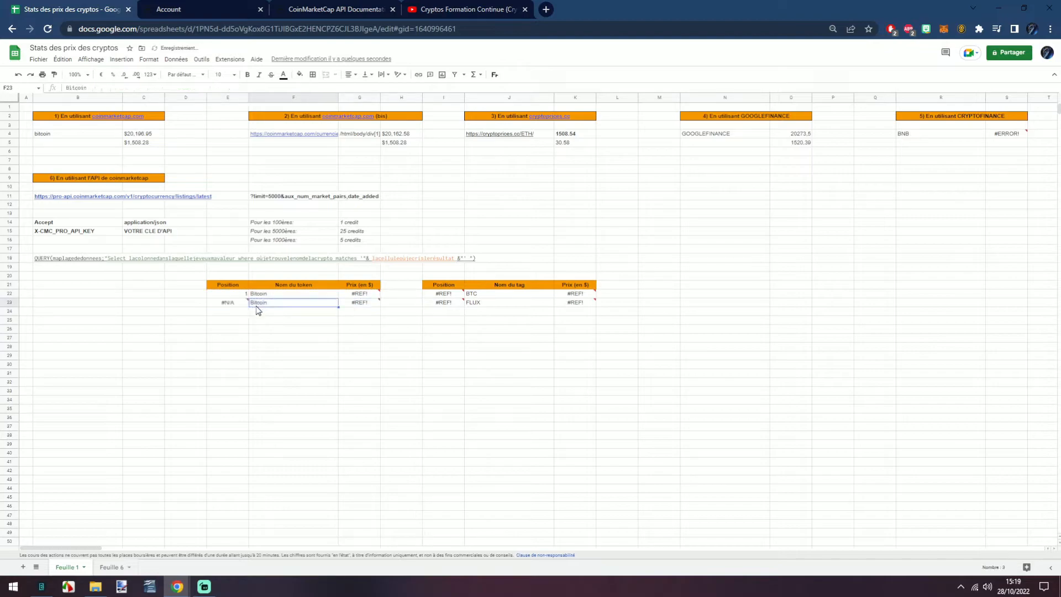
{"action": "double_click", "coordinate": [266, 305]}
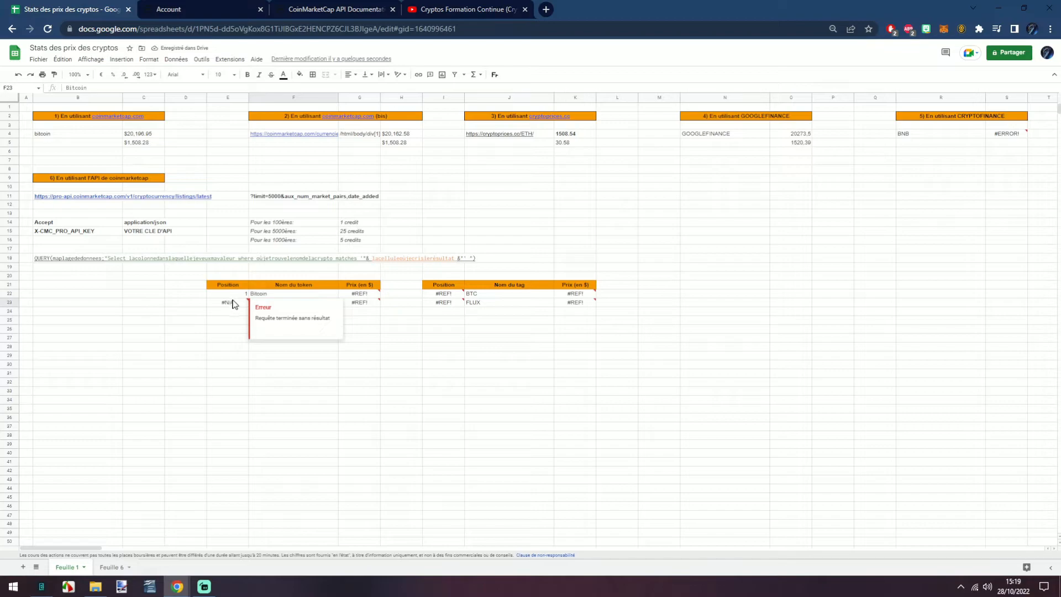
{"action": "left_click", "coordinate": [239, 336]}
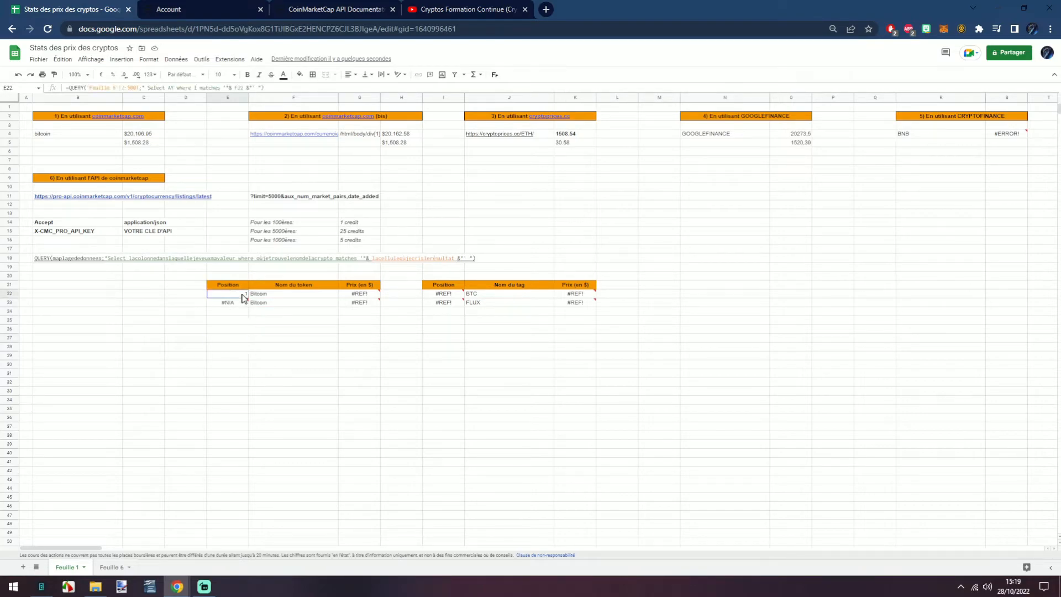
- Lock the starting row of the Feuille 6 range in E22's QUERY formula by adding a $ before the 2
{"action": "double_click", "coordinate": [242, 294]}
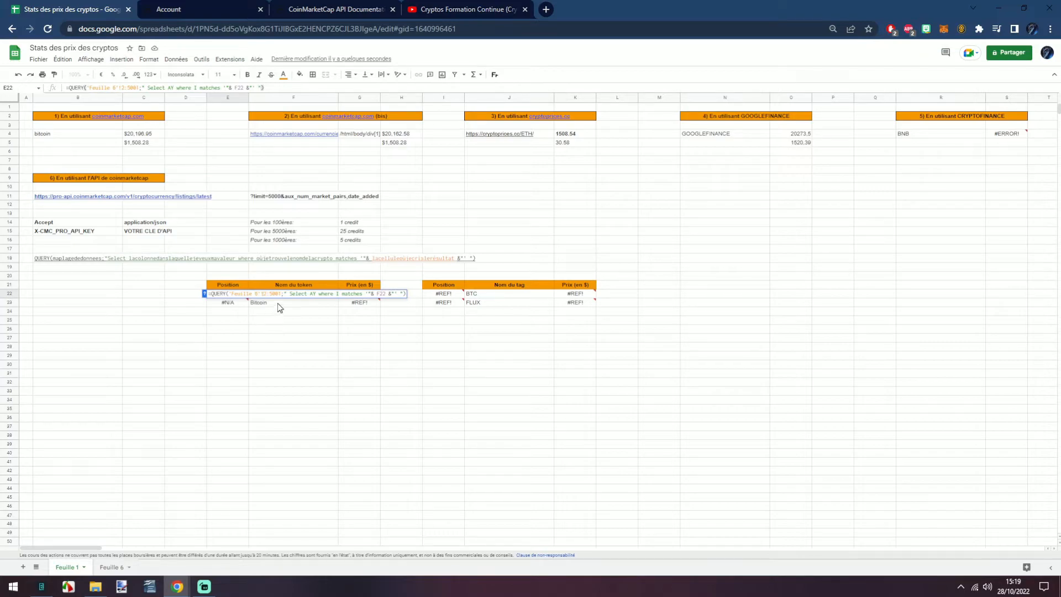
{"action": "left_click", "coordinate": [270, 294]}
{"action": "type", "text": "$"}
{"action": "key", "text": "Return"}
- Copy the Bitcoin row E22:G22 with the locked range over row 23
{"action": "left_click_drag", "start_coordinate": [243, 294], "coordinate": [353, 289]}
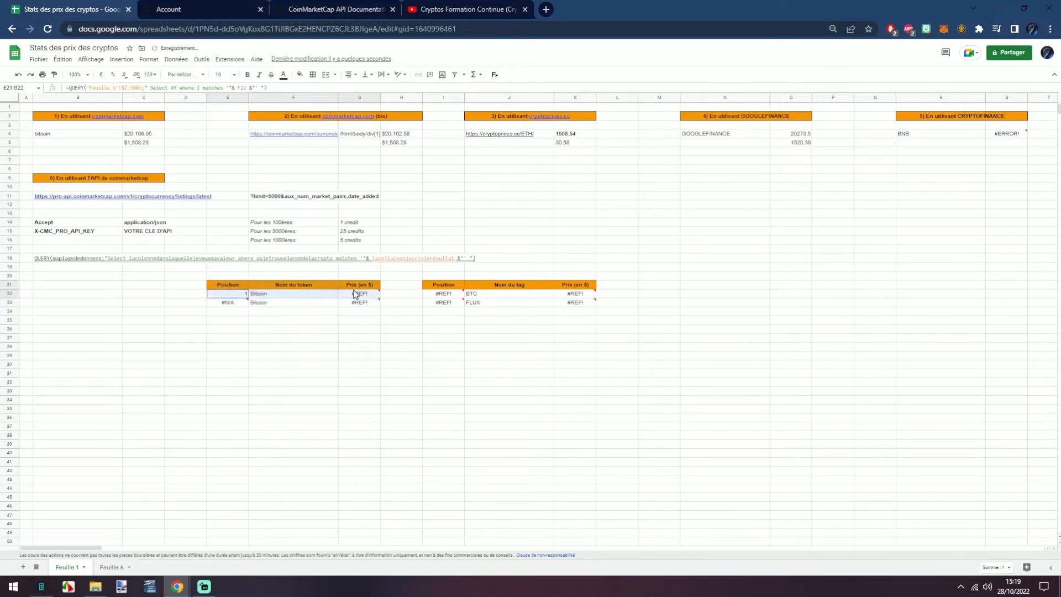
{"action": "key", "text": "ctrl+c"}
{"action": "left_click", "coordinate": [220, 301]}
{"action": "key", "text": "ctrl+v"}
{"action": "left_click", "coordinate": [220, 338]}
{"action": "left_click", "coordinate": [240, 302]}
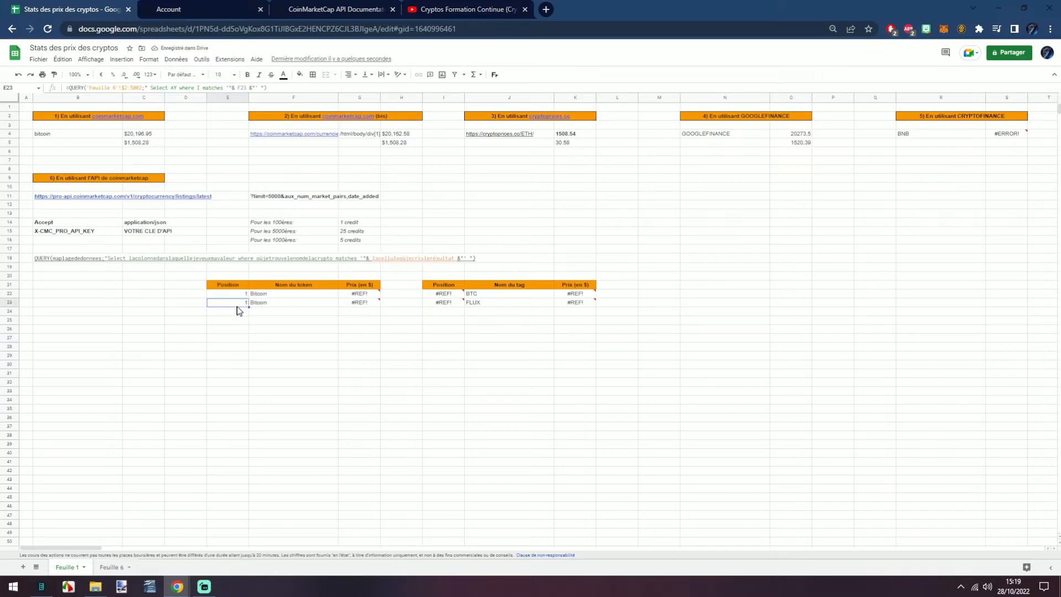
- Compare the data range in E23's QUERY formula without and with the $ lock, undoing and restoring the copied row
{"action": "double_click", "coordinate": [241, 304]}
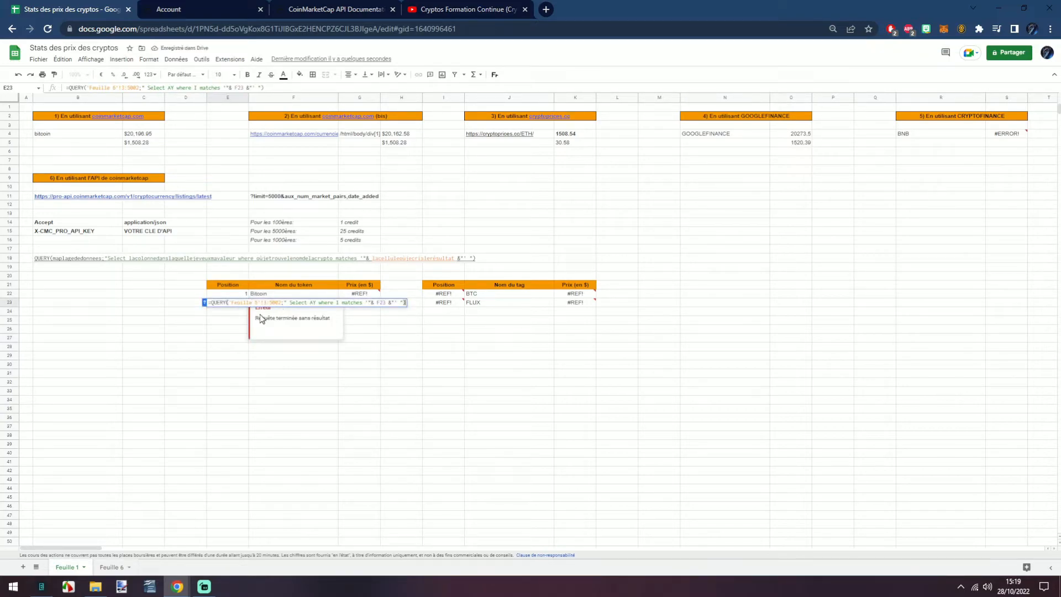
{"action": "key", "text": "Escape"}
{"action": "left_click", "coordinate": [227, 294]}
{"action": "key", "text": "ctrl+z"}
{"action": "key", "text": "ctrl+z"}
{"action": "left_click", "coordinate": [234, 302]}
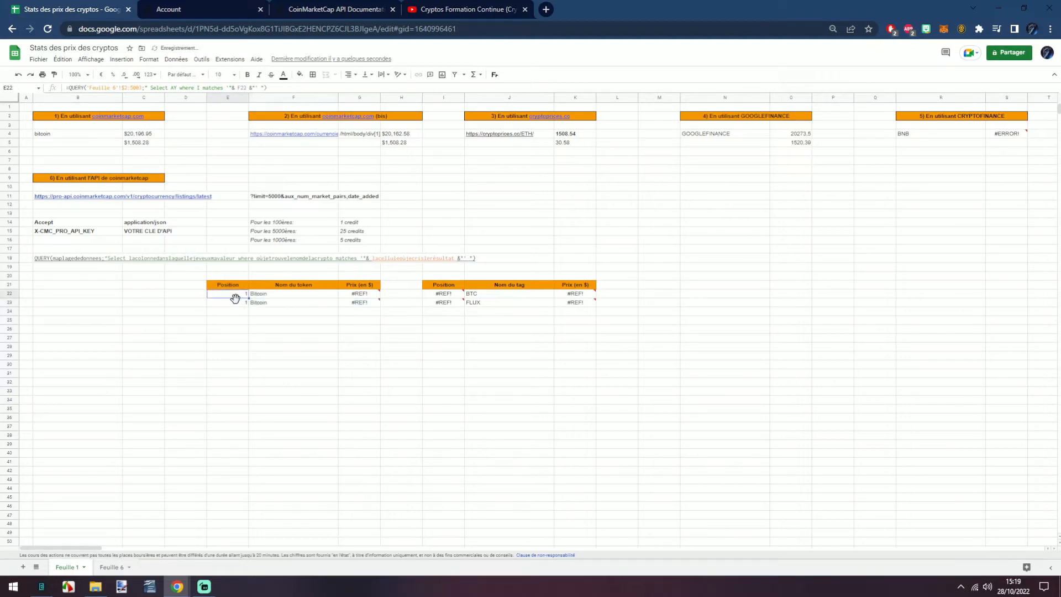
{"action": "double_click", "coordinate": [235, 304]}
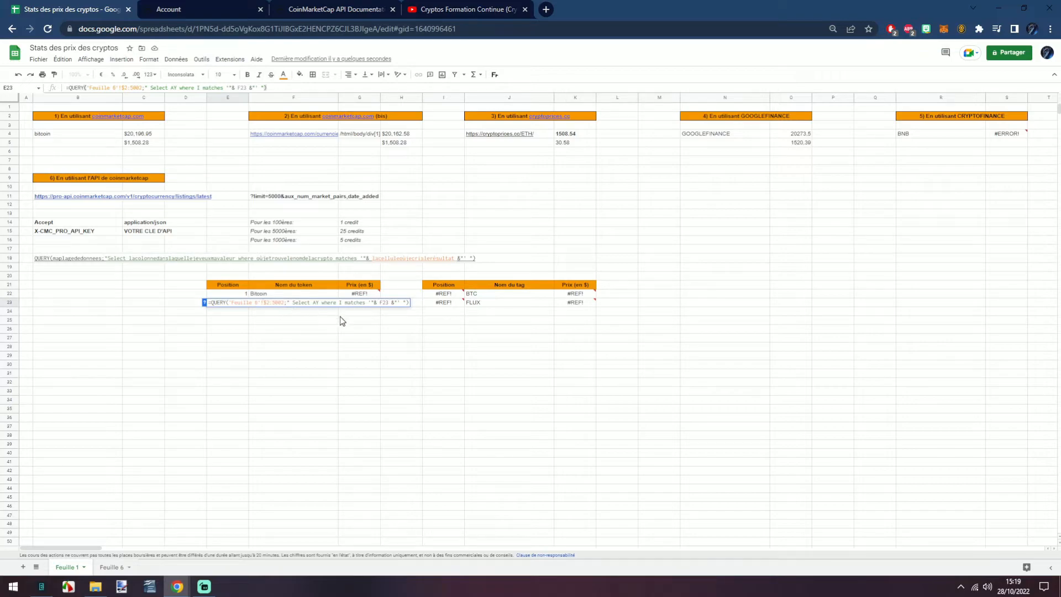
{"action": "key", "text": "Return"}
- Set the token name in F23 to Ethereum
{"action": "left_click", "coordinate": [290, 300]}
{"action": "type", "text": "Ethereum"}
{"action": "key", "text": "Return"}
- Copy the Ethereum row E23:G23 to row 24 and set its token name to Solana
{"action": "left_click_drag", "start_coordinate": [226, 303], "coordinate": [347, 300]}
{"action": "key", "text": "ctrl+c"}
{"action": "left_click", "coordinate": [237, 311]}
{"action": "key", "text": "ctrl+v"}
{"action": "key", "text": "Right"}
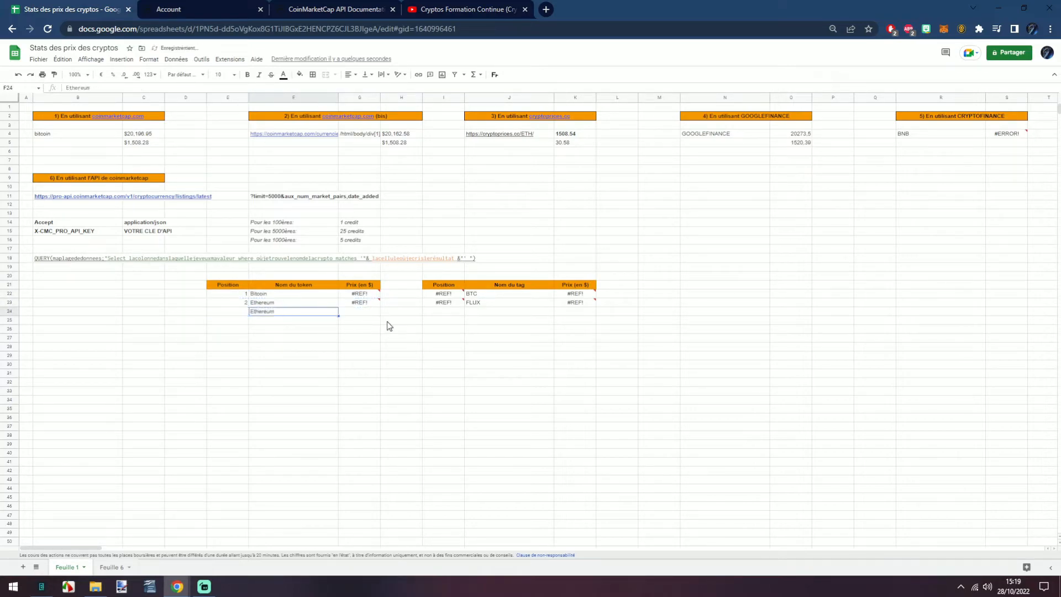
{"action": "type", "text": "Solana"}
{"action": "key", "text": "Return"}
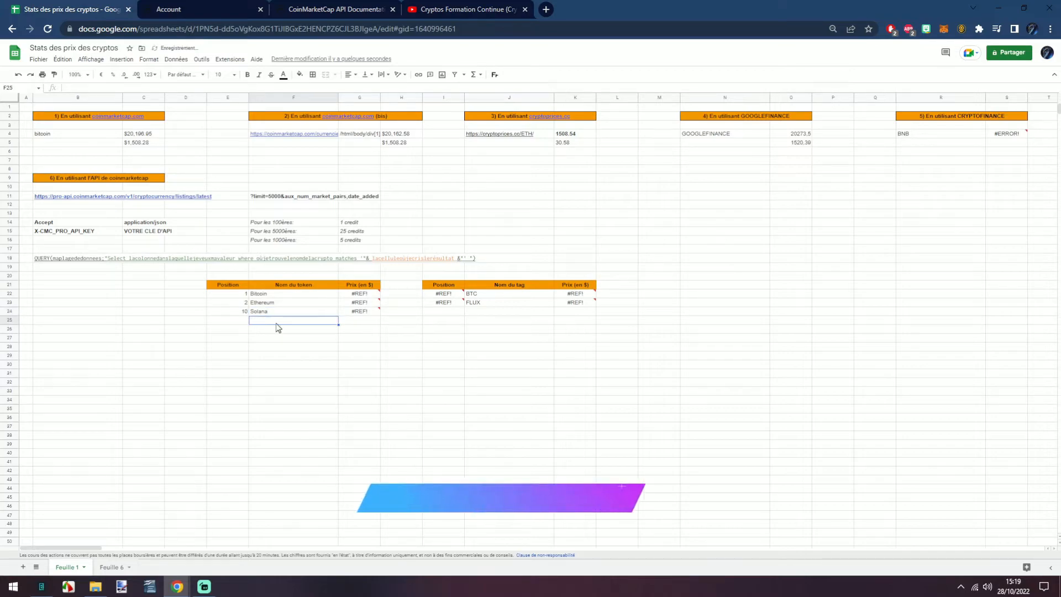
- Replace the price formula in G22 with the text of E22's QUERY formula
{"action": "mouse_move", "coordinate": [354, 295]}
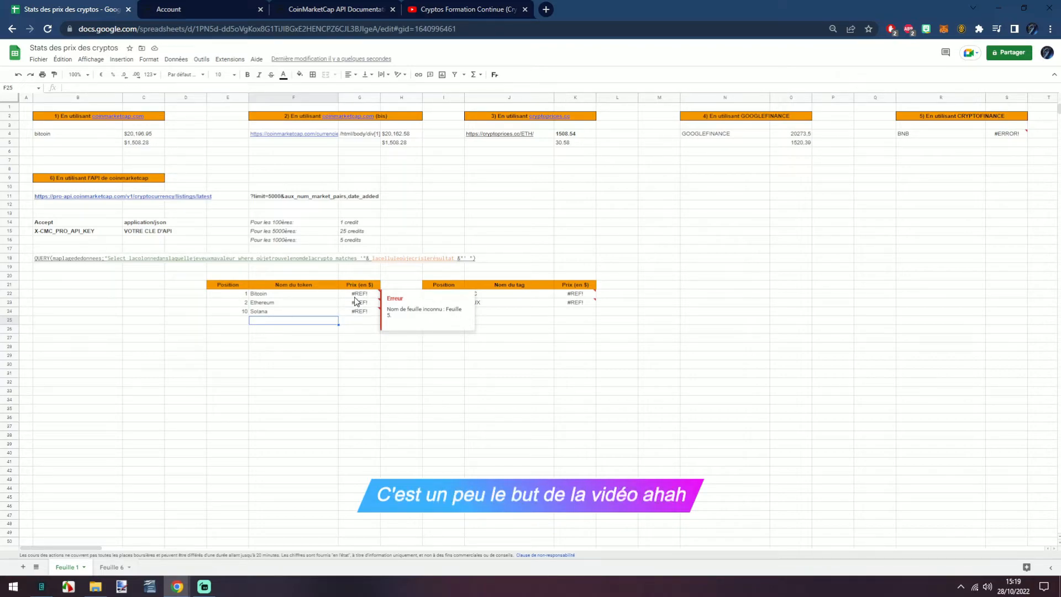
{"action": "double_click", "coordinate": [355, 296]}
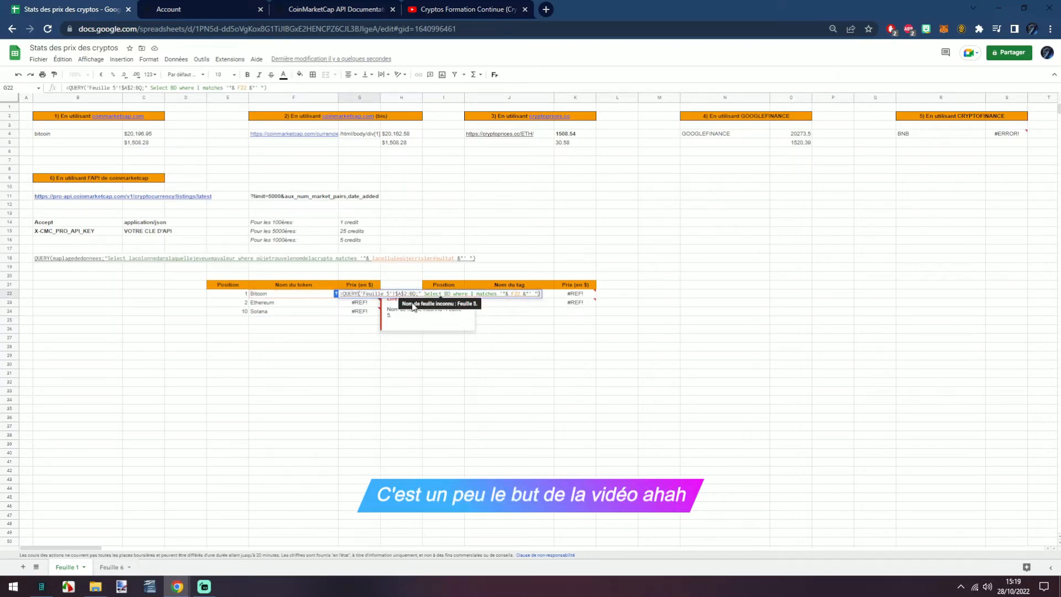
{"action": "key", "text": "Escape"}
{"action": "triple_click", "coordinate": [236, 298]}
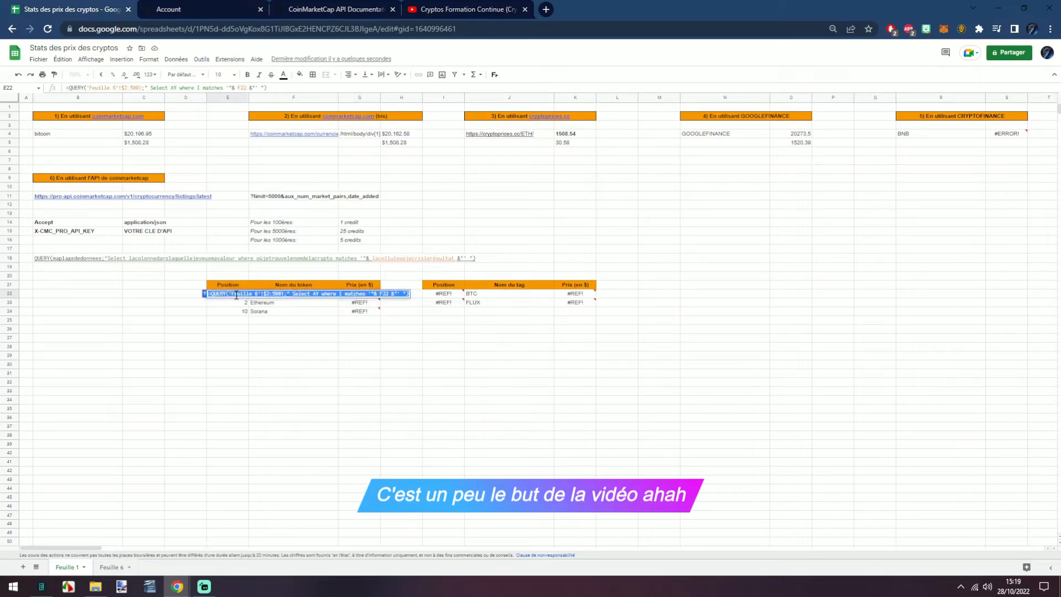
{"action": "key", "text": "Escape"}
{"action": "double_click", "coordinate": [357, 297]}
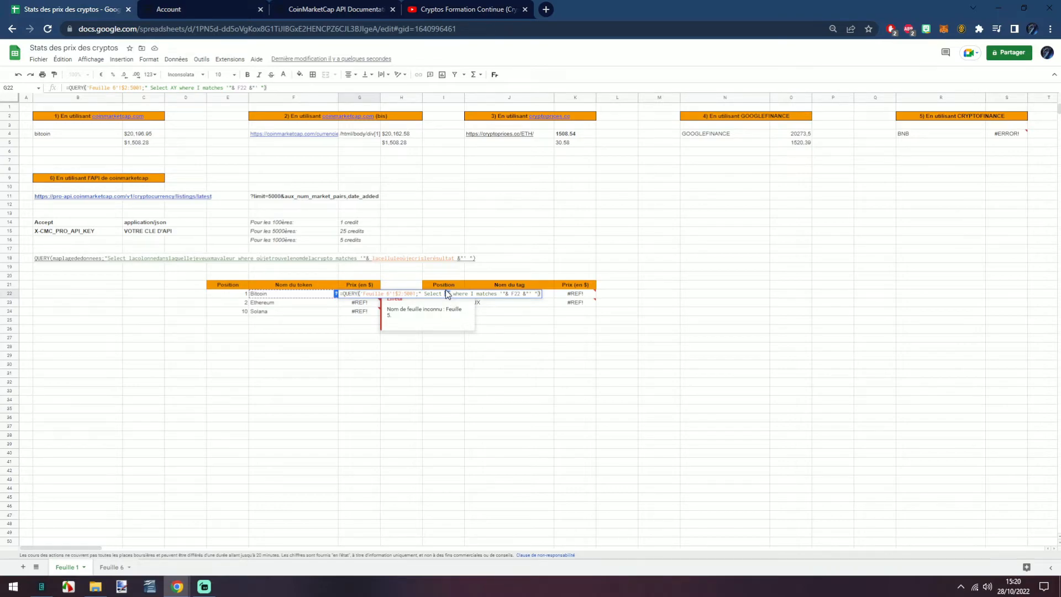
- Set the Select column in G22's QUERY formula to BD, the data.quote.USD.price column located on Feuille 6
{"action": "left_click", "coordinate": [97, 571]}
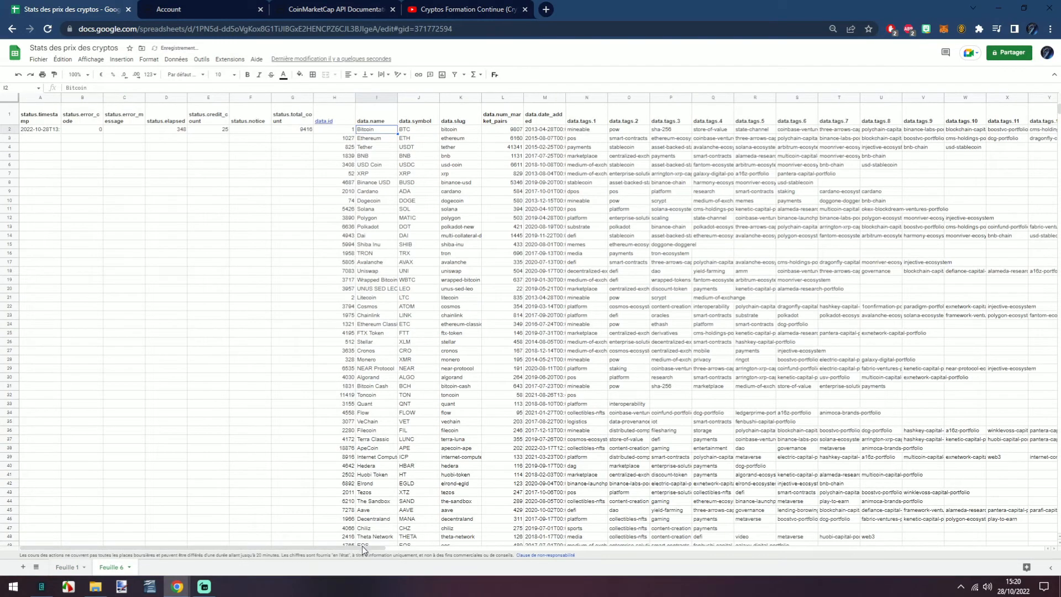
{"action": "left_click_drag", "start_coordinate": [362, 548], "coordinate": [928, 571]}
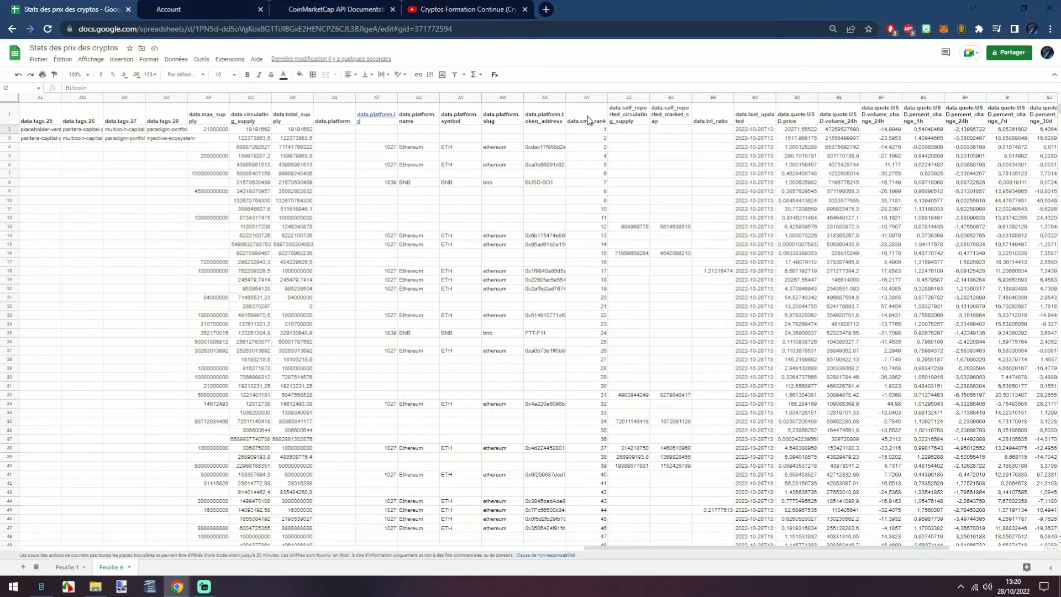
{"action": "left_click", "coordinate": [791, 98]}
{"action": "left_click", "coordinate": [58, 567]}
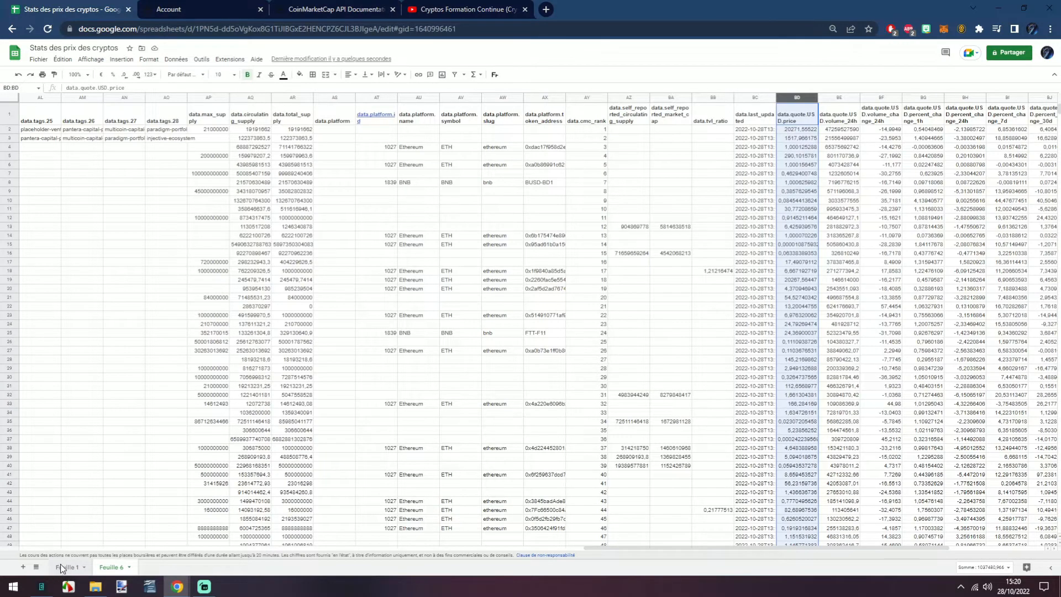
{"action": "double_click", "coordinate": [357, 294]}
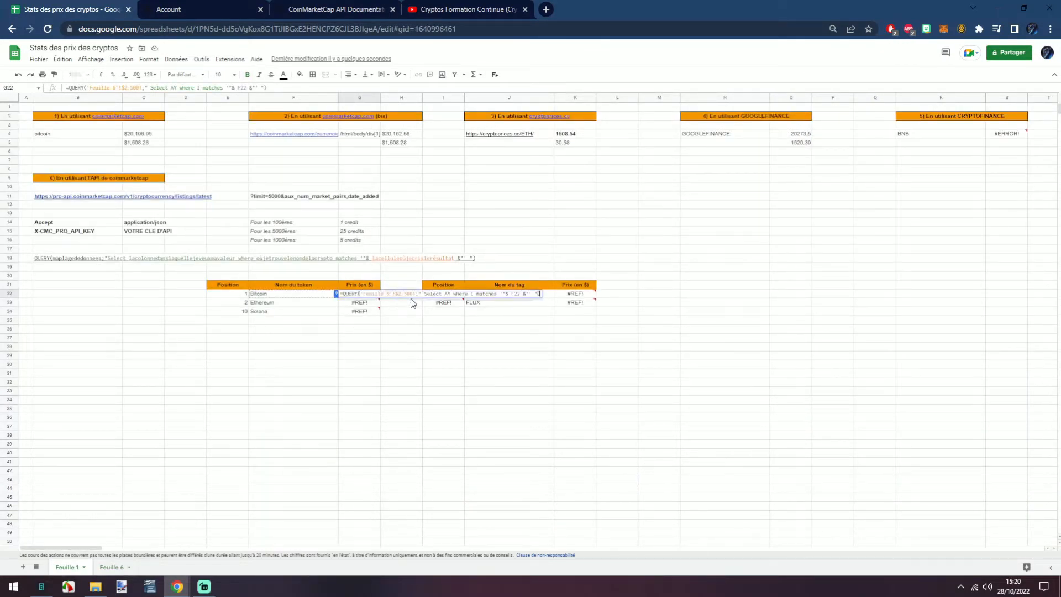
{"action": "left_click", "coordinate": [452, 296]}
{"action": "key", "text": "BackSpace"}
{"action": "key", "text": "BackSpace"}
{"action": "type", "text": "BD"}
{"action": "key", "text": "Return"}
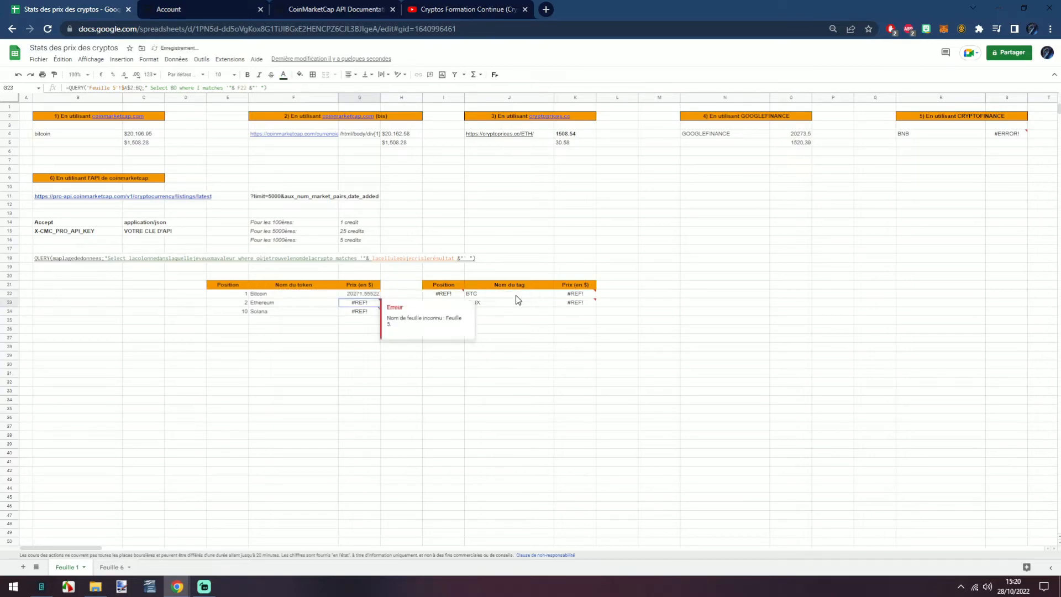
- Copy the price formula from G22 down to G23:G24 for Ethereum and Solana
{"action": "left_click", "coordinate": [373, 295]}
{"action": "mouse_move", "coordinate": [380, 303]}
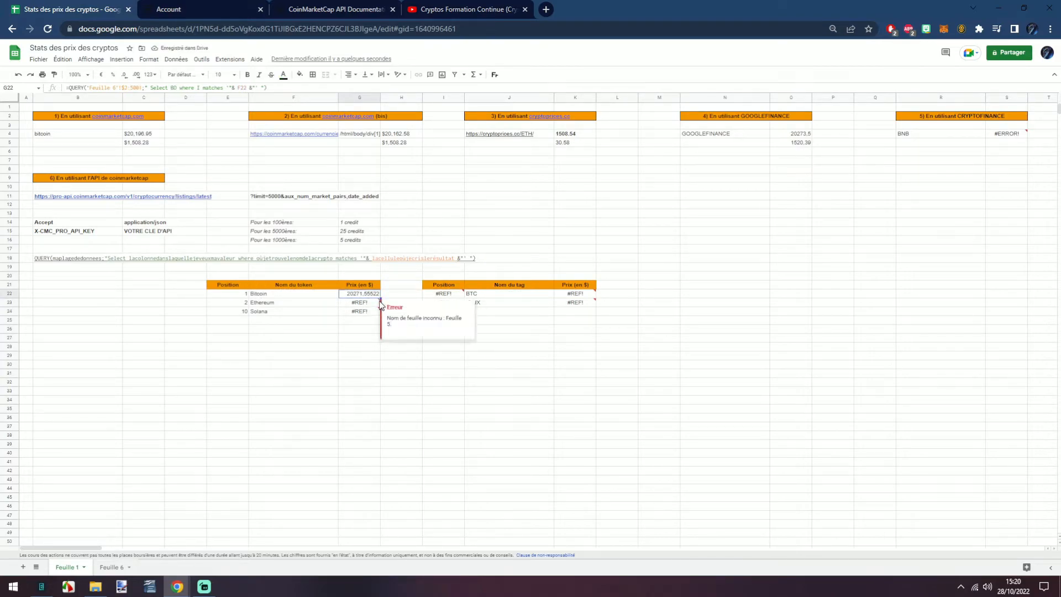
{"action": "left_click", "coordinate": [365, 347]}
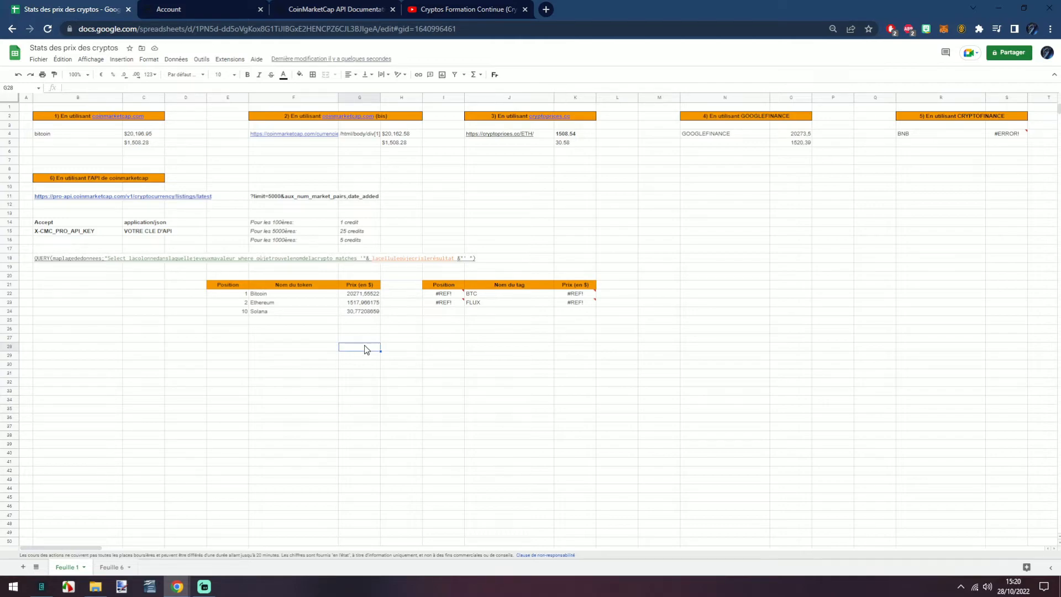
{"action": "left_click", "coordinate": [246, 10]}
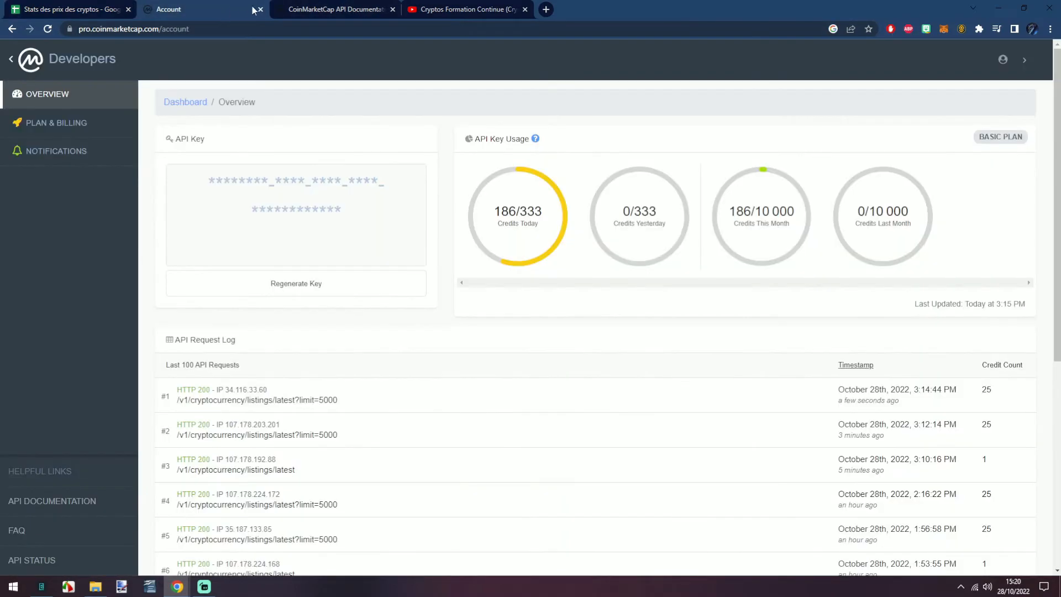
{"action": "left_click", "coordinate": [68, 9]}
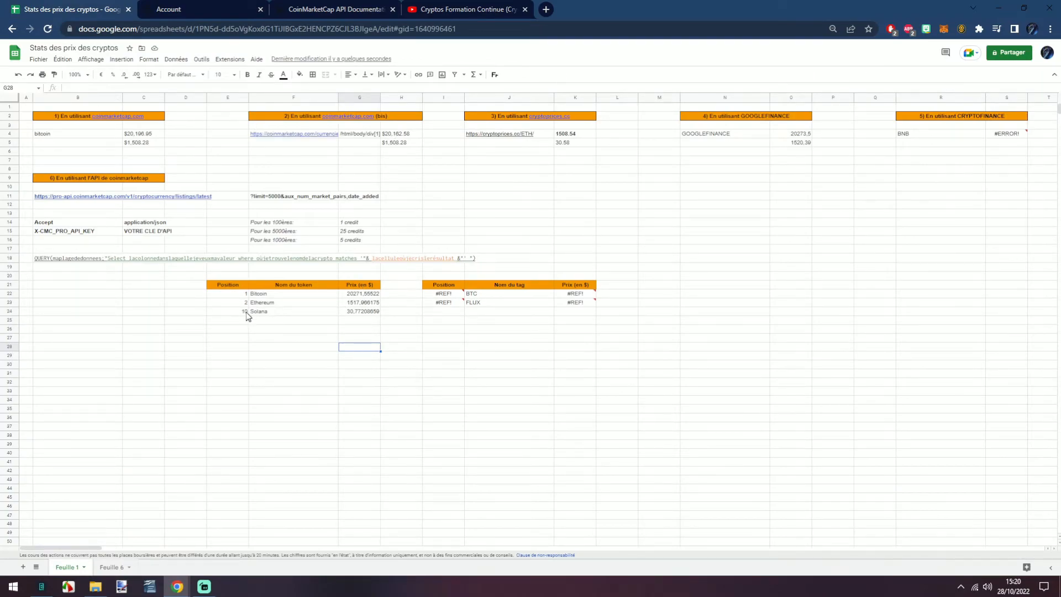
- Copy the Solana row E24:G24 to row 25 and set its token name to Flux
{"action": "left_click_drag", "start_coordinate": [245, 313], "coordinate": [356, 313]}
{"action": "key", "text": "ctrl+c"}
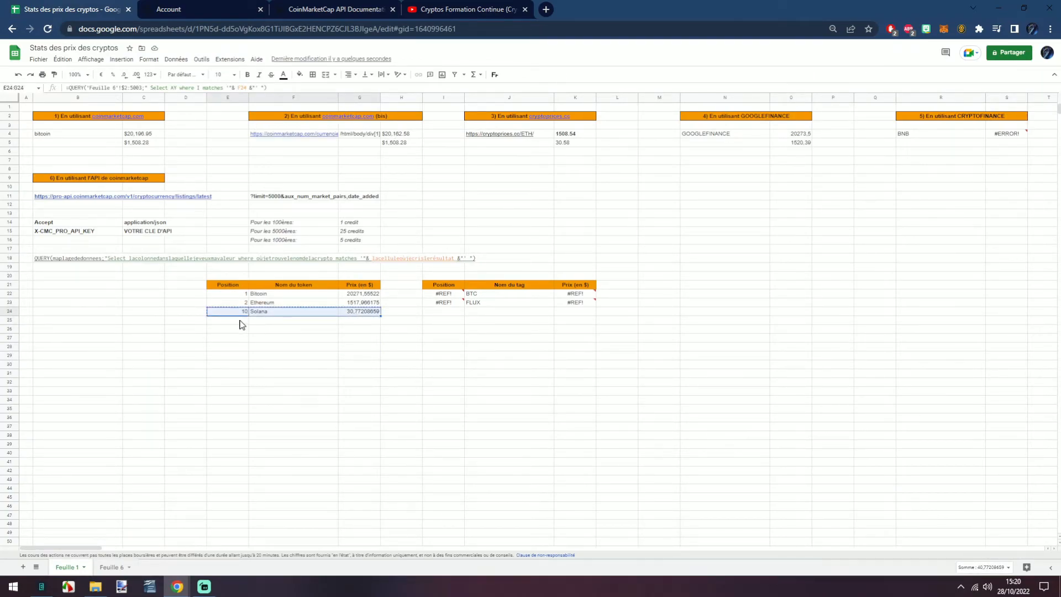
{"action": "left_click", "coordinate": [241, 320]}
{"action": "key", "text": "ctrl+v"}
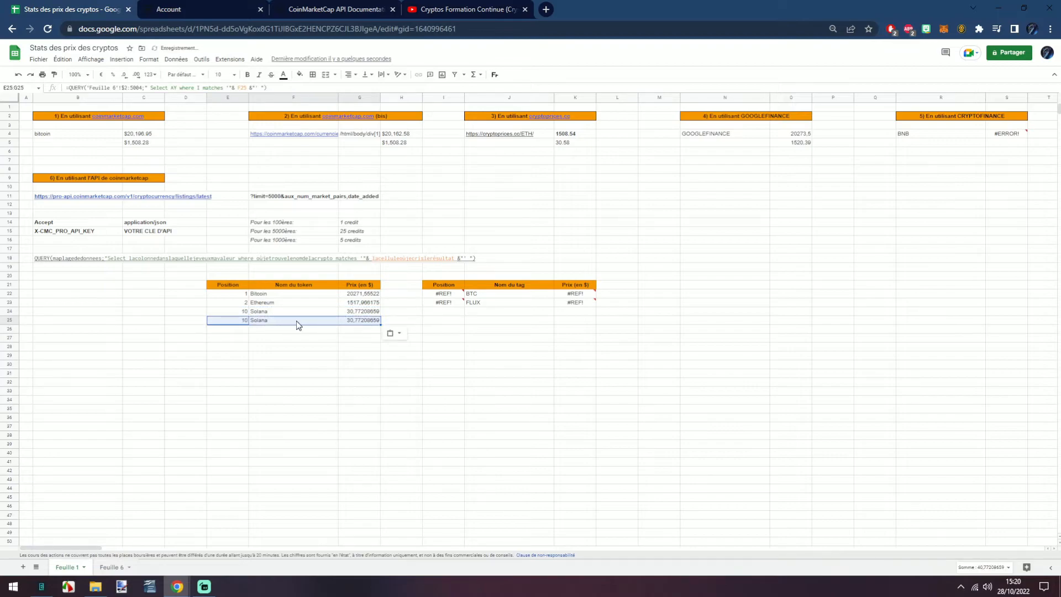
{"action": "left_click", "coordinate": [296, 320]}
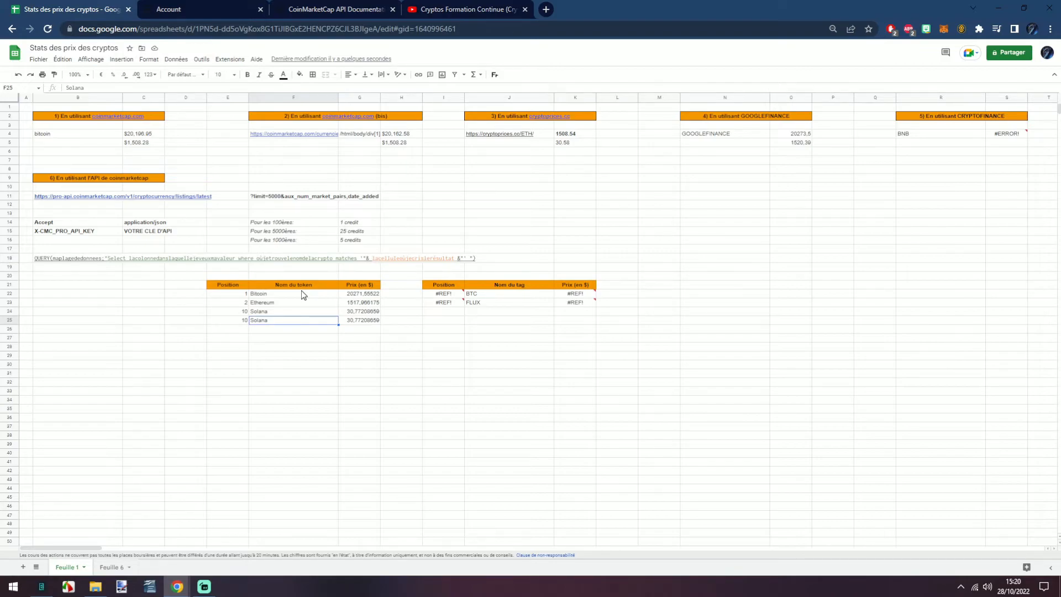
{"action": "type", "text": "Flux"}
{"action": "key", "text": "Return"}
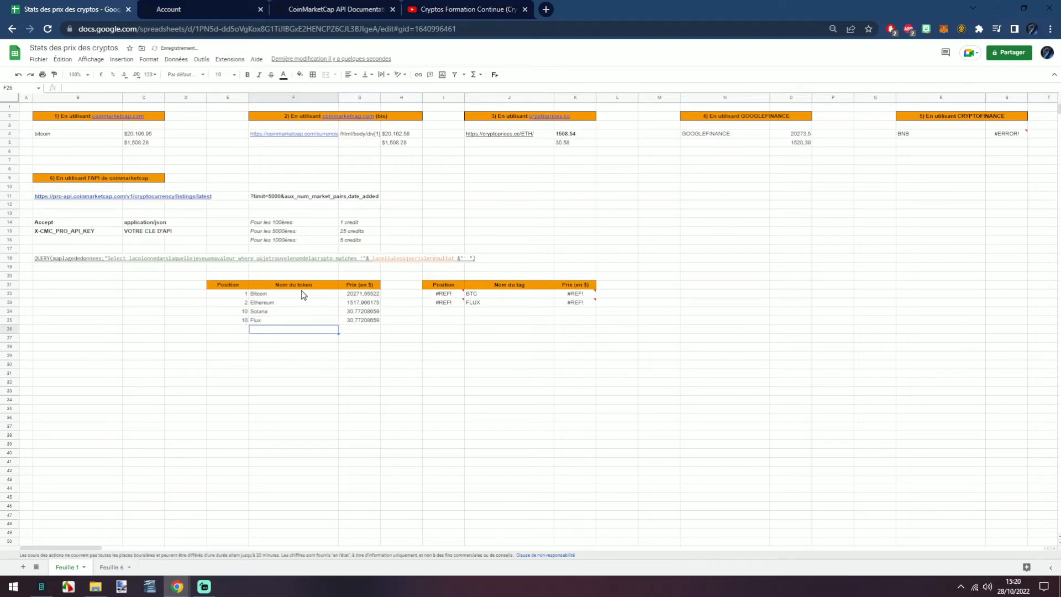
- Examine the positions and prices returned for Flux in rows 25 and 26
{"action": "left_click_drag", "start_coordinate": [242, 322], "coordinate": [363, 330]}
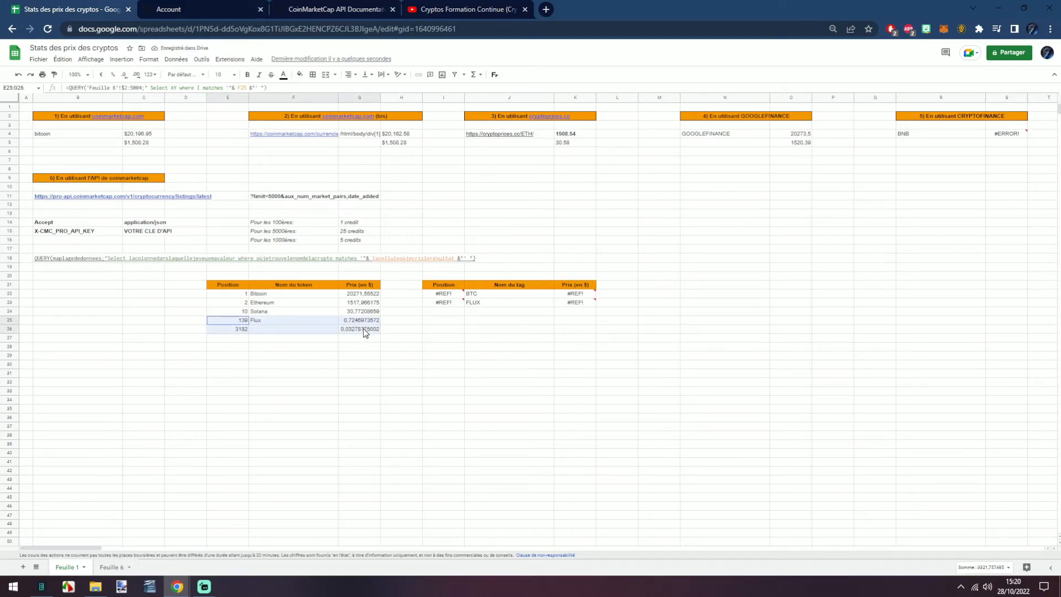
{"action": "left_click", "coordinate": [228, 323]}
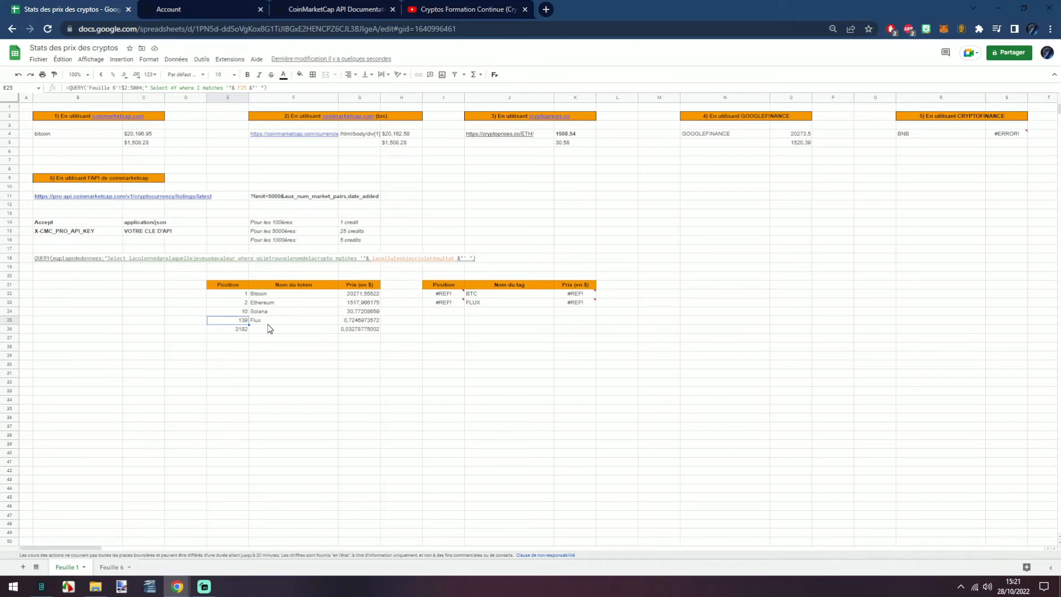
- Look up position 139 in the data.cmc_rank column on Feuille 6 and check which token and tag that row holds
{"action": "left_click_drag", "start_coordinate": [268, 320], "coordinate": [267, 330]}
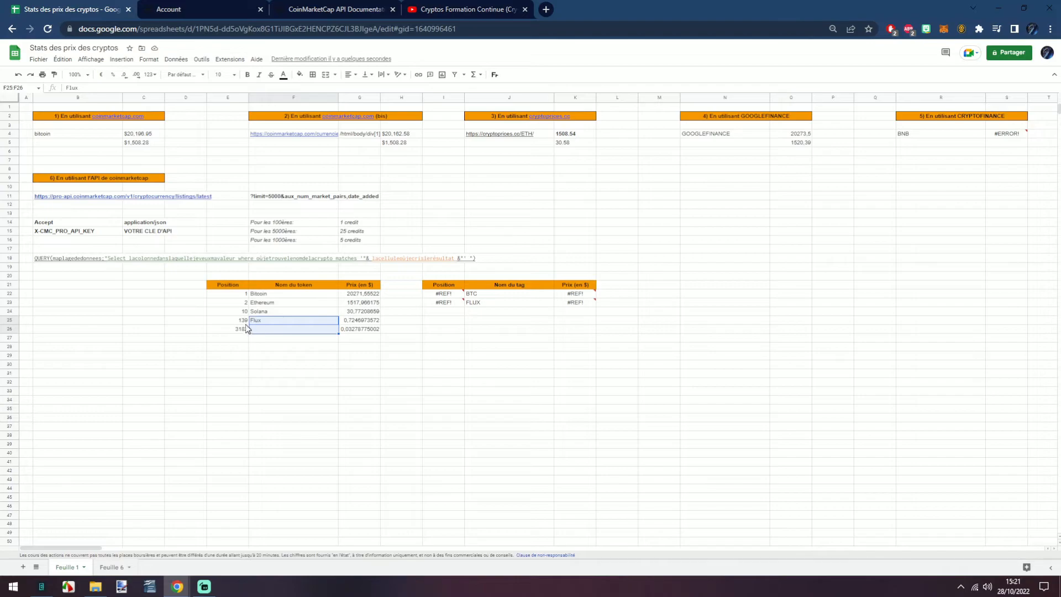
{"action": "left_click", "coordinate": [247, 323]}
{"action": "left_click", "coordinate": [244, 330]}
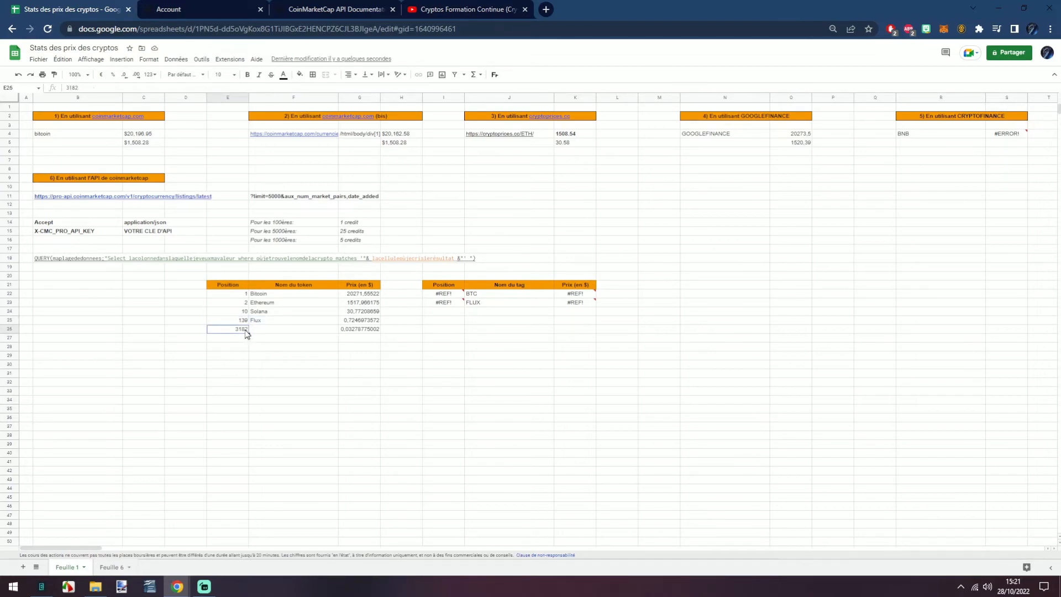
{"action": "left_click", "coordinate": [105, 568]}
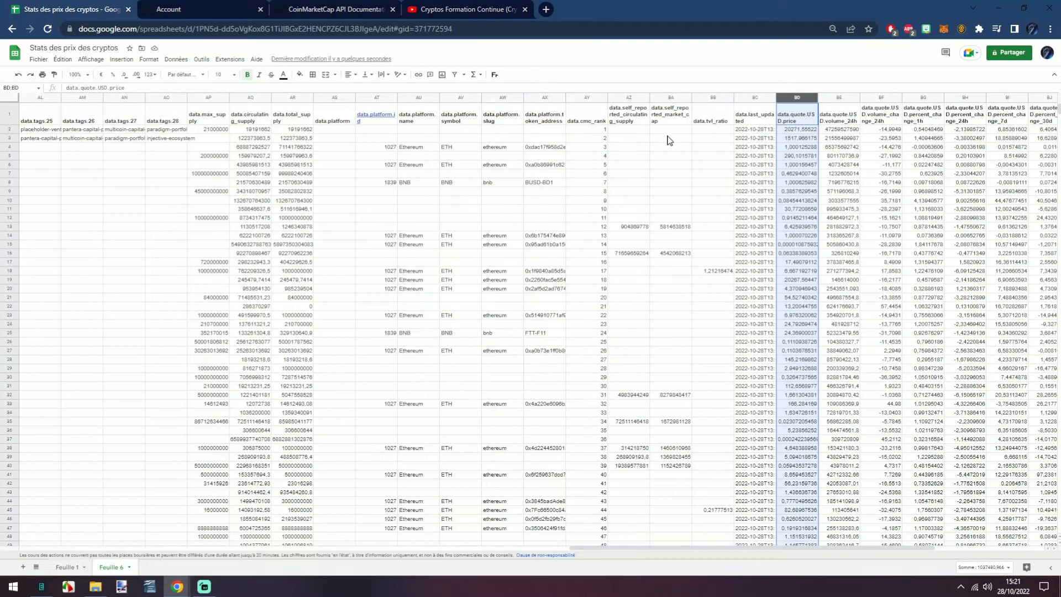
{"action": "left_click", "coordinate": [587, 97]}
{"action": "scroll", "coordinate": [790, 323], "scroll_direction": "down", "scroll_amount": 3}
{"action": "scroll", "coordinate": [790, 324], "scroll_direction": "down", "scroll_amount": 10}
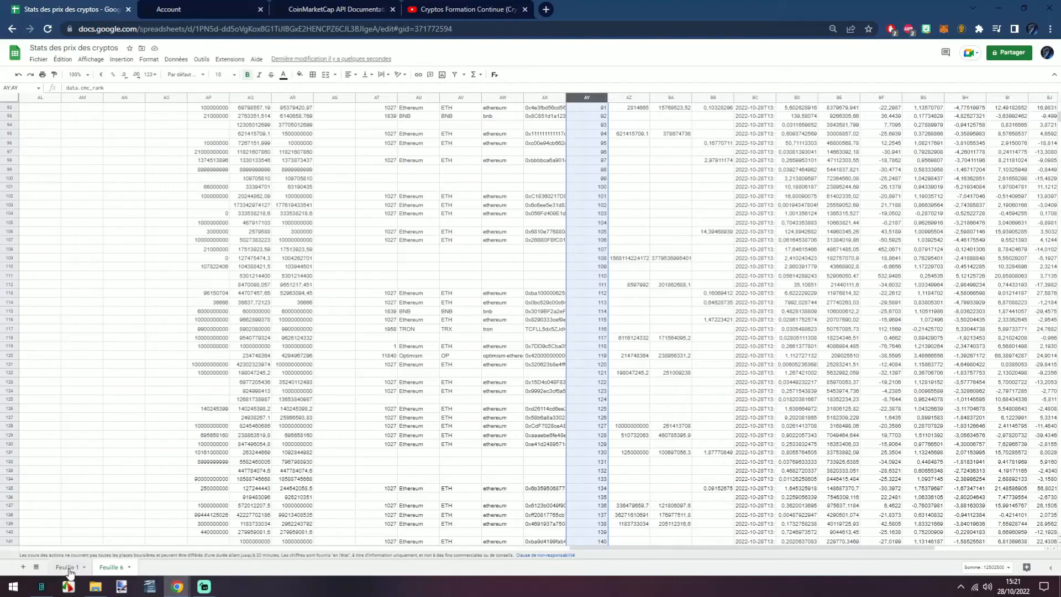
{"action": "left_click", "coordinate": [67, 568]}
{"action": "left_click", "coordinate": [112, 568]}
{"action": "left_click", "coordinate": [10, 542]}
{"action": "left_click", "coordinate": [8, 532]}
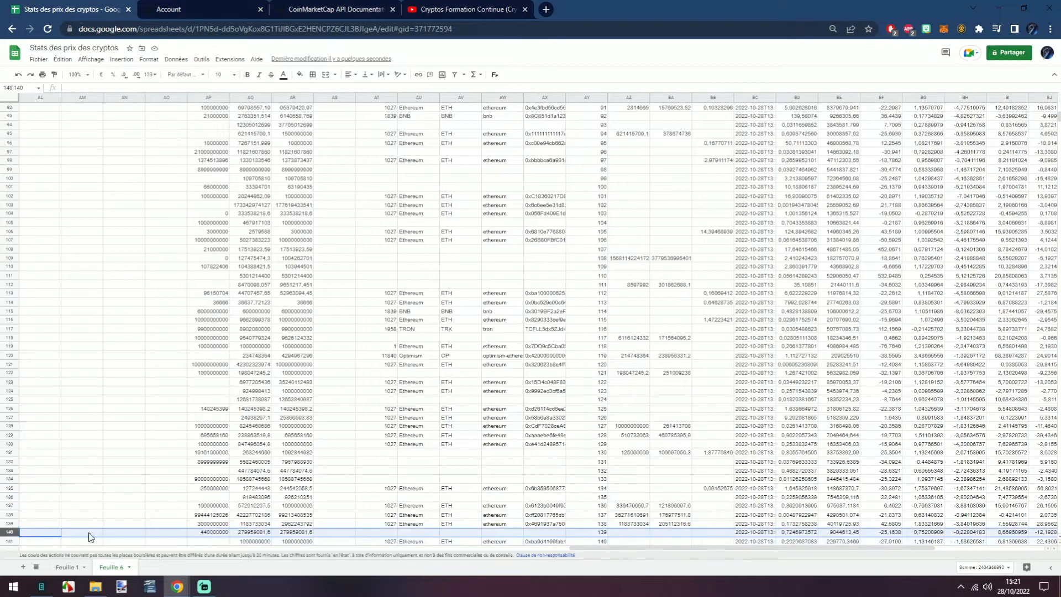
{"action": "left_click_drag", "start_coordinate": [661, 549], "coordinate": [146, 531]}
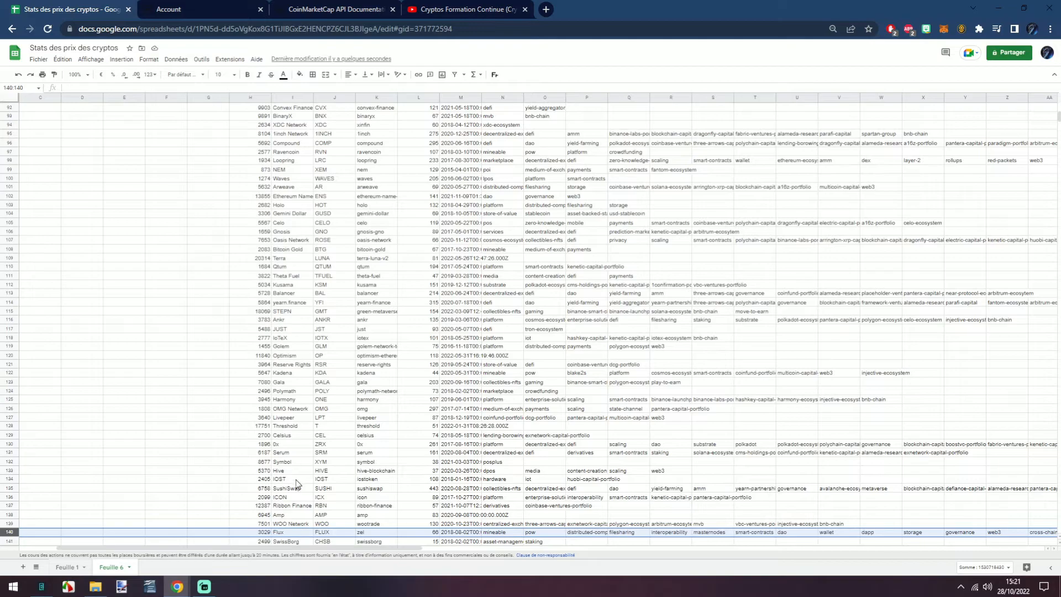
{"action": "left_click_drag", "start_coordinate": [313, 549], "coordinate": [779, 553]}
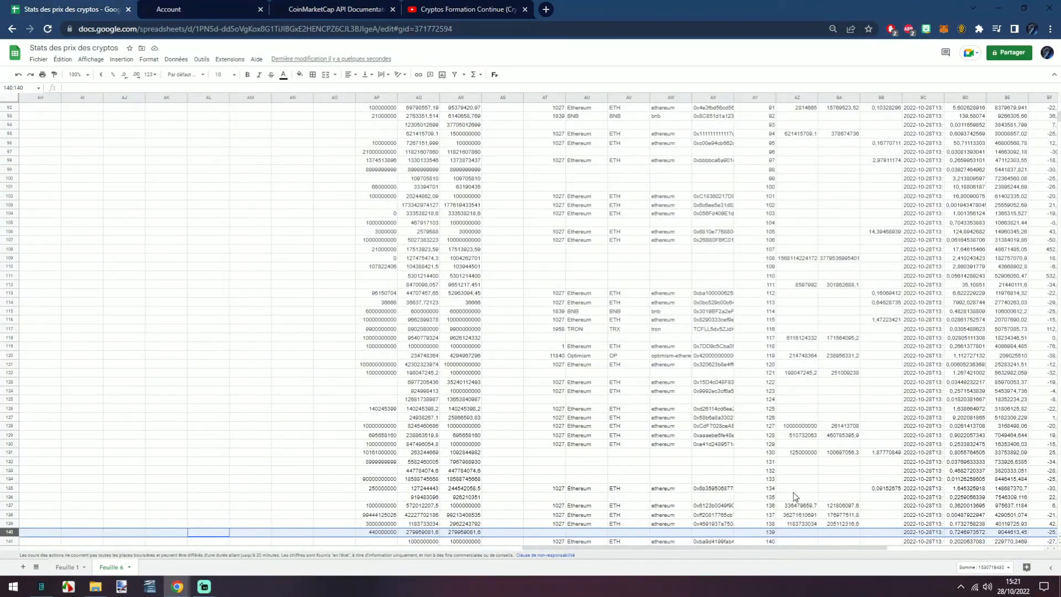
{"action": "left_click", "coordinate": [773, 532]}
- Find position 3182 on Feuille 6 and check that row's token name, tag and slug
{"action": "left_click_drag", "start_coordinate": [1058, 118], "coordinate": [1058, 409]}
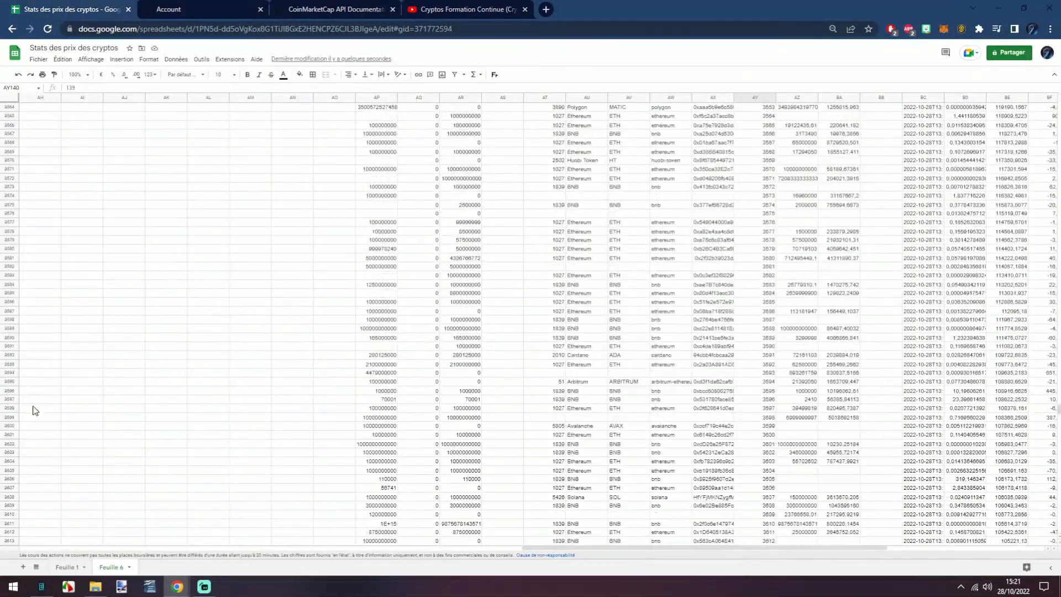
{"action": "left_click", "coordinate": [67, 568]}
{"action": "left_click", "coordinate": [102, 568]}
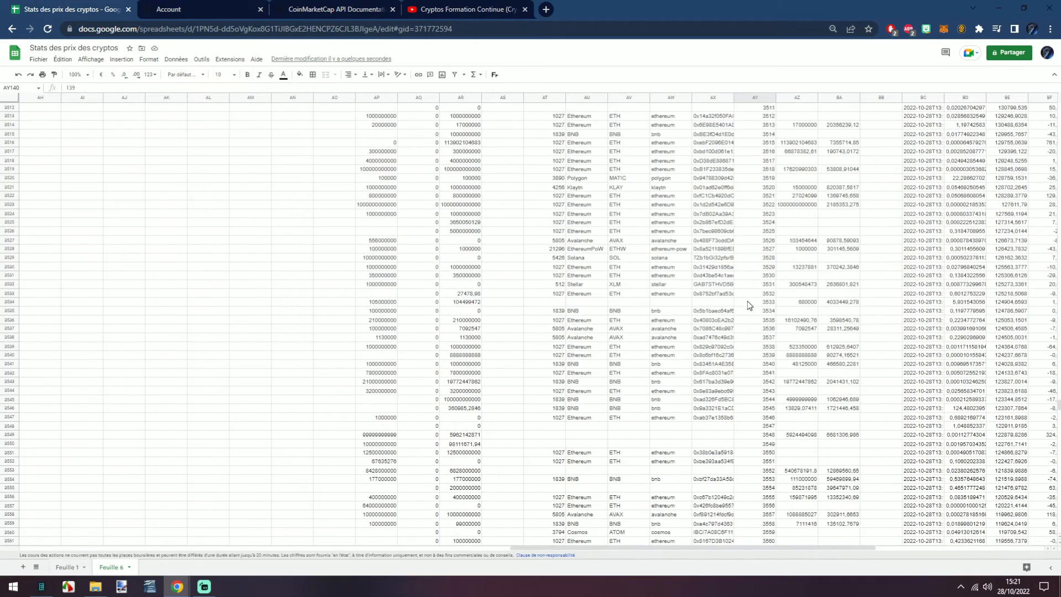
{"action": "scroll", "coordinate": [750, 305], "scroll_direction": "up", "scroll_amount": 3}
{"action": "left_click_drag", "start_coordinate": [1059, 404], "coordinate": [1059, 402]}
{"action": "scroll", "coordinate": [839, 438], "scroll_direction": "up", "scroll_amount": 20}
{"action": "scroll", "coordinate": [802, 442], "scroll_direction": "down", "scroll_amount": 20}
{"action": "scroll", "coordinate": [765, 471], "scroll_direction": "down", "scroll_amount": 12}
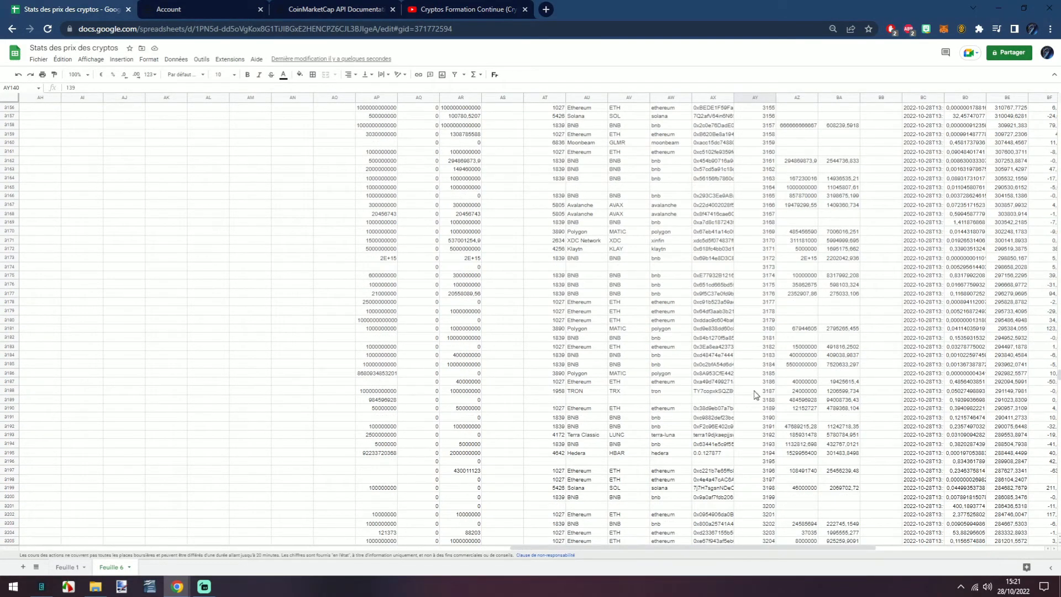
{"action": "left_click", "coordinate": [764, 348]}
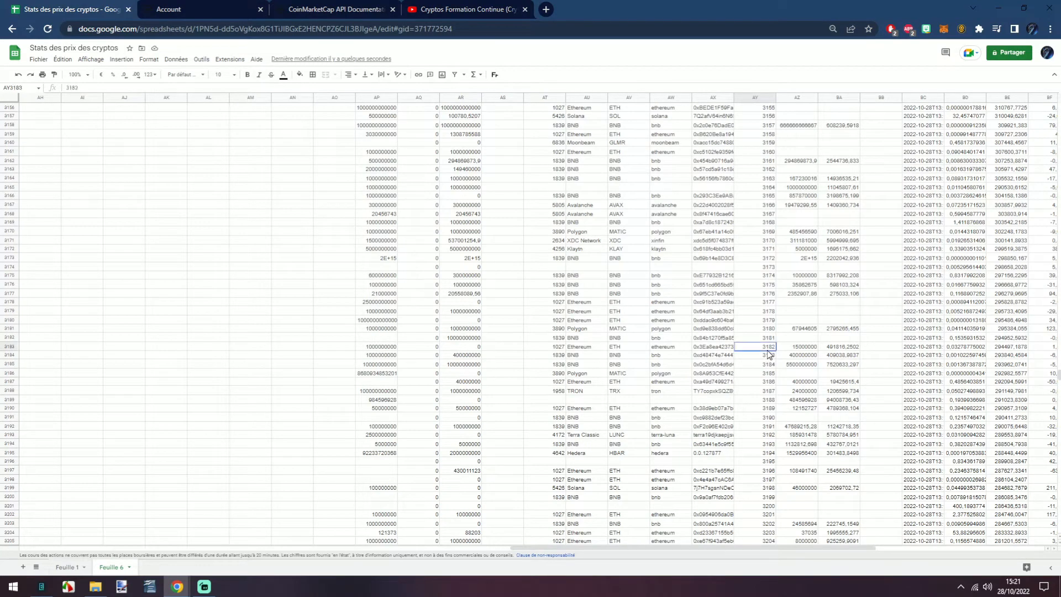
{"action": "left_click", "coordinate": [10, 346]}
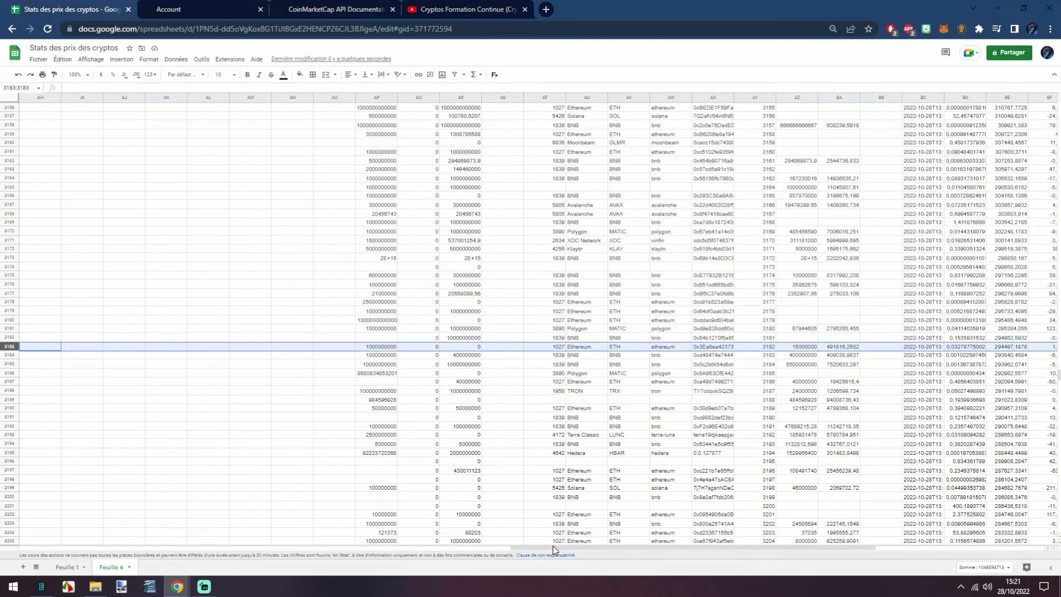
{"action": "left_click_drag", "start_coordinate": [505, 548], "coordinate": [87, 553]}
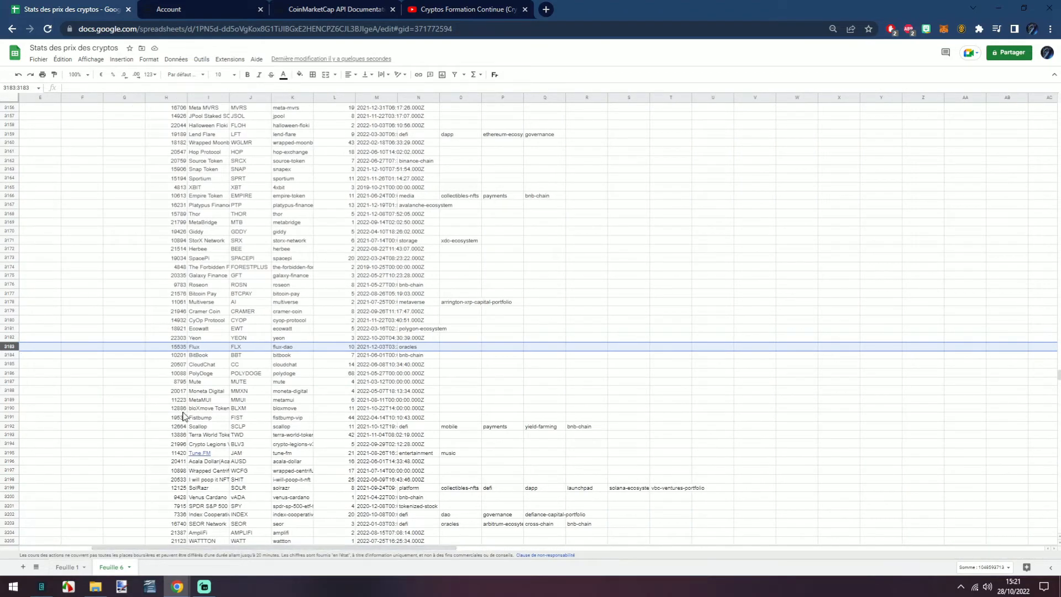
{"action": "left_click", "coordinate": [219, 349]}
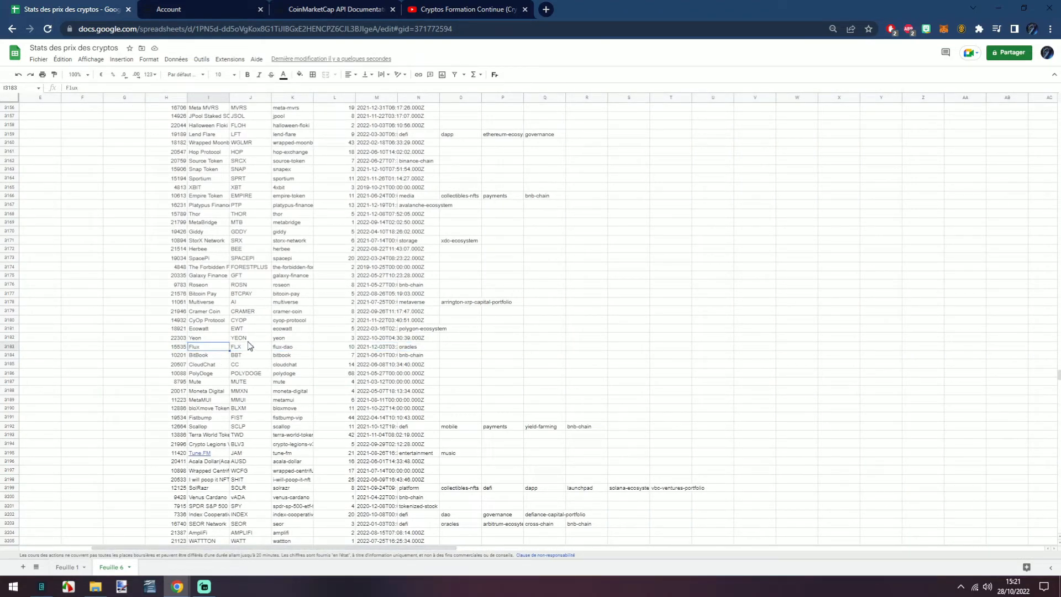
{"action": "left_click", "coordinate": [279, 349]}
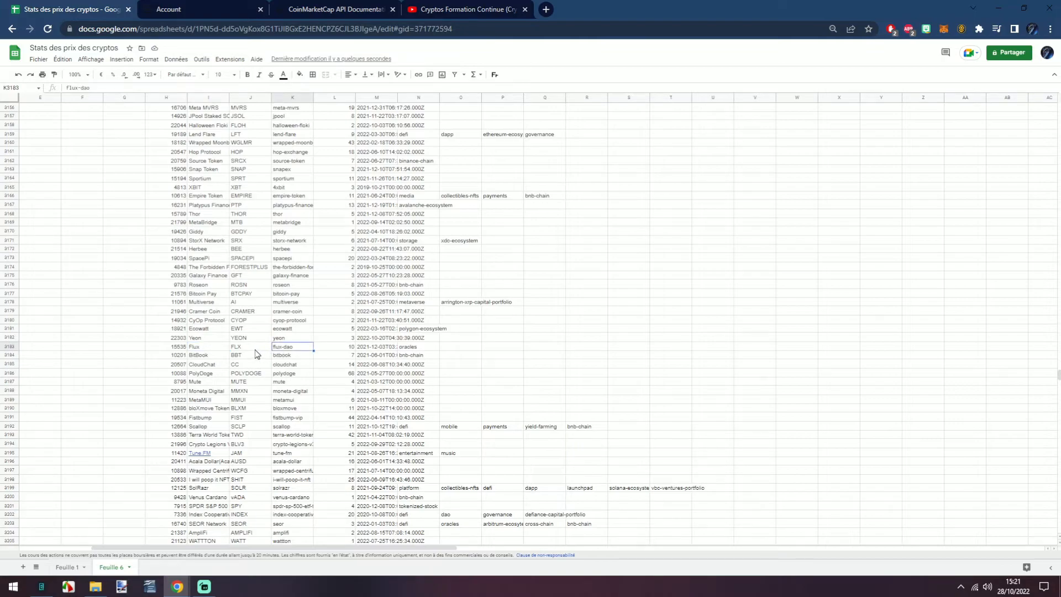
{"action": "left_click", "coordinate": [255, 350]}
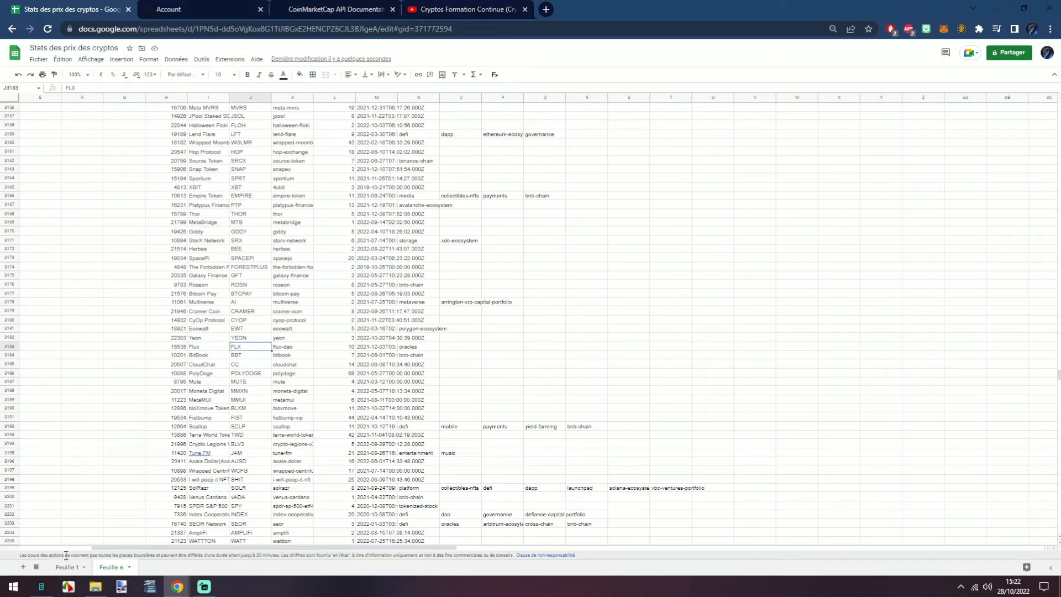
- Clear the duplicate Flux results from E25:G26 on Feuille 1
{"action": "left_click", "coordinate": [61, 568]}
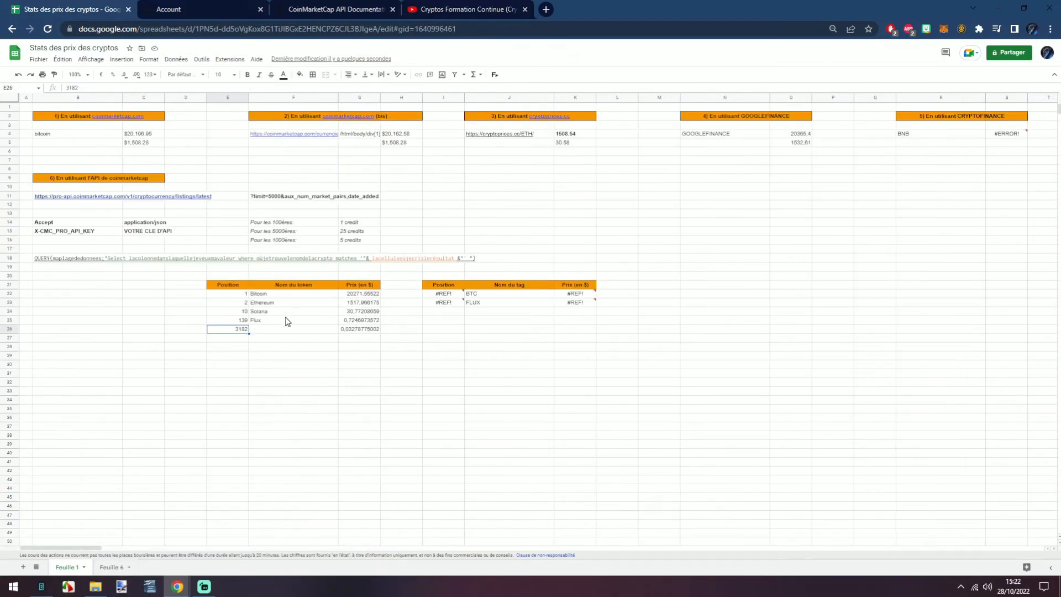
{"action": "left_click_drag", "start_coordinate": [229, 320], "coordinate": [374, 334]}
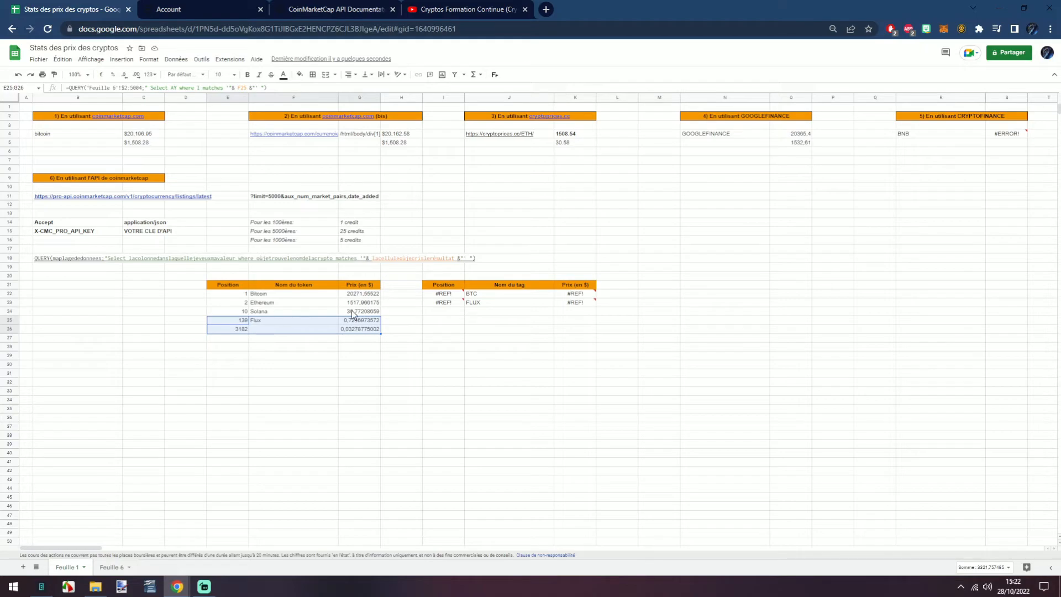
{"action": "left_click", "coordinate": [113, 569]}
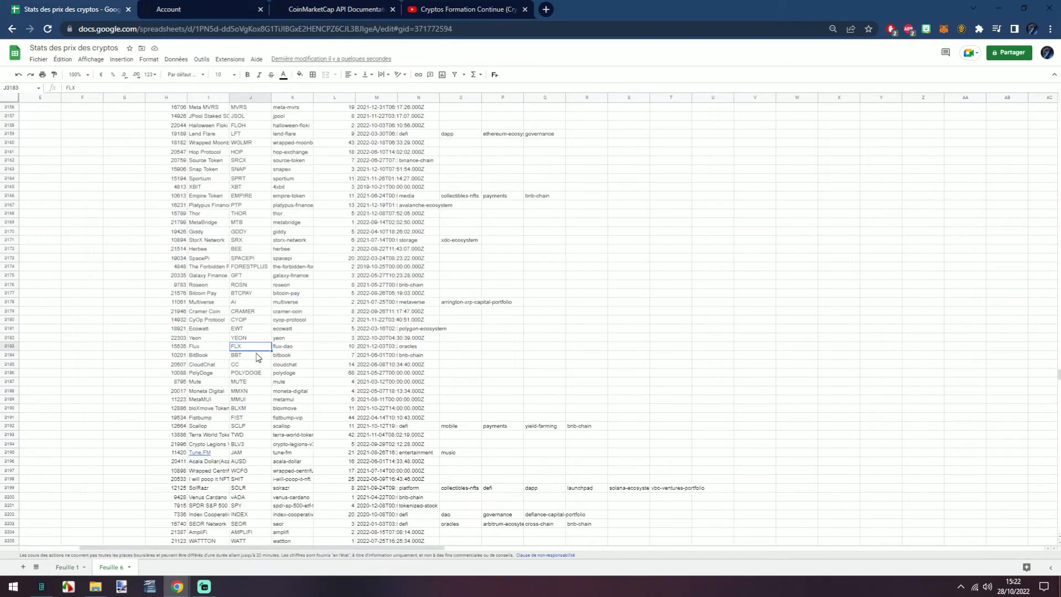
{"action": "left_click", "coordinate": [69, 570]}
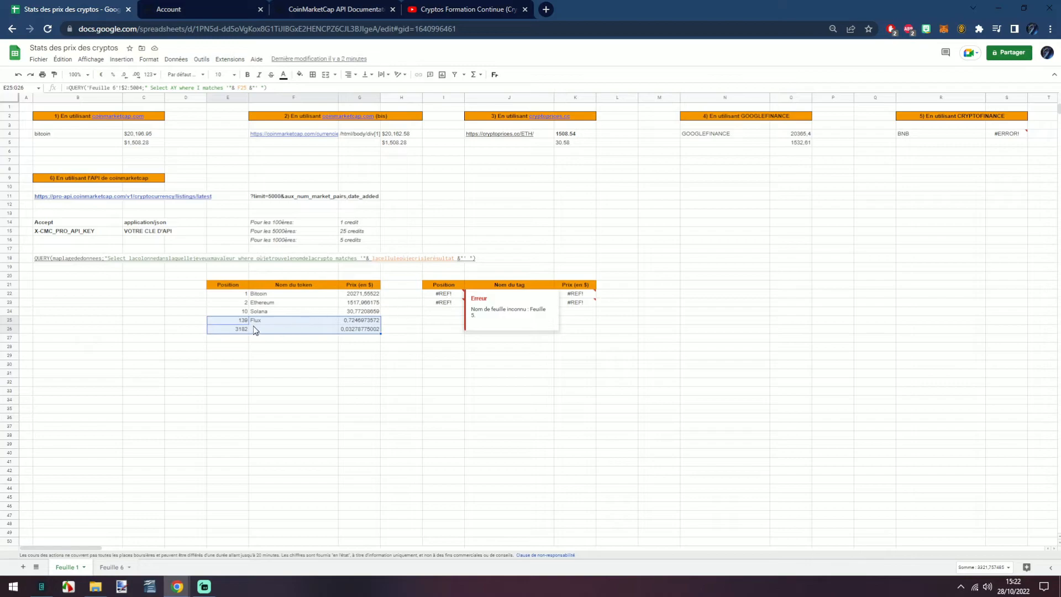
{"action": "left_click", "coordinate": [473, 330]}
{"action": "left_click_drag", "start_coordinate": [359, 329], "coordinate": [235, 323]}
{"action": "key", "text": "Delete"}
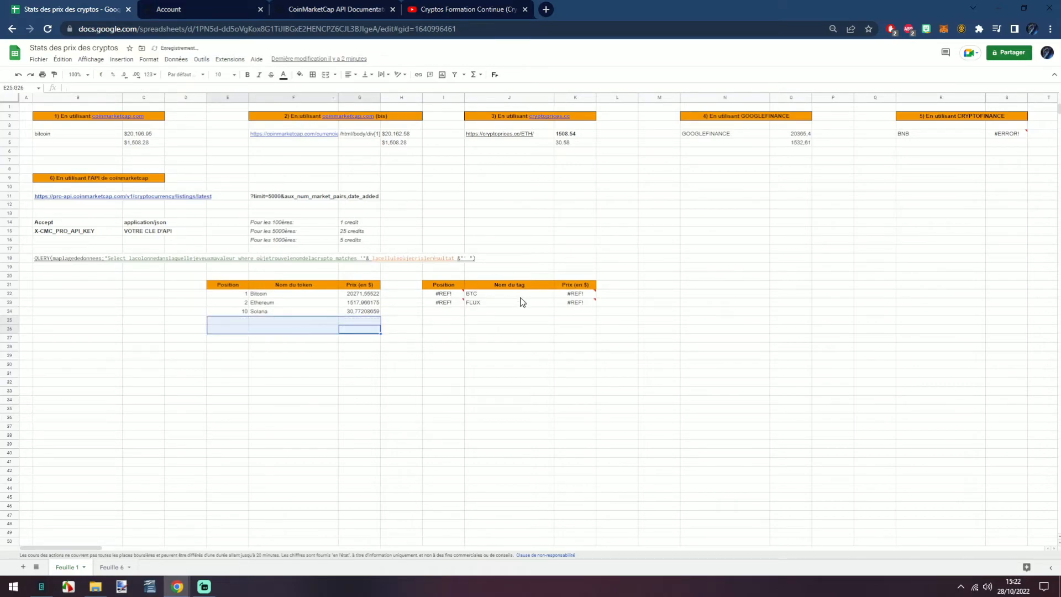
- Copy the text of the position QUERY formula from E22 into I22 of the tag-based table
{"action": "mouse_move", "coordinate": [436, 296]}
{"action": "left_click", "coordinate": [529, 282]}
{"action": "left_click", "coordinate": [515, 296]}
{"action": "left_click", "coordinate": [504, 302]}
{"action": "mouse_move", "coordinate": [454, 293]}
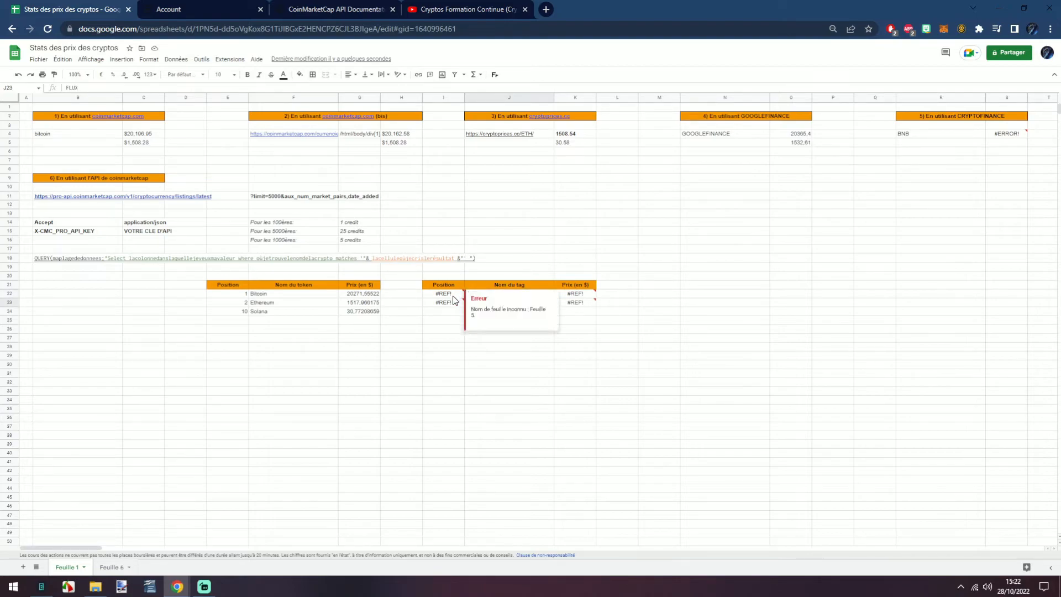
{"action": "double_click", "coordinate": [219, 296]}
{"action": "left_click", "coordinate": [232, 288]}
{"action": "double_click", "coordinate": [236, 293]}
{"action": "triple_click", "coordinate": [242, 293]}
{"action": "key", "text": "ctrl+c"}
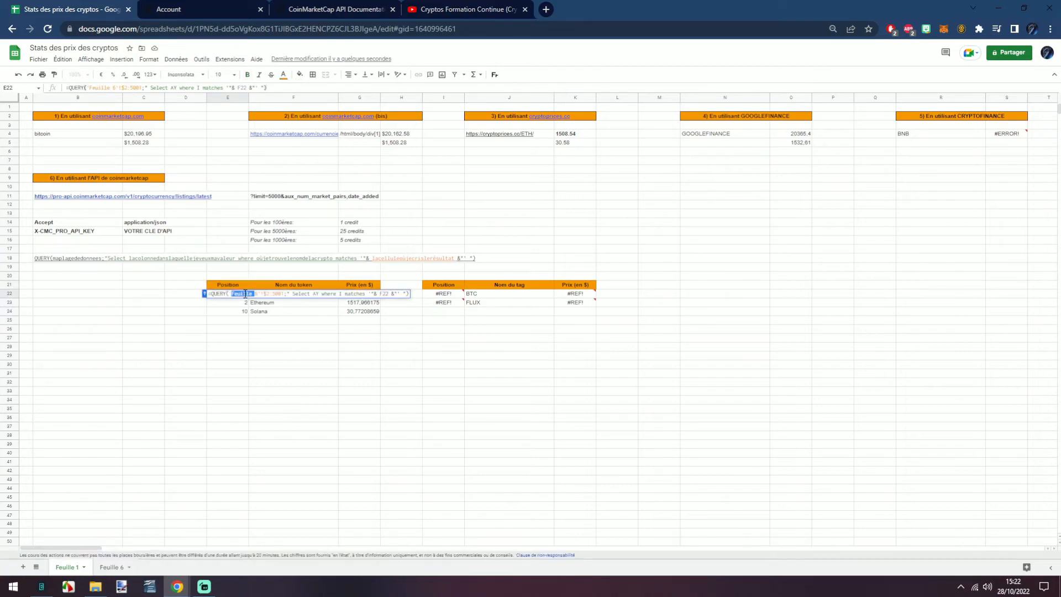
{"action": "key", "text": "Escape"}
{"action": "triple_click", "coordinate": [444, 294]}
{"action": "key", "text": "ctrl+v"}
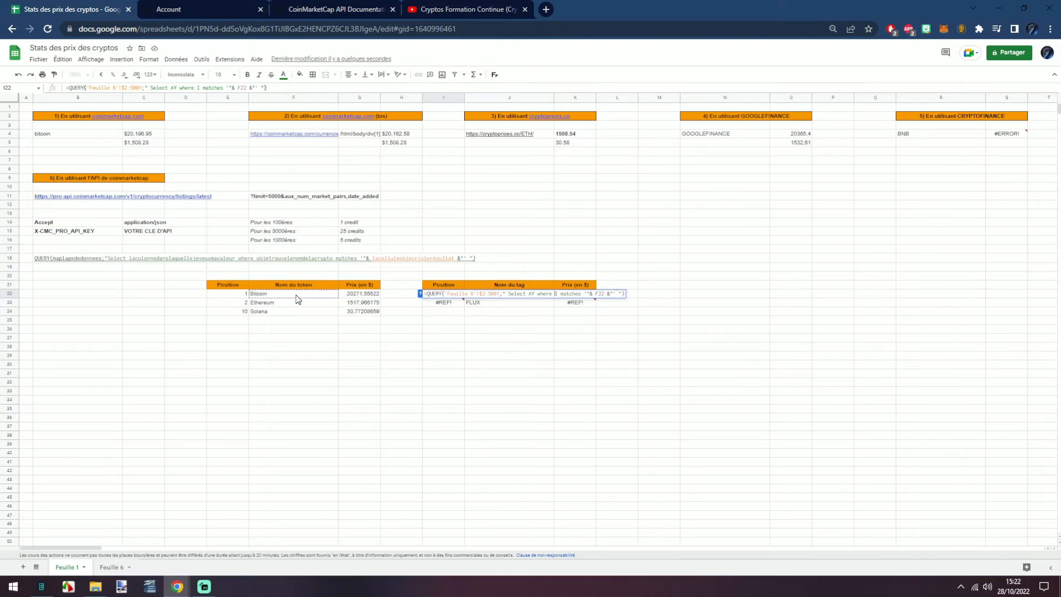
- Set the where column in I22's QUERY formula to J, the token tag column on Feuille 6
{"action": "key", "text": "Delete"}
{"action": "left_click", "coordinate": [110, 567]}
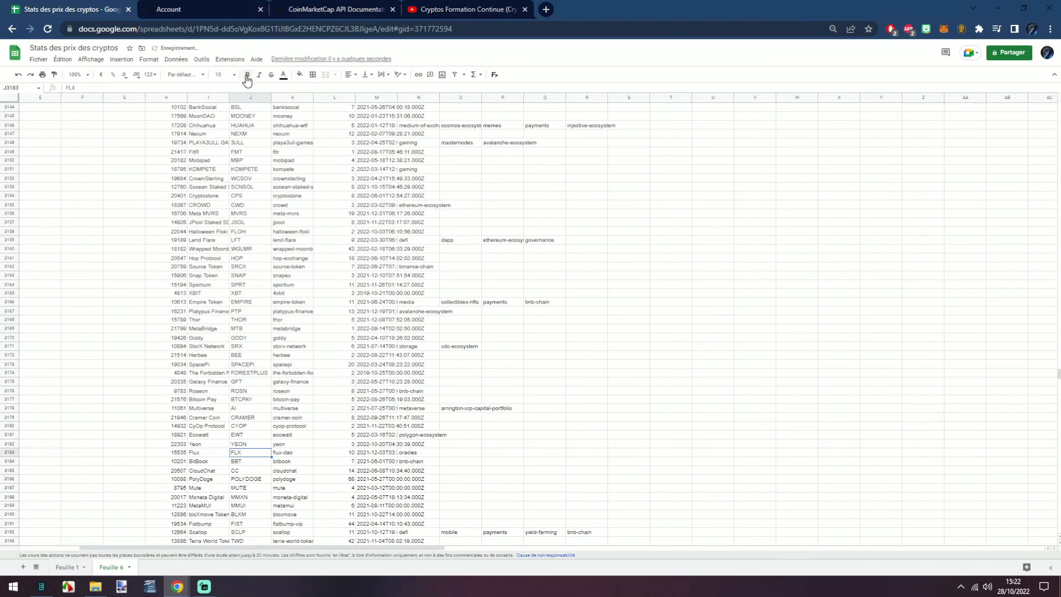
{"action": "left_click", "coordinate": [249, 98]}
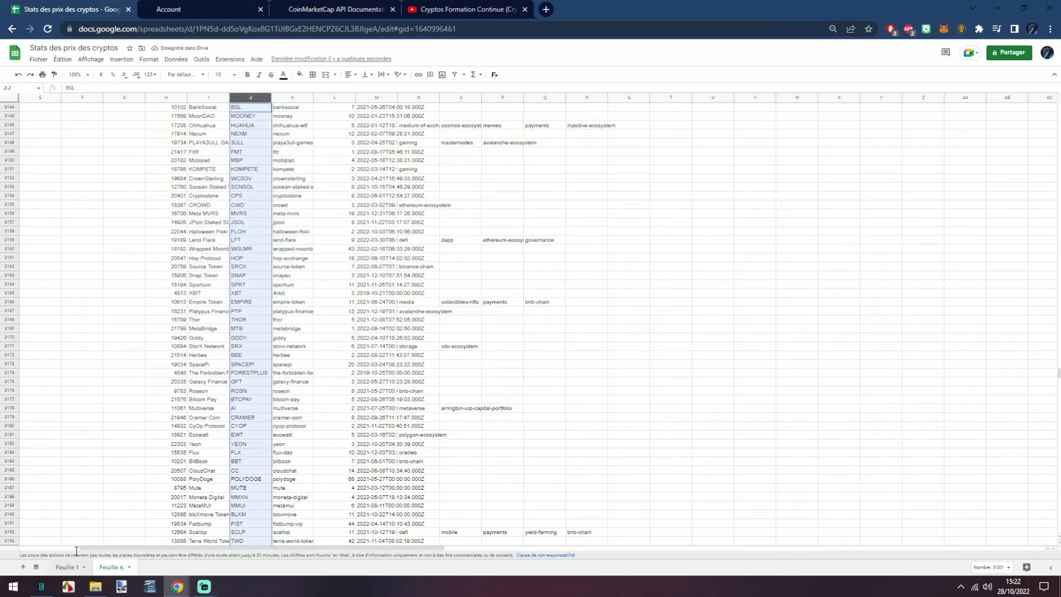
{"action": "left_click", "coordinate": [67, 567]}
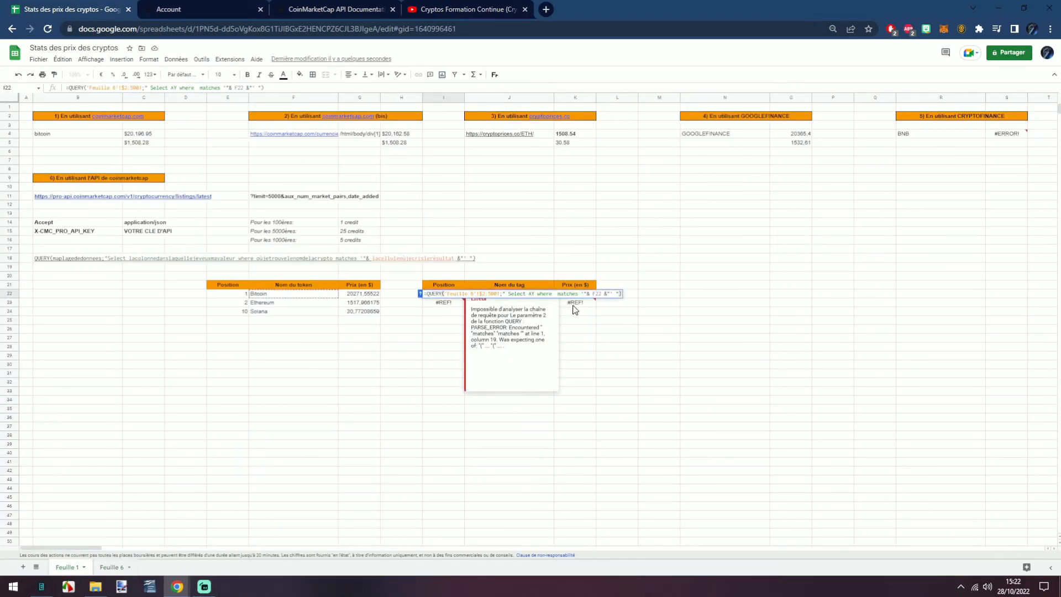
{"action": "left_click", "coordinate": [555, 295]}
{"action": "type", "text": "J"}
{"action": "key", "text": "Return"}
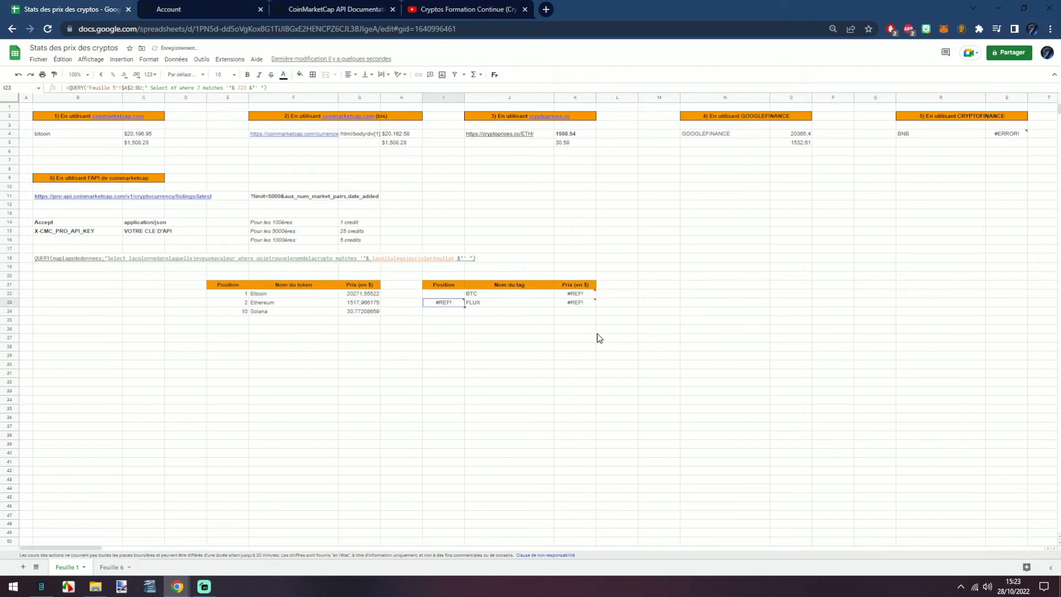
- Point the matches criterion in I22's QUERY formula to cell J22, which holds the BTC tag
{"action": "double_click", "coordinate": [451, 295]}
{"action": "double_click", "coordinate": [598, 294]}
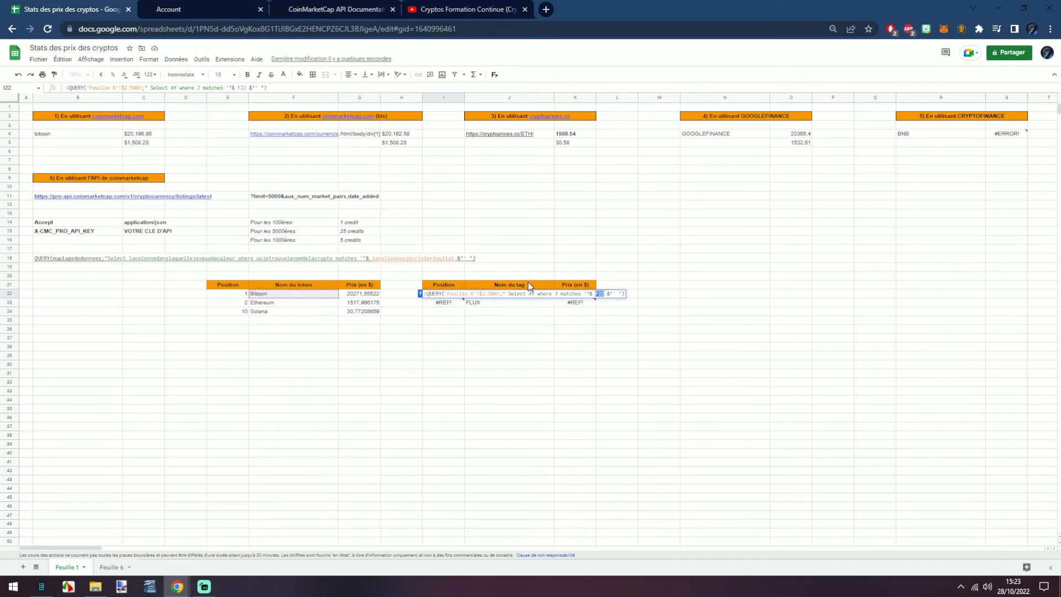
{"action": "type", "text": "J22"}
{"action": "key", "text": "Return"}
{"action": "left_click", "coordinate": [517, 293]}
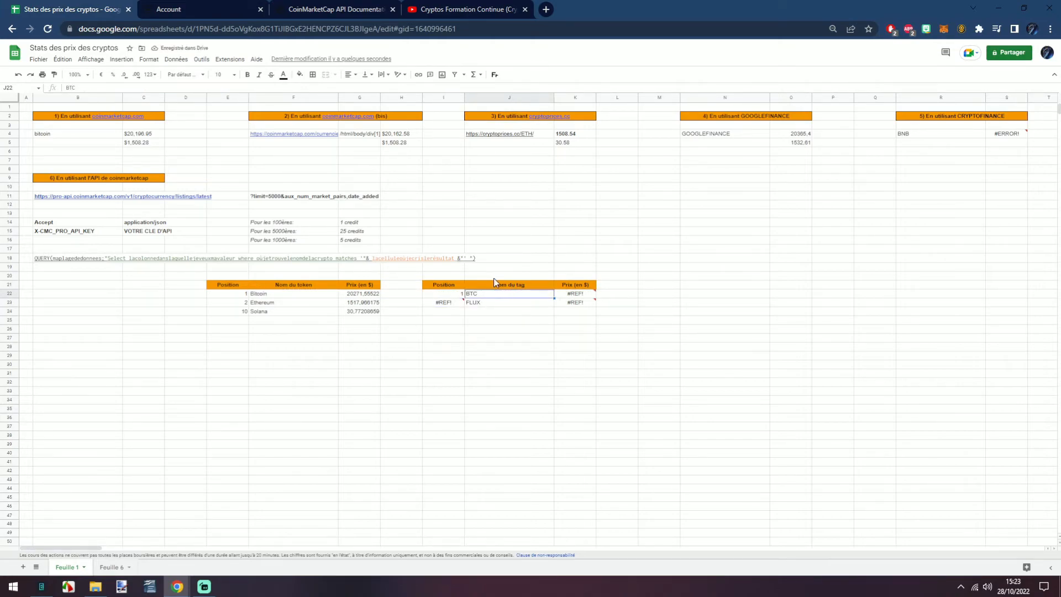
- Copy the position formula from I22 down to I23 for the FLUX tag
{"action": "left_click", "coordinate": [456, 295]}
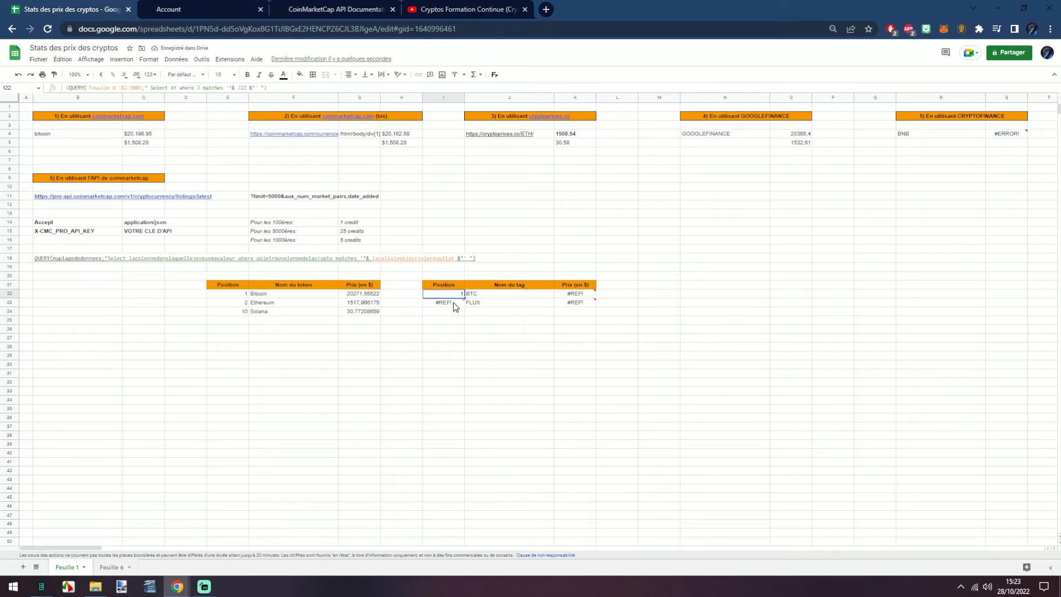
{"action": "key", "text": "ctrl+c"}
{"action": "left_click", "coordinate": [454, 303]}
{"action": "key", "text": "ctrl+v"}
{"action": "left_click", "coordinate": [476, 303]}
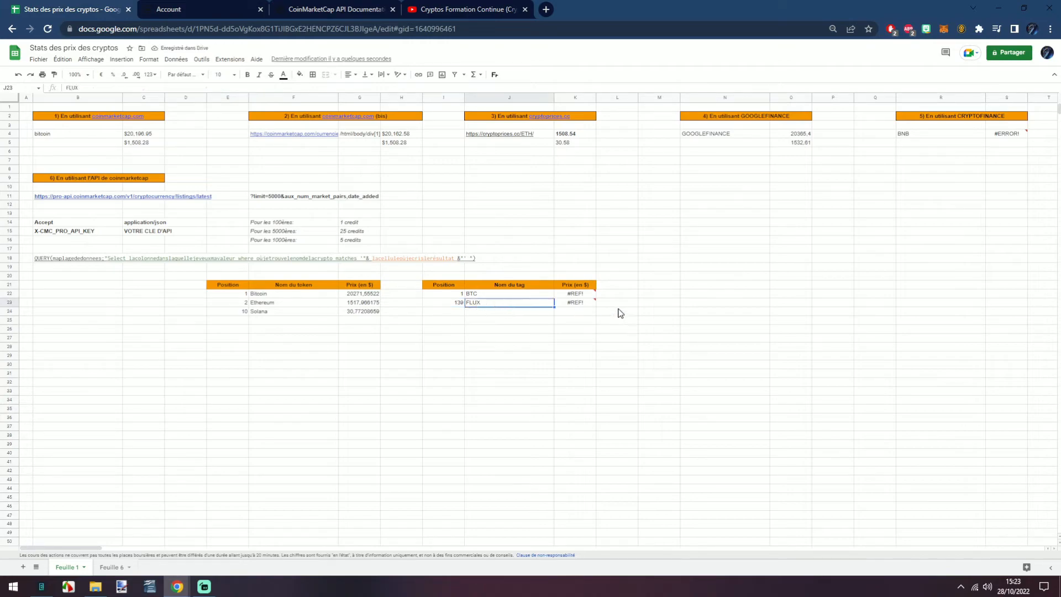
- Enter G22's price QUERY formula in K22, selecting BD where J matches the tag in J22
{"action": "left_click", "coordinate": [357, 296]}
{"action": "key", "text": "ctrl+c"}
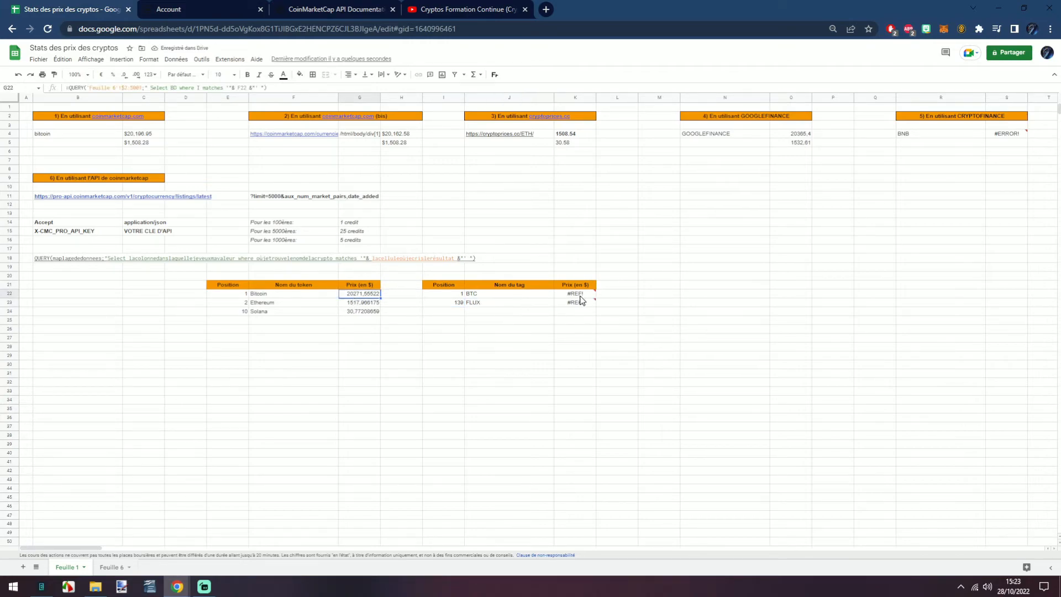
{"action": "triple_click", "coordinate": [585, 295]}
{"action": "key", "text": "ctrl+v"}
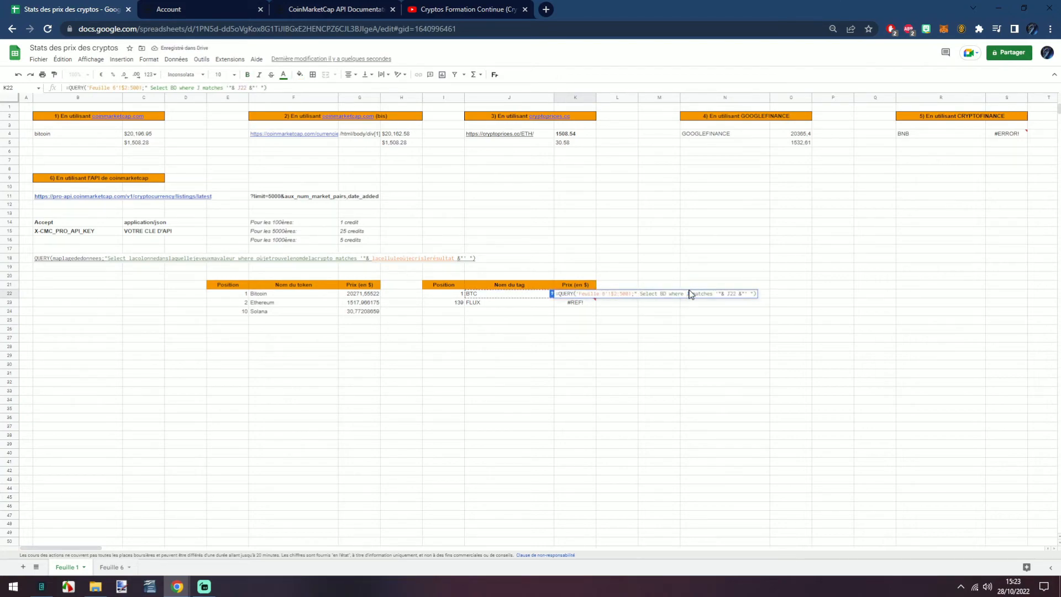
{"action": "left_click", "coordinate": [731, 296]}
{"action": "key", "text": "Return"}
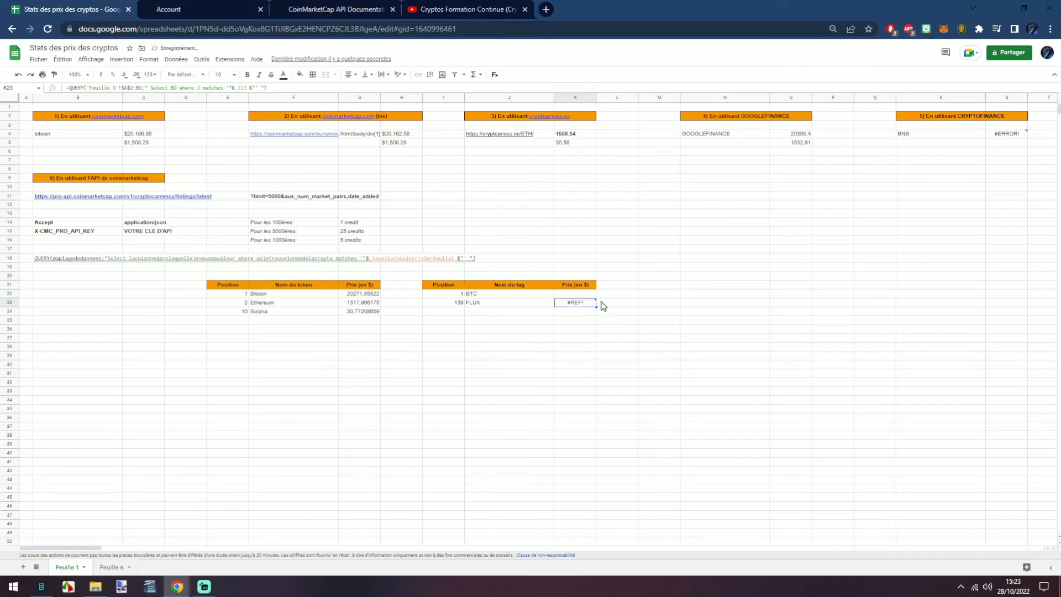
- Copy the FLUX row I23:K23 into row 24 and set the tag in J24 to SOL
{"action": "left_click", "coordinate": [583, 294]}
{"action": "left_click", "coordinate": [707, 296]}
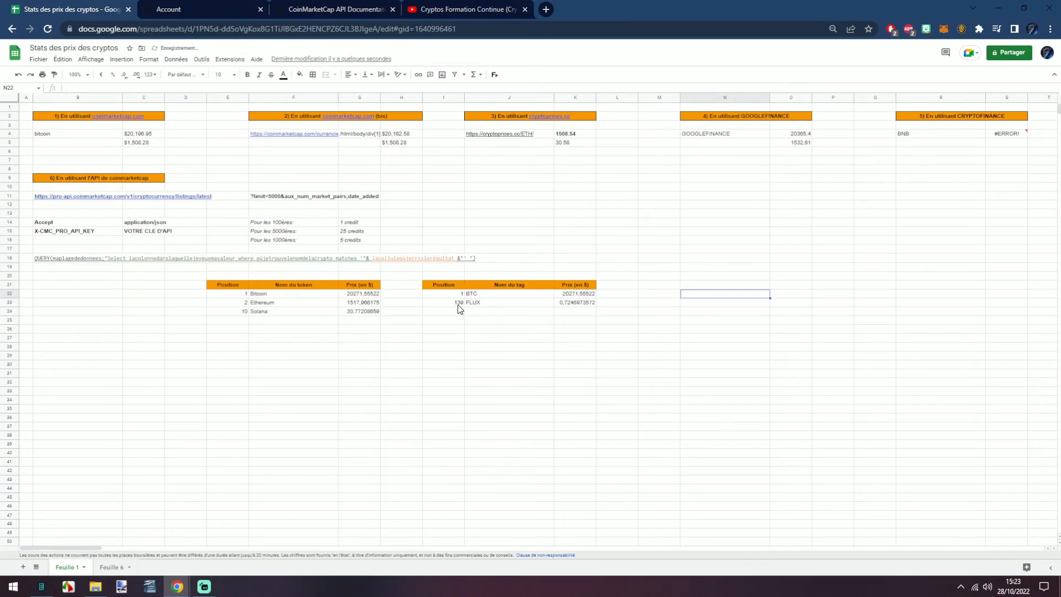
{"action": "left_click_drag", "start_coordinate": [458, 305], "coordinate": [590, 306]}
{"action": "key", "text": "ctrl+c"}
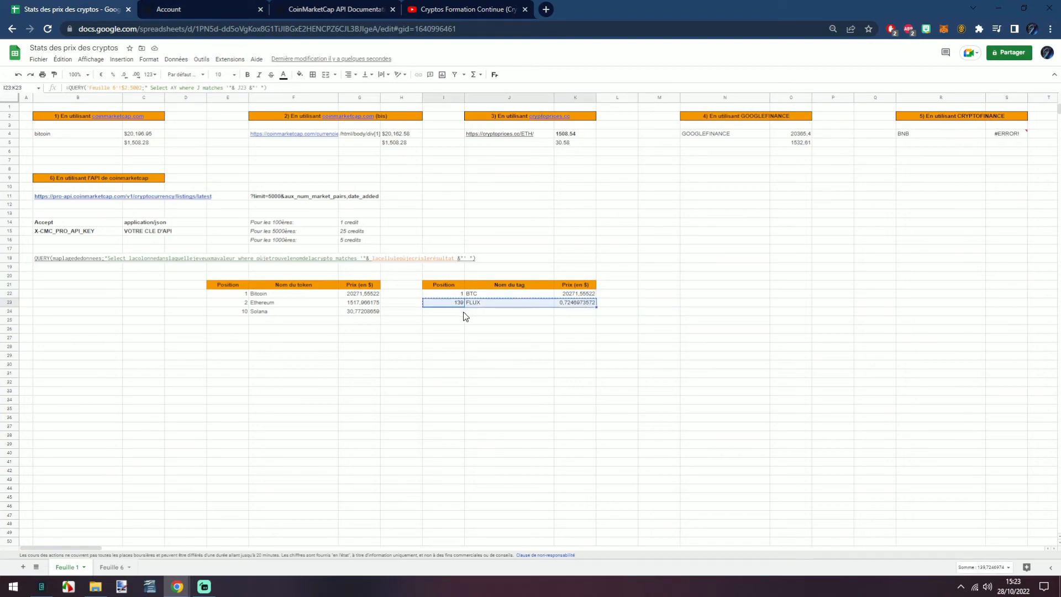
{"action": "left_click", "coordinate": [463, 312]}
{"action": "key", "text": "ctrl+v"}
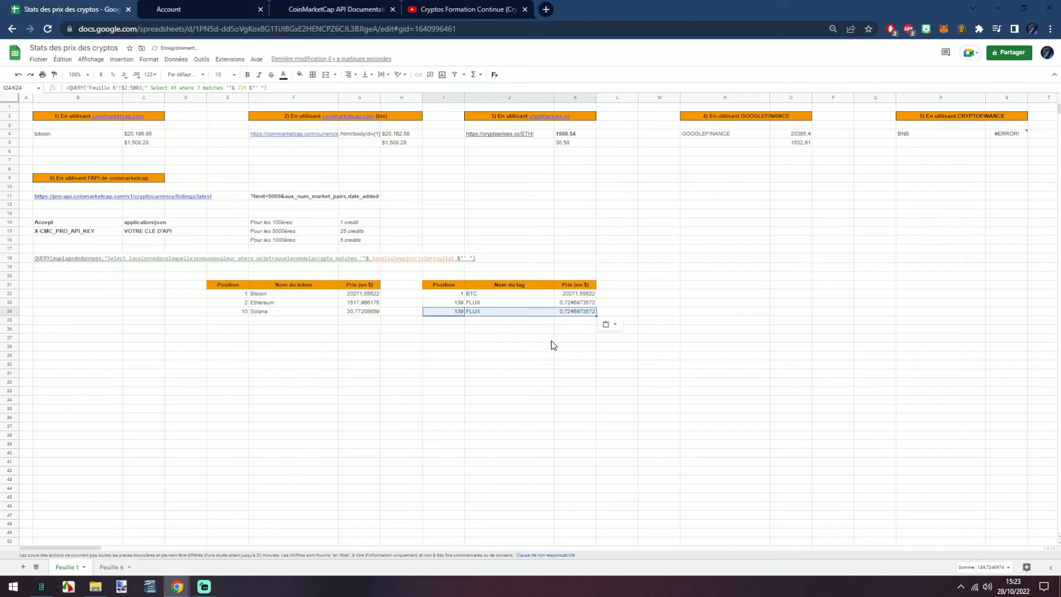
{"action": "left_click", "coordinate": [519, 312]}
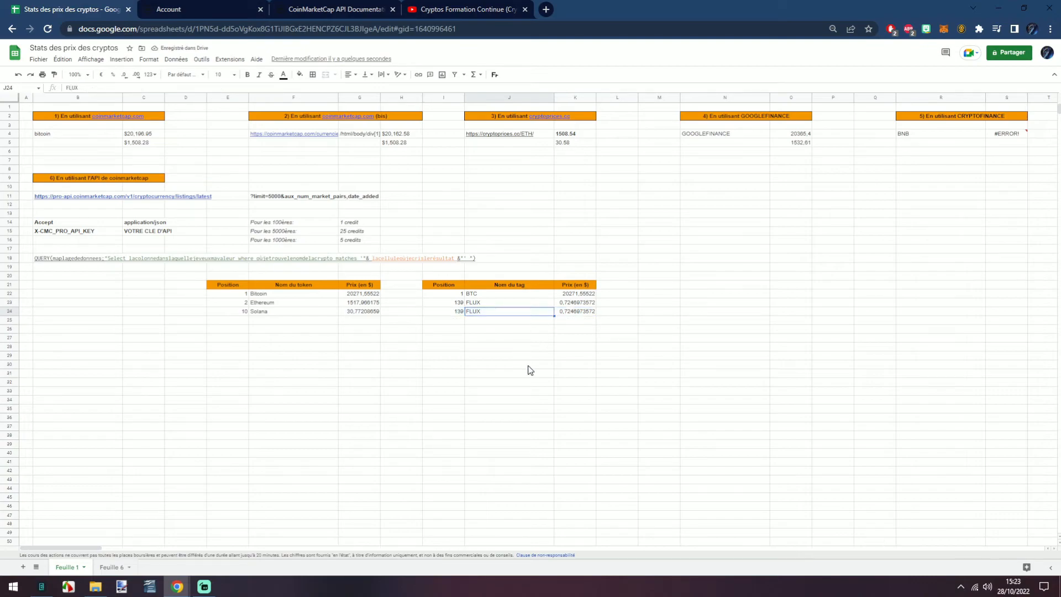
{"action": "type", "text": "SOL"}
{"action": "key", "text": "Return"}
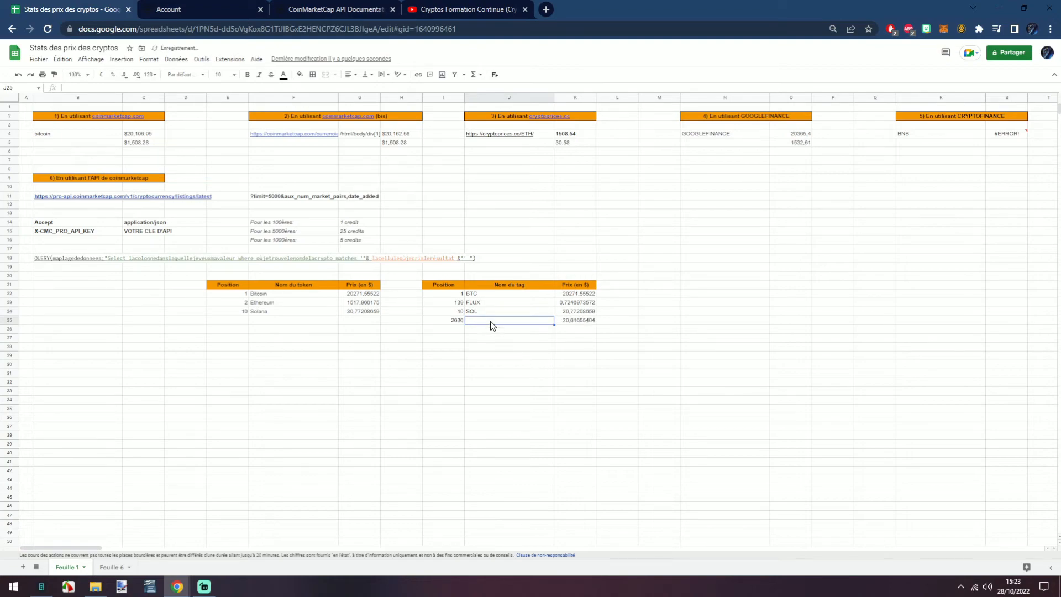
- Compare the SOL tag results in I24:K25 with the matching token listings on Feuille 6, including rows 11 and 2637
{"action": "left_click_drag", "start_coordinate": [448, 314], "coordinate": [575, 324]}
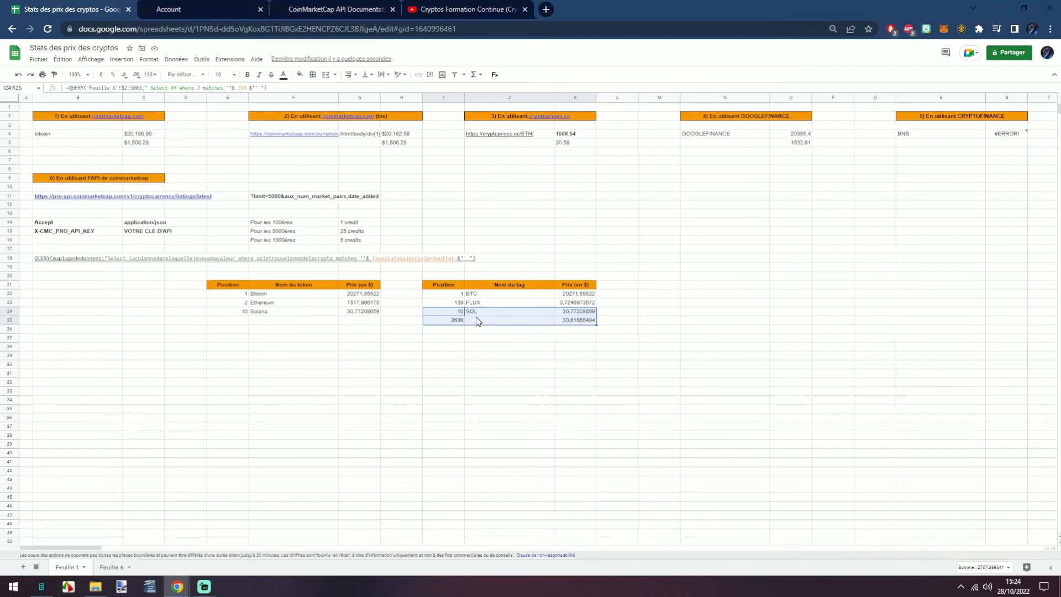
{"action": "left_click", "coordinate": [455, 321]}
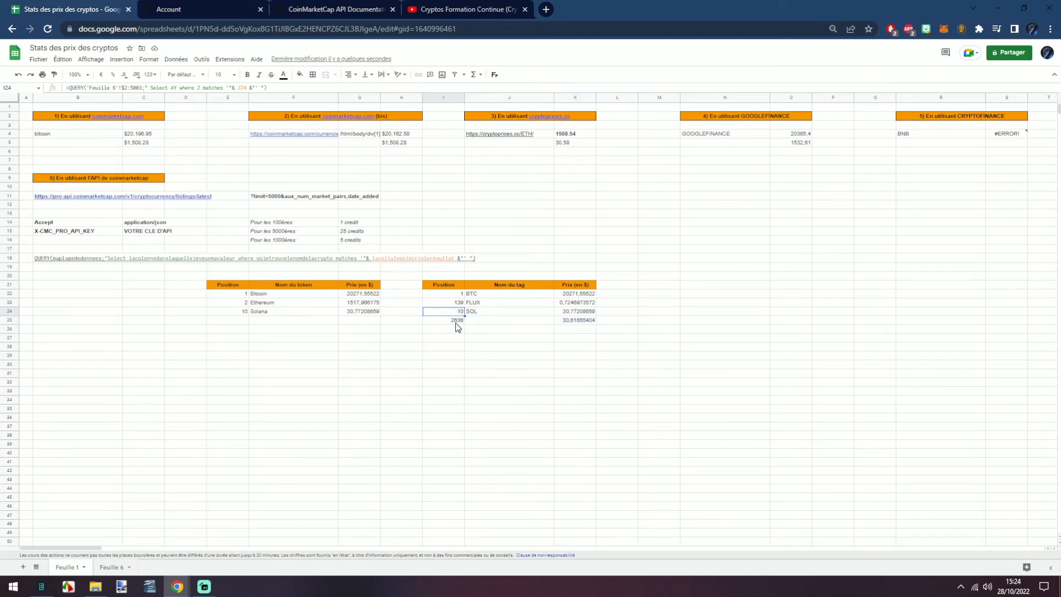
{"action": "left_click", "coordinate": [106, 569]}
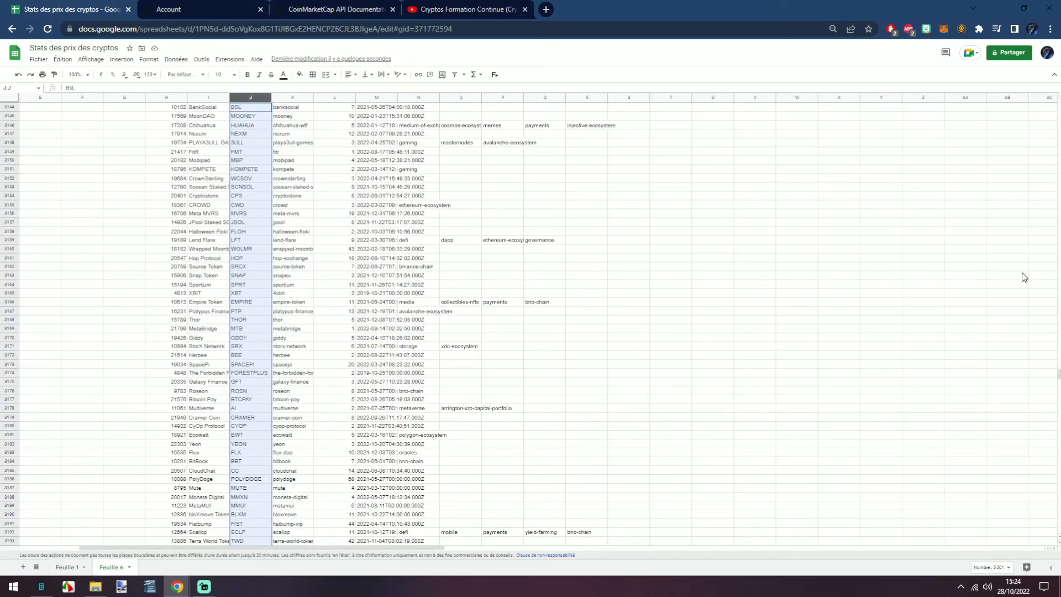
{"action": "left_click_drag", "start_coordinate": [1060, 380], "coordinate": [1060, 108]}
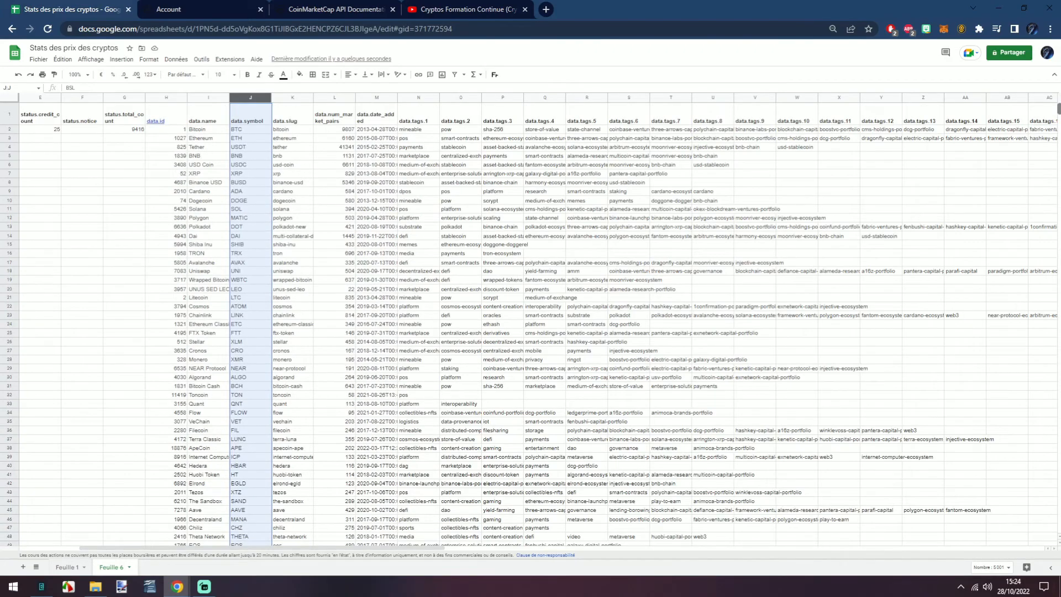
{"action": "left_click", "coordinate": [200, 209]}
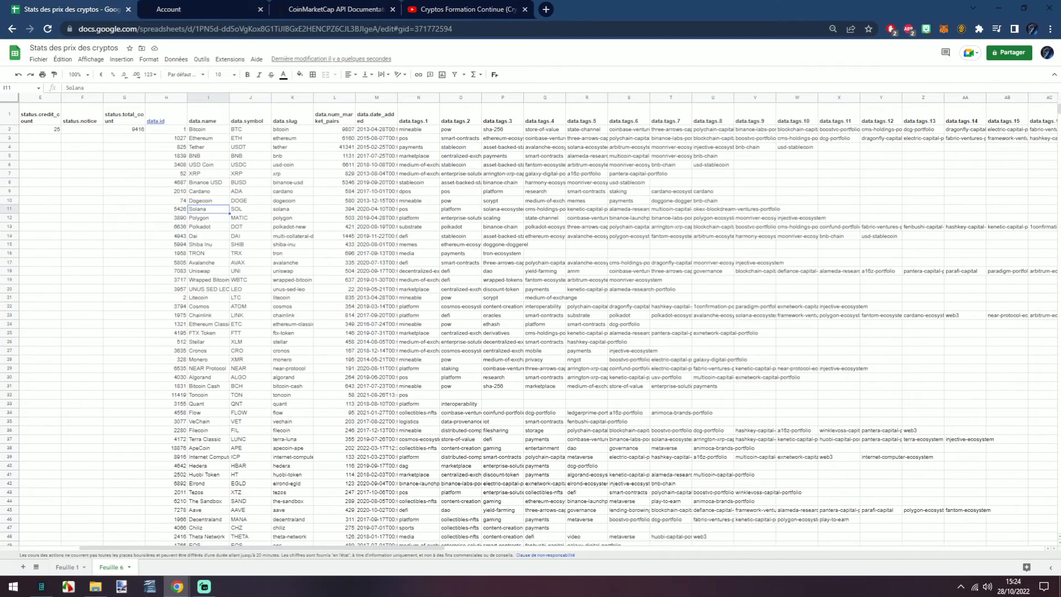
{"action": "left_click_drag", "start_coordinate": [1059, 111], "coordinate": [1059, 333]}
{"action": "scroll", "coordinate": [577, 290], "scroll_direction": "up", "scroll_amount": 10}
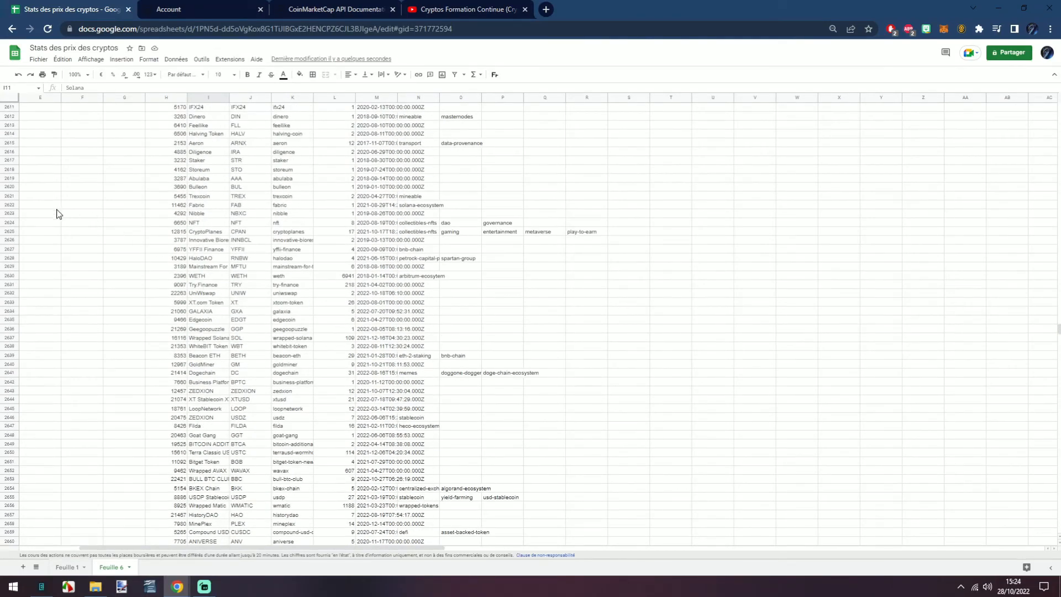
{"action": "left_click", "coordinate": [12, 337]}
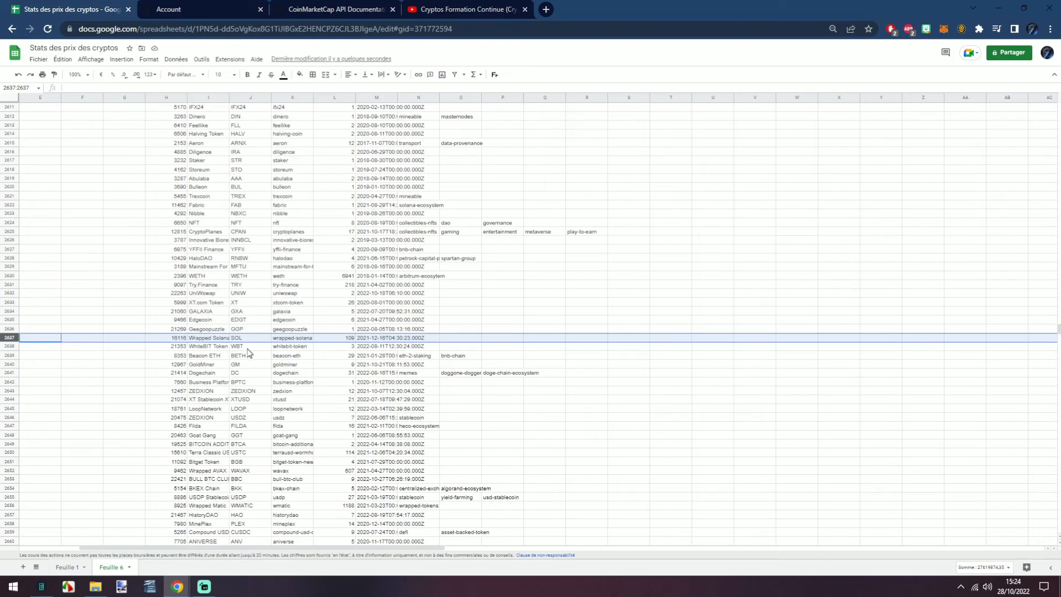
{"action": "left_click", "coordinate": [66, 567]}
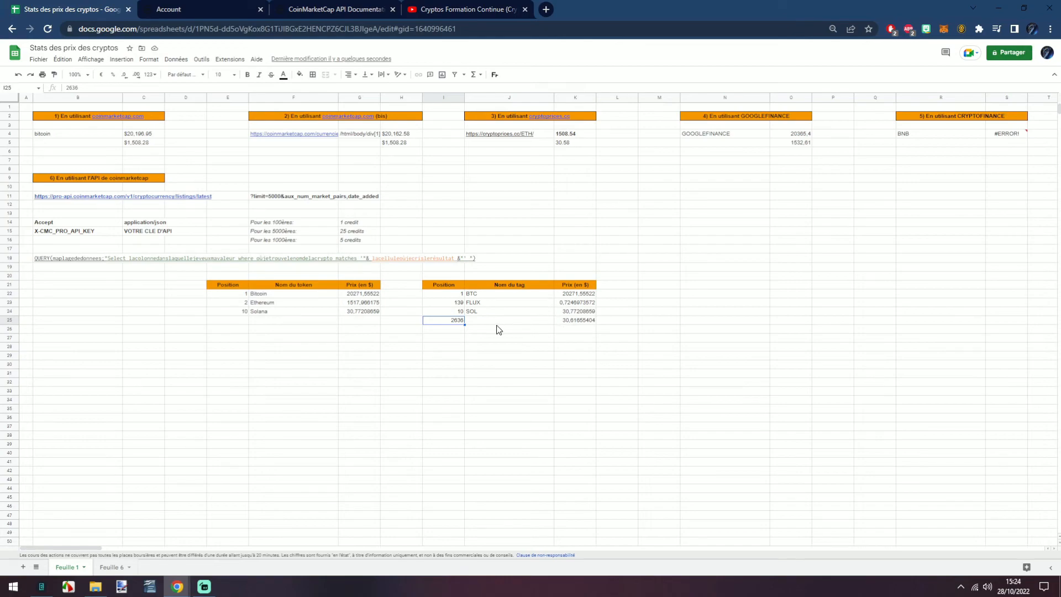
- Clear the SOL tag results in I24:K25 and re-enter Solana as the token name in F24
{"action": "left_click_drag", "start_coordinate": [457, 311], "coordinate": [587, 325]}
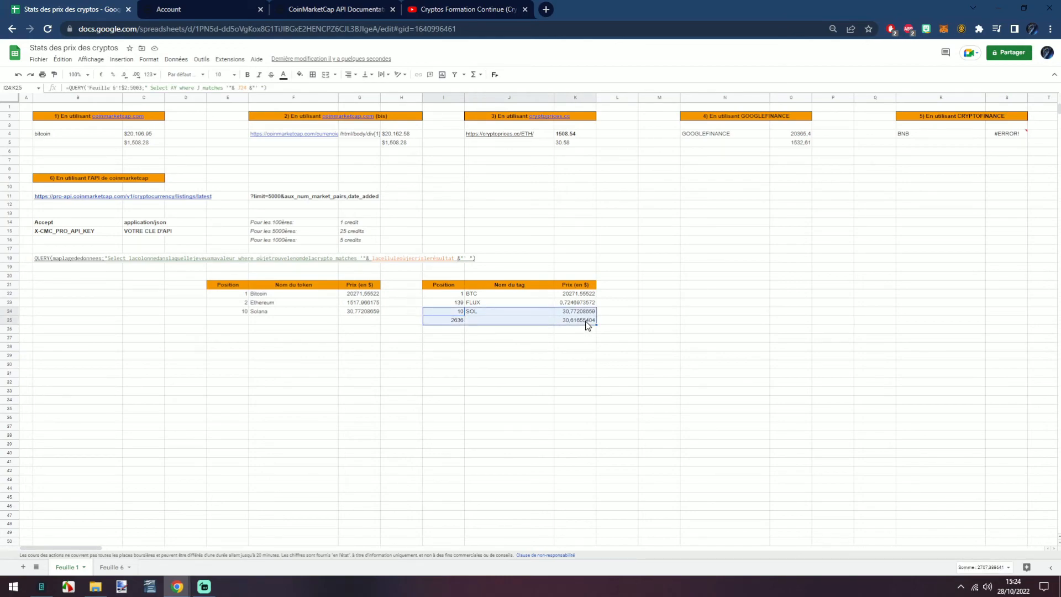
{"action": "left_click", "coordinate": [314, 314]}
{"action": "key", "text": "Delete"}
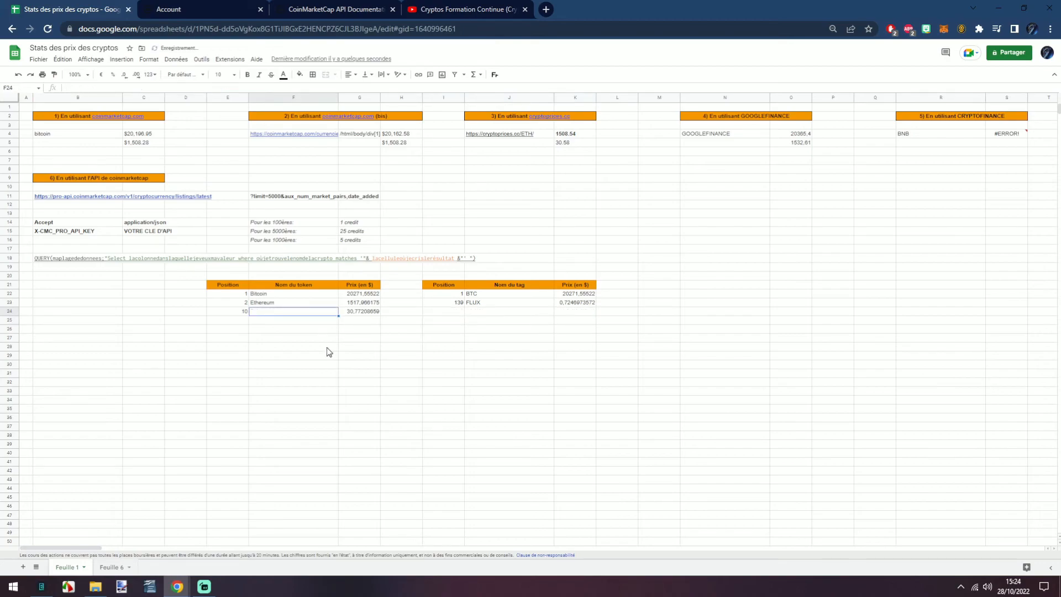
{"action": "type", "text": "Solana"}
{"action": "key", "text": "Return"}
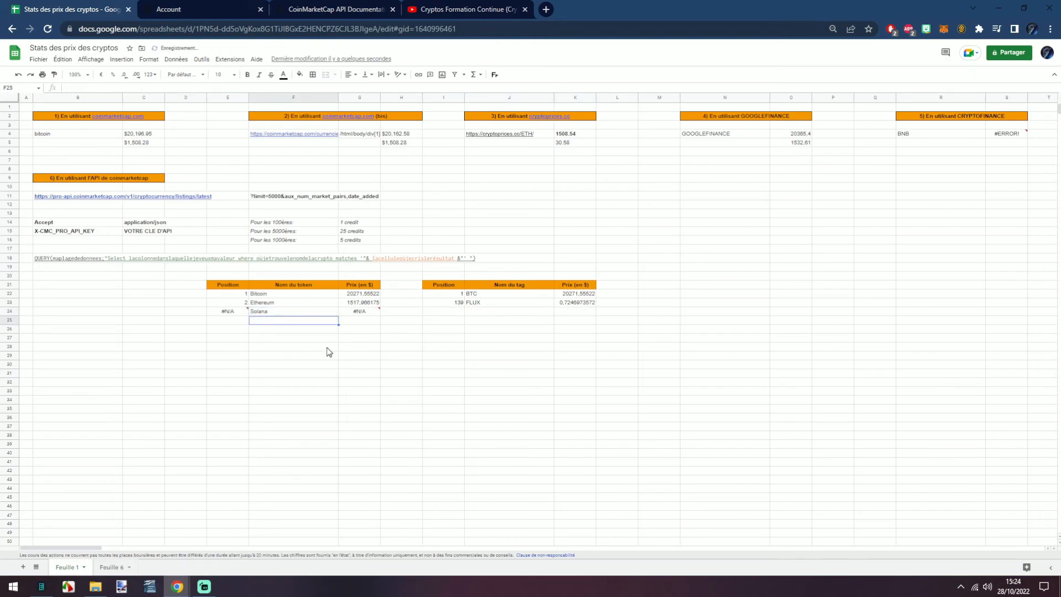
- Review the Solana row, both result tables in E21:K25 and the Bitcoin position formula in E22
{"action": "left_click_drag", "start_coordinate": [343, 312], "coordinate": [241, 322]}
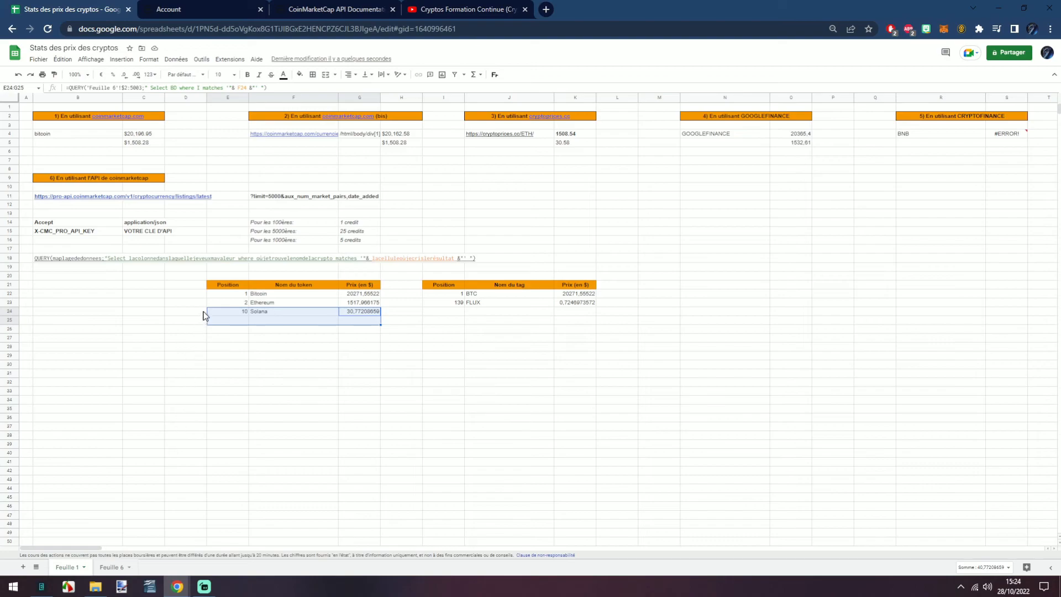
{"action": "left_click_drag", "start_coordinate": [243, 285], "coordinate": [563, 324]}
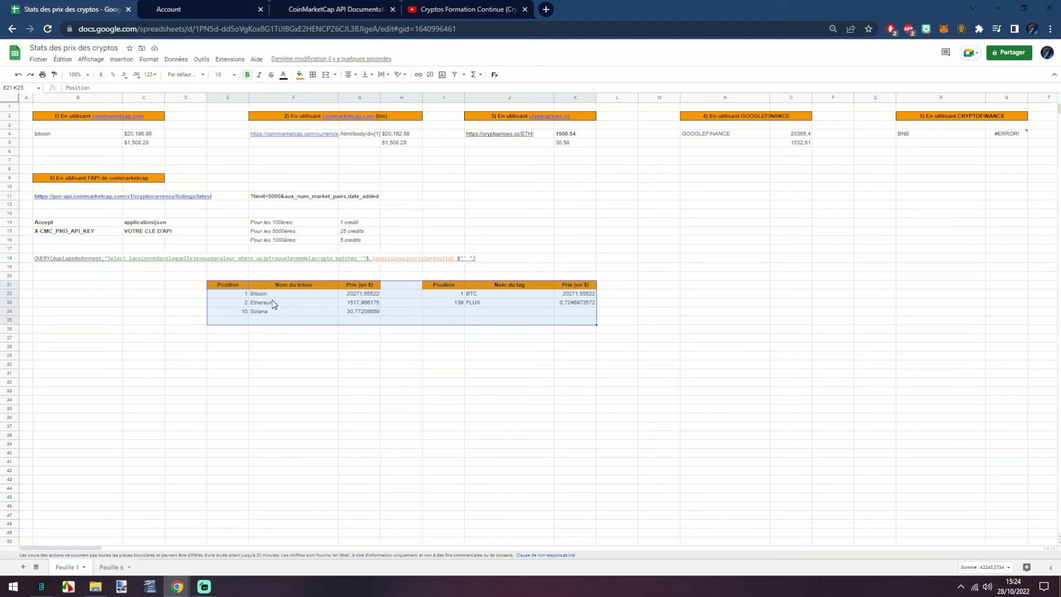
{"action": "left_click", "coordinate": [244, 297]}
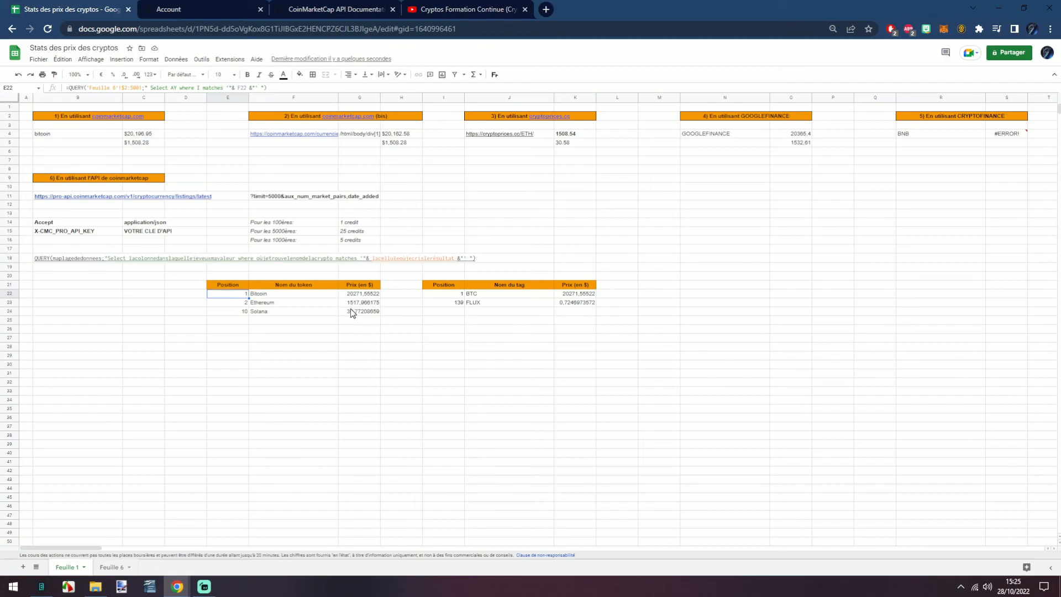
{"action": "left_click", "coordinate": [334, 314]}
{"action": "key", "text": "Delete"}
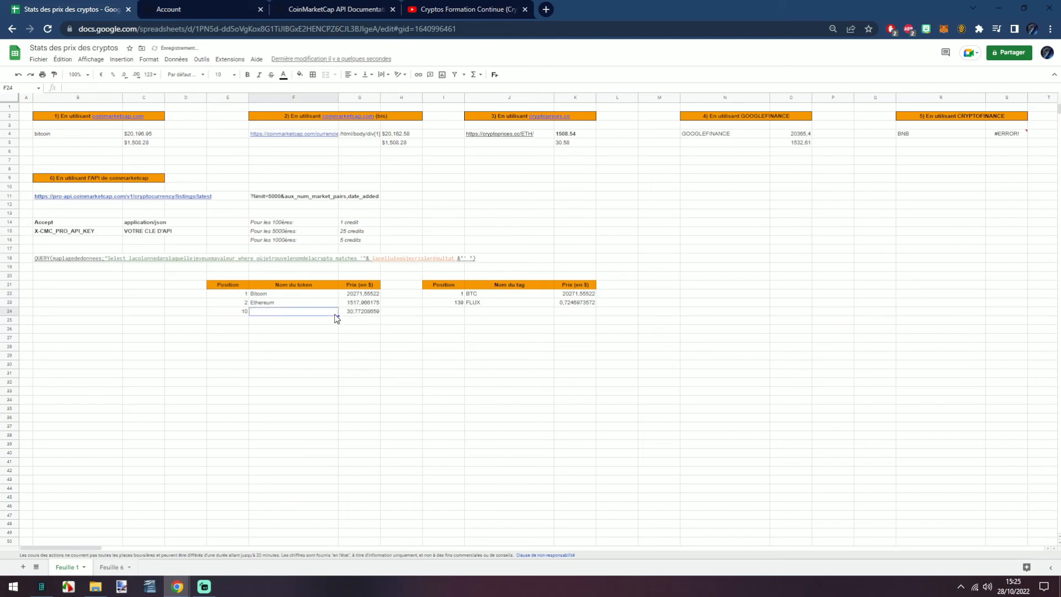
{"action": "key", "text": "ctrl+z"}
- Review the FLUX row, CoinMarketCap account overview, Listings Latest documentation and Cryptos Formation Continue YouTube channel, and return to the crypto price spreadsheet
{"action": "left_click_drag", "start_coordinate": [457, 304], "coordinate": [574, 308]}
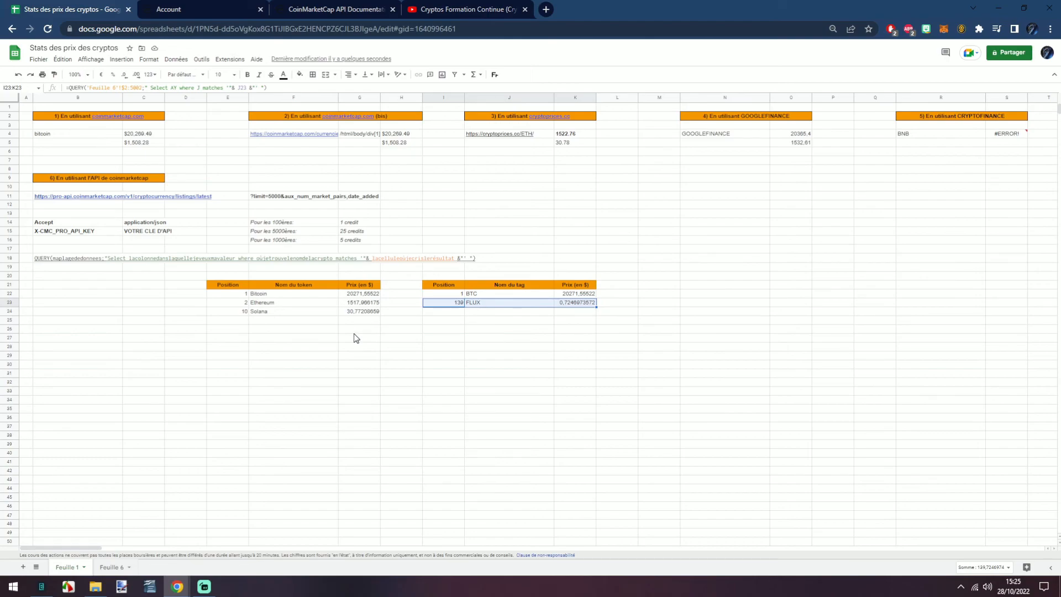
{"action": "left_click", "coordinate": [237, 4]}
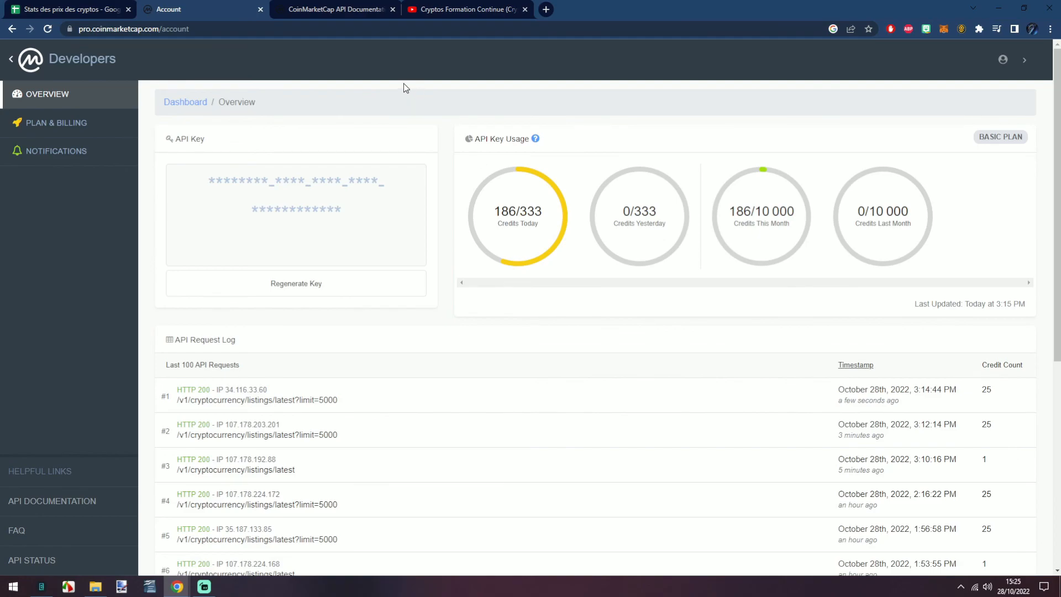
{"action": "left_click", "coordinate": [370, 6]}
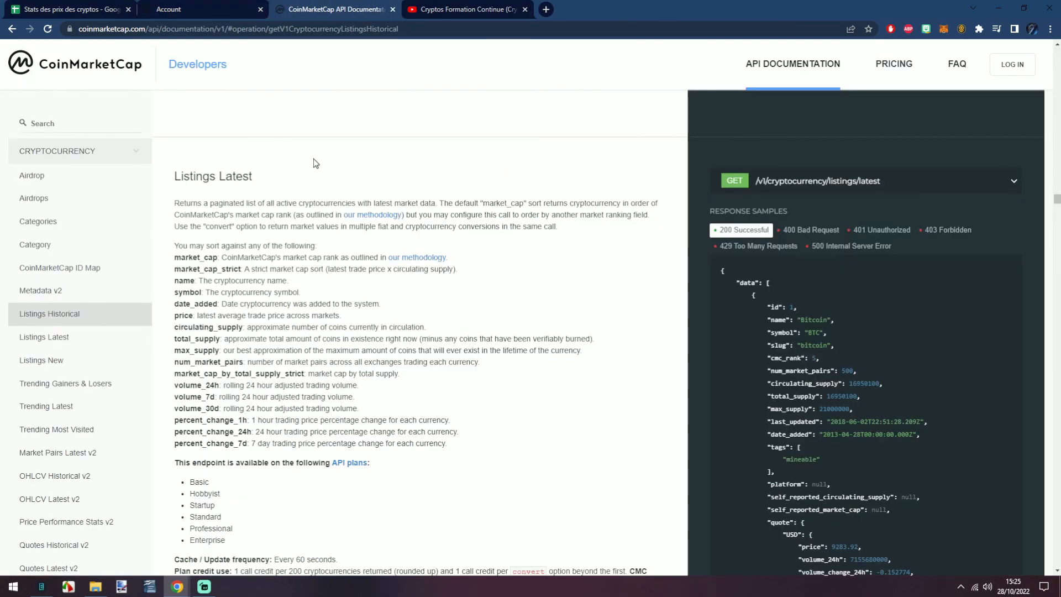
{"action": "left_click", "coordinate": [432, 7]}
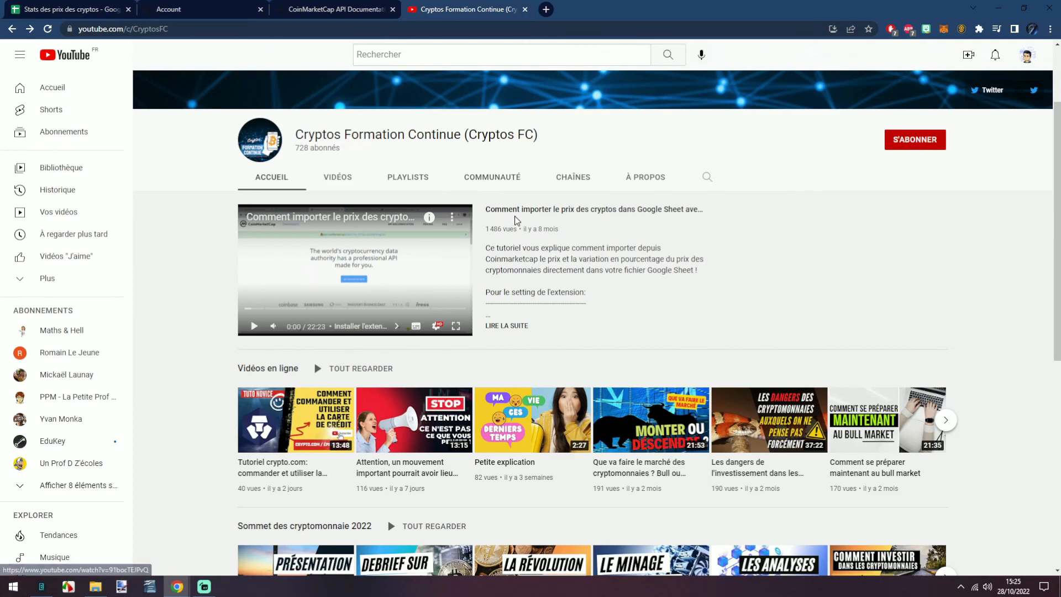
{"action": "left_click", "coordinate": [265, 179]}
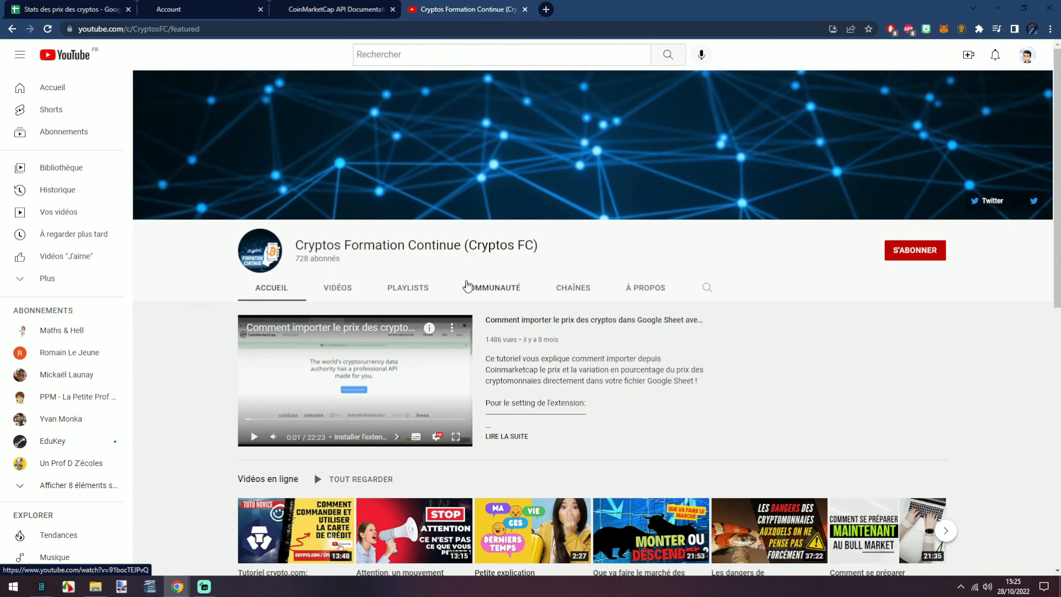
{"action": "left_click", "coordinate": [81, 8]}
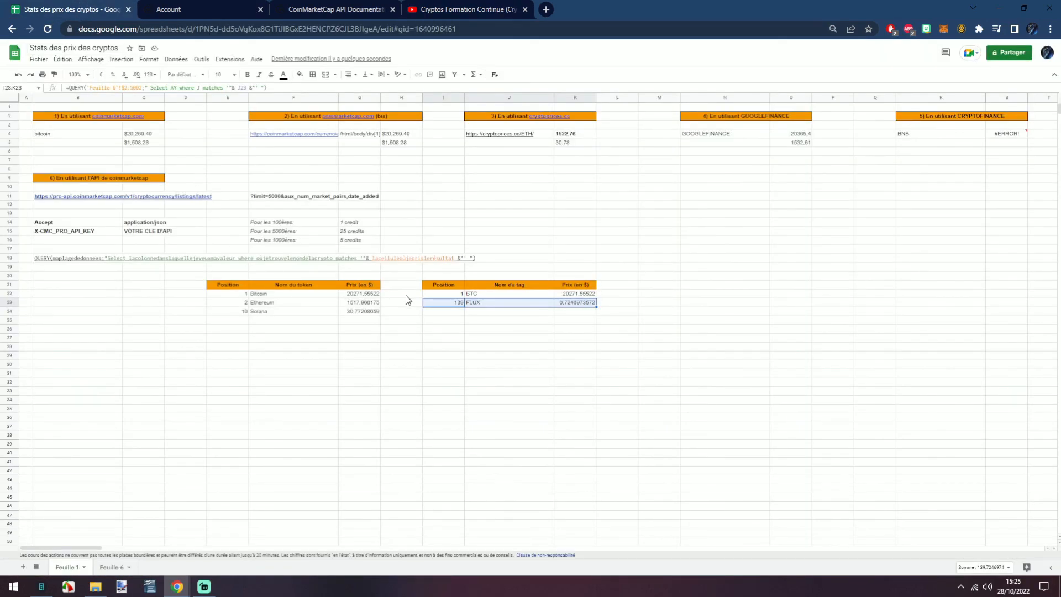
{"action": "left_click", "coordinate": [190, 286]}
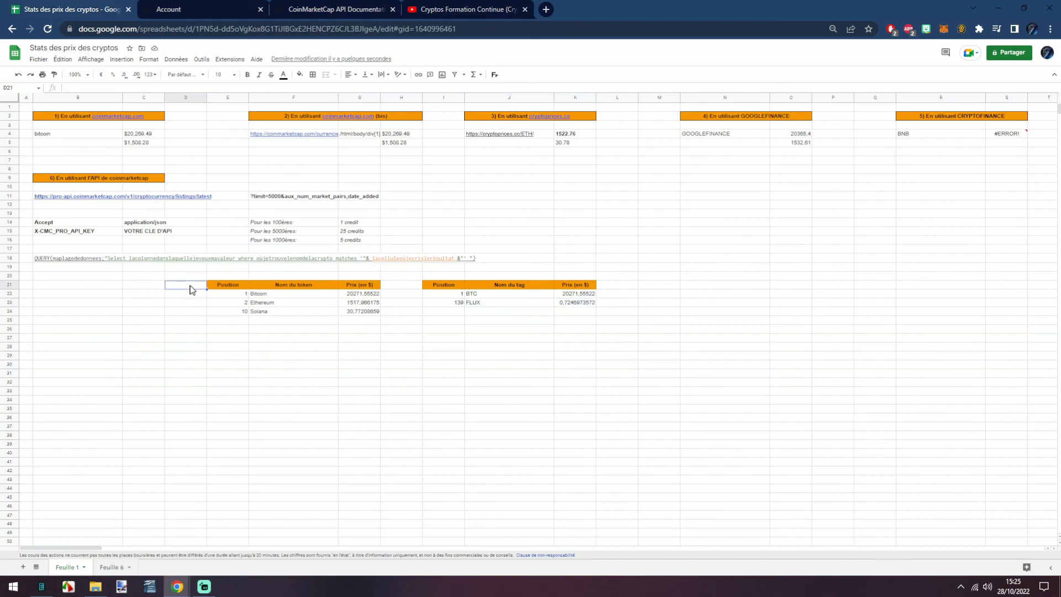